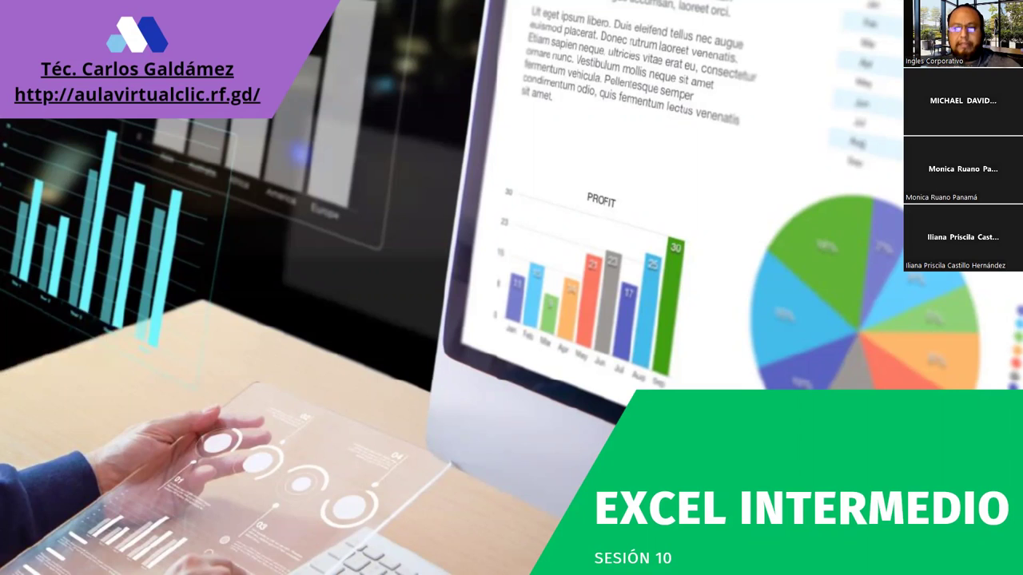
- Advance the slideshow past the Excel Intermedio title slide toward the CONCATENAR introduction
{"action": "mouse_move", "coordinate": [12, 226]}
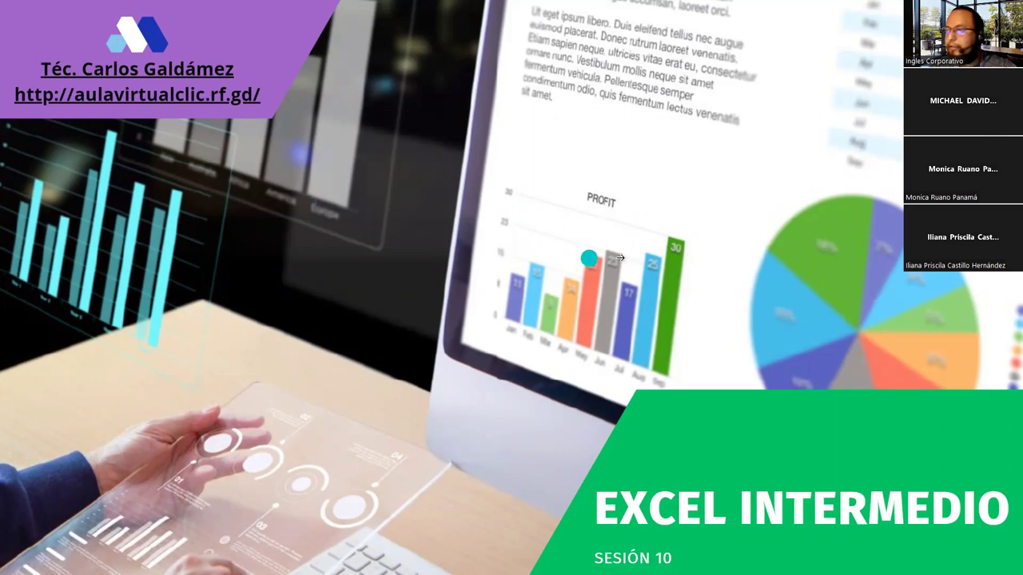
{"action": "key", "text": "Right"}
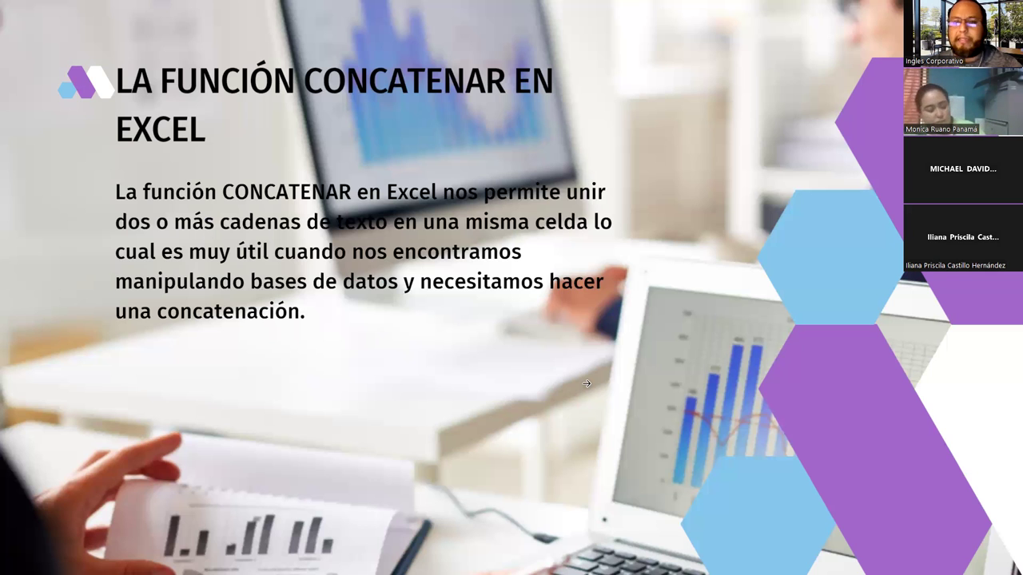
- Advance to the 'Sintaxis de la función CONCATENAR' slide on its Texto1 and Texto2 arguments
{"action": "left_click", "coordinate": [586, 384]}
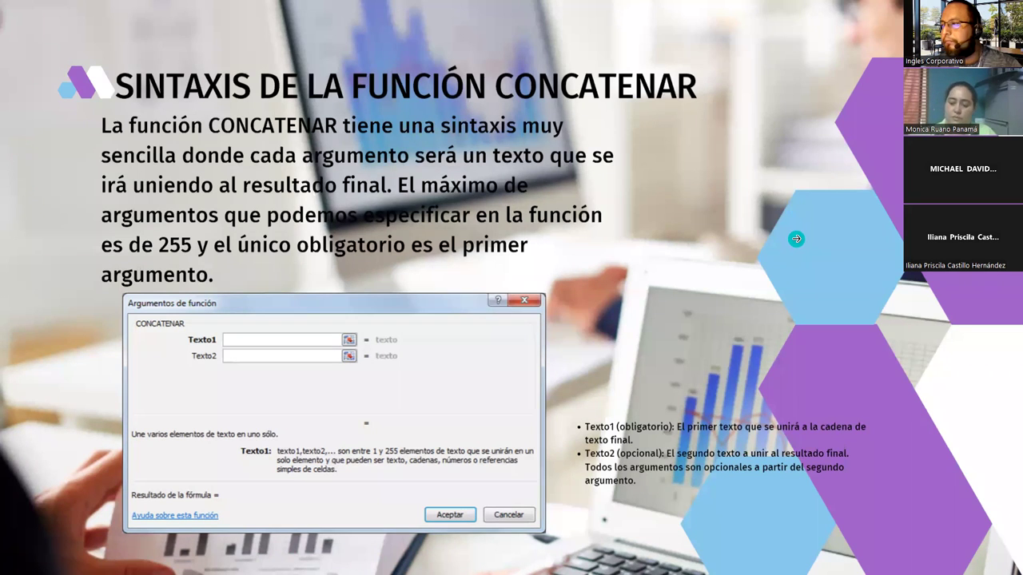
- Advance to the 'Ejemplo de la función CONCATENAR' slide with the NOMBRE and APELLIDO columns
{"action": "left_click", "coordinate": [796, 238]}
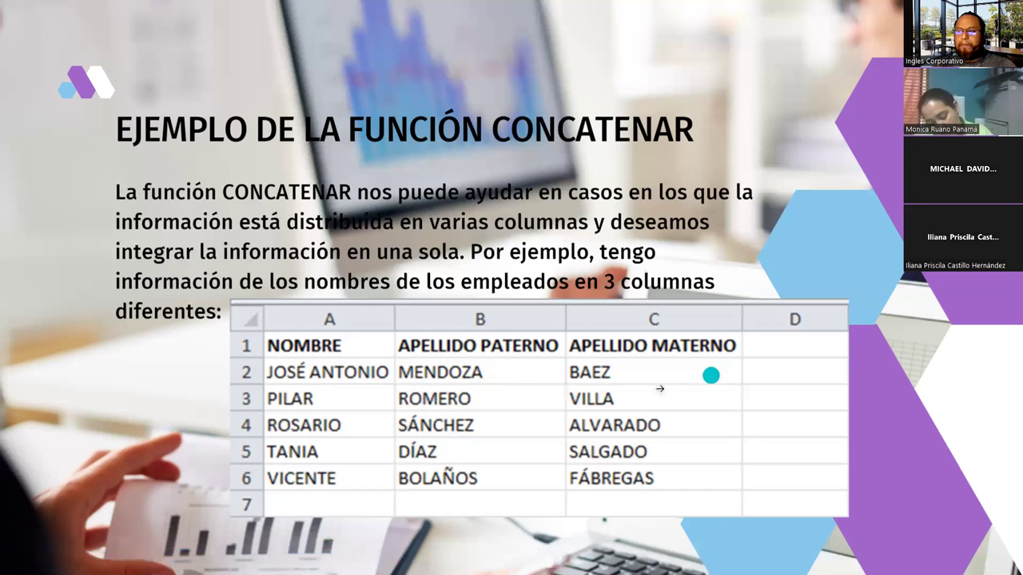
- Reach 'La función IZQUIERDA en Excel' after briefly stepping back to the CONCATENAR example
{"action": "left_click", "coordinate": [662, 397]}
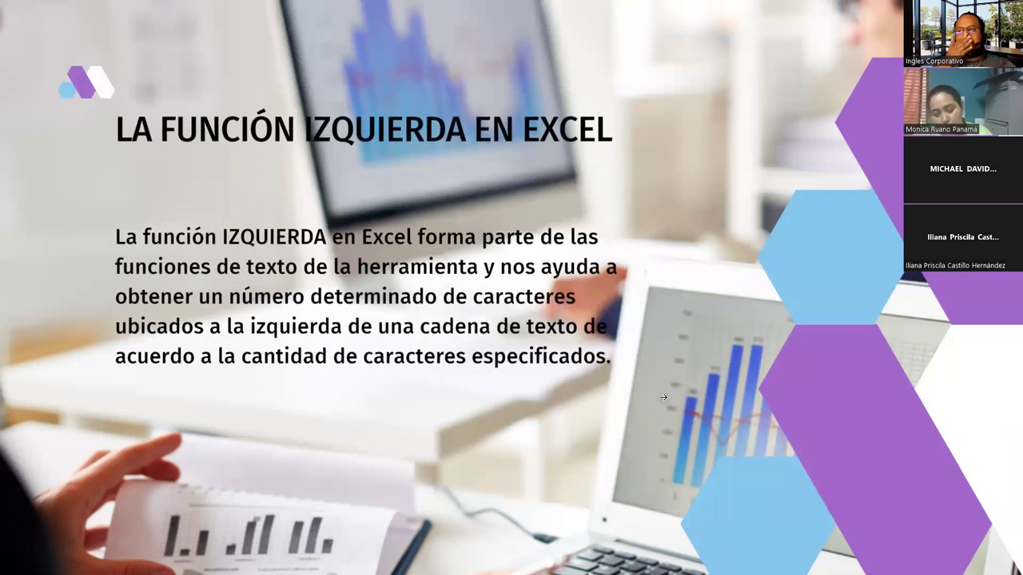
{"action": "key", "text": "Left"}
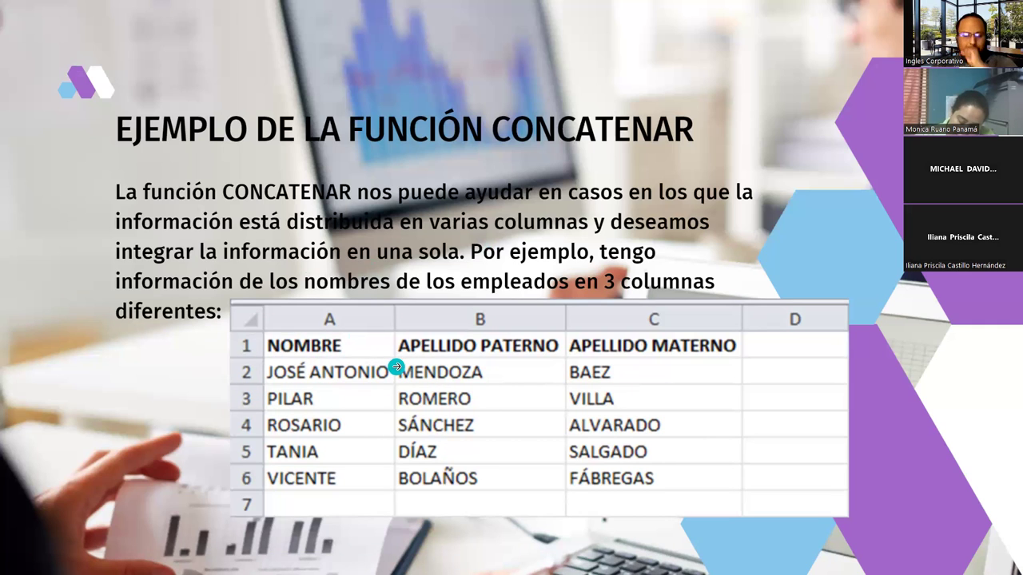
{"action": "left_click", "coordinate": [865, 246]}
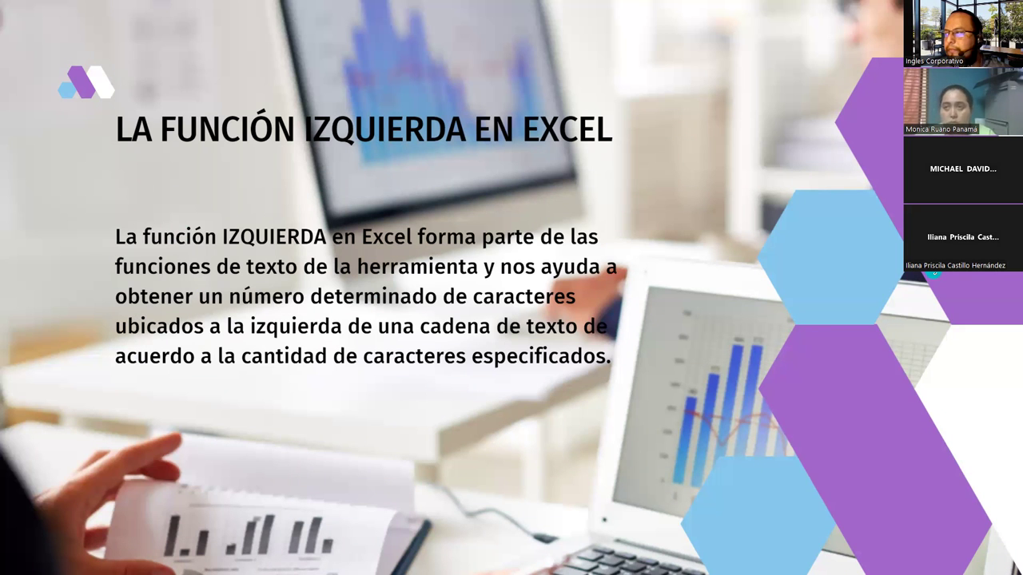
- Advance from the IZQUIERDA introduction to the IZQUIERDA syntax slide
{"action": "key", "text": "Right"}
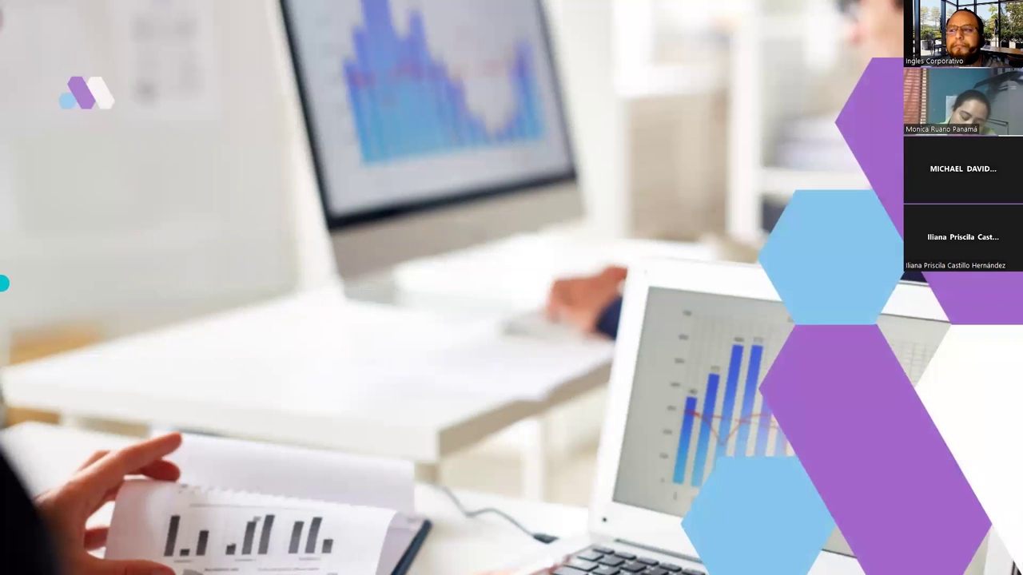
- Reveal the Function Arguments picture and place 'Carlos' in its Texto field
{"action": "key", "text": "Right"}
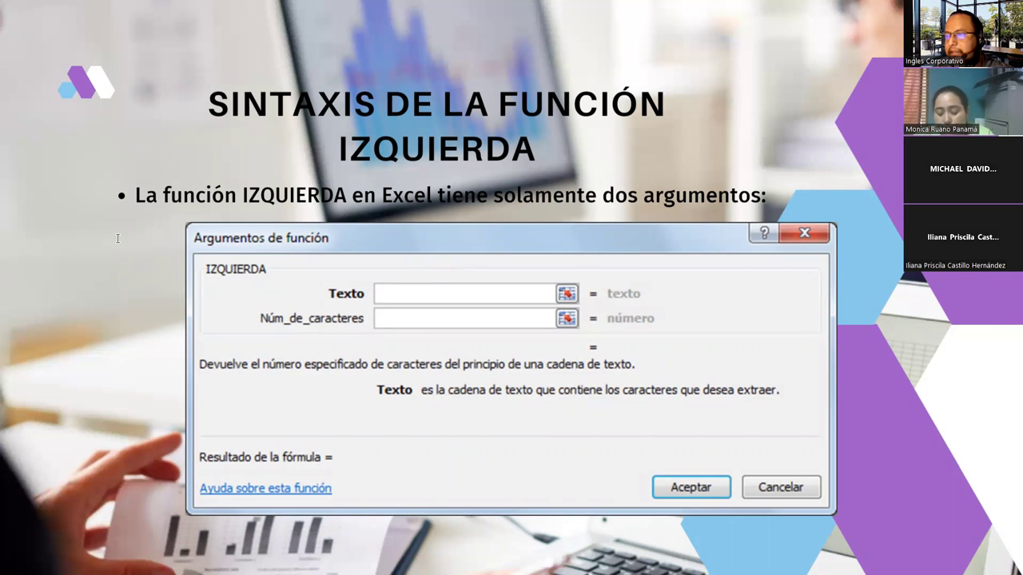
{"action": "left_click", "coordinate": [392, 294]}
{"action": "left_click_drag", "start_coordinate": [396, 281], "coordinate": [395, 282]}
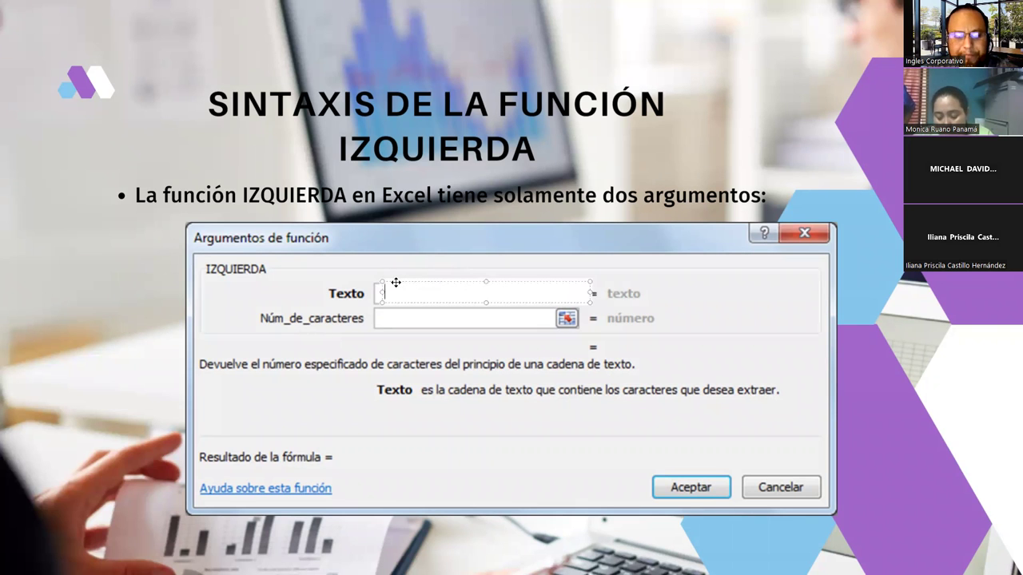
{"action": "type", "text": "Carlos"}
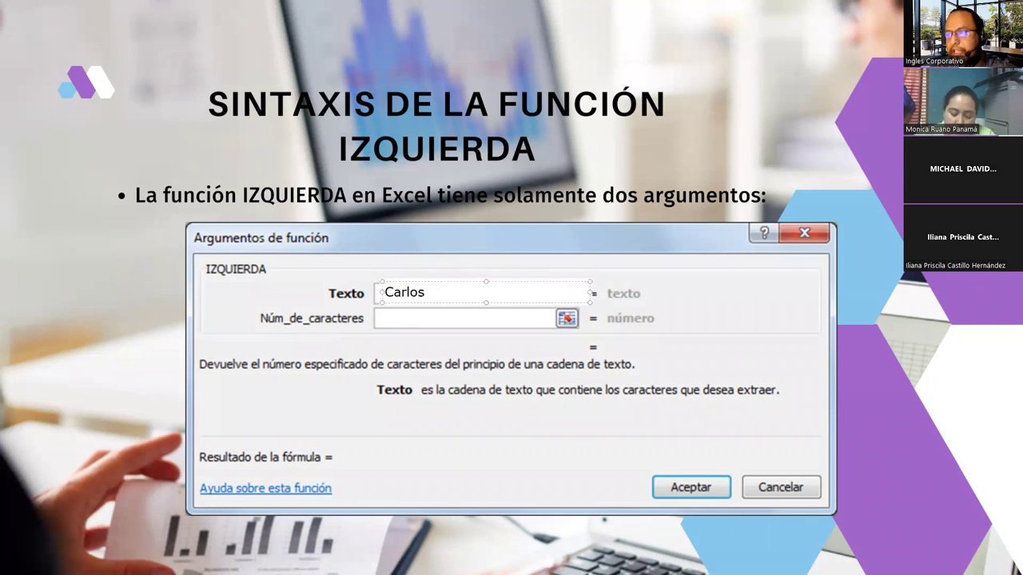
{"action": "left_click_drag", "start_coordinate": [440, 283], "coordinate": [446, 285]}
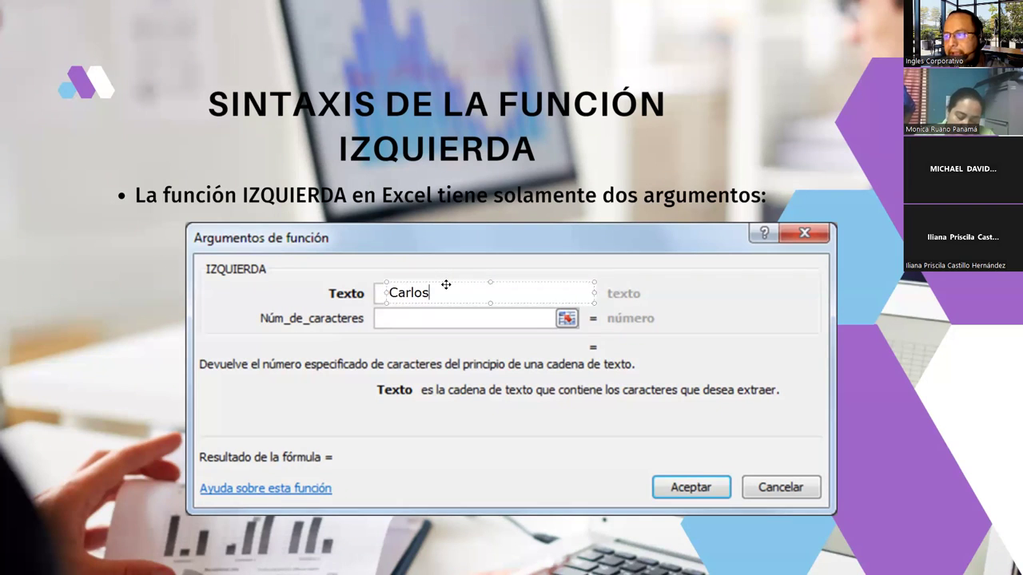
{"action": "left_click", "coordinate": [314, 368]}
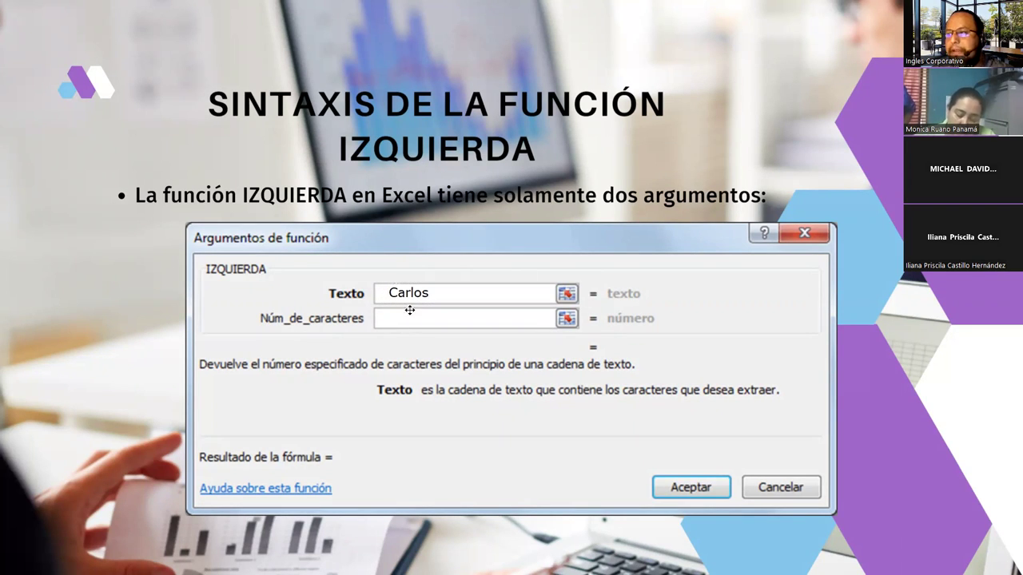
- Put '3' over Núm_de_caracteres and add an empty result box beside the equals sign
{"action": "left_click_drag", "start_coordinate": [390, 307], "coordinate": [599, 328]}
{"action": "left_click_drag", "start_coordinate": [411, 307], "coordinate": [409, 307]}
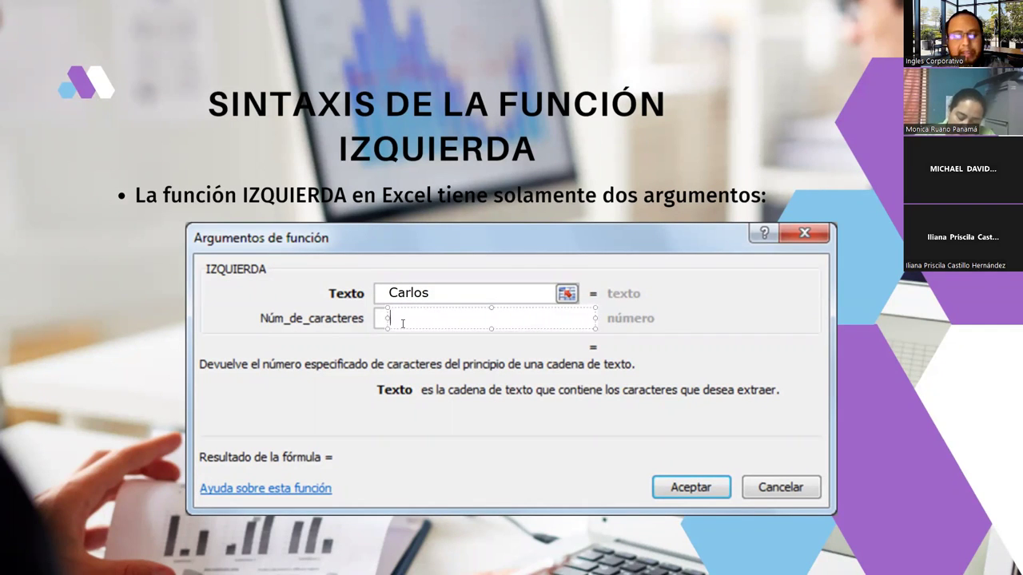
{"action": "type", "text": "3"}
{"action": "left_click", "coordinate": [616, 349]}
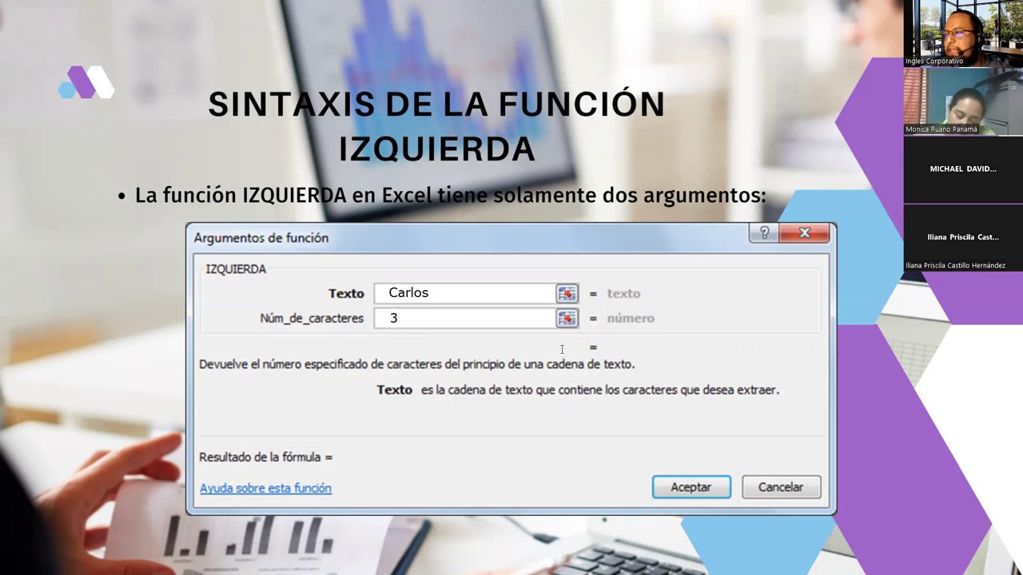
{"action": "left_click_drag", "start_coordinate": [610, 336], "coordinate": [816, 356]}
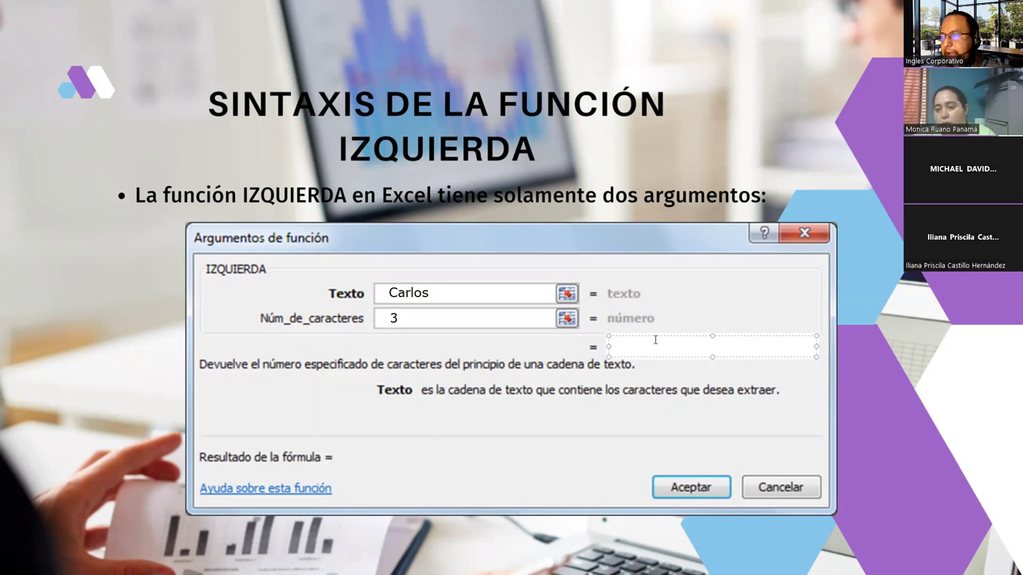
- Enter 'Car' as the result, draw arrows linking Carlos and 3 to it, then clear the ink
{"action": "type", "text": "Car"}
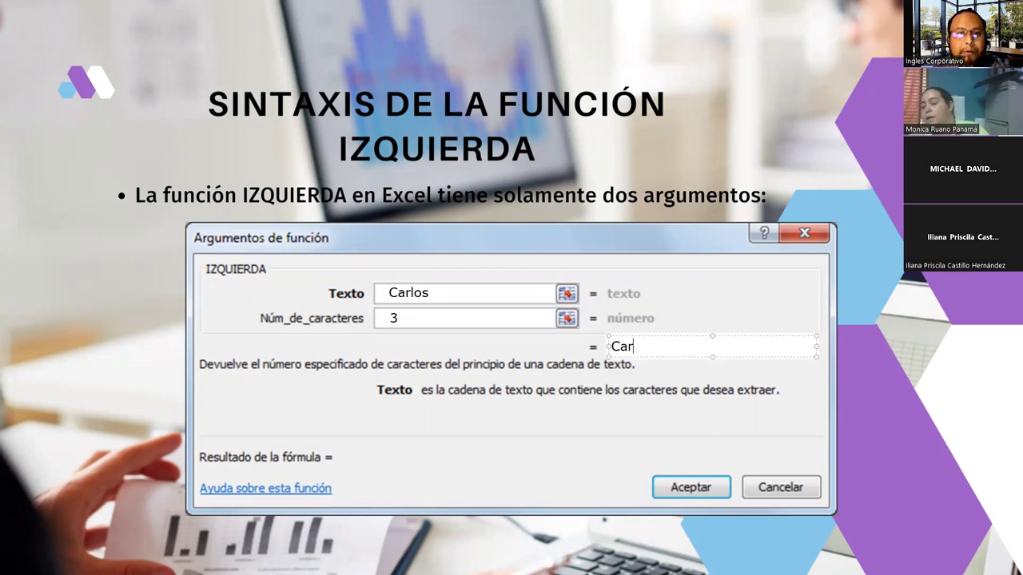
{"action": "left_click", "coordinate": [476, 284]}
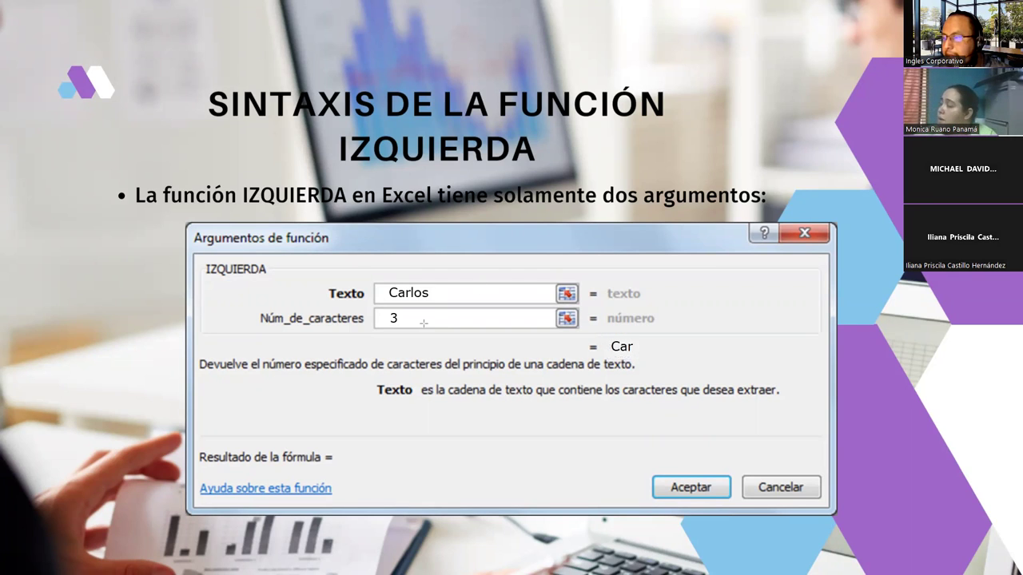
{"action": "left_click_drag", "start_coordinate": [405, 319], "coordinate": [591, 341]}
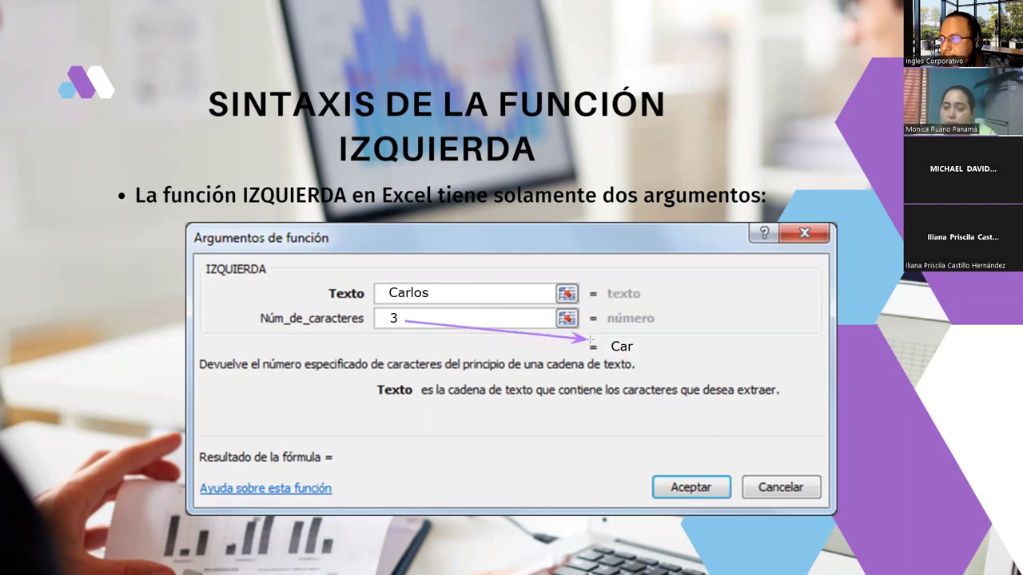
{"action": "left_click_drag", "start_coordinate": [487, 262], "coordinate": [415, 277]}
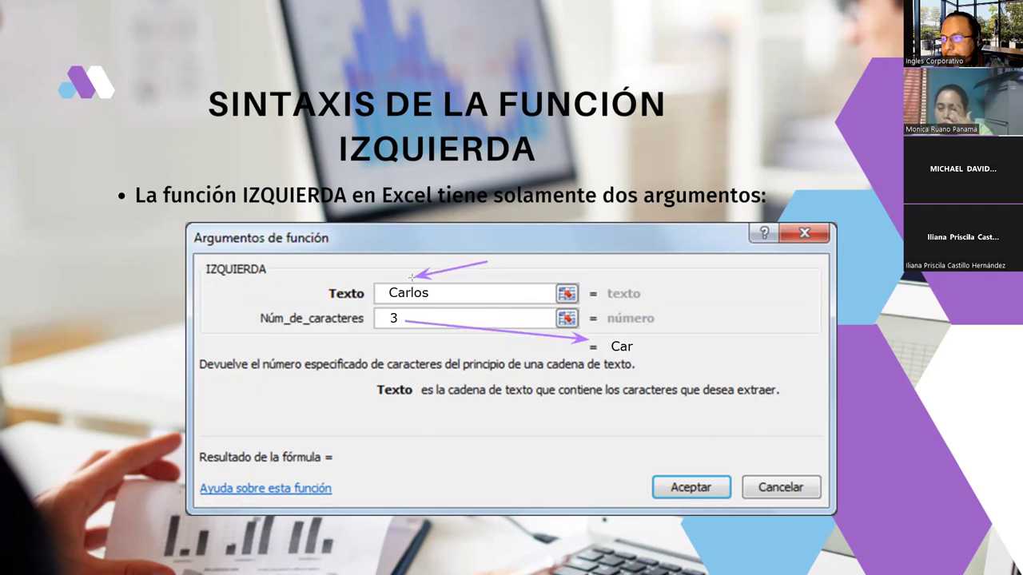
{"action": "left_click_drag", "start_coordinate": [318, 300], "coordinate": [377, 300]}
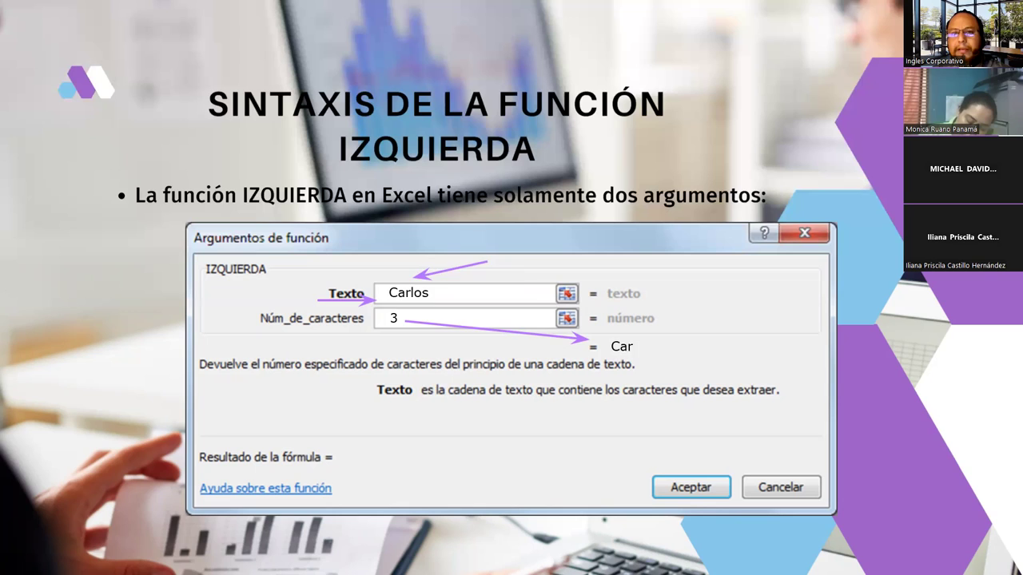
{"action": "key", "text": "Right"}
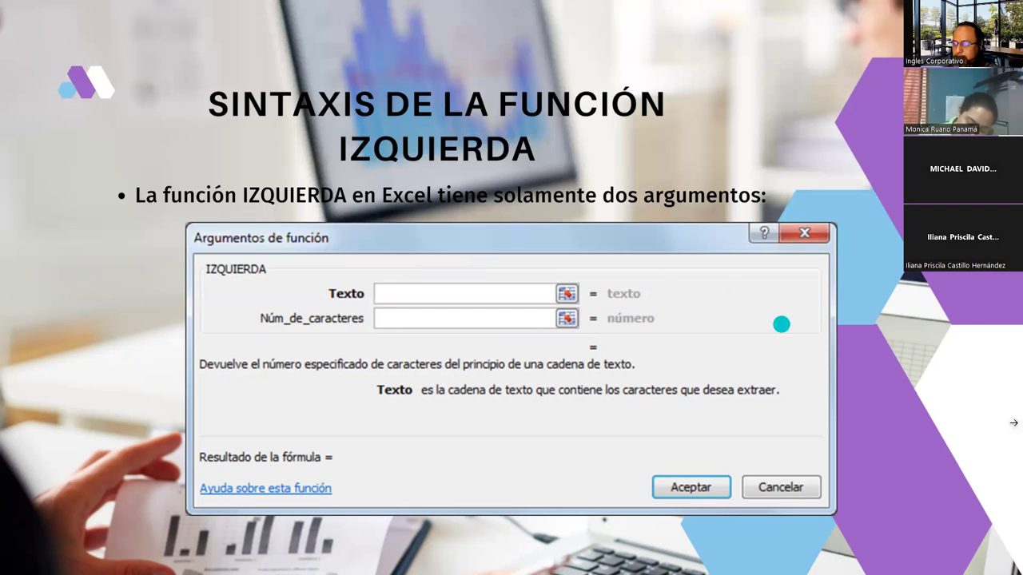
- Advance to slide 10, 'La función DERECHA en Excel'
{"action": "left_click", "coordinate": [960, 327]}
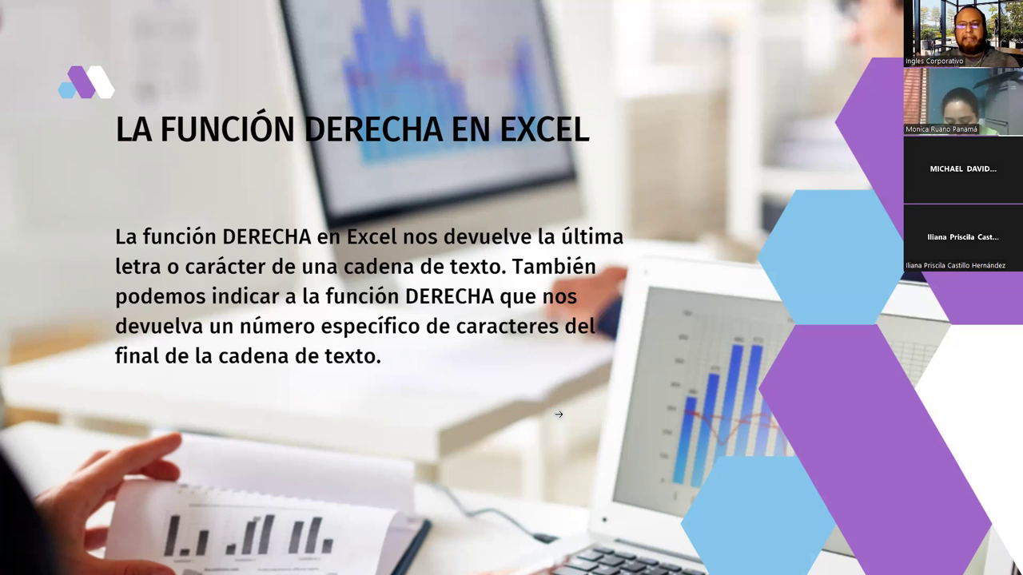
- Advance to slide 11, 'Sintaxis de la función DERECHA', with its empty arguments dialog
{"action": "left_click", "coordinate": [842, 346]}
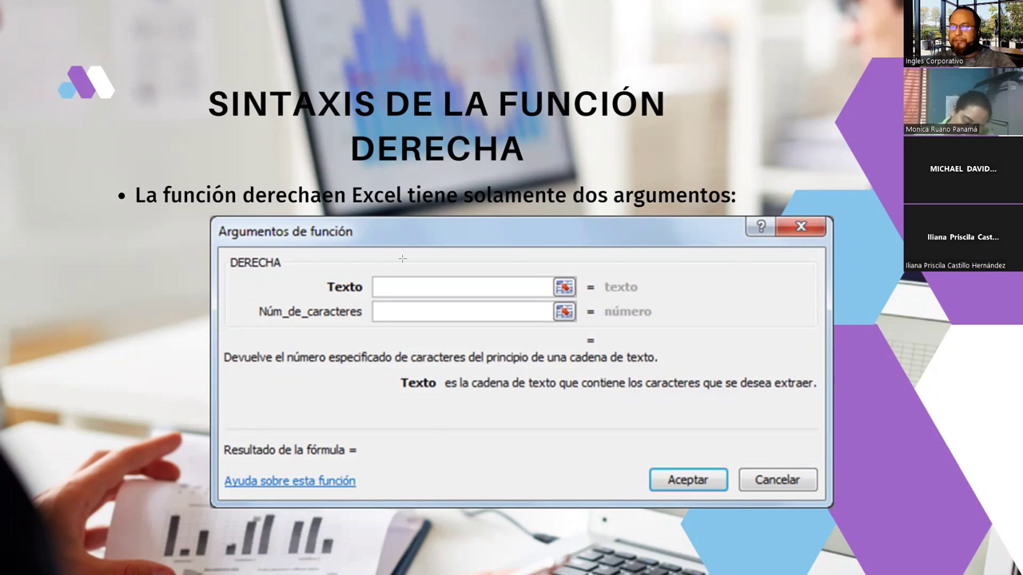
- Draw arrows at Texto and Núm_de_caracteres and place 'Carlos' in the Texto field
{"action": "left_click_drag", "start_coordinate": [409, 260], "coordinate": [377, 277]}
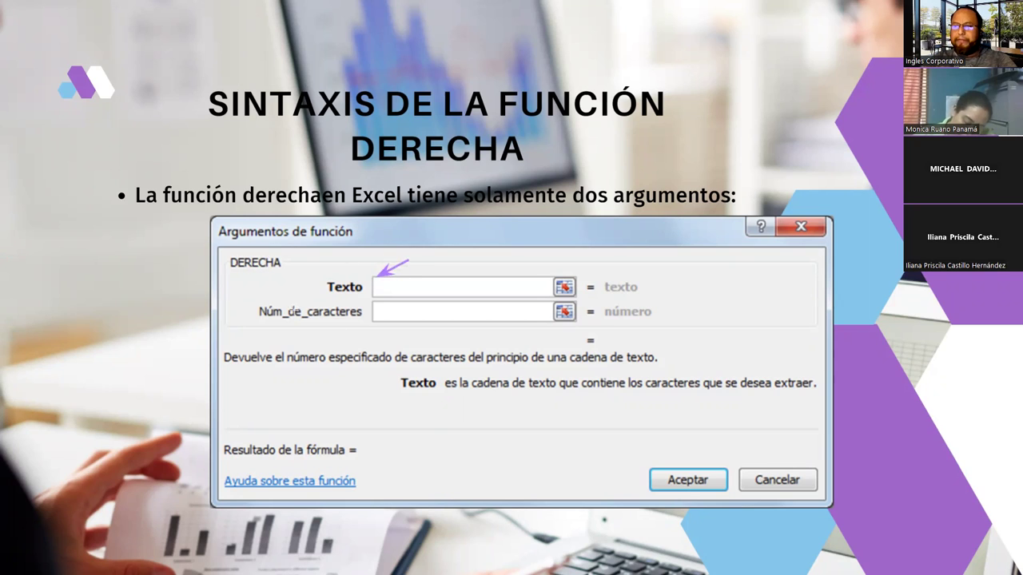
{"action": "left_click_drag", "start_coordinate": [270, 334], "coordinate": [330, 322]}
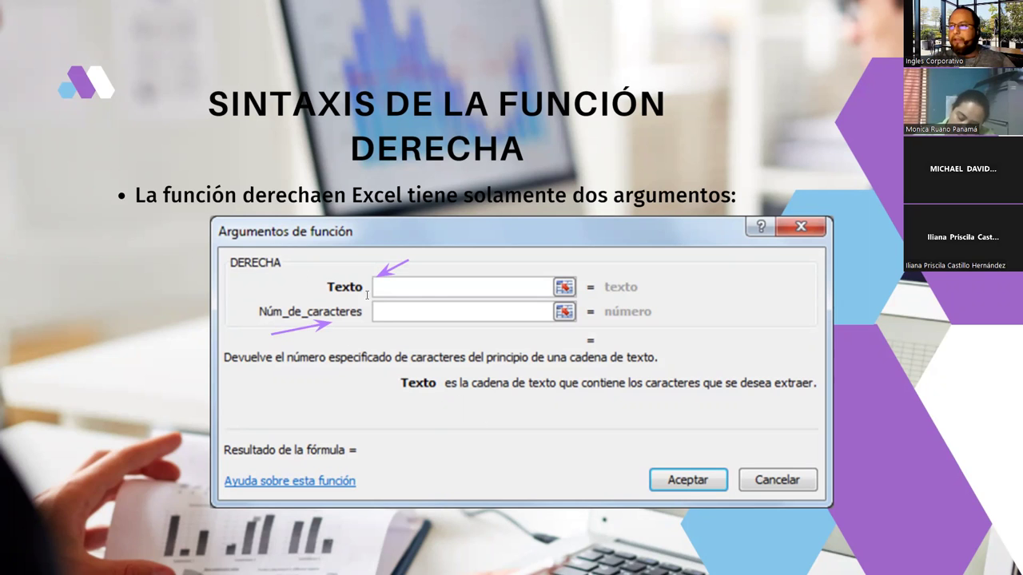
{"action": "left_click_drag", "start_coordinate": [424, 278], "coordinate": [633, 300]}
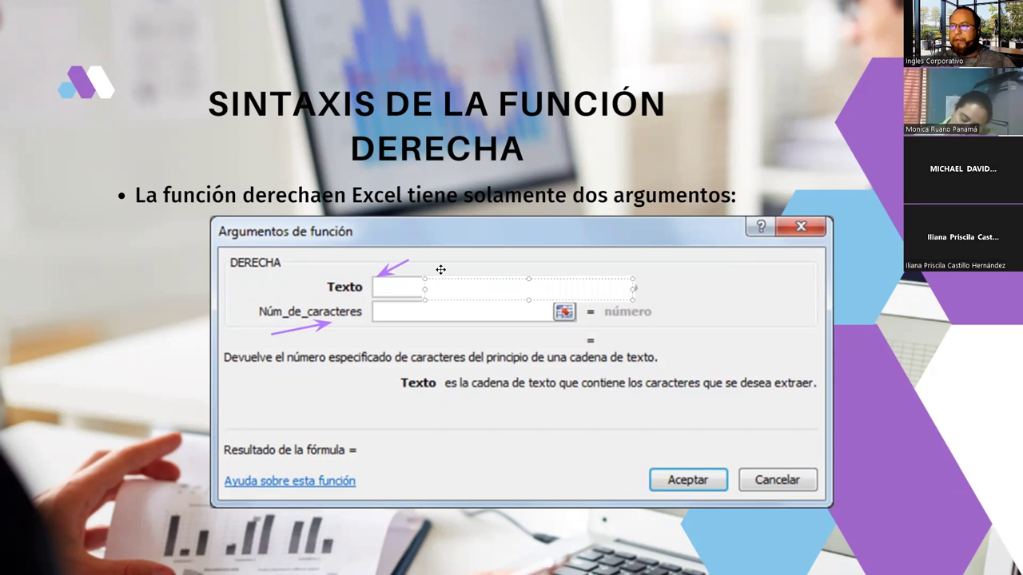
{"action": "left_click_drag", "start_coordinate": [441, 271], "coordinate": [421, 266]}
{"action": "type", "text": "Carlos"}
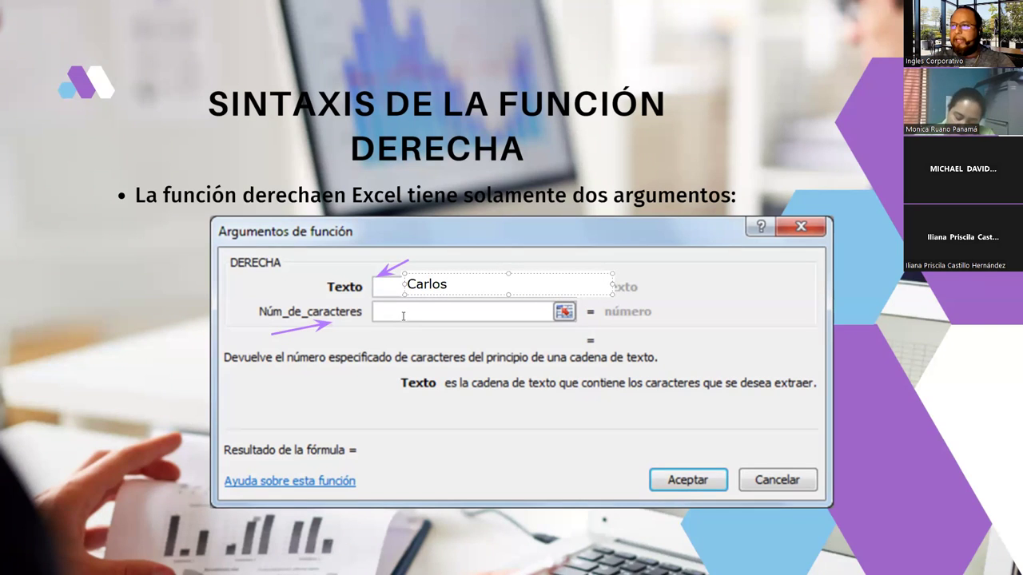
{"action": "left_click", "coordinate": [407, 316]}
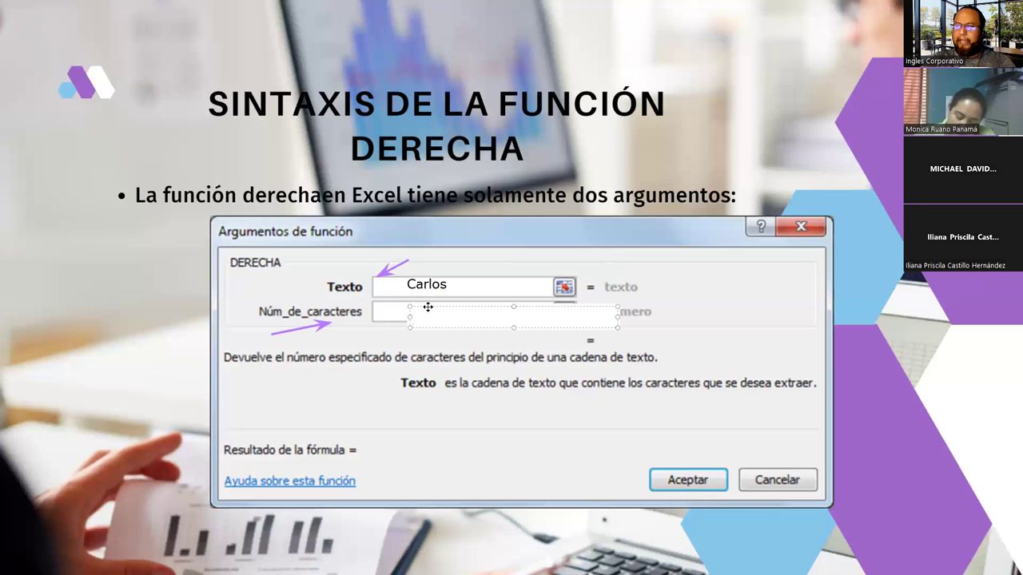
- Add '3' and the result 'los', then clear the example and advance to the MAYUSC slide
{"action": "left_click_drag", "start_coordinate": [406, 305], "coordinate": [614, 324]}
{"action": "type", "text": "3"}
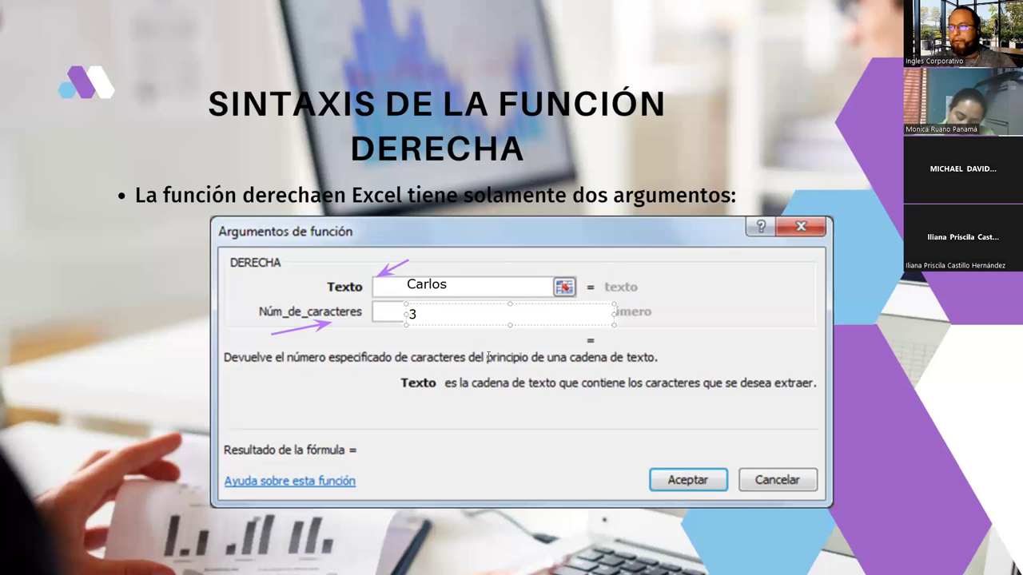
{"action": "left_click", "coordinate": [645, 334]}
{"action": "left_click_drag", "start_coordinate": [628, 330], "coordinate": [837, 350]}
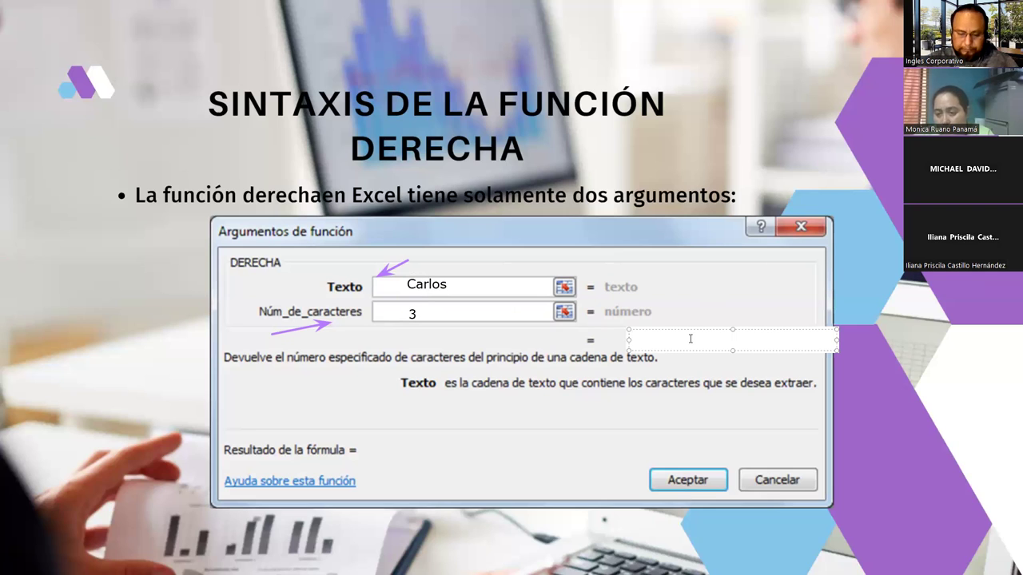
{"action": "type", "text": "los"}
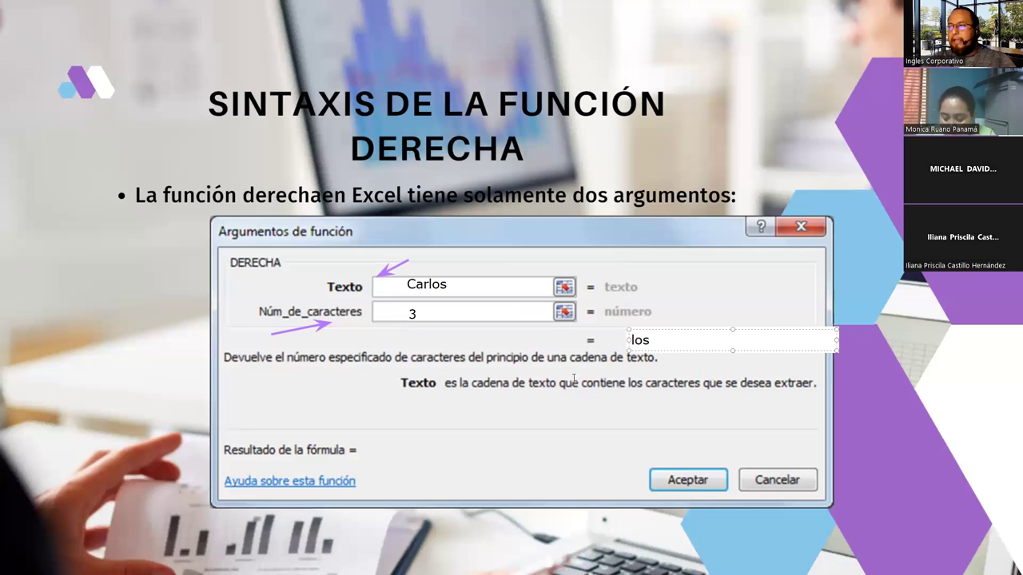
{"action": "left_click_drag", "start_coordinate": [647, 330], "coordinate": [626, 332]}
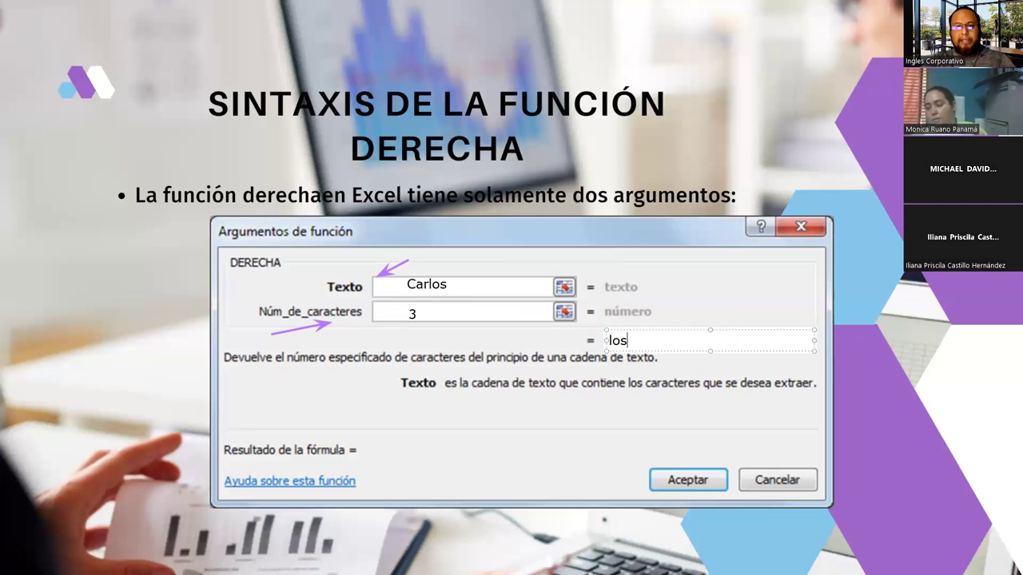
{"action": "key", "text": "Left"}
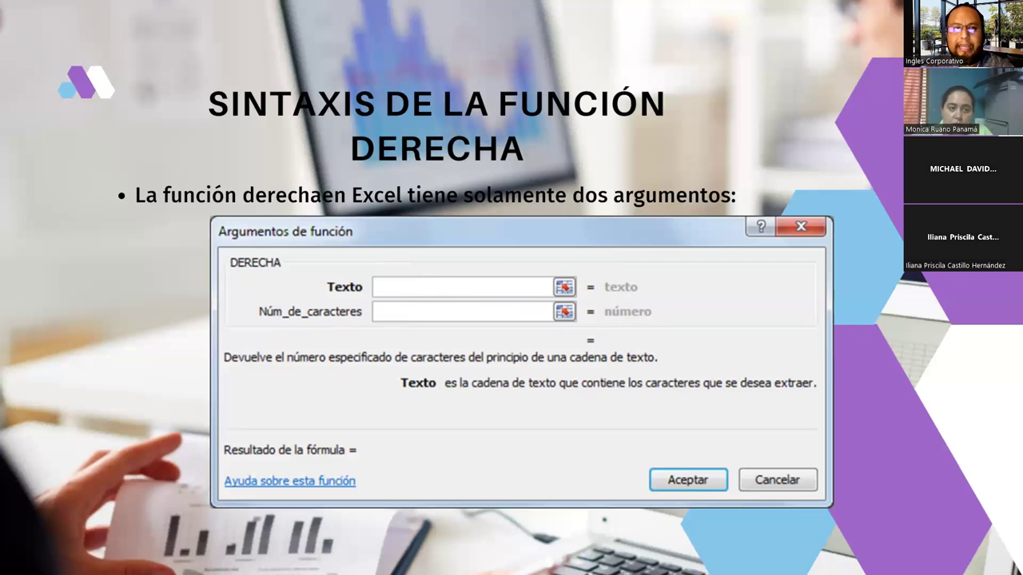
{"action": "left_click", "coordinate": [900, 329]}
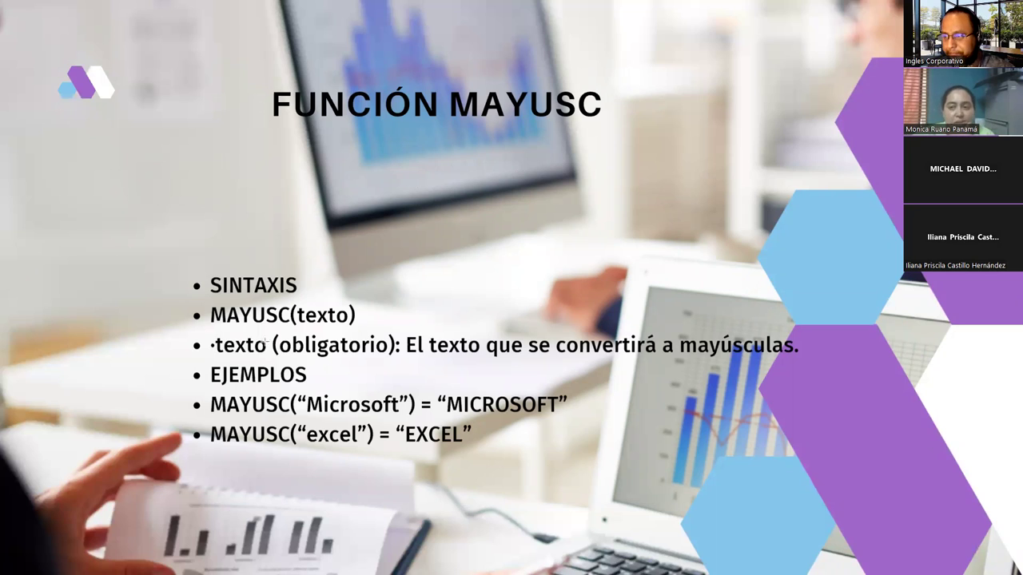
- Draw pen arrows at MAYUSC(texto), underline MAYUSC and texto, and mark both example bullets
{"action": "left_click_drag", "start_coordinate": [478, 235], "coordinate": [331, 300]}
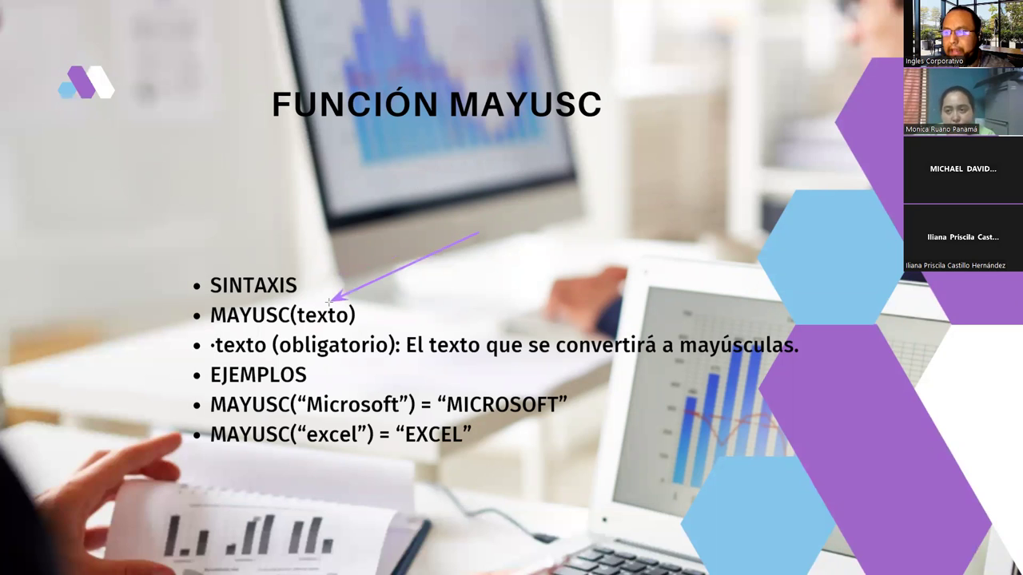
{"action": "left_click_drag", "start_coordinate": [187, 325], "coordinate": [295, 326]}
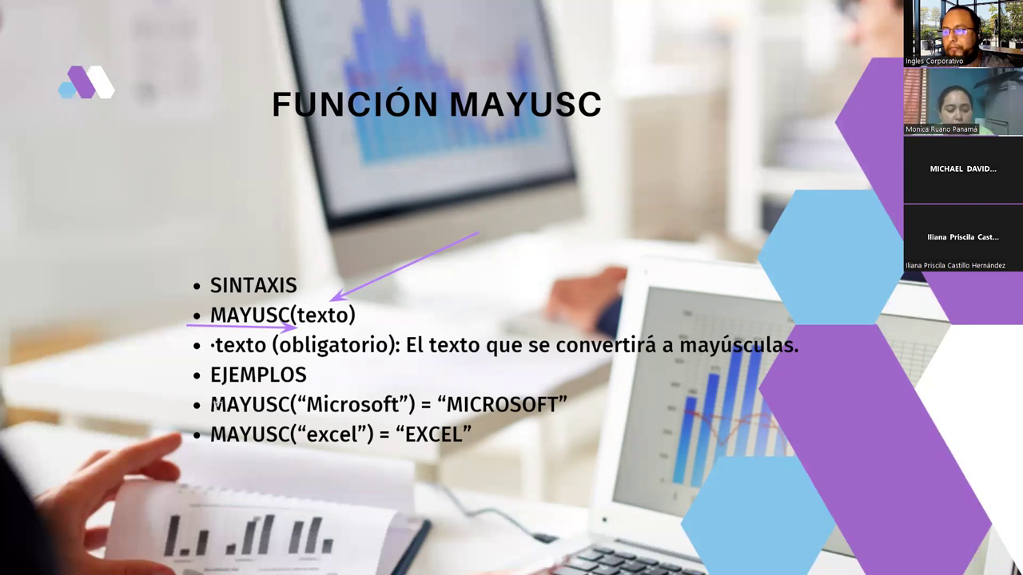
{"action": "left_click_drag", "start_coordinate": [302, 327], "coordinate": [346, 325]}
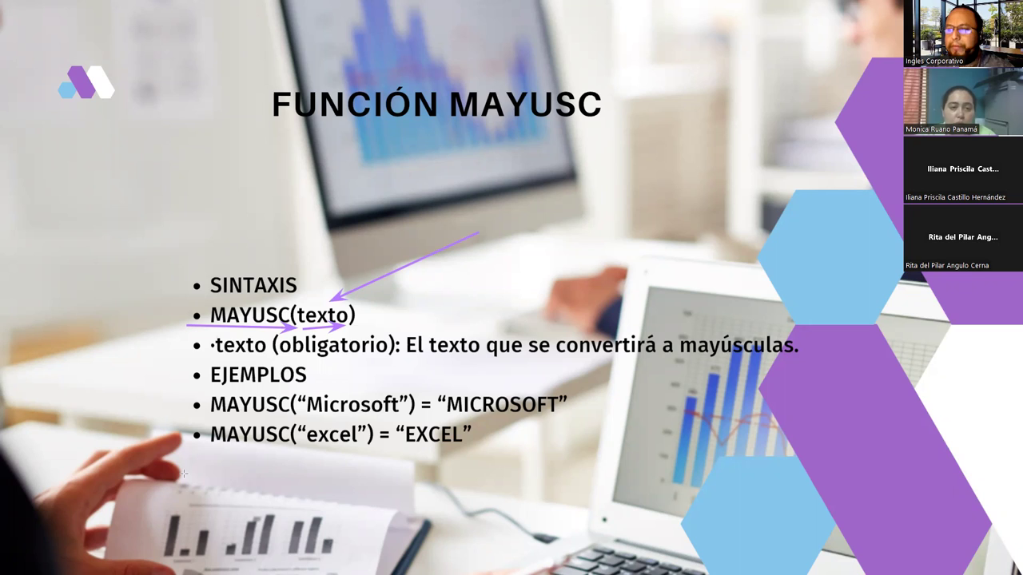
{"action": "left_click_drag", "start_coordinate": [204, 415], "coordinate": [200, 409]}
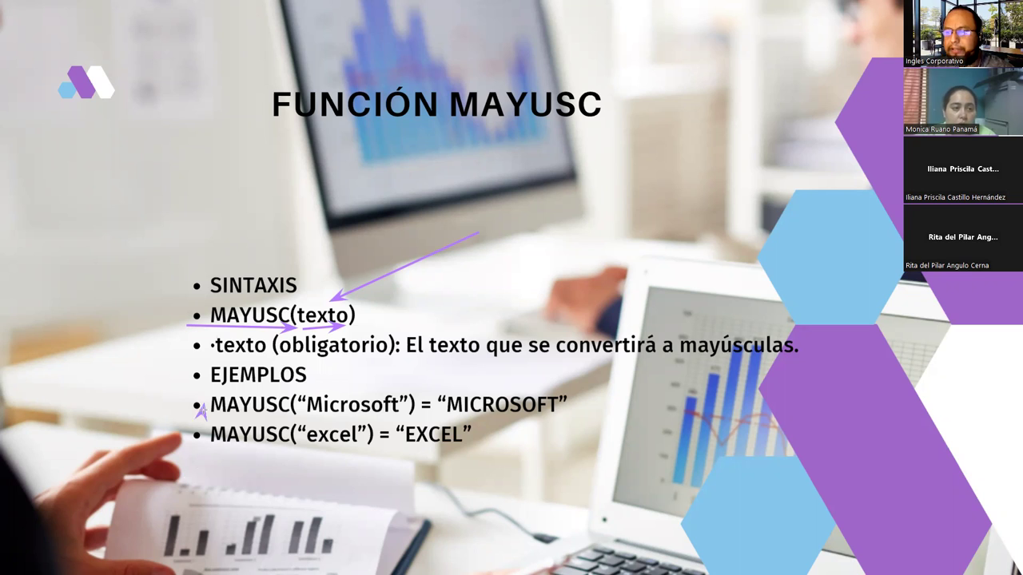
{"action": "left_click_drag", "start_coordinate": [202, 461], "coordinate": [199, 446]}
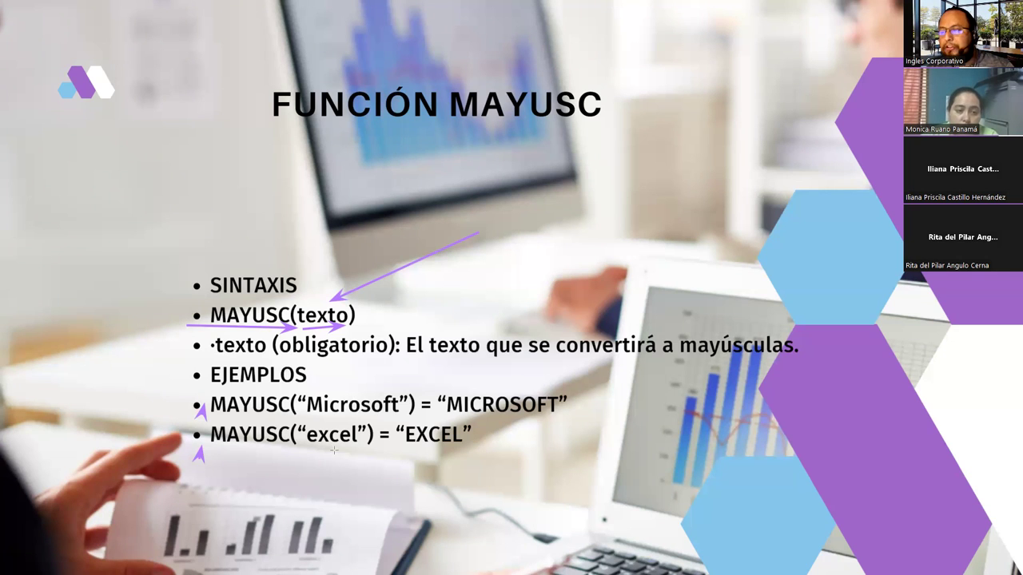
- Underline the MAYUSC("Microsoft") and MAYUSC("excel") examples with arrows, then advance to the MINUSC slide
{"action": "left_click_drag", "start_coordinate": [294, 417], "coordinate": [566, 418]}
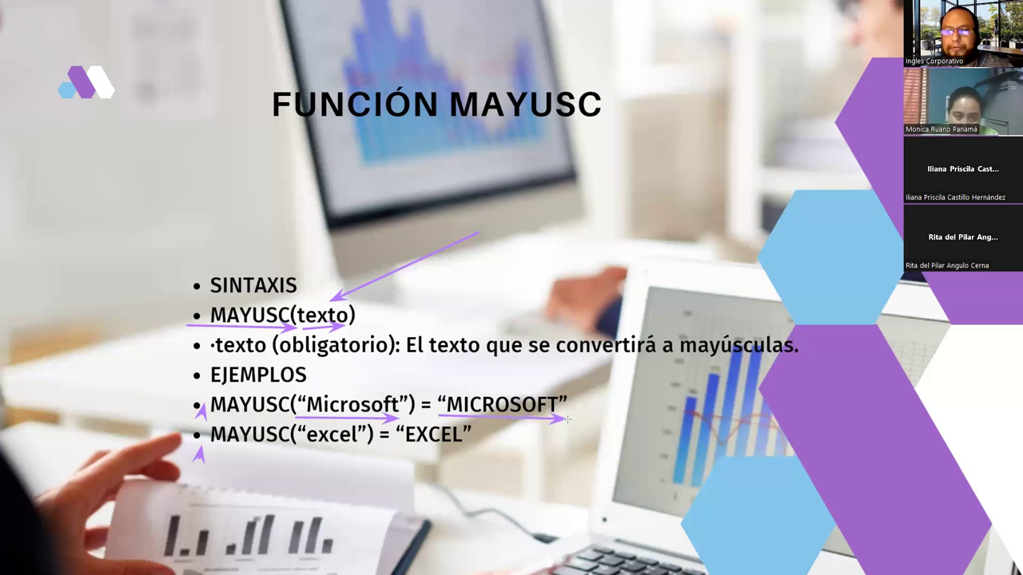
{"action": "left_click_drag", "start_coordinate": [289, 444], "coordinate": [482, 450]}
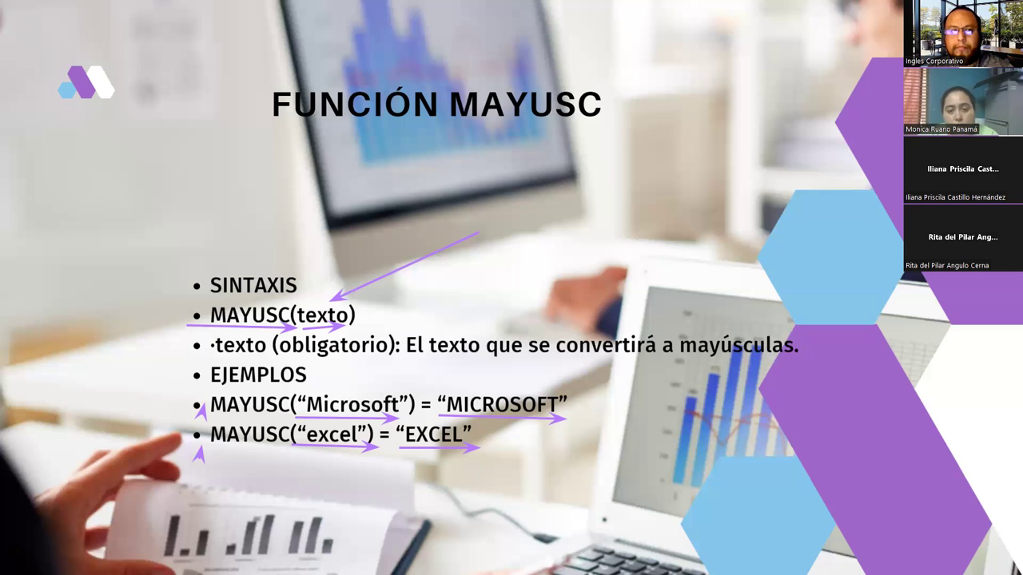
{"action": "left_click", "coordinate": [782, 280]}
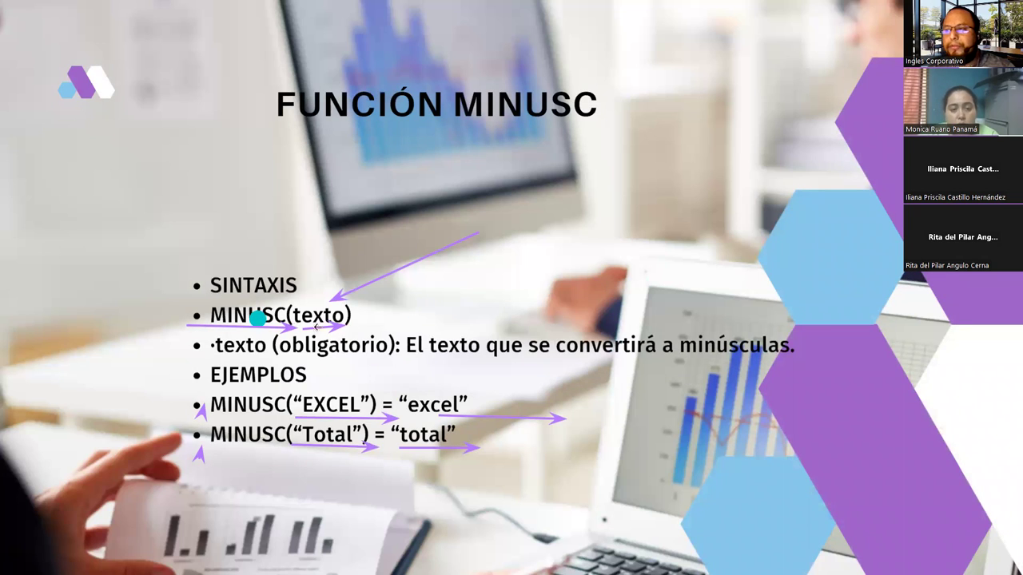
- Draw an arrow under the texto argument on the MINUSC slide and advance to the next slide
{"action": "left_click_drag", "start_coordinate": [334, 325], "coordinate": [349, 320]}
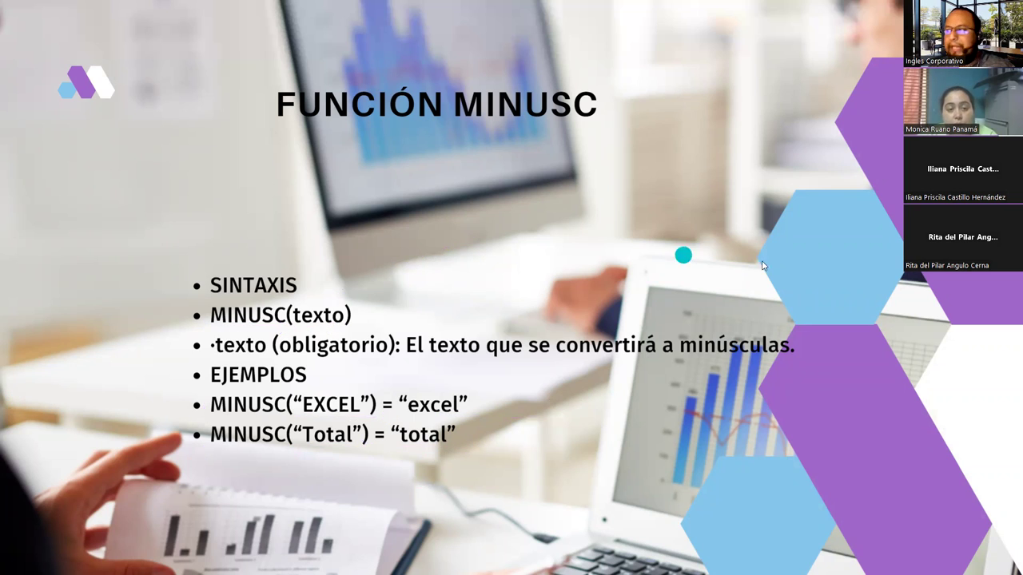
{"action": "key", "text": "Right"}
{"action": "key", "text": "Right"}
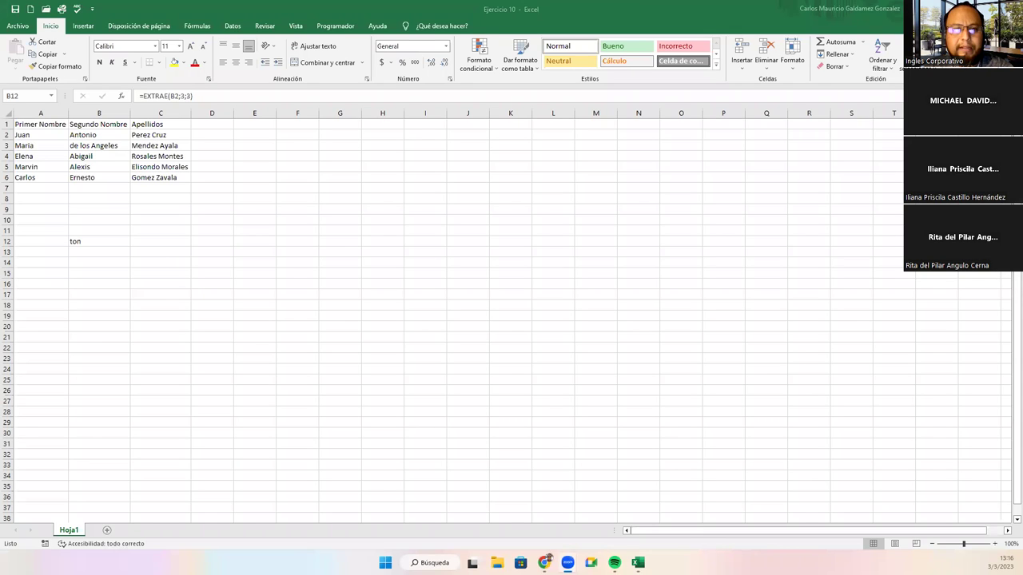
- Clear the =EXTRAE(B2;3;3) formula returning 'ton' from cell B12
{"action": "left_click", "coordinate": [77, 241]}
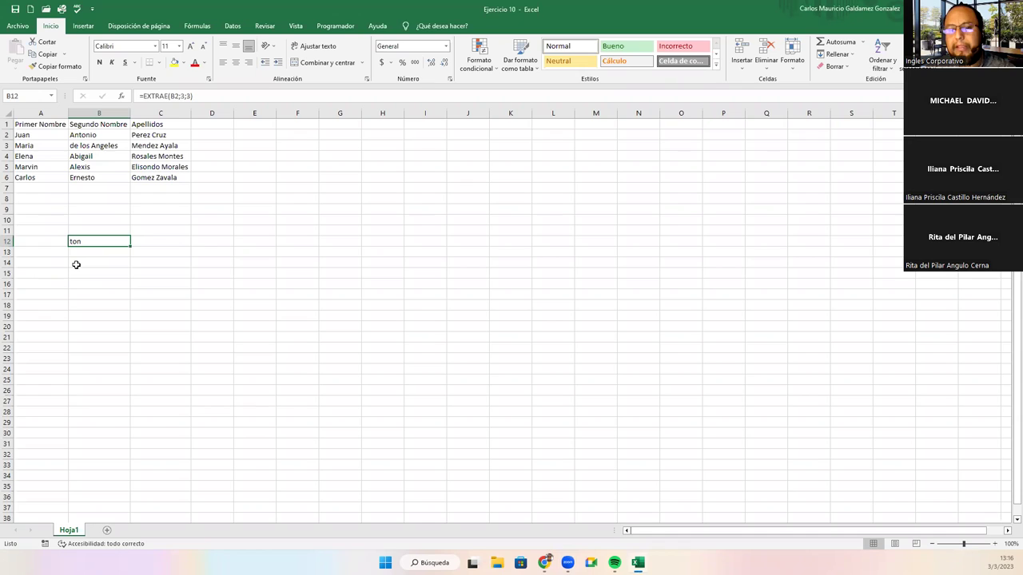
{"action": "key", "text": "Delete"}
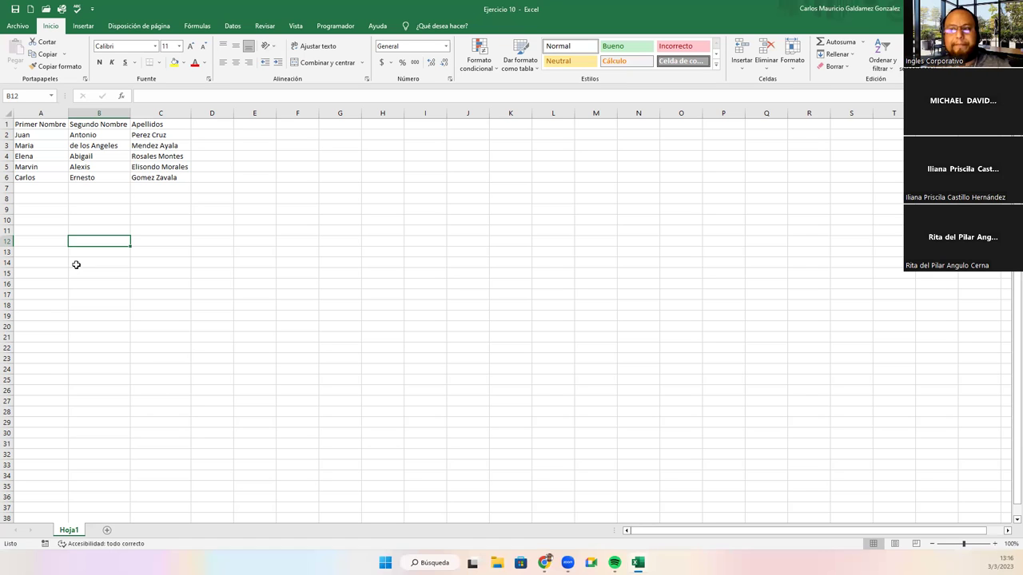
- Enter the word 'Programación' in cell B11
{"action": "left_click", "coordinate": [117, 231]}
{"action": "scroll", "coordinate": [117, 231], "scroll_direction": "up", "scroll_amount": 3}
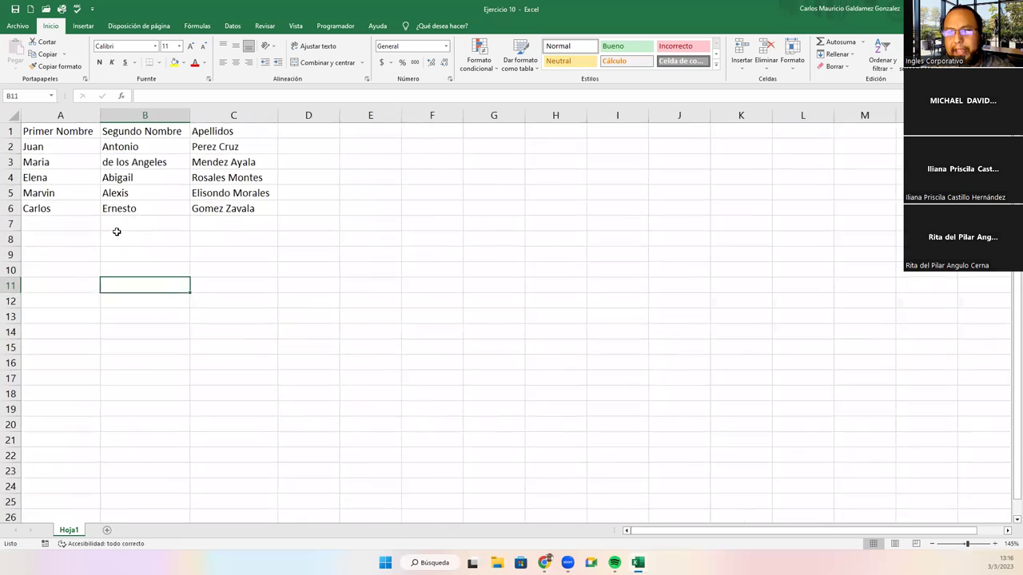
{"action": "scroll", "coordinate": [114, 231], "scroll_direction": "up", "scroll_amount": 1}
{"action": "type", "text": "Programación"}
{"action": "key", "text": "Return"}
{"action": "key", "text": "Return"}
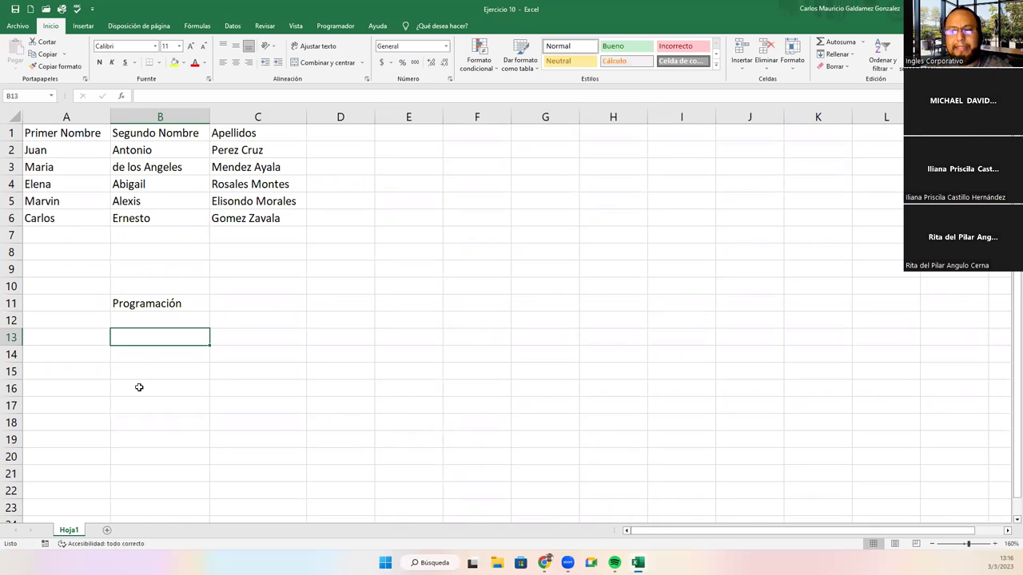
- Build an EXTRAE formula in B13 with start position 4
{"action": "type", "text": "=ex"}
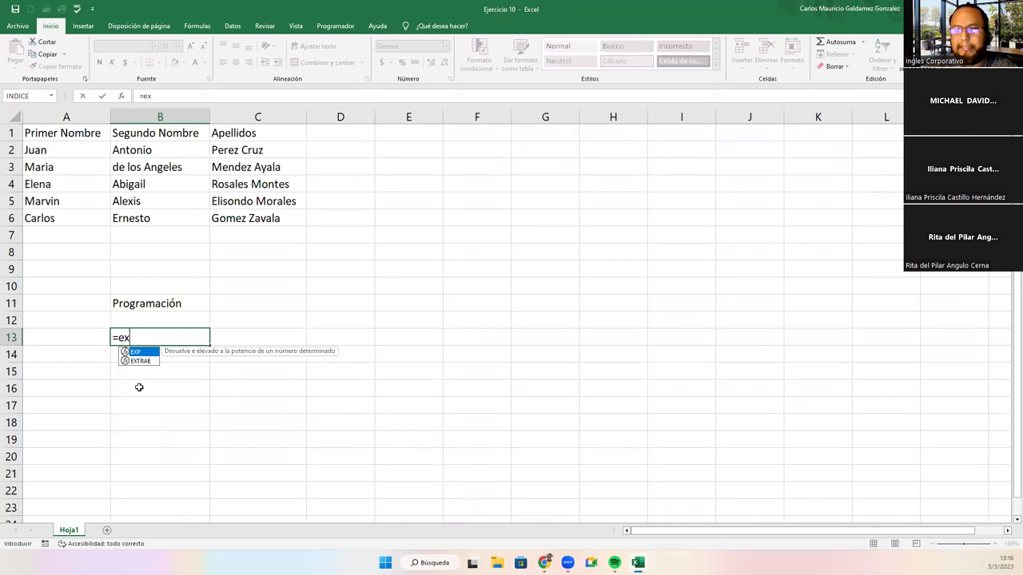
{"action": "key", "text": "Down"}
{"action": "key", "text": "Tab"}
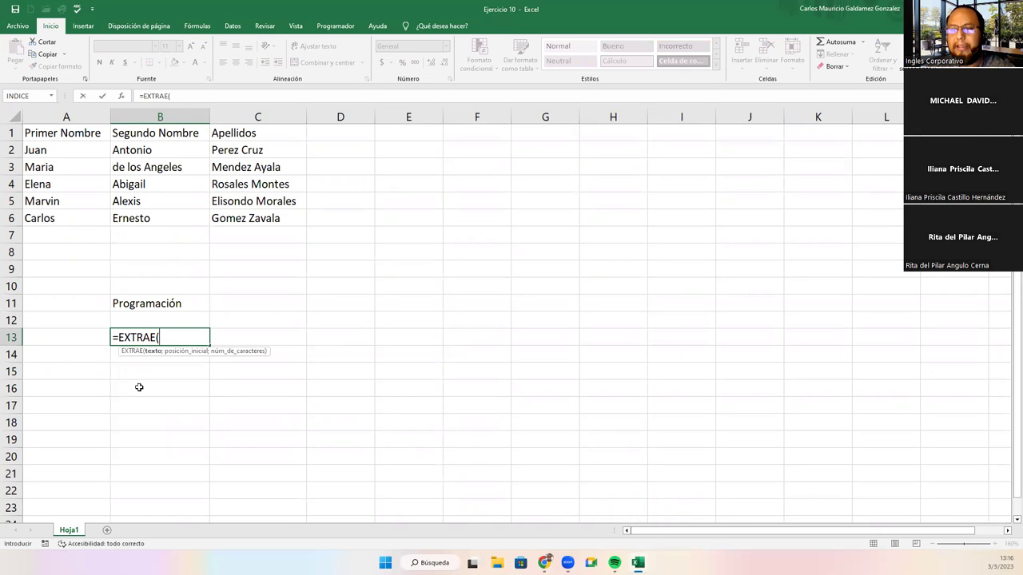
{"action": "left_click", "coordinate": [152, 304]}
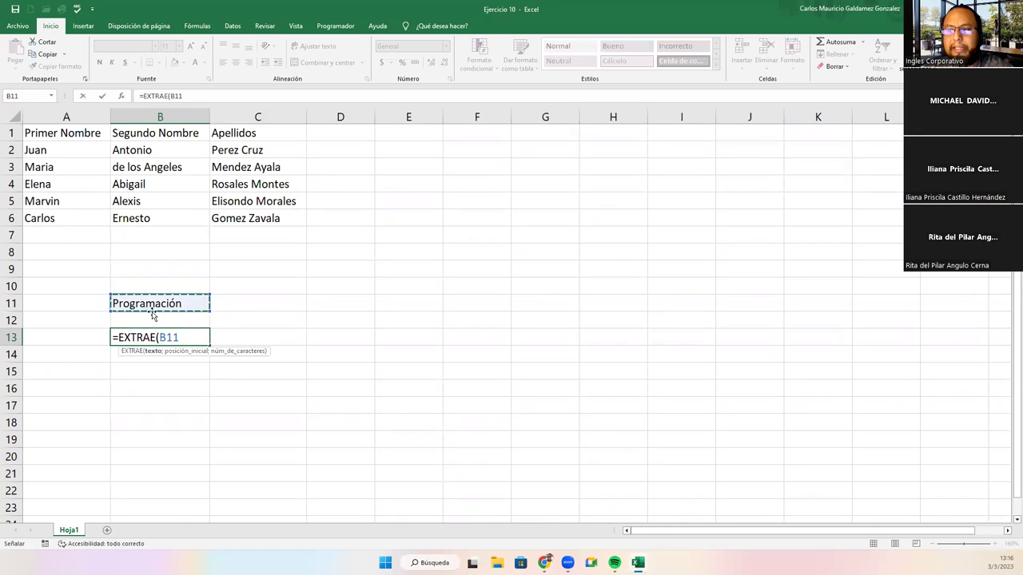
{"action": "left_click", "coordinate": [153, 318]}
{"action": "type", "text": ";"}
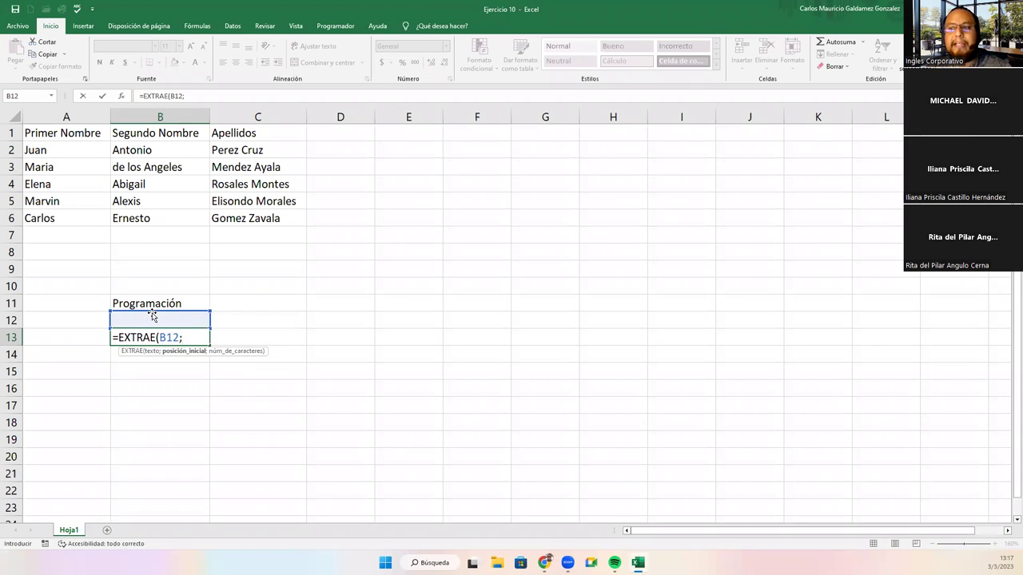
{"action": "type", "text": "4;5"}
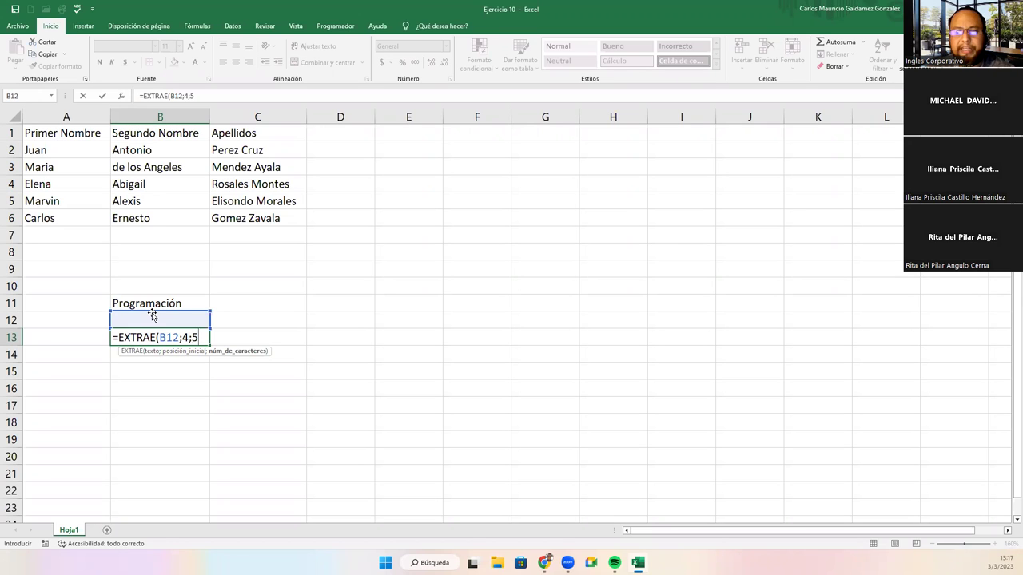
{"action": "key", "text": "Return"}
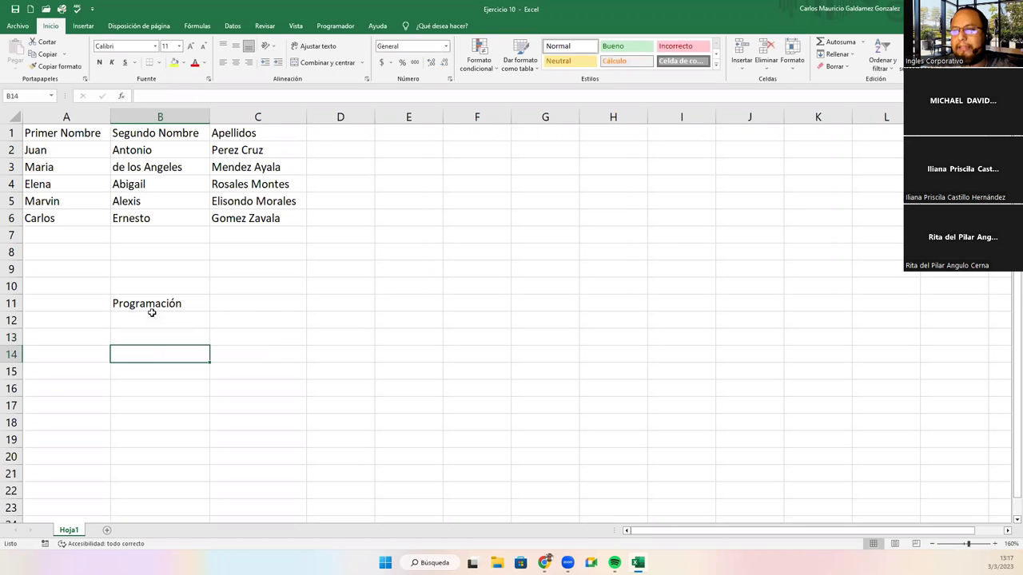
- Repoint the B13 formula's text reference from B12 to B11
{"action": "key", "text": "Up"}
{"action": "key", "text": "F2"}
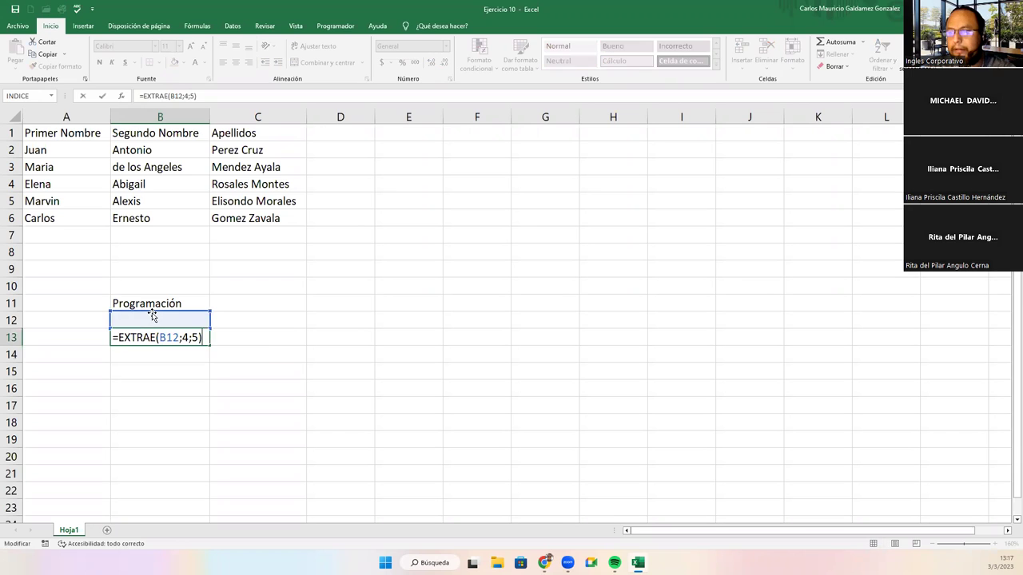
{"action": "left_click_drag", "start_coordinate": [153, 317], "coordinate": [150, 301]}
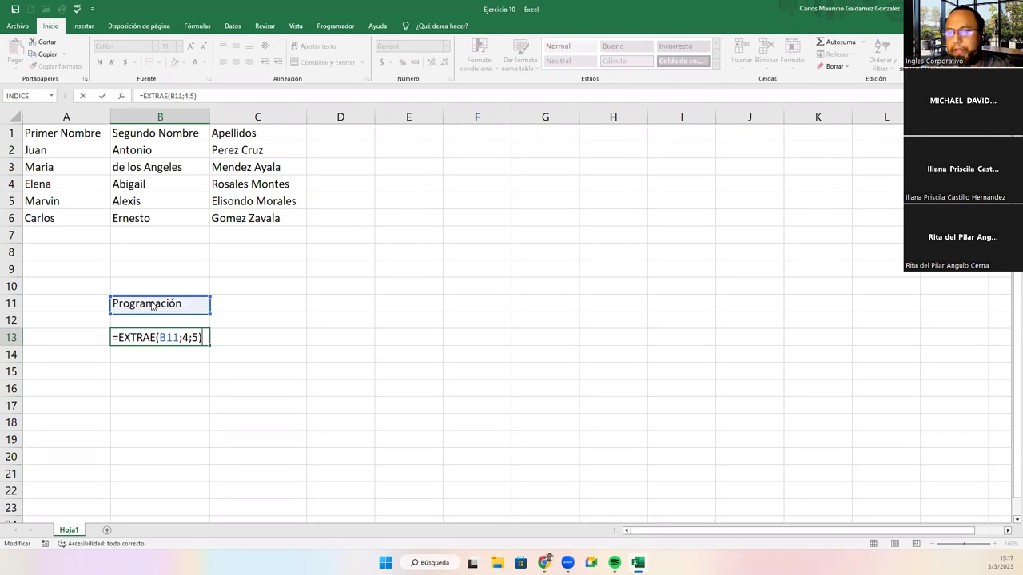
{"action": "key", "text": "Return"}
{"action": "key", "text": "Up"}
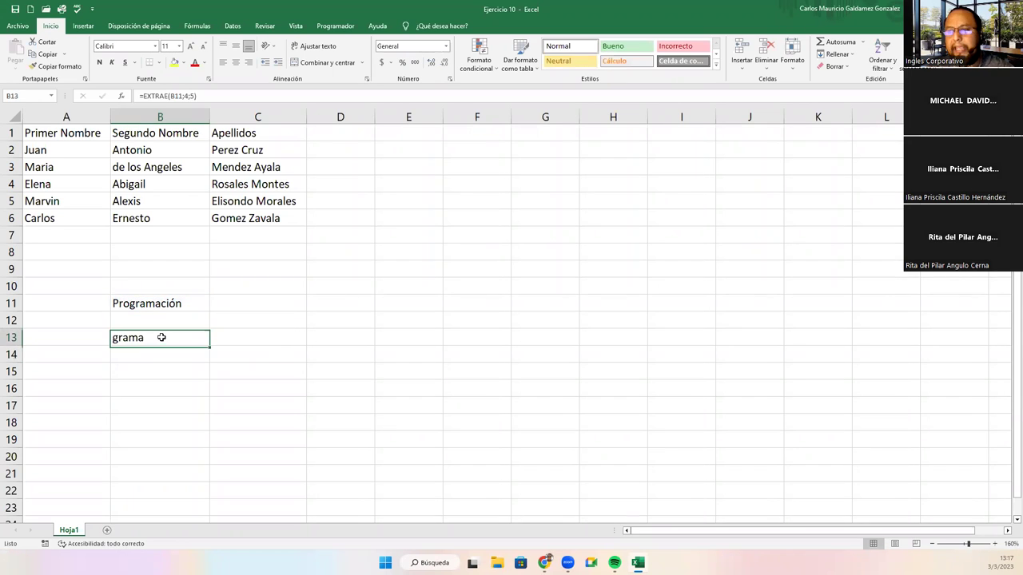
{"action": "key", "text": "F2"}
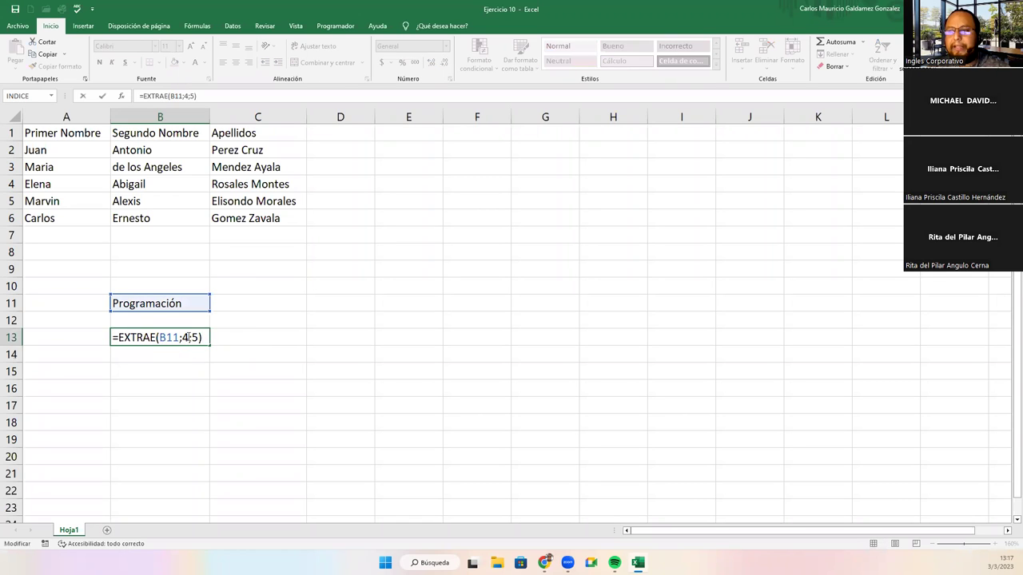
- Finish editing the B13 EXTRAE formula so it returns 'grama'
{"action": "left_click", "coordinate": [184, 337]}
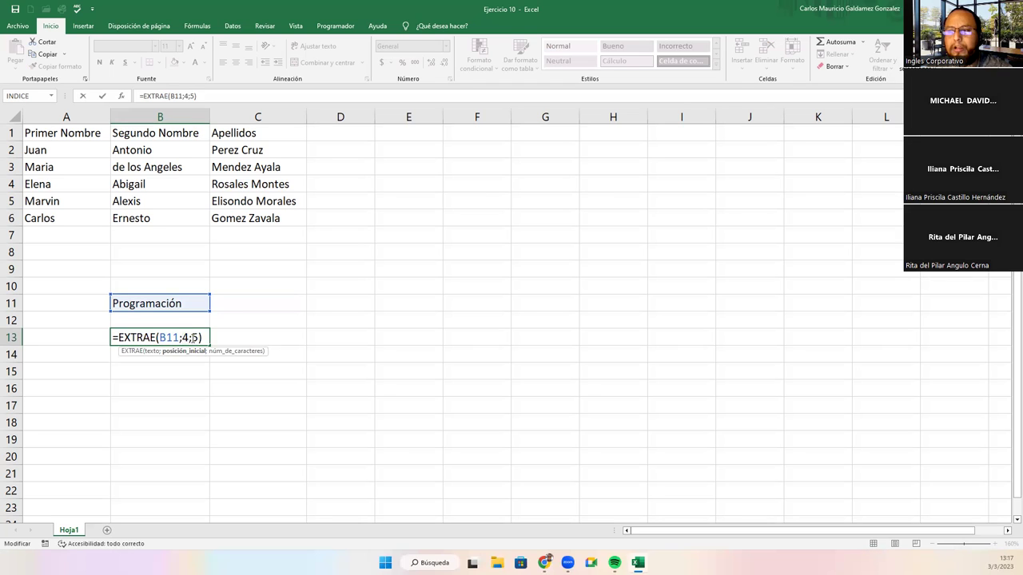
{"action": "key", "text": "Right"}
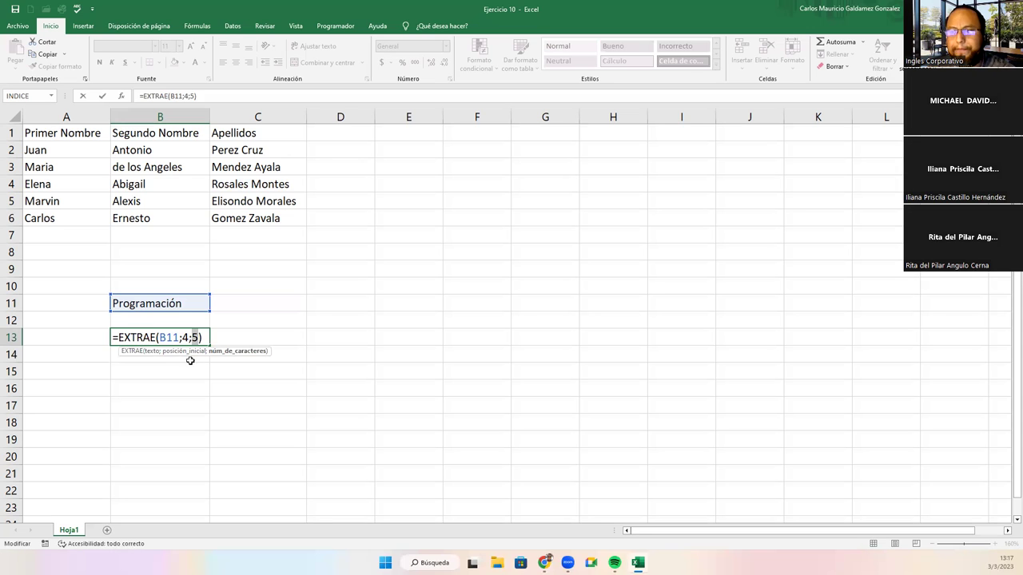
{"action": "key", "text": "Return"}
- Clear the B13 example and insert a blank row above the names table
{"action": "left_click", "coordinate": [133, 338]}
{"action": "key", "text": "Delete"}
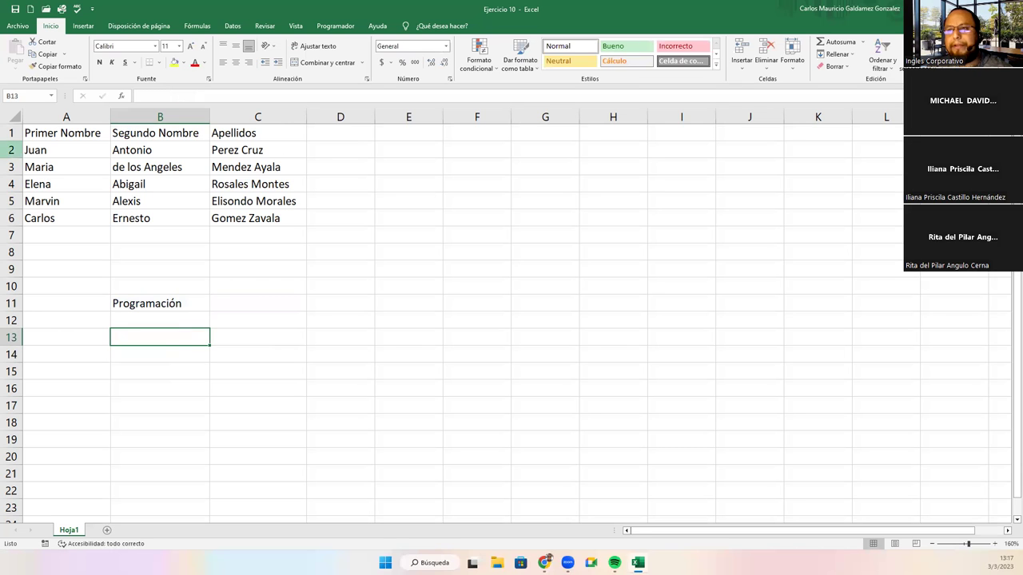
{"action": "right_click", "coordinate": [12, 133]}
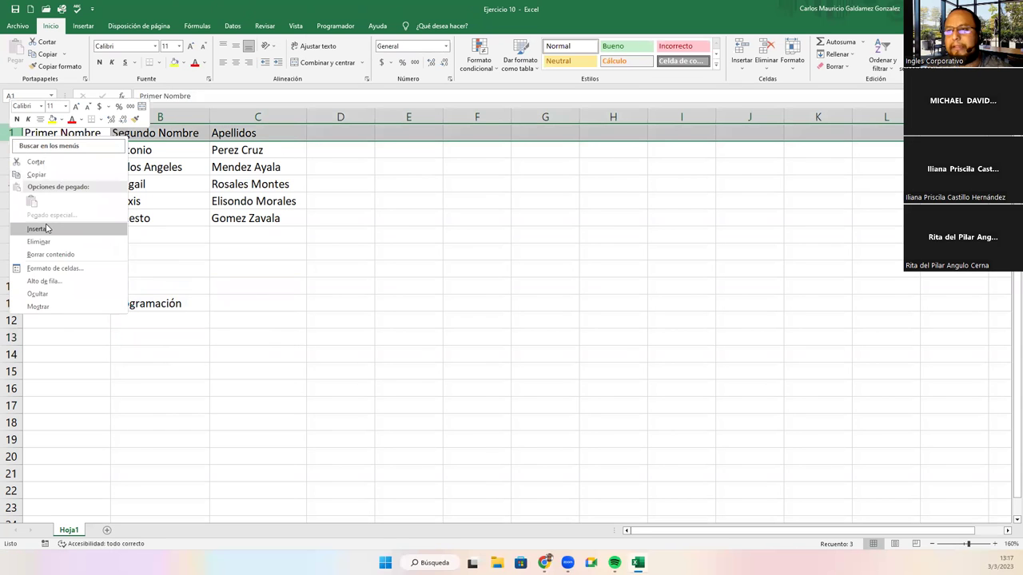
{"action": "left_click", "coordinate": [47, 228]}
{"action": "left_click", "coordinate": [91, 133]}
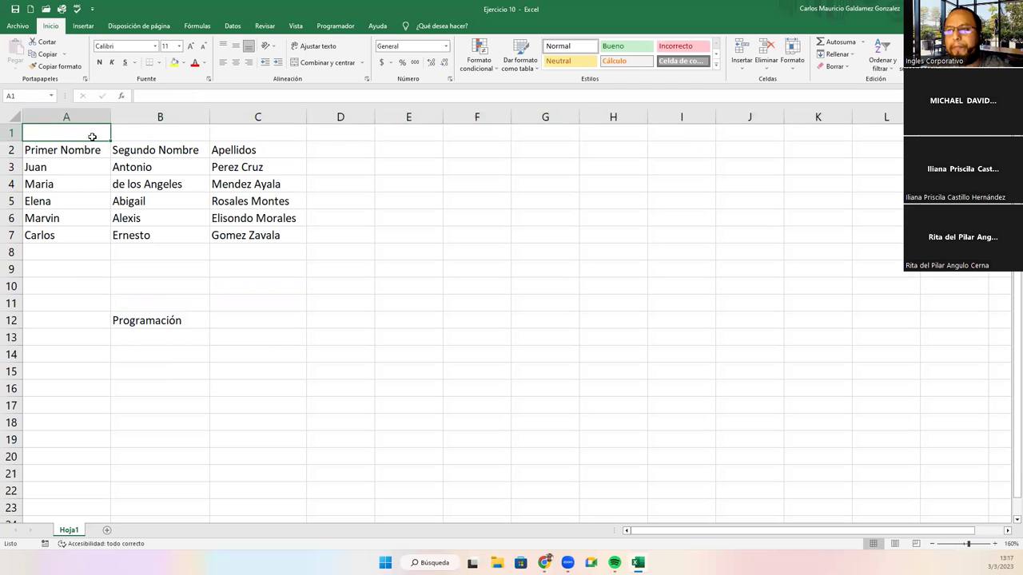
- Merge and centre A1:C1 with the title 'Concatenar'
{"action": "left_click_drag", "start_coordinate": [91, 136], "coordinate": [256, 133]}
{"action": "left_click", "coordinate": [324, 62]}
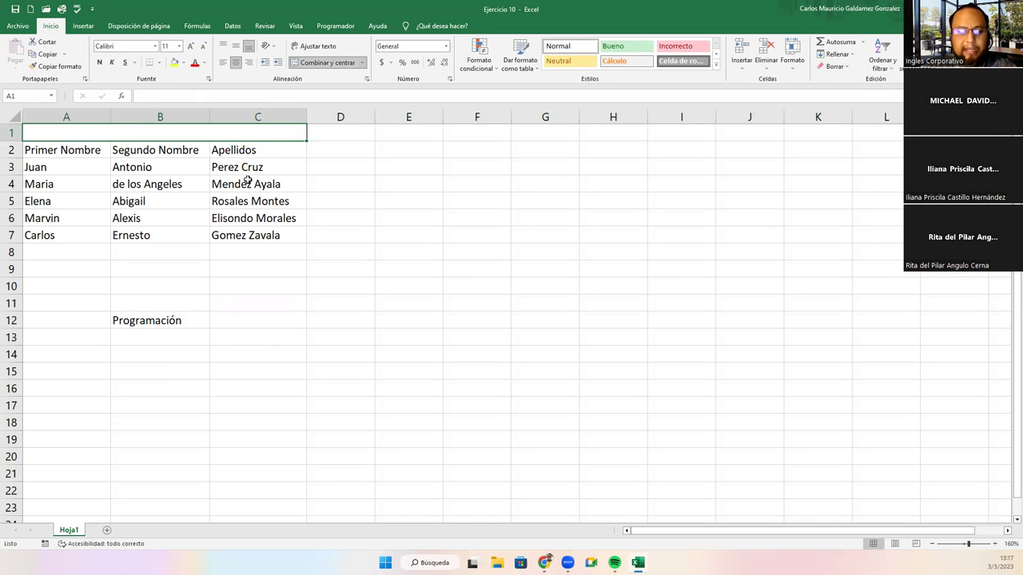
{"action": "type", "text": "Concatenar"}
{"action": "key", "text": "Return"}
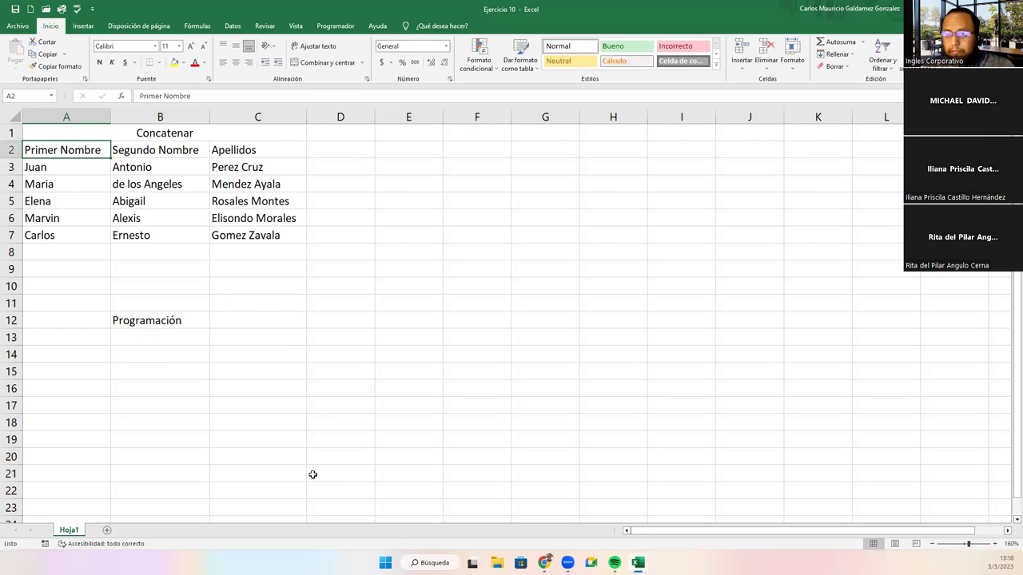
- Delete the Programación example in B12:B14 and widen column D to about 25 characters
{"action": "left_click_drag", "start_coordinate": [152, 325], "coordinate": [152, 357]}
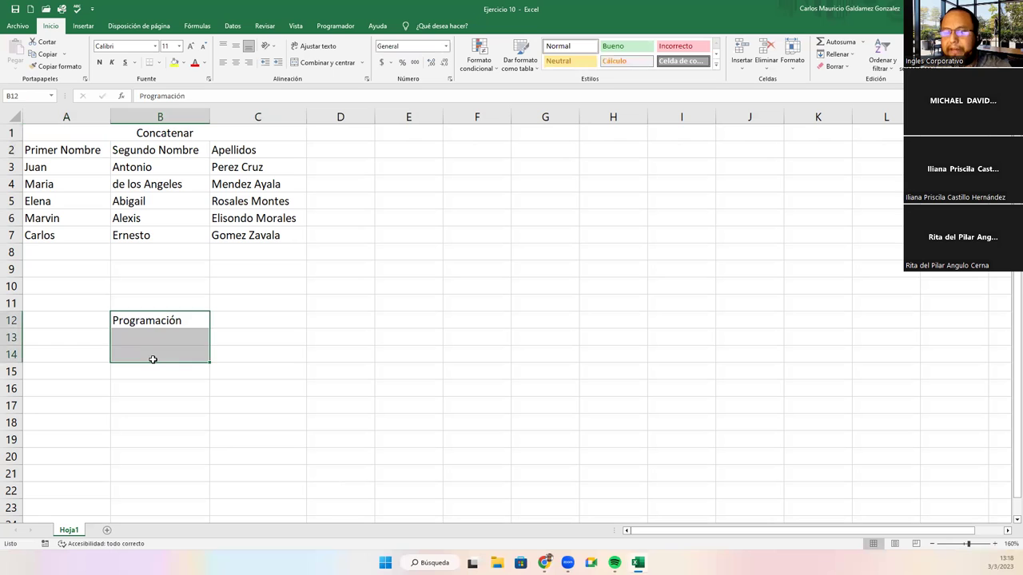
{"action": "key", "text": "Delete"}
{"action": "left_click_drag", "start_coordinate": [374, 117], "coordinate": [495, 135]}
{"action": "left_click", "coordinate": [388, 154]}
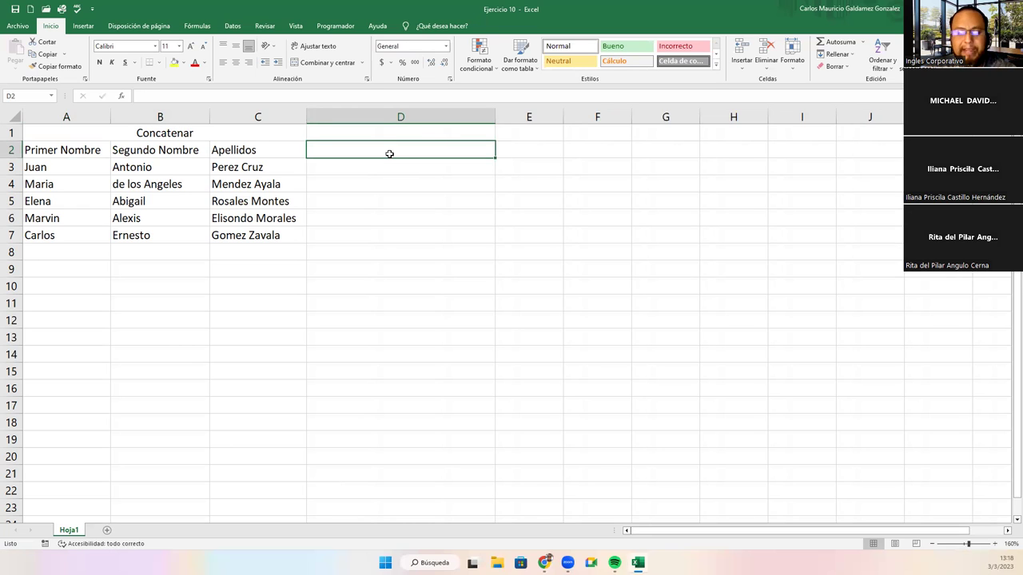
- Enter the heading 'Nombre Completo' in D2 and centre the headings in A2:D2
{"action": "type", "text": "Nombre Completo"}
{"action": "key", "text": "Return"}
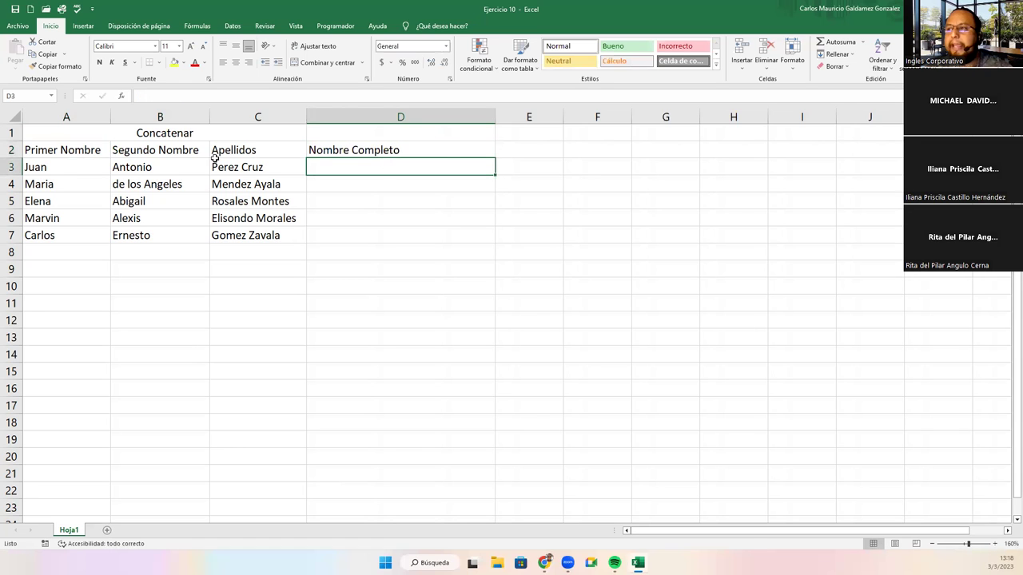
{"action": "left_click_drag", "start_coordinate": [47, 151], "coordinate": [372, 151]}
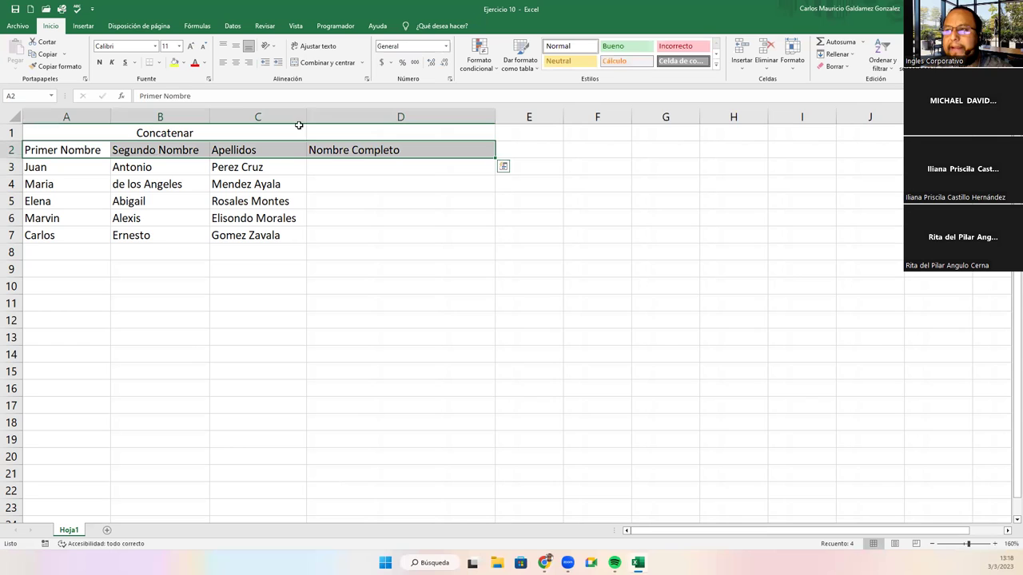
{"action": "left_click", "coordinate": [236, 62]}
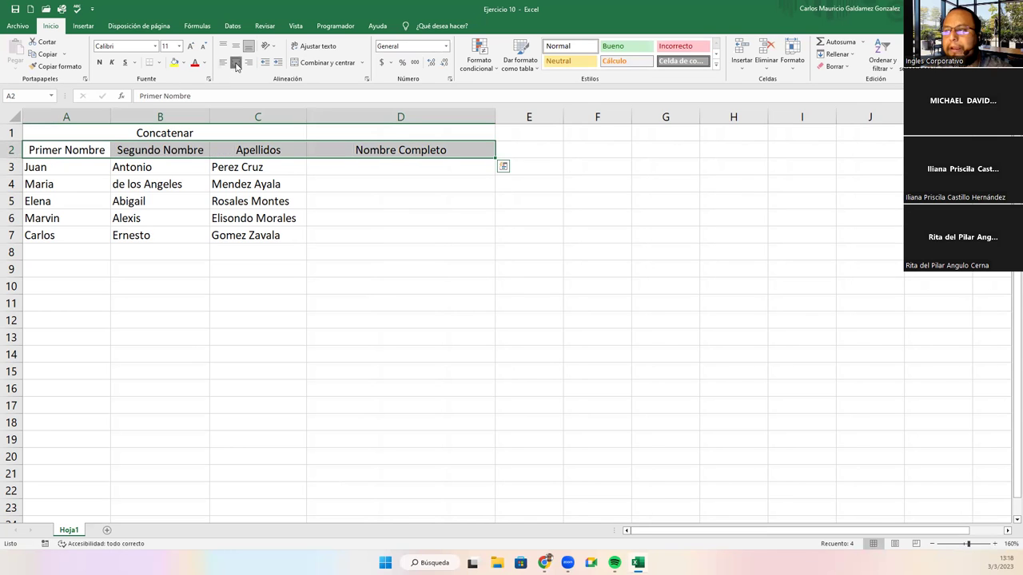
- Highlight the surnames in C3:C7, then select D3 for the full-name formula
{"action": "left_click", "coordinate": [285, 203]}
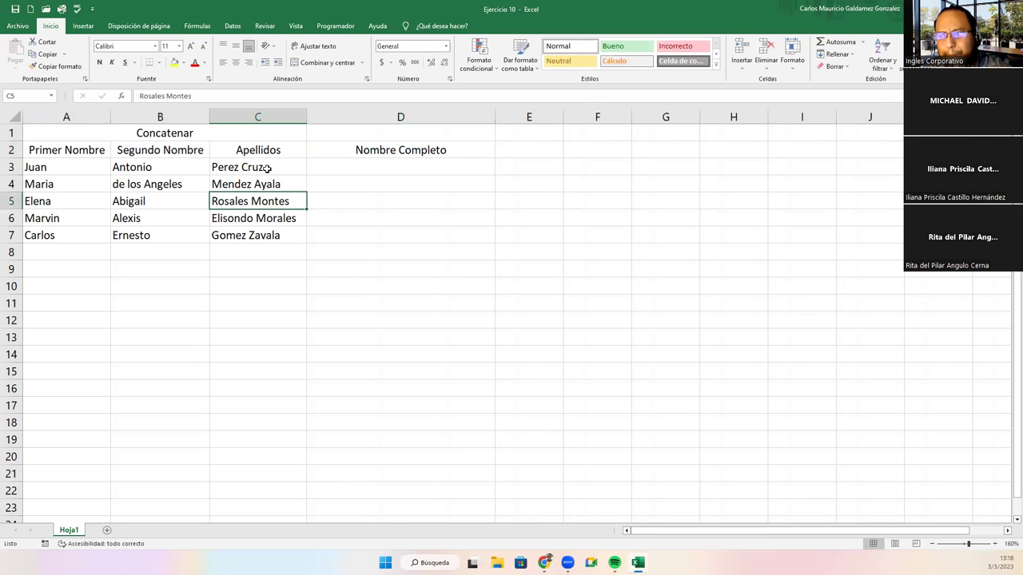
{"action": "left_click_drag", "start_coordinate": [268, 168], "coordinate": [261, 232]}
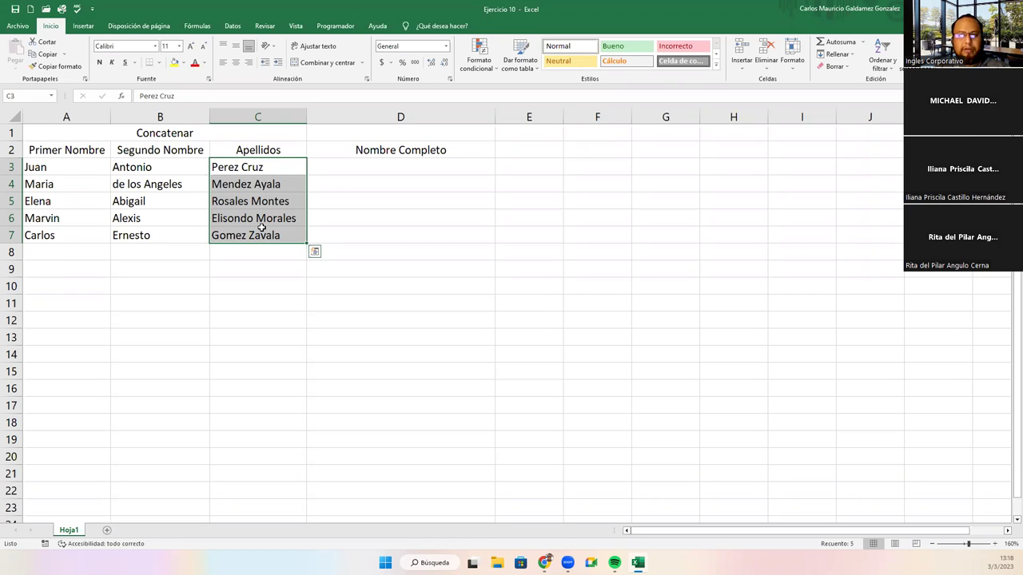
{"action": "left_click", "coordinate": [332, 171]}
- Start =CONCATENAR( in D3 and open the CONCATENAR help article from its tooltip
{"action": "type", "text": "="}
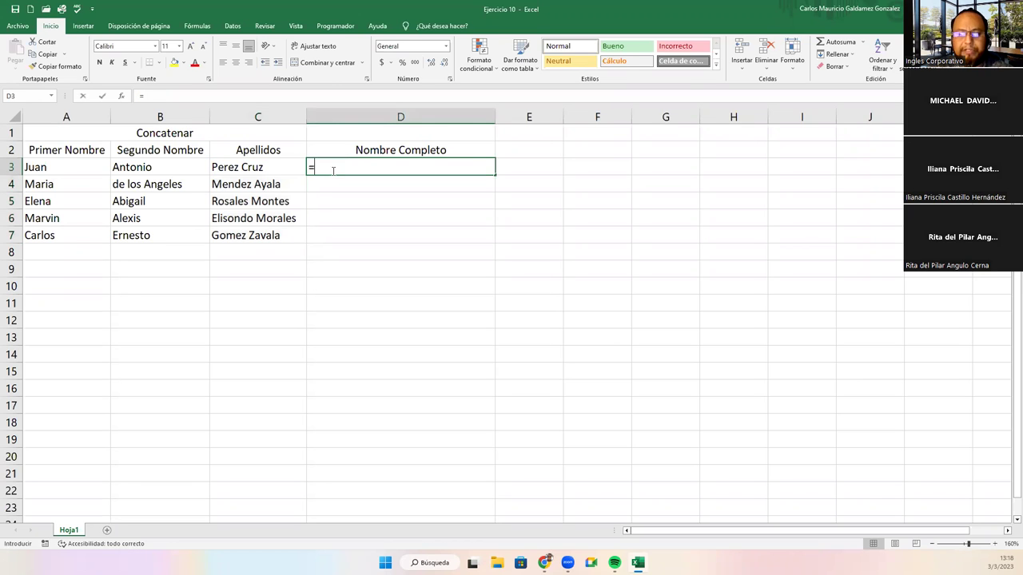
{"action": "type", "text": "CONCATENAR("}
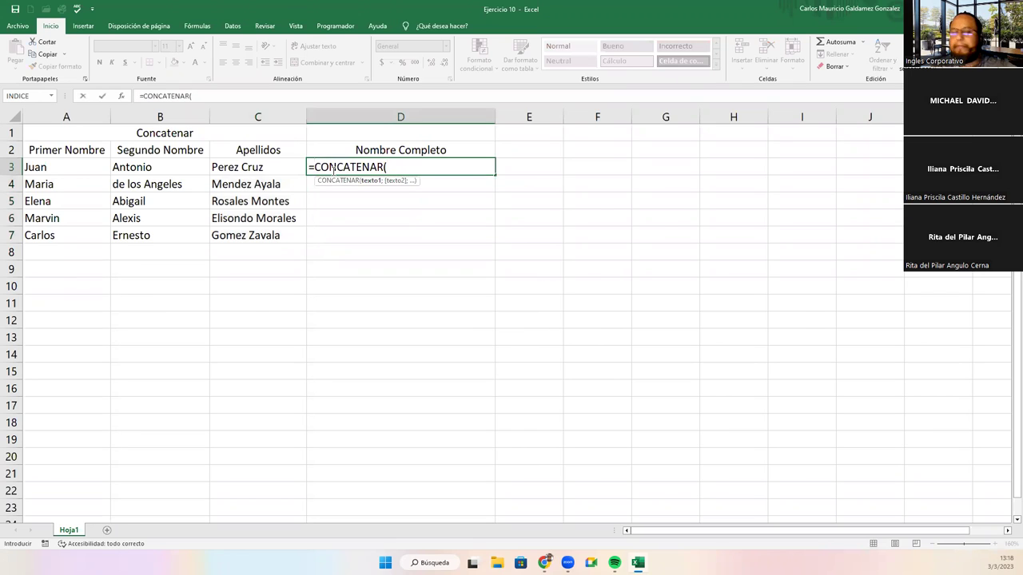
{"action": "left_click", "coordinate": [337, 182]}
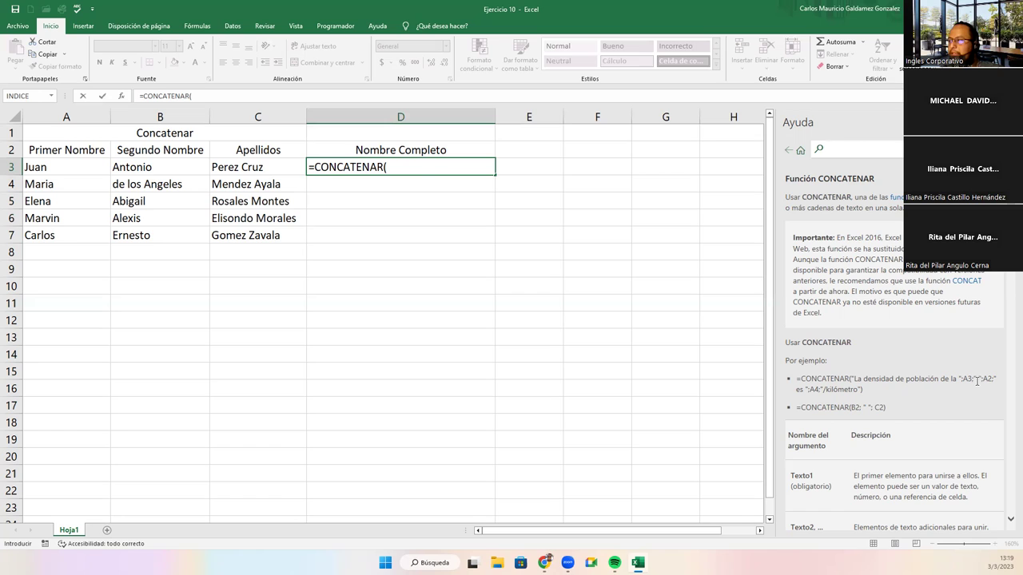
- Highlight the separator in the help example, return to the D3 formula, and close the Ayuda pane
{"action": "left_click_drag", "start_coordinate": [972, 379], "coordinate": [984, 379]}
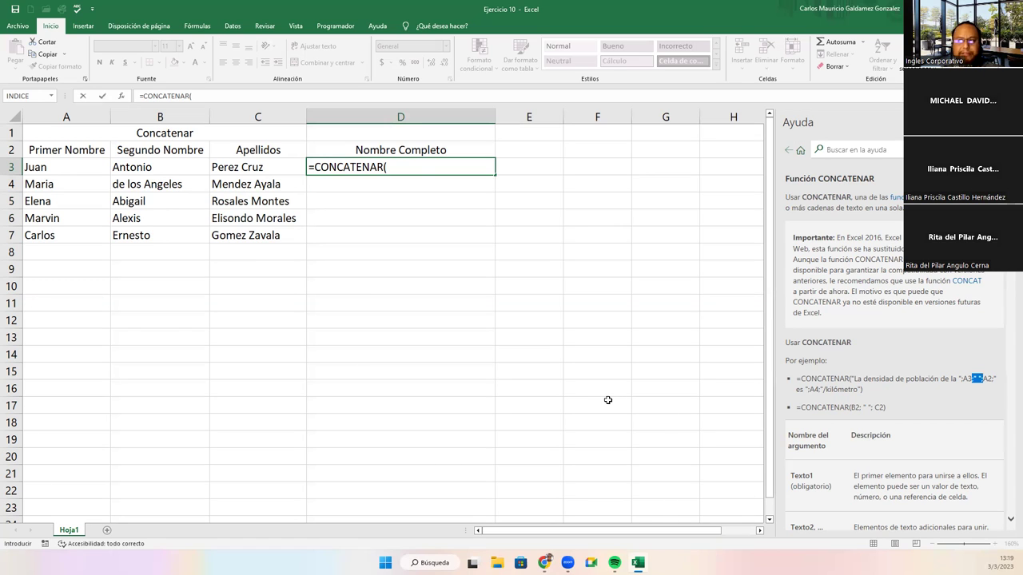
{"action": "left_click", "coordinate": [422, 165]}
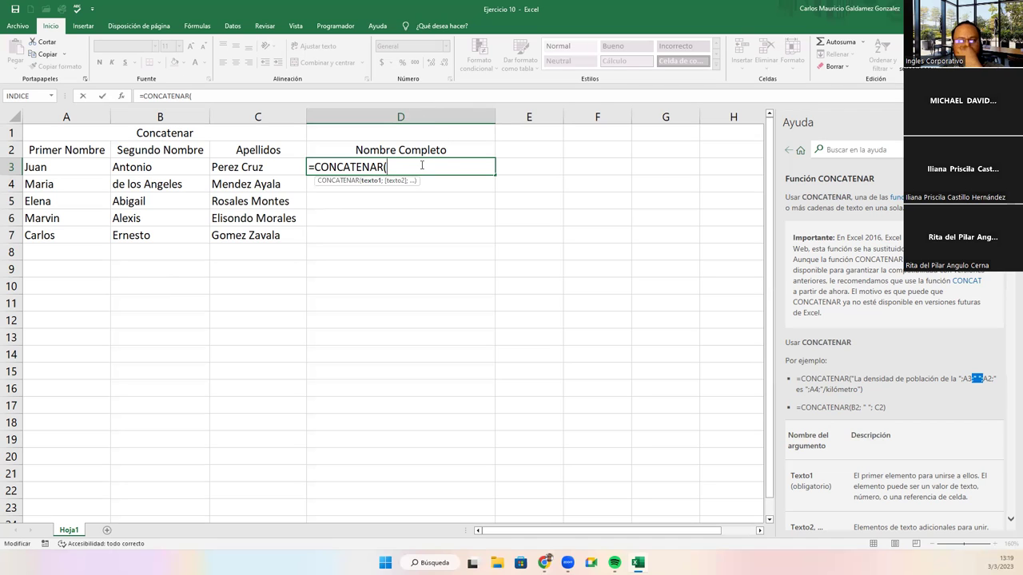
{"action": "left_click", "coordinate": [882, 141]}
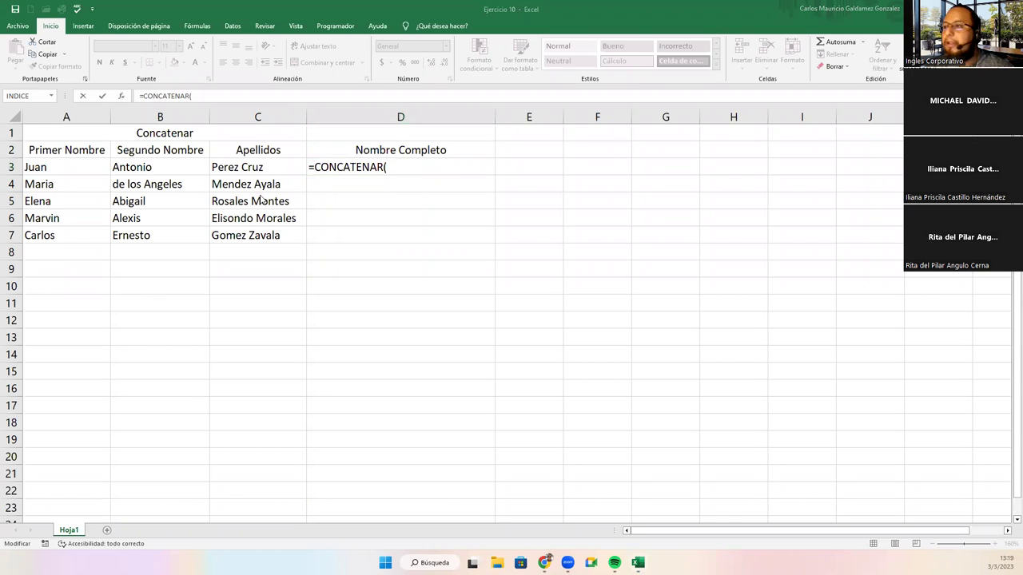
- Complete D3's formula as =CONCATENAR(A3;B3;C3) and enter it
{"action": "left_click", "coordinate": [395, 166]}
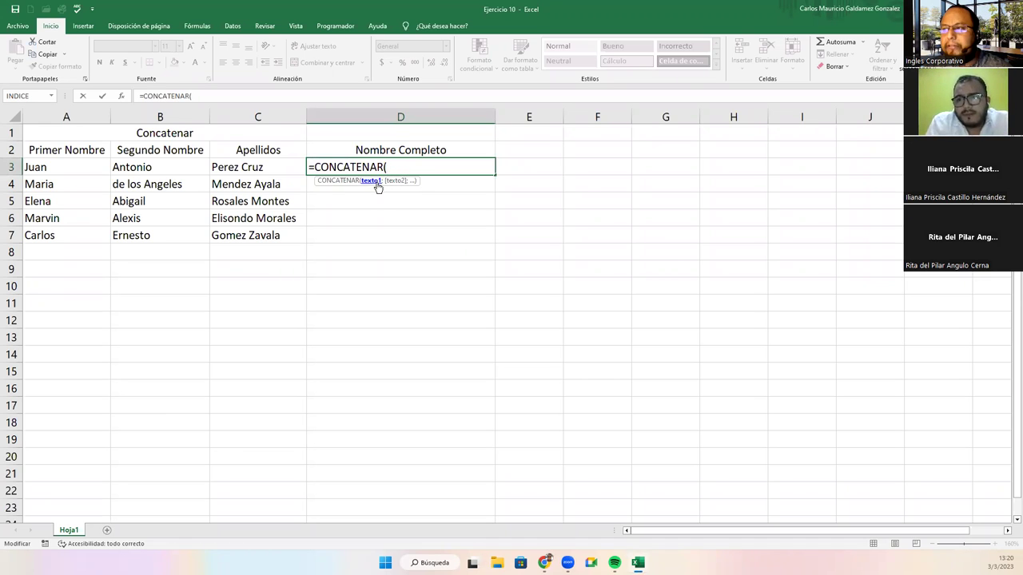
{"action": "left_click", "coordinate": [70, 168]}
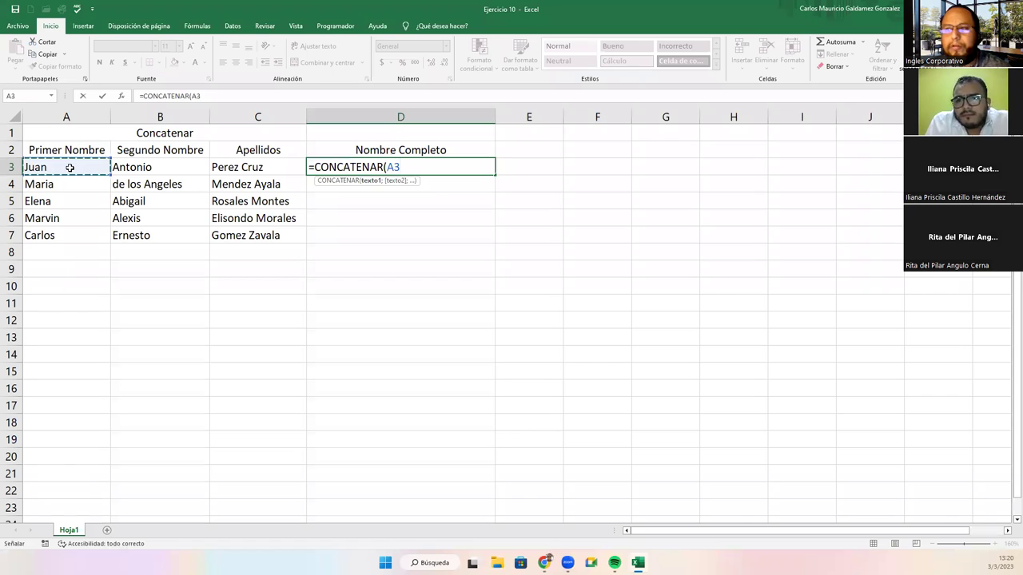
{"action": "type", "text": ";"}
{"action": "left_click", "coordinate": [128, 167]}
{"action": "type", "text": ";"}
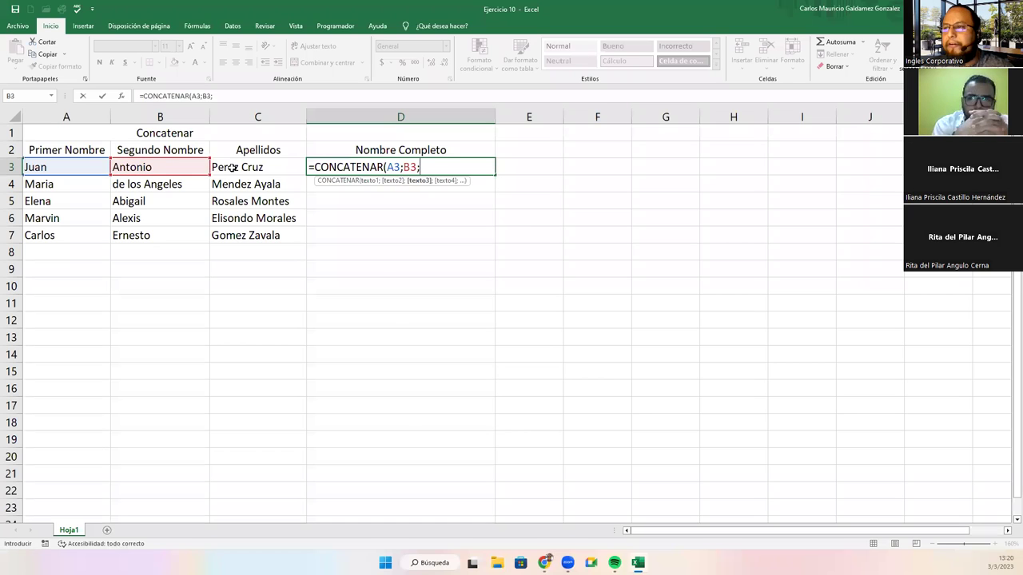
{"action": "left_click", "coordinate": [231, 167]}
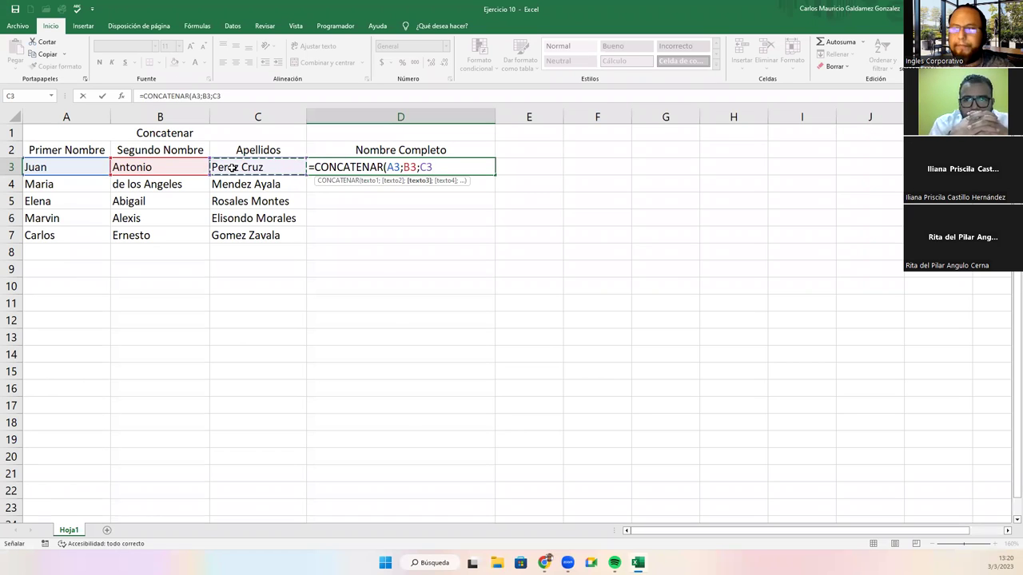
{"action": "type", "text": ")"}
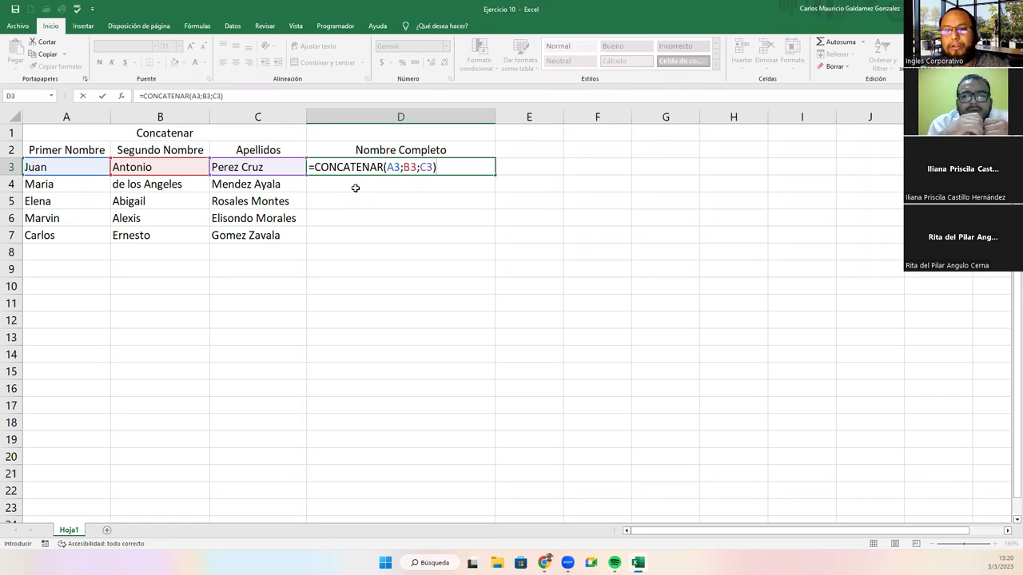
{"action": "key", "text": "Return"}
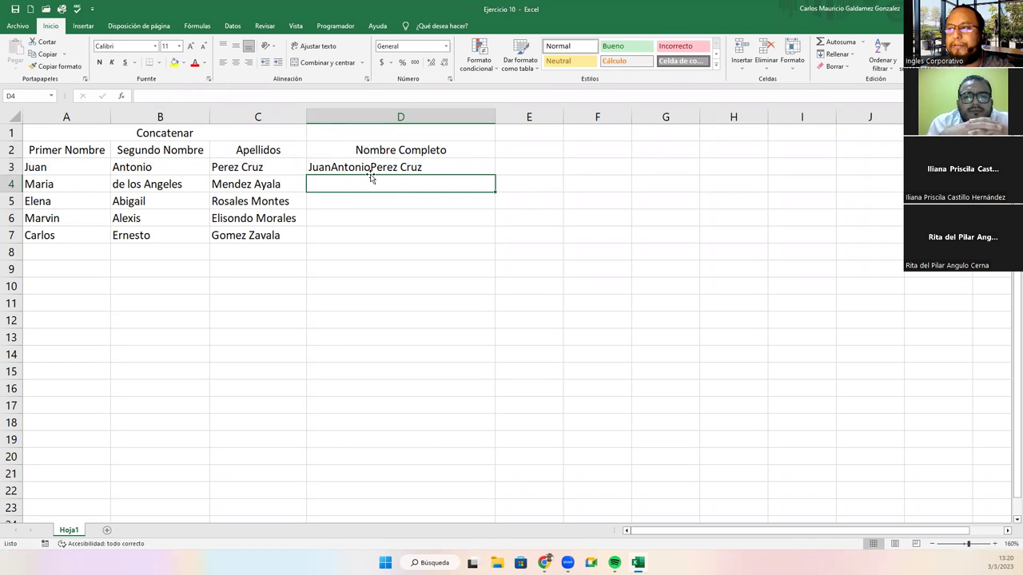
- Compare the surnames in C3 with the =CONCATENAR(A3;B3;C3) result in D3
{"action": "left_click", "coordinate": [221, 167]}
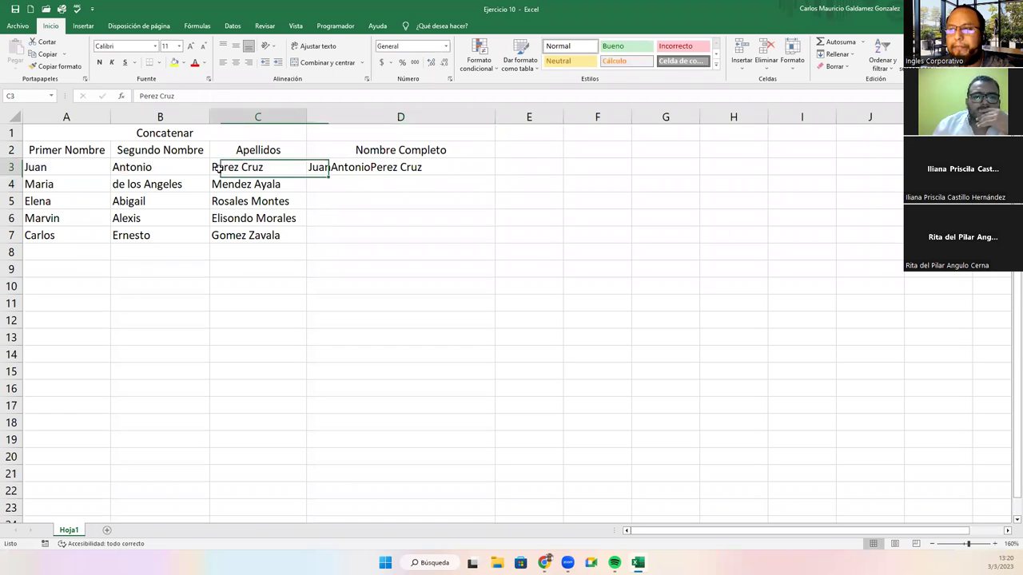
{"action": "left_click", "coordinate": [414, 168]}
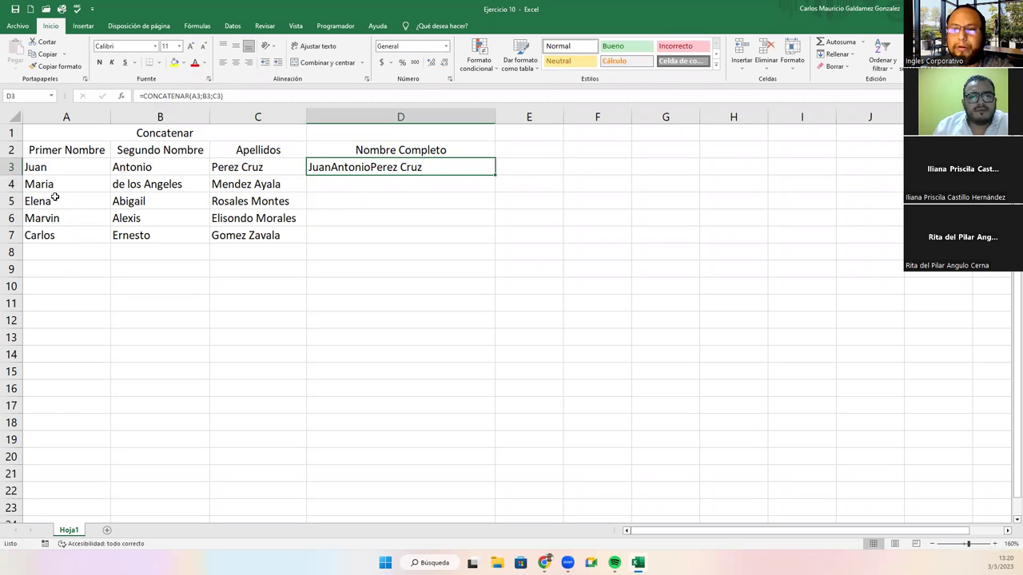
{"action": "left_click", "coordinate": [234, 166]}
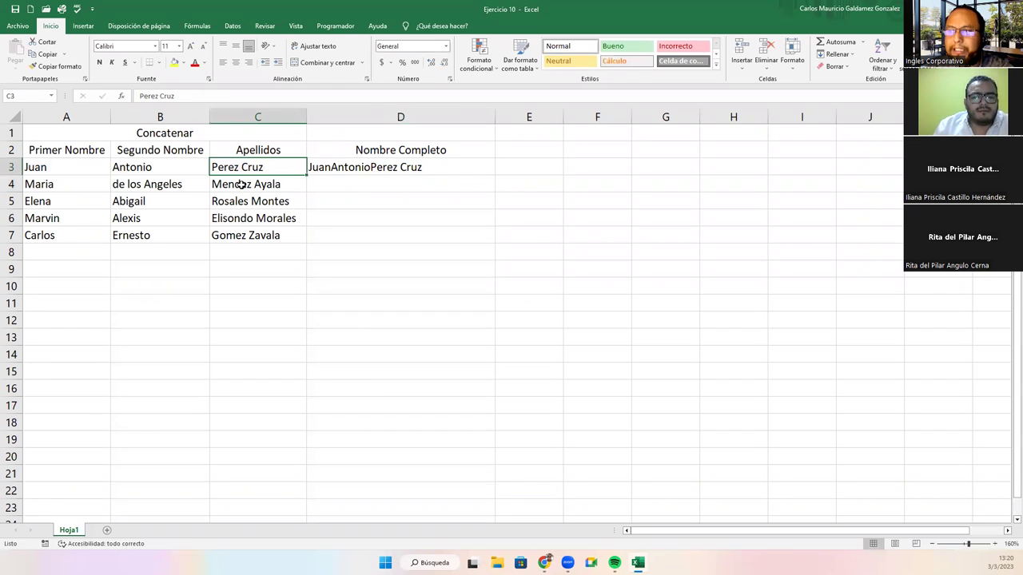
{"action": "left_click", "coordinate": [374, 167]}
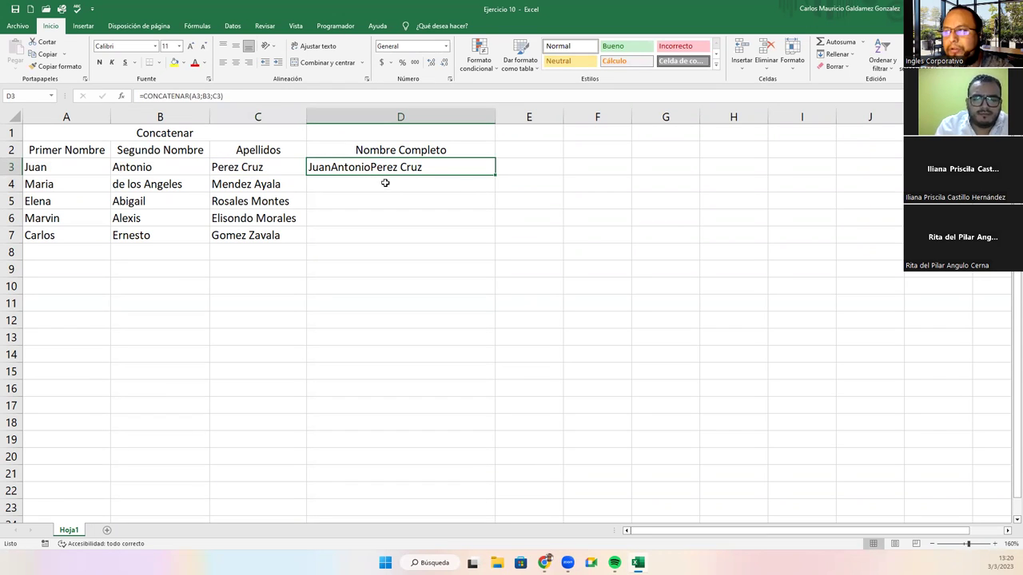
- Start editing D3's formula, then cancel an accidental D5 reference
{"action": "key", "text": "F2"}
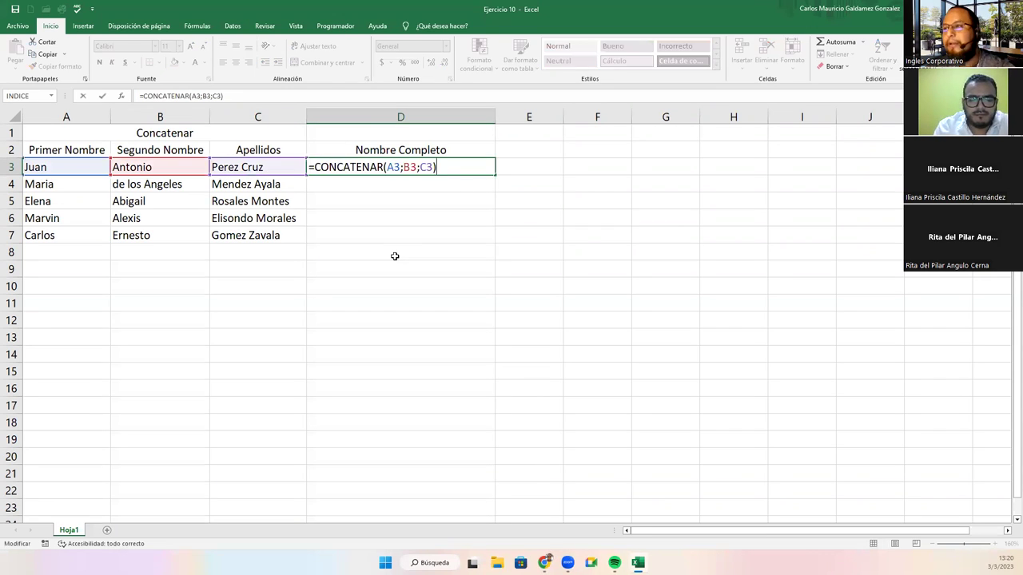
{"action": "key", "text": "Left"}
{"action": "key", "text": "Left"}
{"action": "key", "text": "Left"}
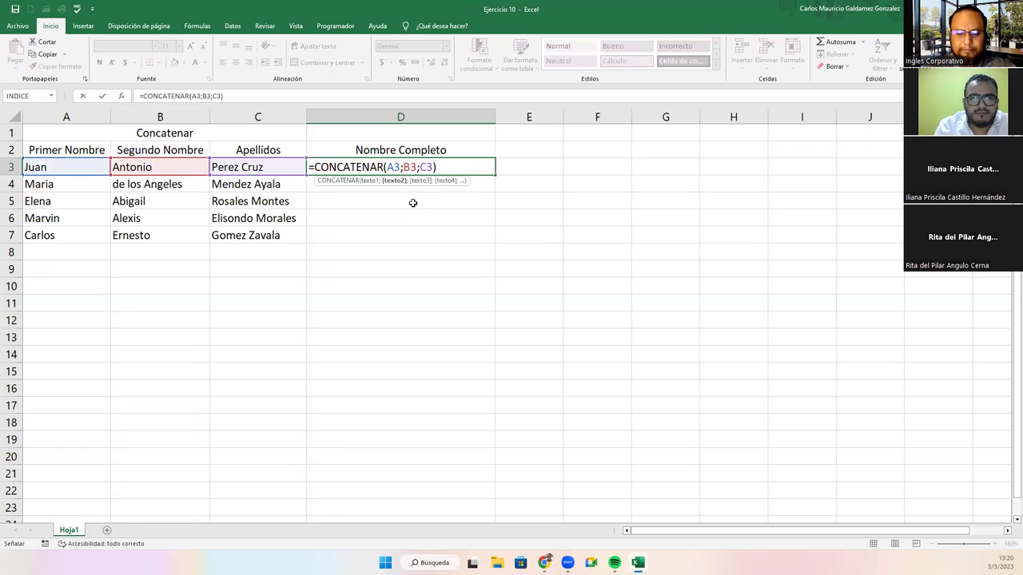
{"action": "left_click", "coordinate": [412, 203]}
{"action": "type", "text": ";"}
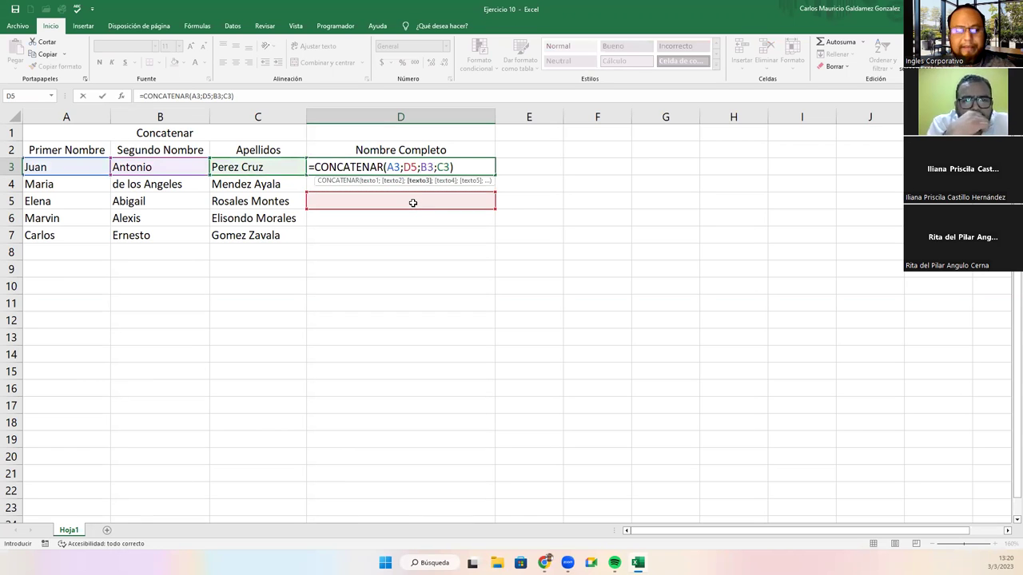
{"action": "key", "text": "Escape"}
- Insert " " separators before B3 and C3, making D3 =CONCATENAR(A3;" ";B3;" ";C3)
{"action": "key", "text": "F2"}
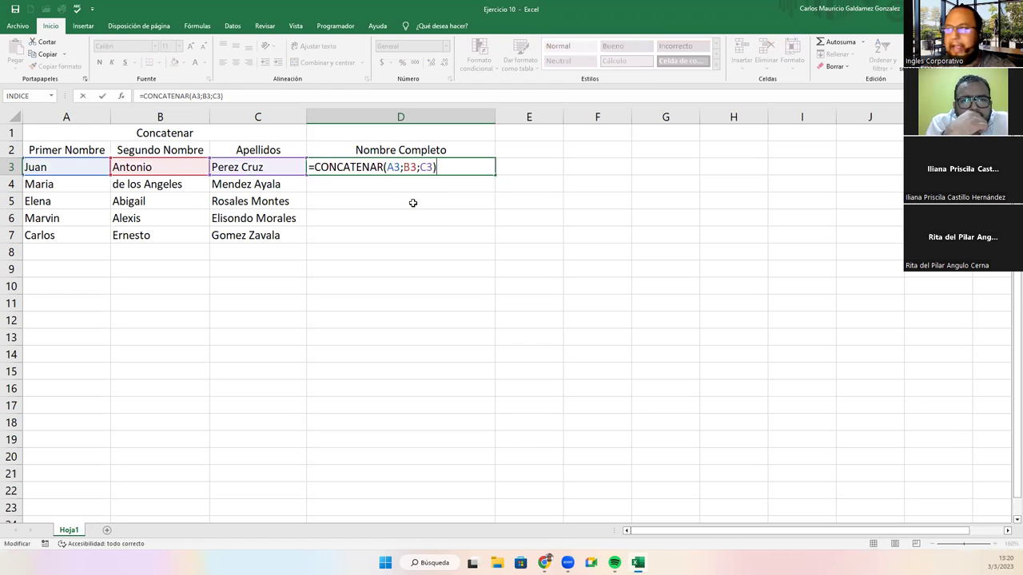
{"action": "key", "text": "Left"}
{"action": "key", "text": "Left"}
{"action": "key", "text": "Left"}
{"action": "key", "text": "Right"}
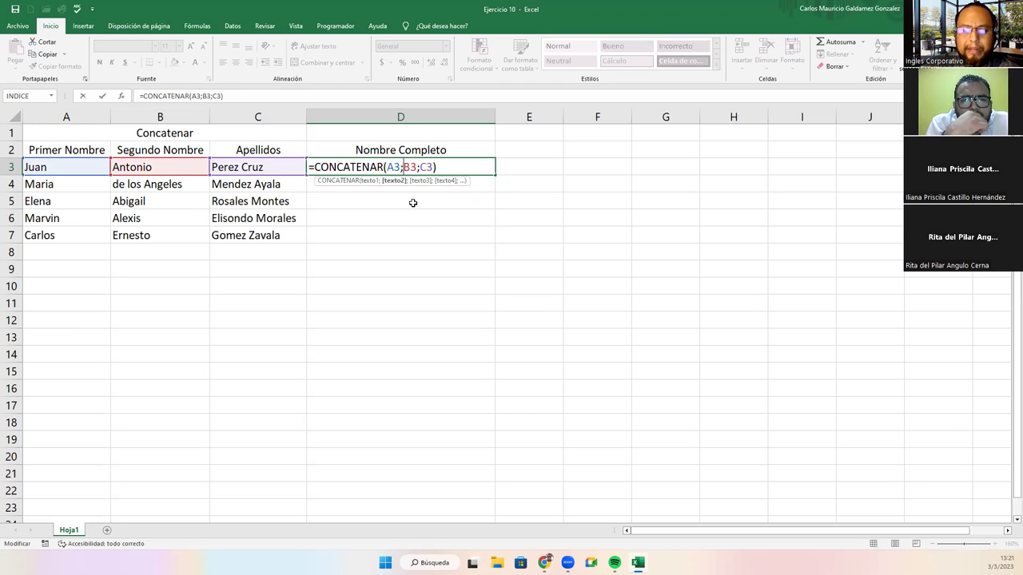
{"action": "type", "text": "\"\""}
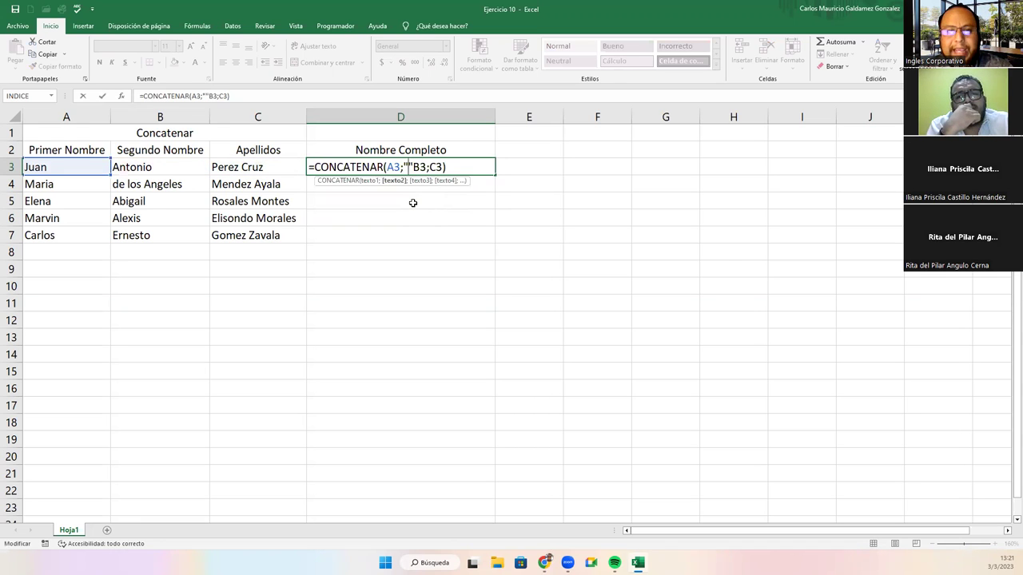
{"action": "key", "text": "Left"}
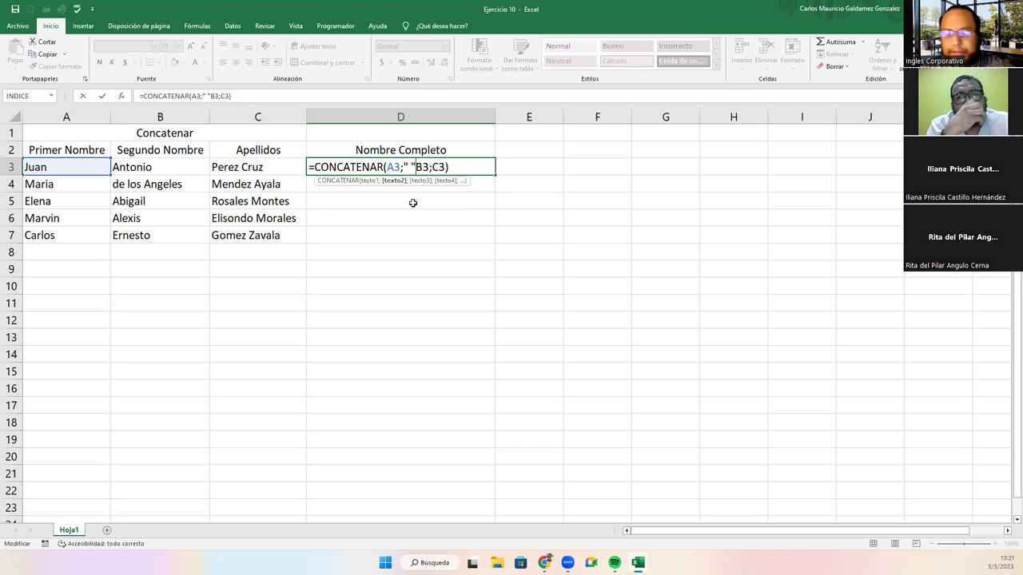
{"action": "key", "text": "Right"}
{"action": "type", "text": ";"}
{"action": "key", "text": "shift+Left"}
{"action": "key", "text": "shift+Left"}
{"action": "key", "text": "shift+Left"}
{"action": "key", "text": "shift+Left"}
{"action": "key", "text": "Right"}
{"action": "key", "text": "Right"}
{"action": "key", "text": "Right"}
{"action": "key", "text": "Right"}
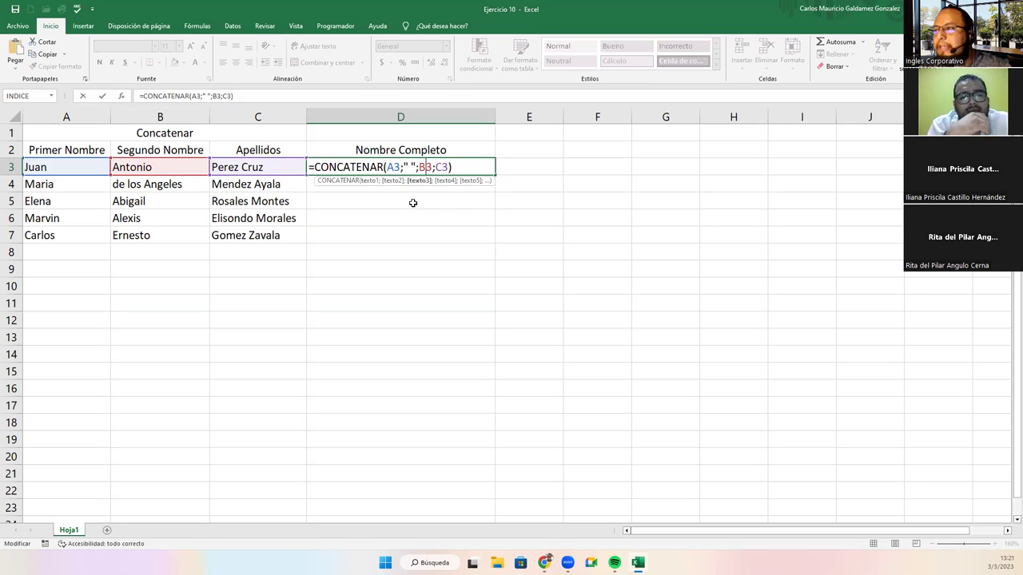
{"action": "type", "text": ";\" \";"}
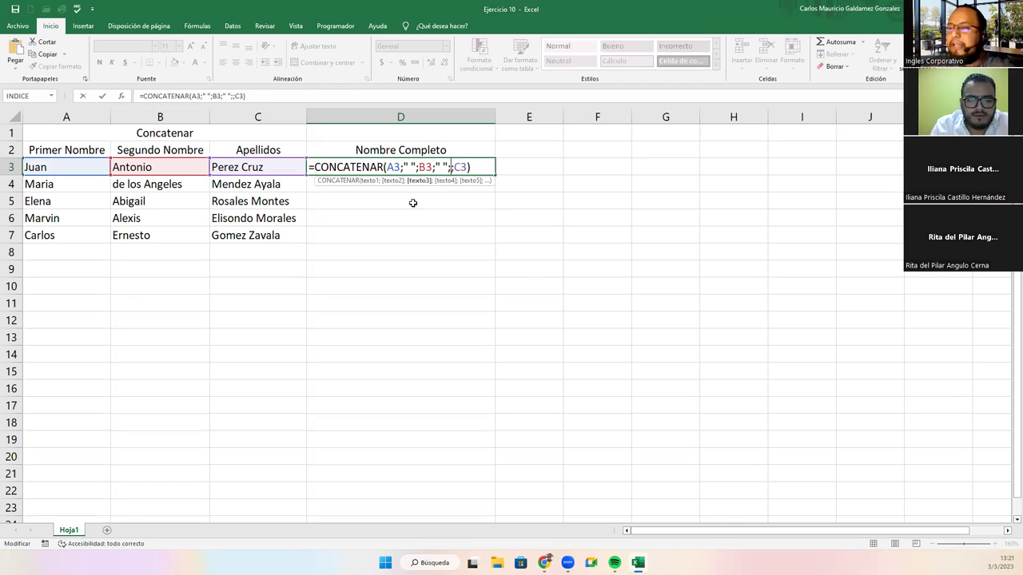
{"action": "key", "text": "Delete"}
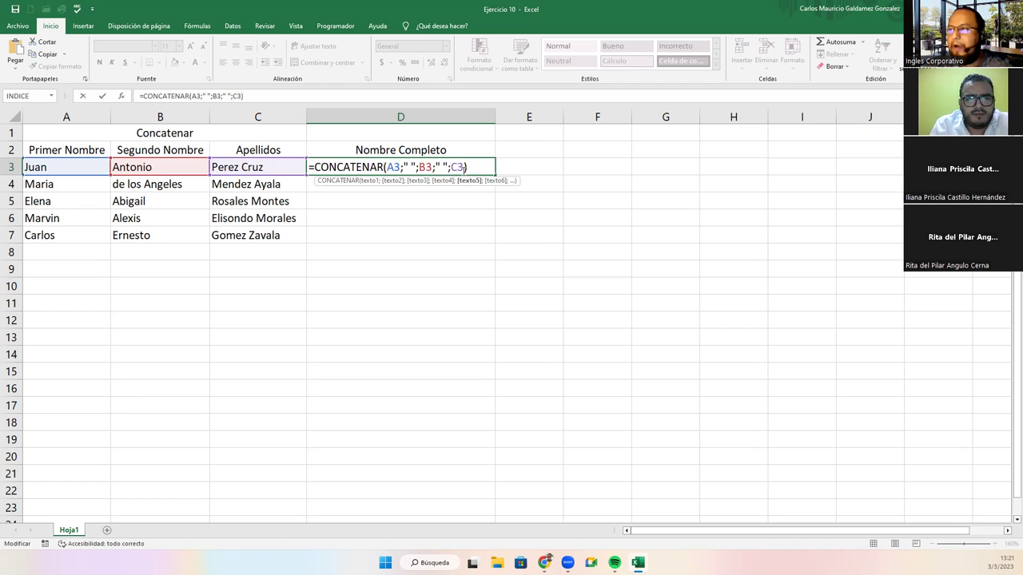
{"action": "key", "text": "Return"}
{"action": "left_click", "coordinate": [462, 170]}
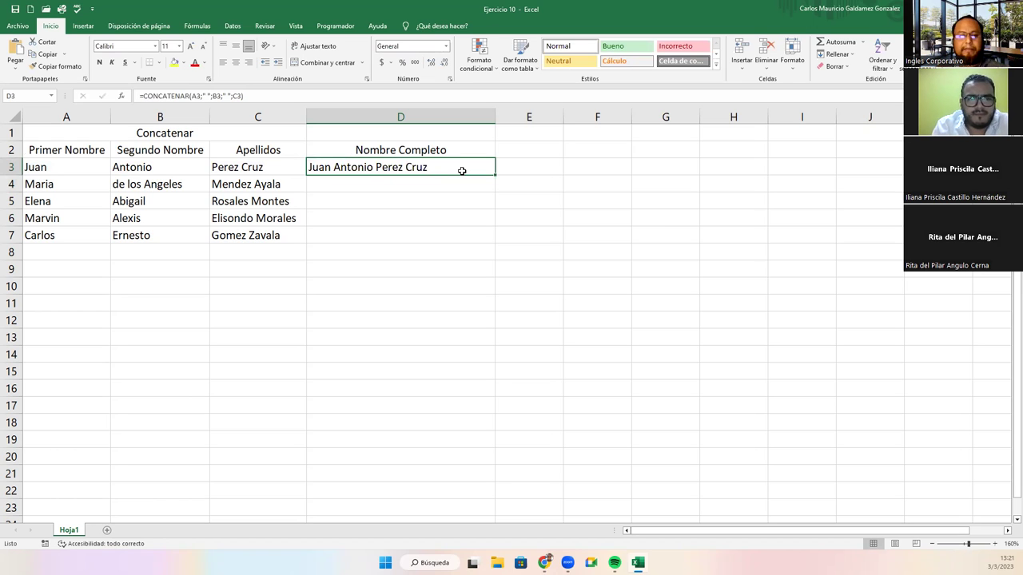
{"action": "double_click", "coordinate": [462, 170]}
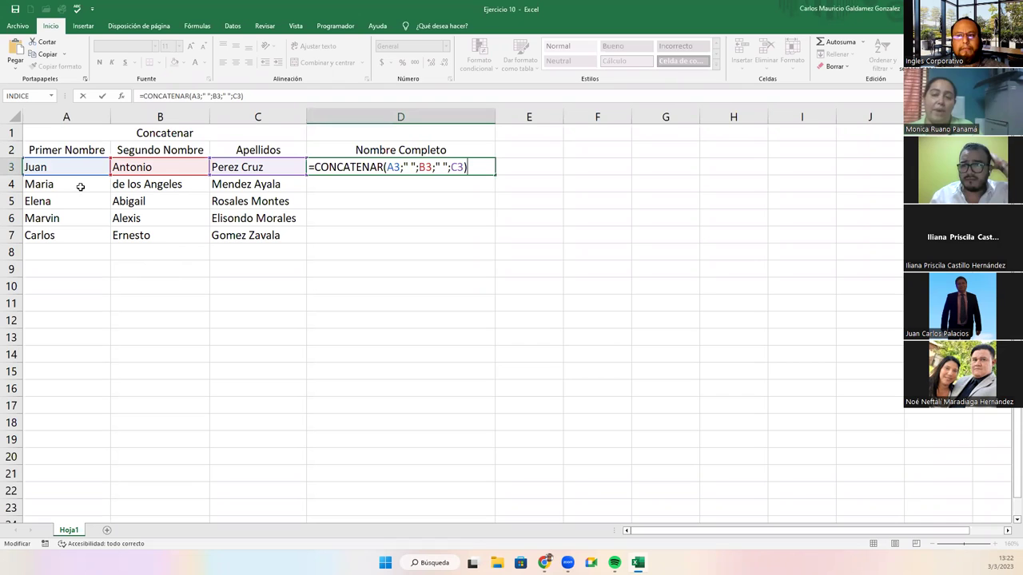
{"action": "left_click", "coordinate": [515, 172]}
{"action": "left_click", "coordinate": [429, 168]}
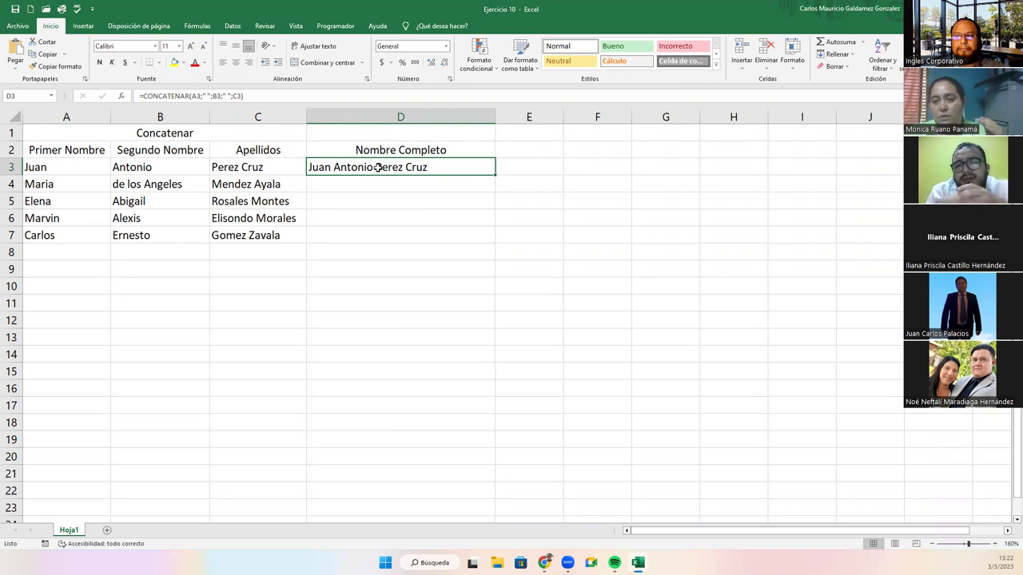
- Copy D3 and paste it into D12 as values only via Pegado especial > Valores
{"action": "right_click", "coordinate": [378, 167]}
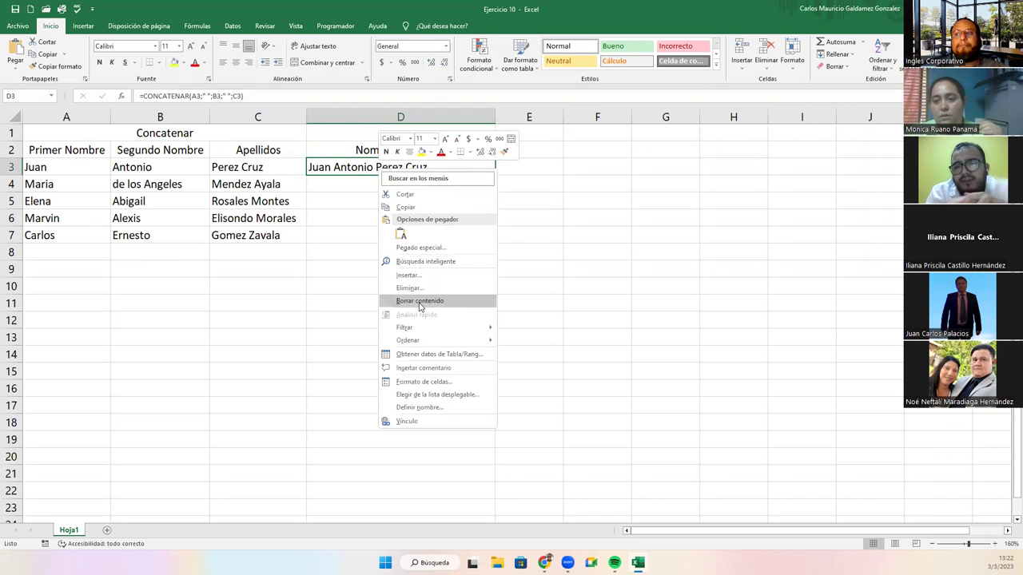
{"action": "left_click", "coordinate": [419, 210]}
{"action": "left_click", "coordinate": [351, 318]}
{"action": "right_click", "coordinate": [348, 319]}
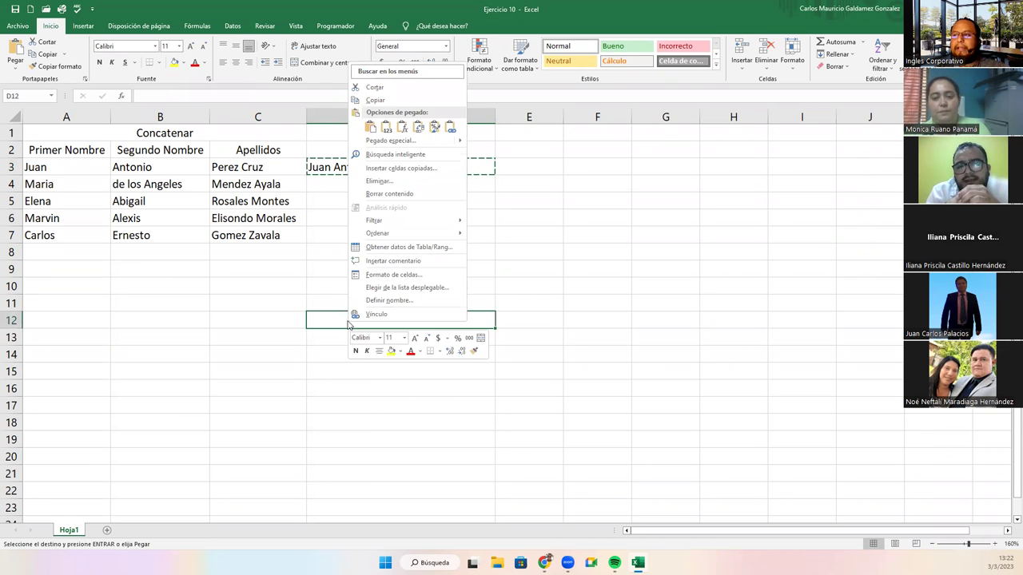
{"action": "left_click", "coordinate": [385, 129]}
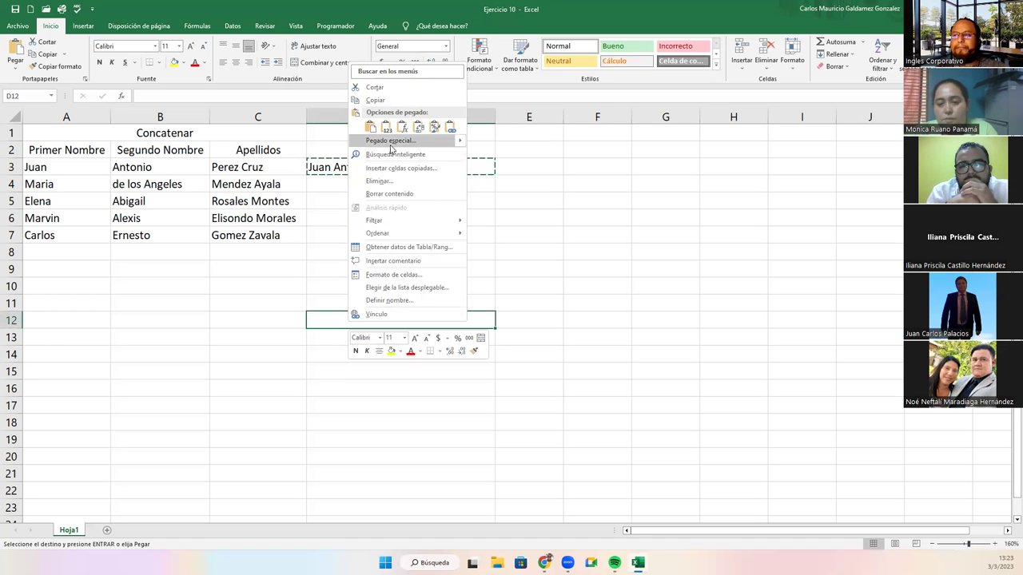
{"action": "mouse_move", "coordinate": [462, 143]}
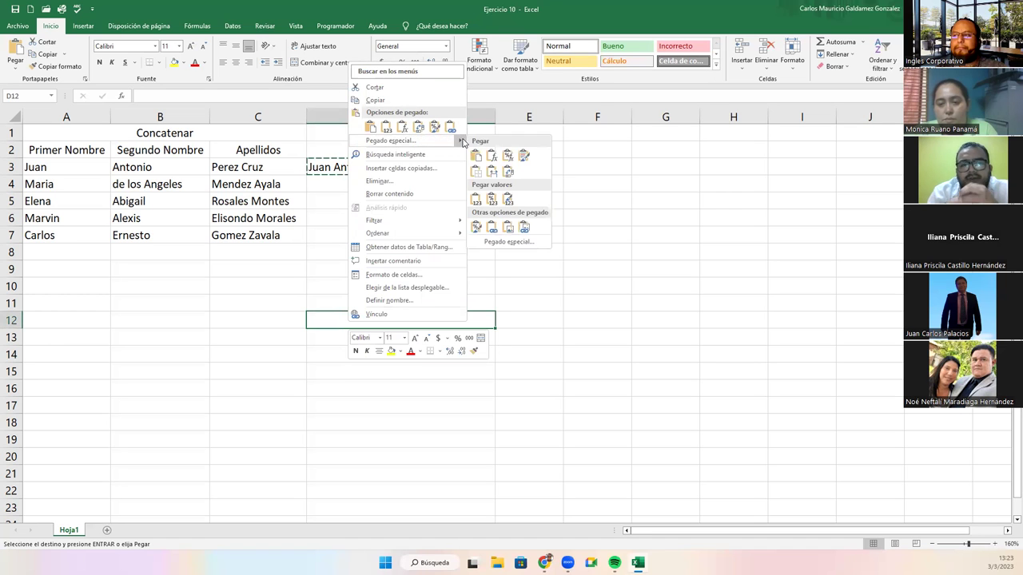
{"action": "left_click", "coordinate": [477, 201]}
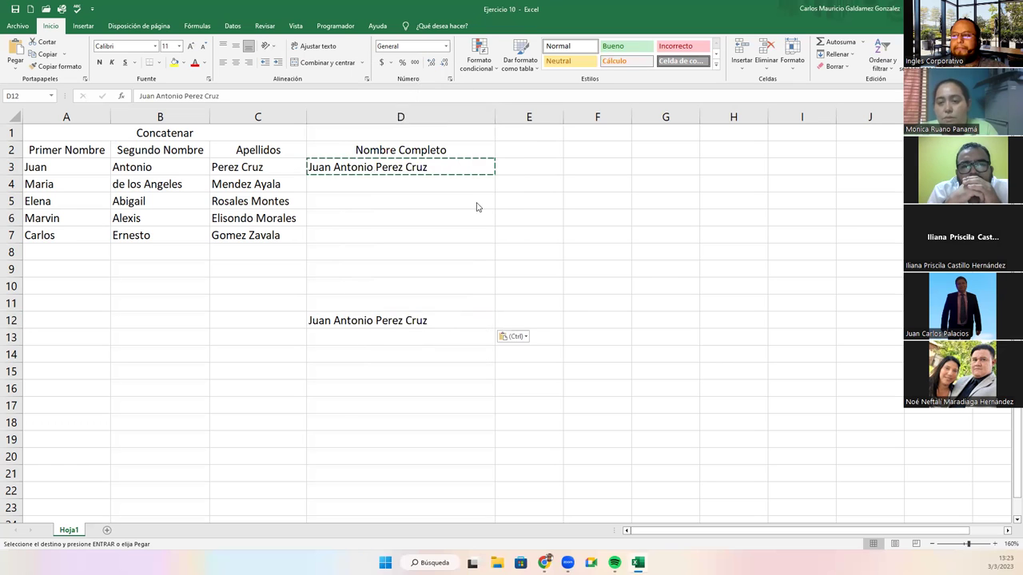
- Verify D12 stays plain text by clearing A3:C3, restoring them, and reopening D12
{"action": "left_click", "coordinate": [389, 388]}
{"action": "left_click", "coordinate": [317, 174]}
{"action": "left_click", "coordinate": [355, 322]}
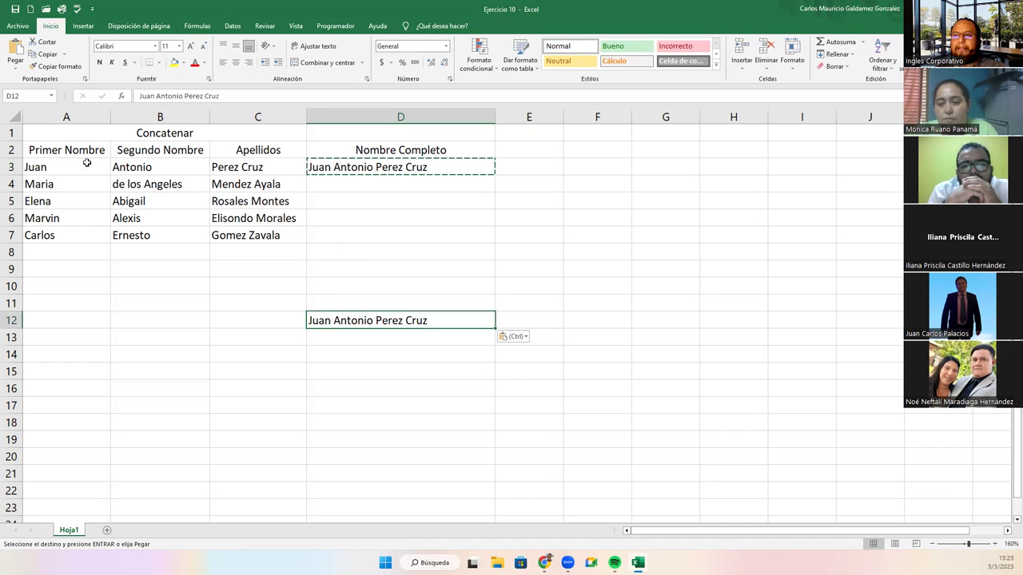
{"action": "left_click_drag", "start_coordinate": [66, 167], "coordinate": [234, 165]}
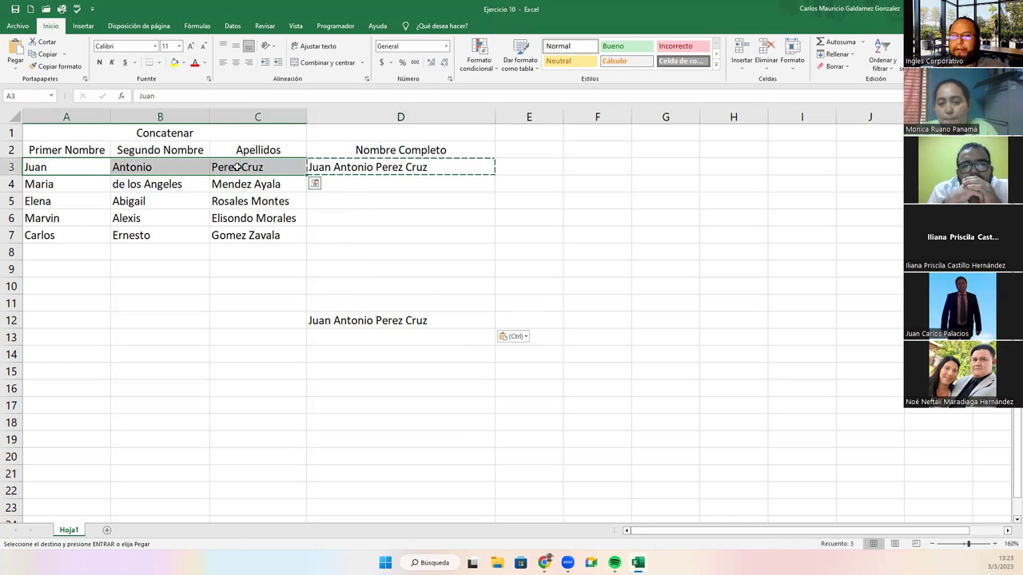
{"action": "key", "text": "Delete"}
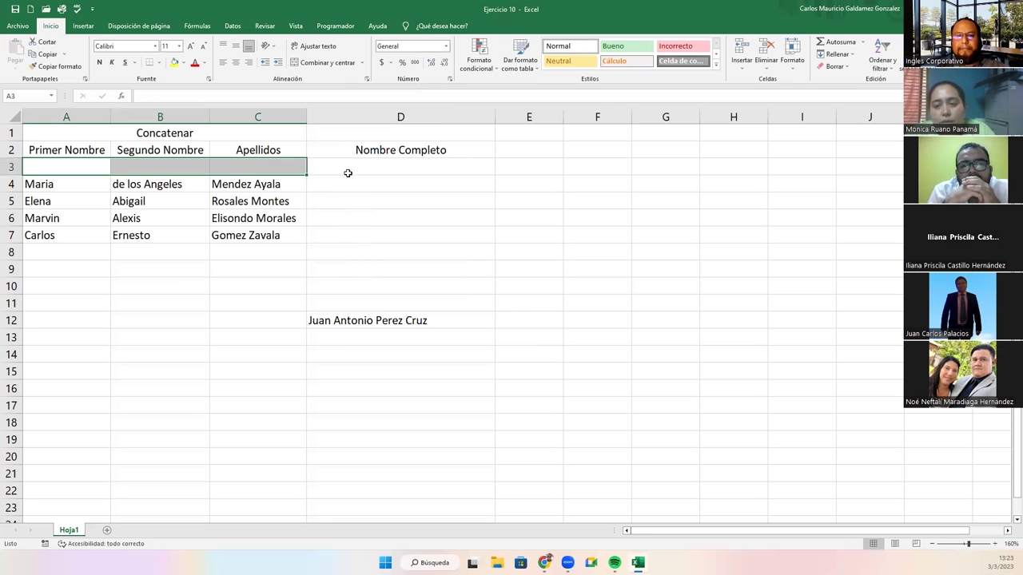
{"action": "key", "text": "ctrl+v"}
{"action": "left_click", "coordinate": [392, 320]}
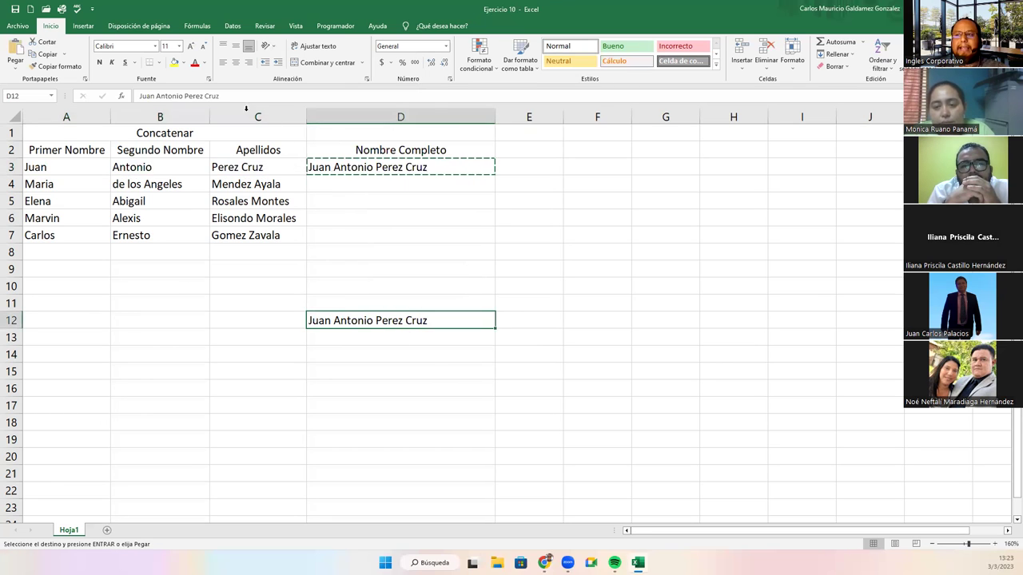
{"action": "key", "text": "F2"}
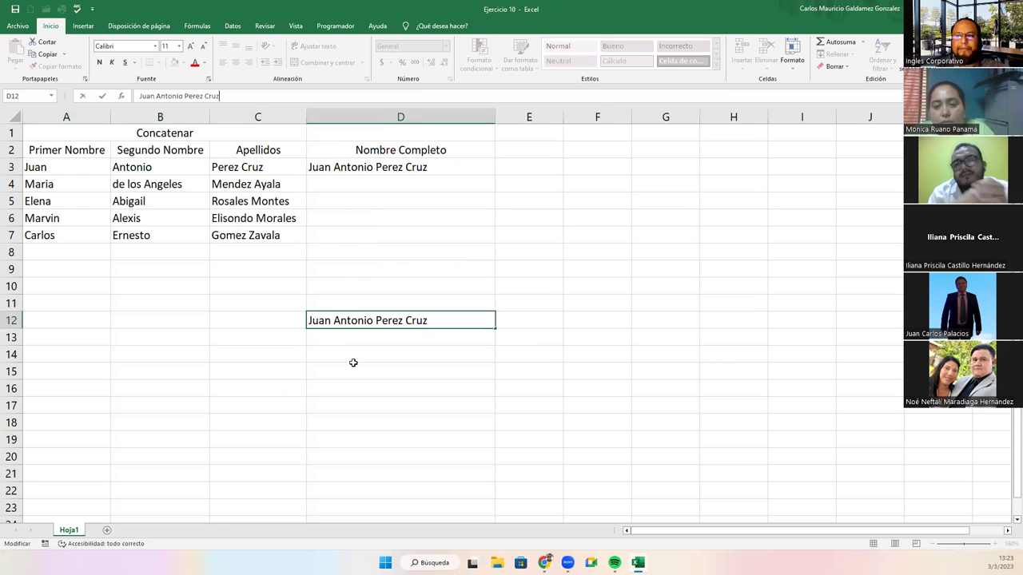
- Compare pasted D12 with D3's CONCATENAR formula and snapshot the name table
{"action": "left_click", "coordinate": [362, 167]}
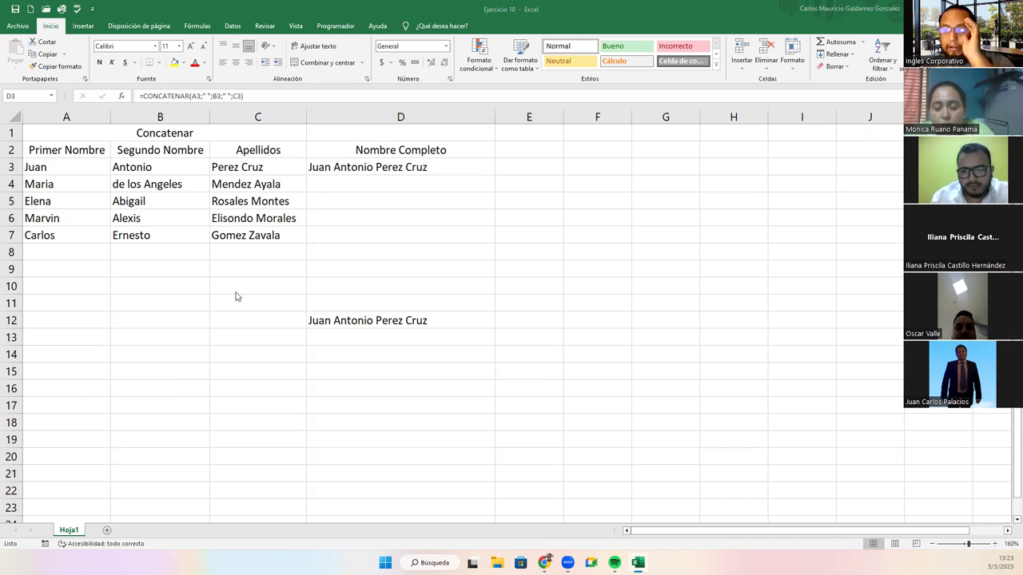
{"action": "left_click", "coordinate": [316, 320]}
{"action": "left_click", "coordinate": [365, 168]}
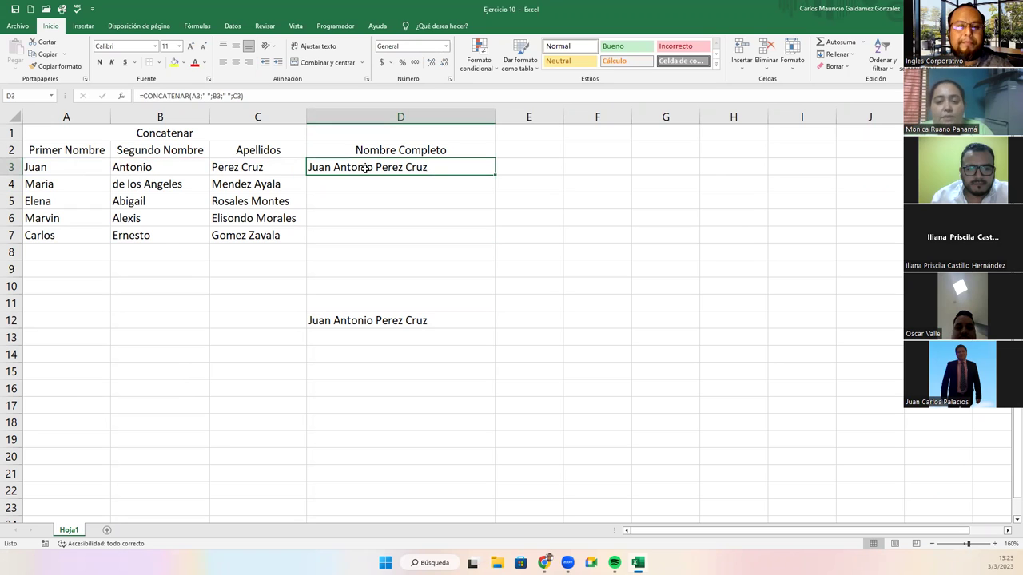
{"action": "left_click", "coordinate": [349, 188]}
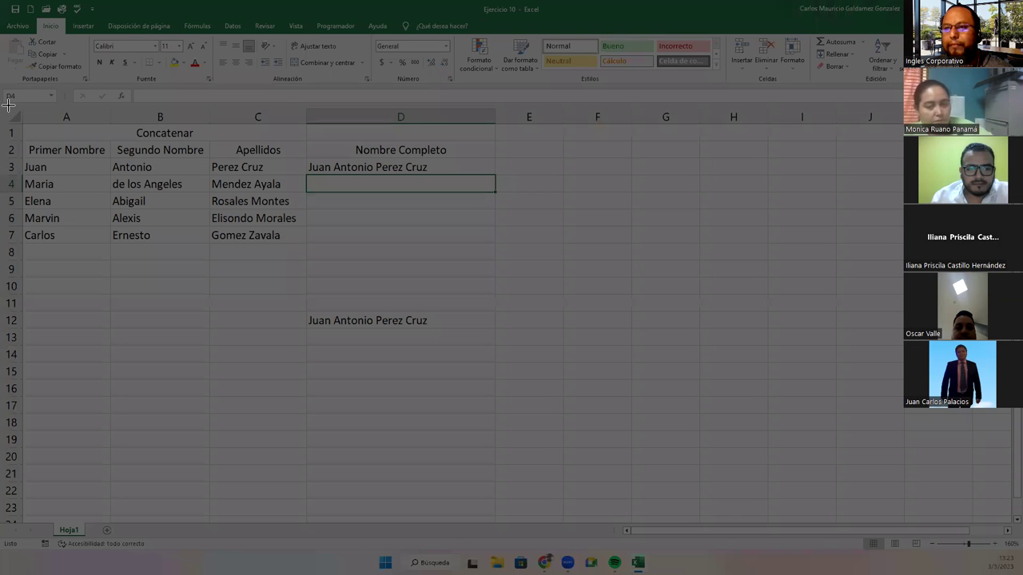
{"action": "left_click_drag", "start_coordinate": [3, 103], "coordinate": [545, 278]}
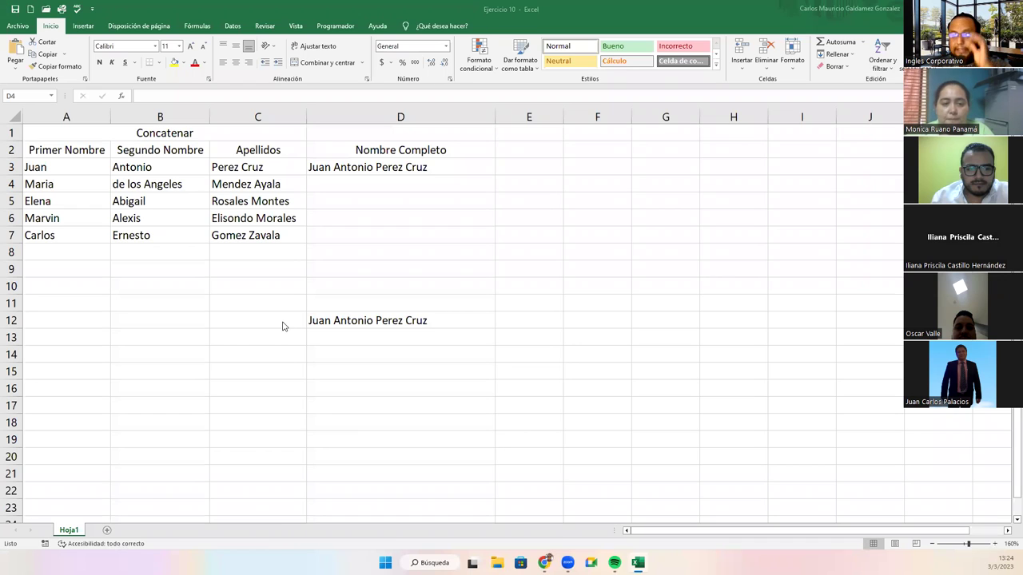
{"action": "left_click", "coordinate": [339, 320]}
- Fill D3's formula down to D7, autofit column D, and select D3:D7
{"action": "left_click", "coordinate": [485, 174]}
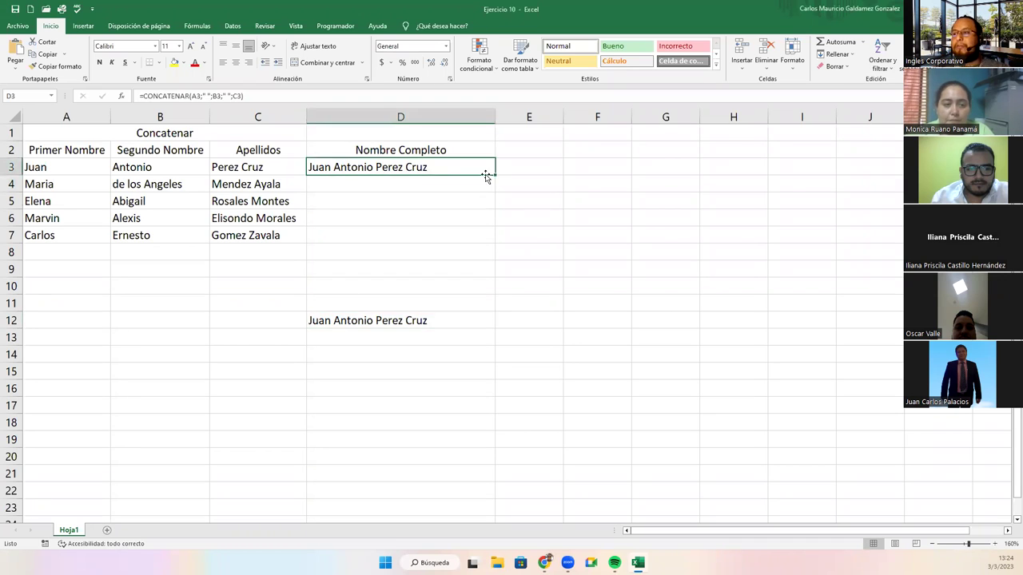
{"action": "double_click", "coordinate": [497, 173]}
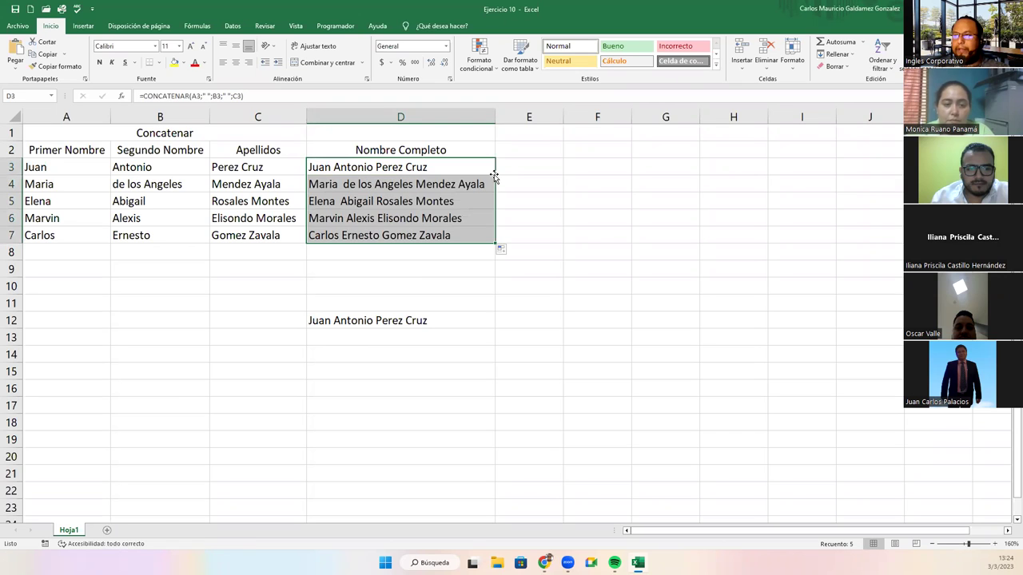
{"action": "double_click", "coordinate": [492, 117]}
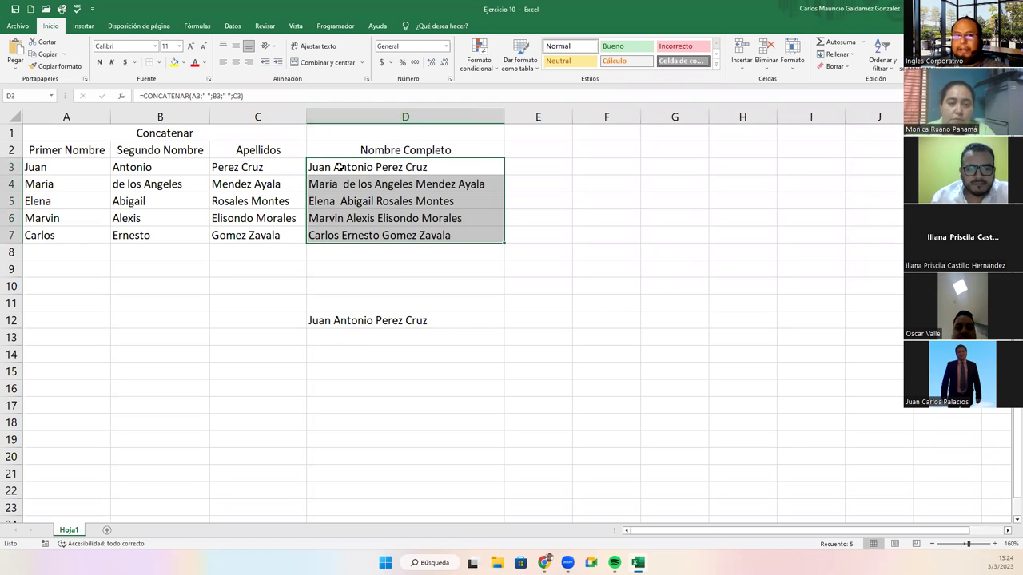
{"action": "left_click_drag", "start_coordinate": [339, 167], "coordinate": [343, 230]}
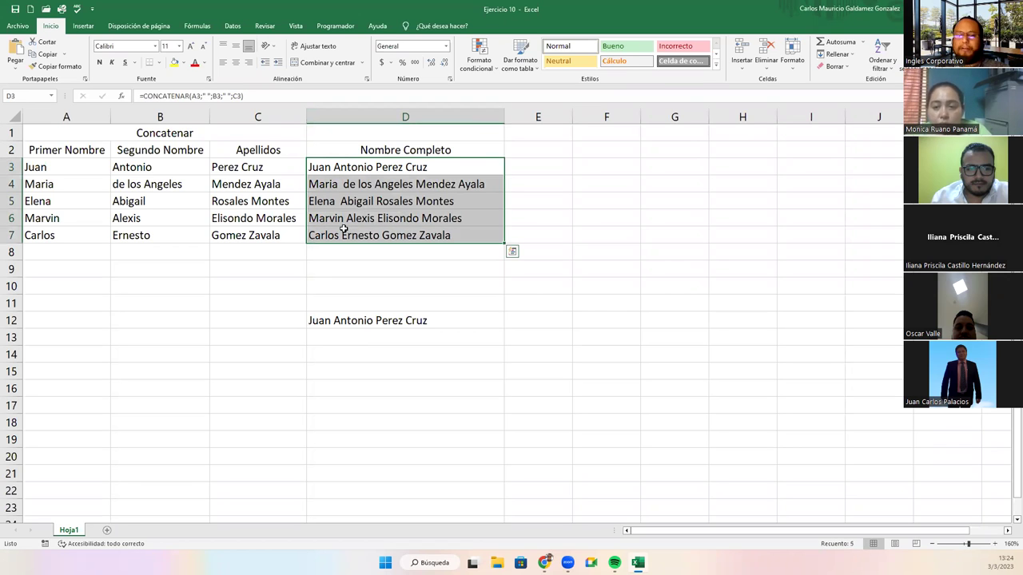
- Paste D3:D7 as values at D12, then move them back over D3:D7
{"action": "key", "text": "ctrl+c"}
{"action": "right_click", "coordinate": [340, 323]}
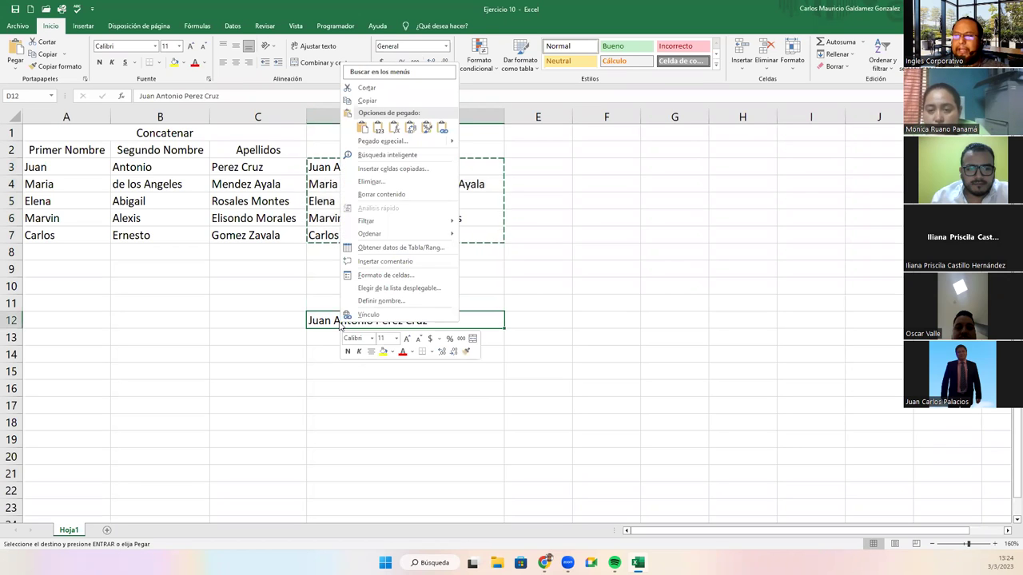
{"action": "mouse_move", "coordinate": [450, 144]}
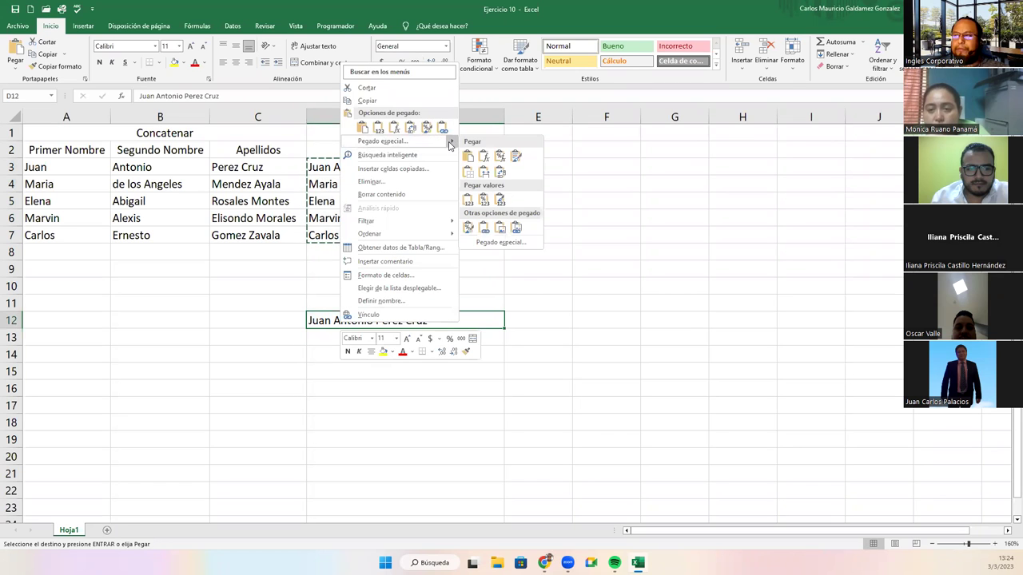
{"action": "left_click", "coordinate": [468, 200]}
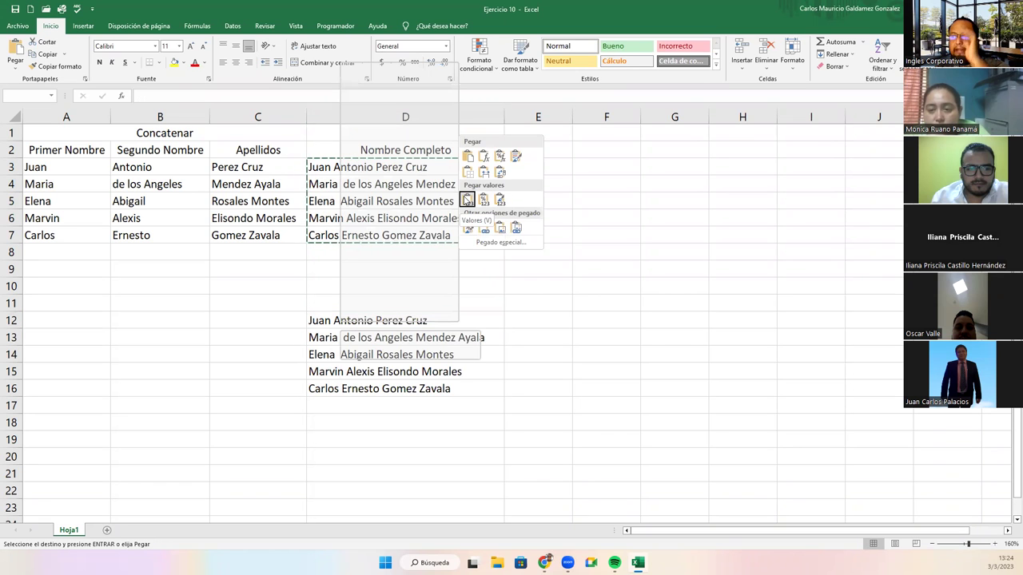
{"action": "left_click", "coordinate": [370, 438]}
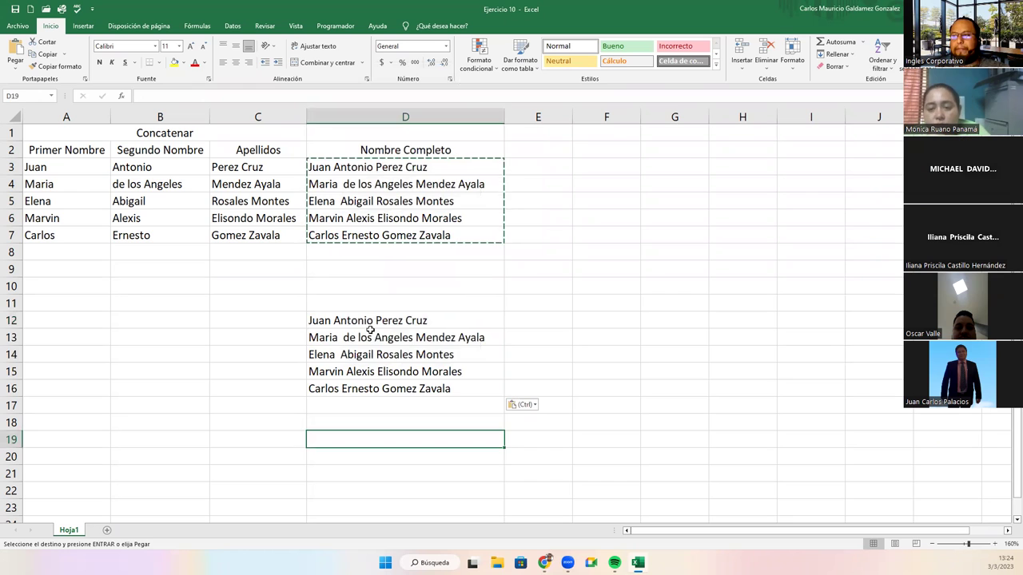
{"action": "left_click_drag", "start_coordinate": [370, 330], "coordinate": [370, 388]}
{"action": "left_click_drag", "start_coordinate": [397, 314], "coordinate": [397, 158]}
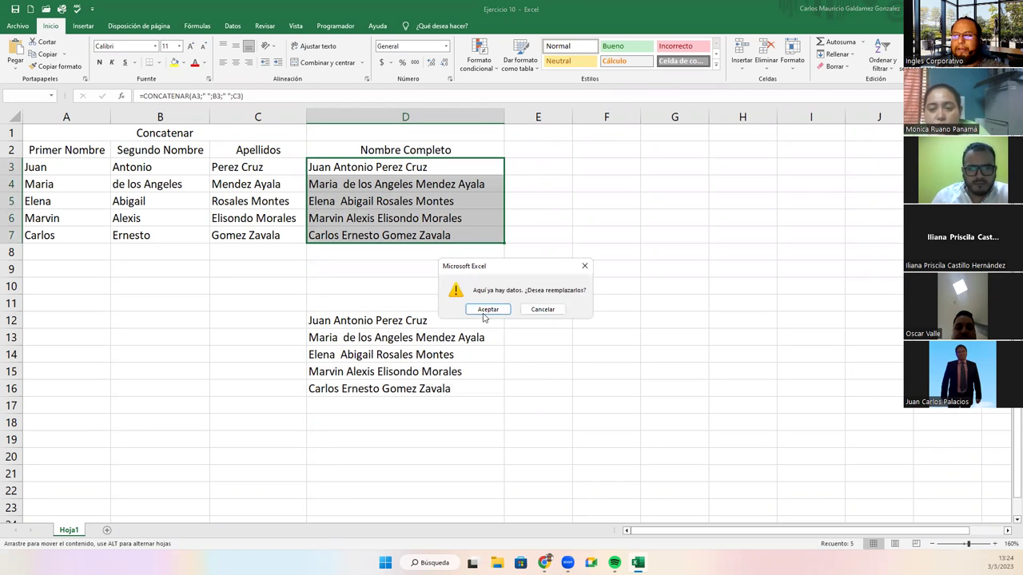
{"action": "left_click", "coordinate": [487, 310]}
{"action": "left_click", "coordinate": [372, 283]}
- Select columns A through C for deletion
{"action": "left_click", "coordinate": [64, 168]}
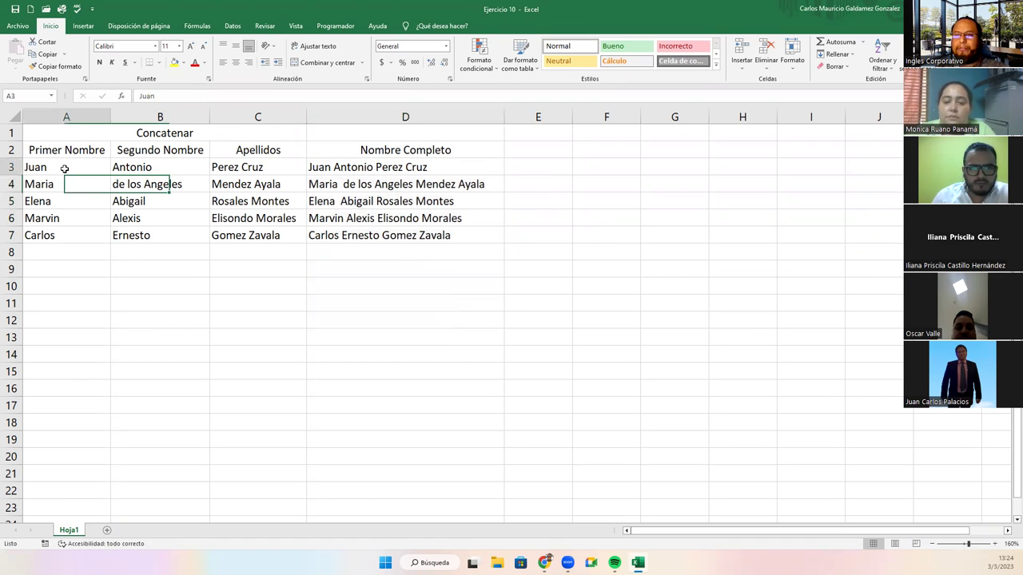
{"action": "left_click_drag", "start_coordinate": [66, 116], "coordinate": [160, 116]}
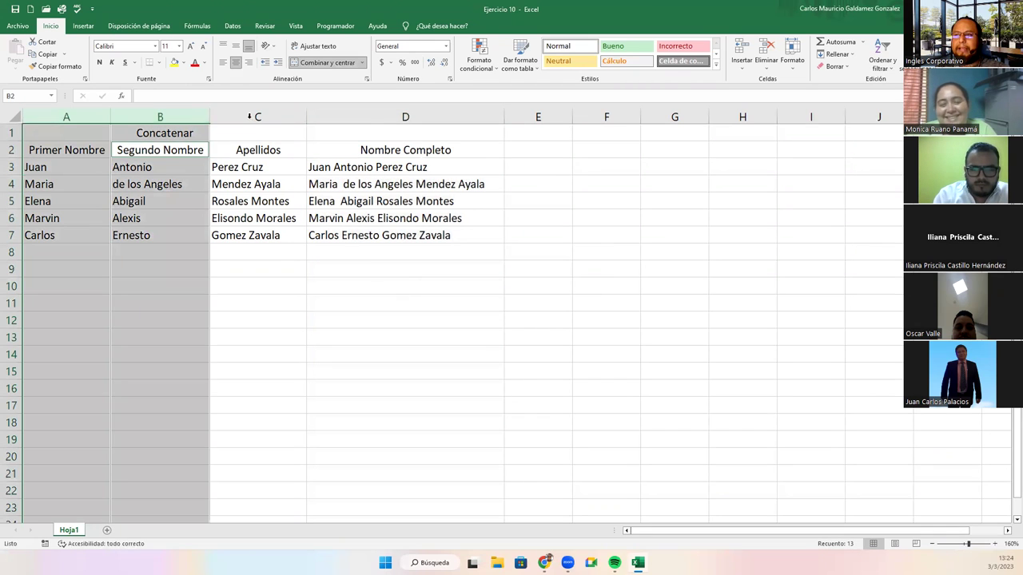
{"action": "left_click", "coordinate": [250, 117], "text": "shift"}
{"action": "right_click", "coordinate": [250, 120]}
{"action": "left_click", "coordinate": [276, 223]}
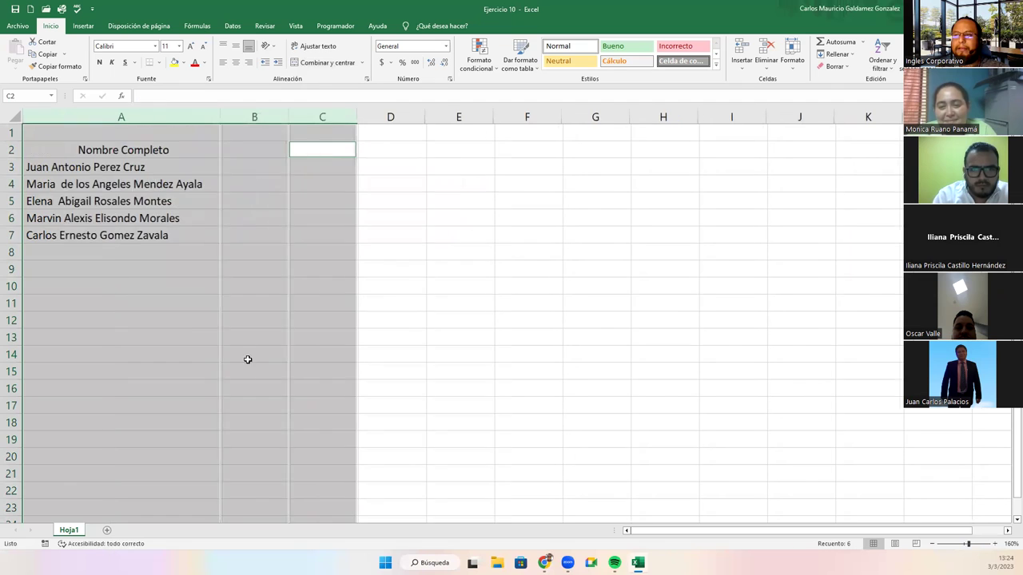
{"action": "left_click", "coordinate": [157, 272]}
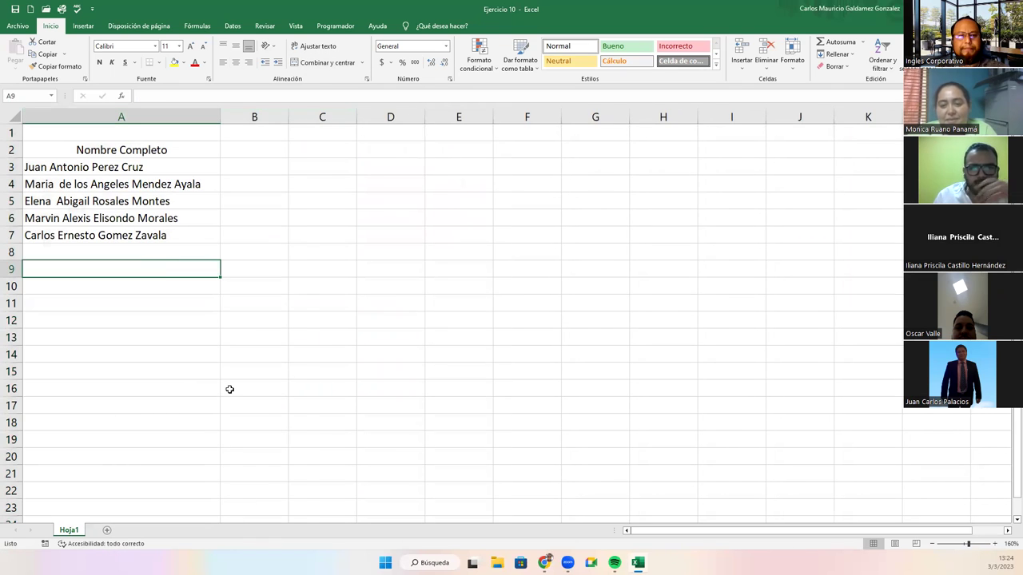
{"action": "key", "text": "ctrl+z"}
{"action": "left_click", "coordinate": [229, 370]}
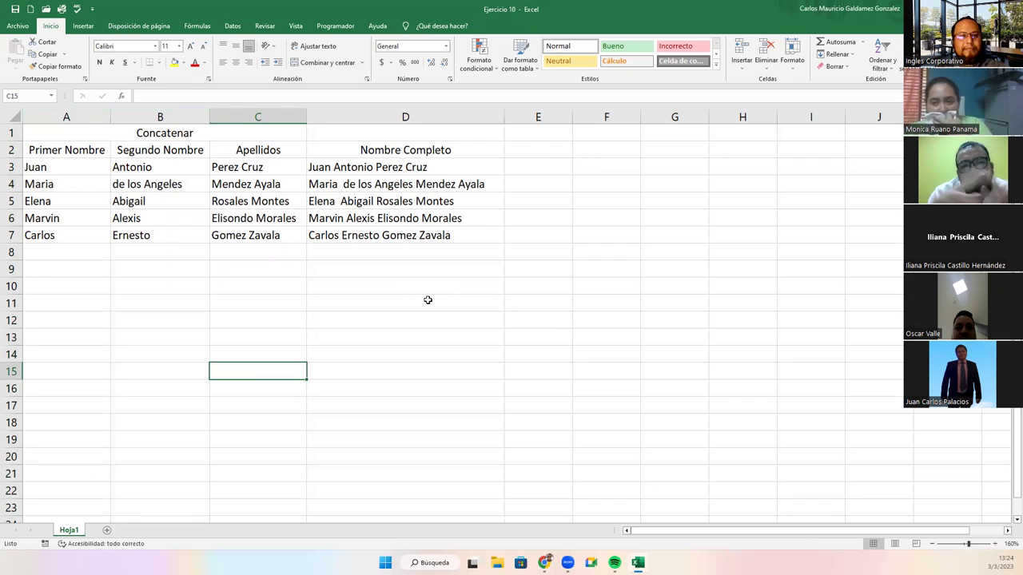
{"action": "left_click", "coordinate": [322, 167]}
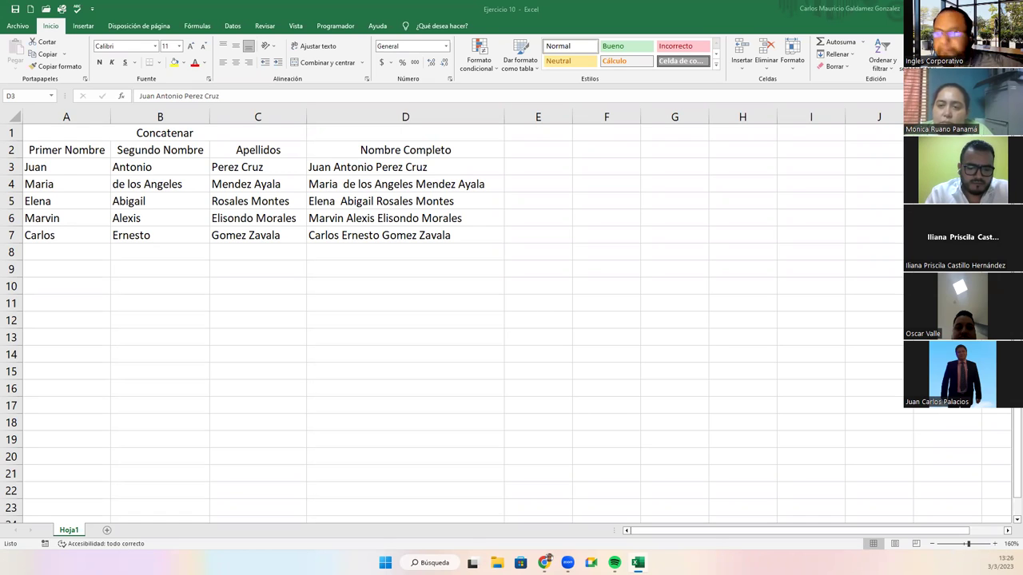
{"action": "left_click", "coordinate": [343, 171]}
{"action": "type", "text": "ffffffffffffffff"}
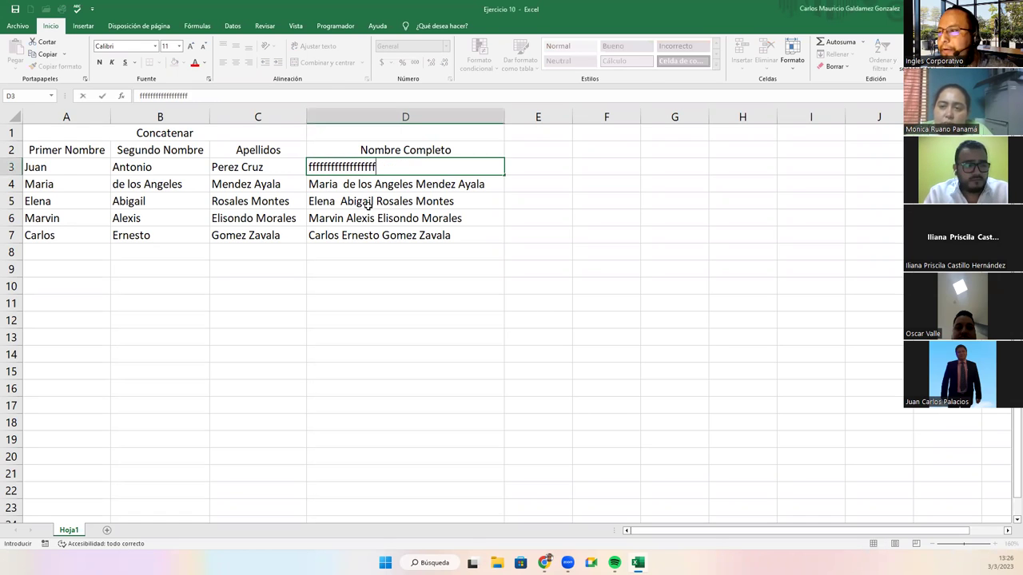
{"action": "type", "text": "ffffffffffffffffffffffffffffffff"}
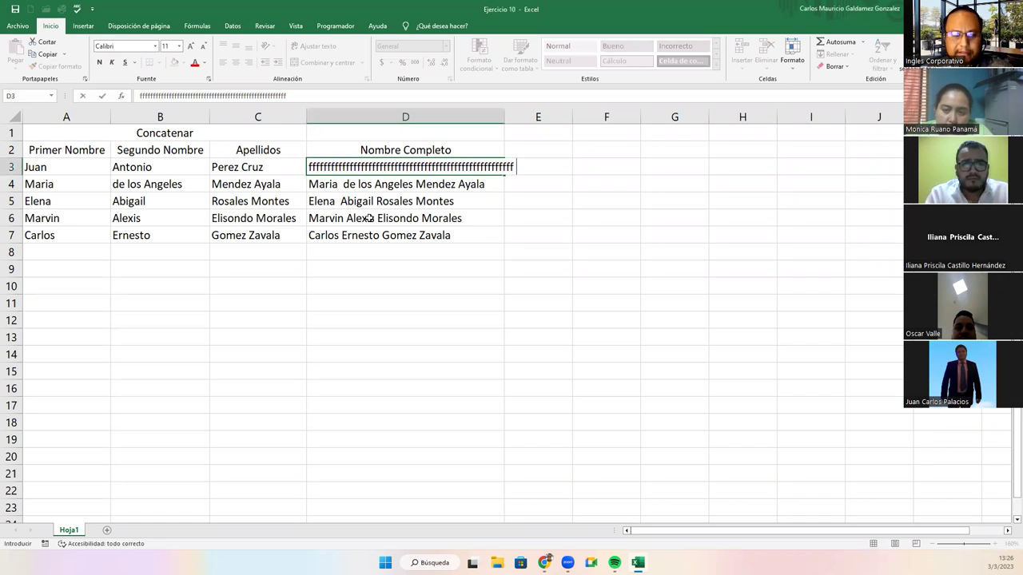
{"action": "key", "text": "Escape"}
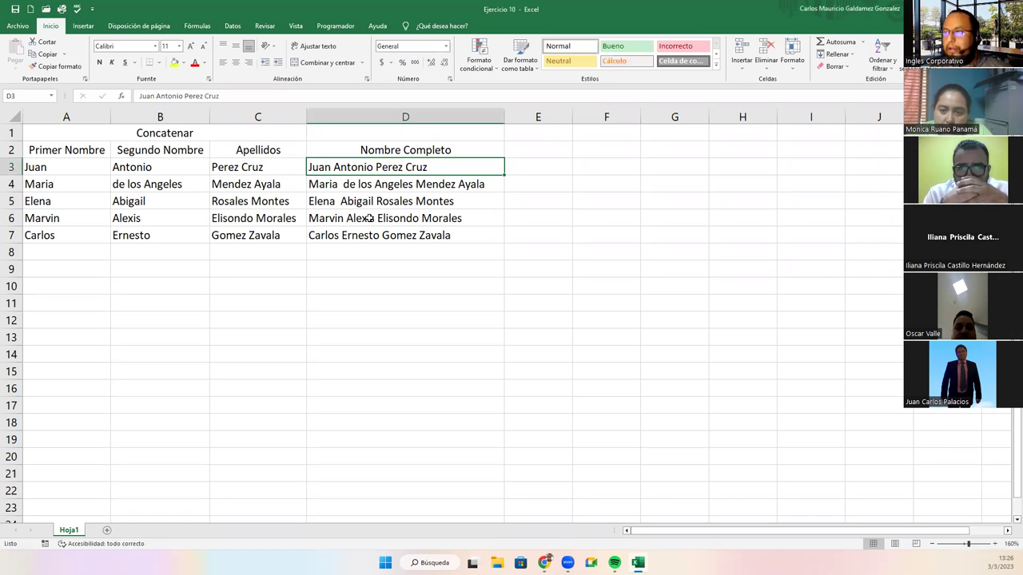
{"action": "left_click_drag", "start_coordinate": [355, 172], "coordinate": [370, 234]}
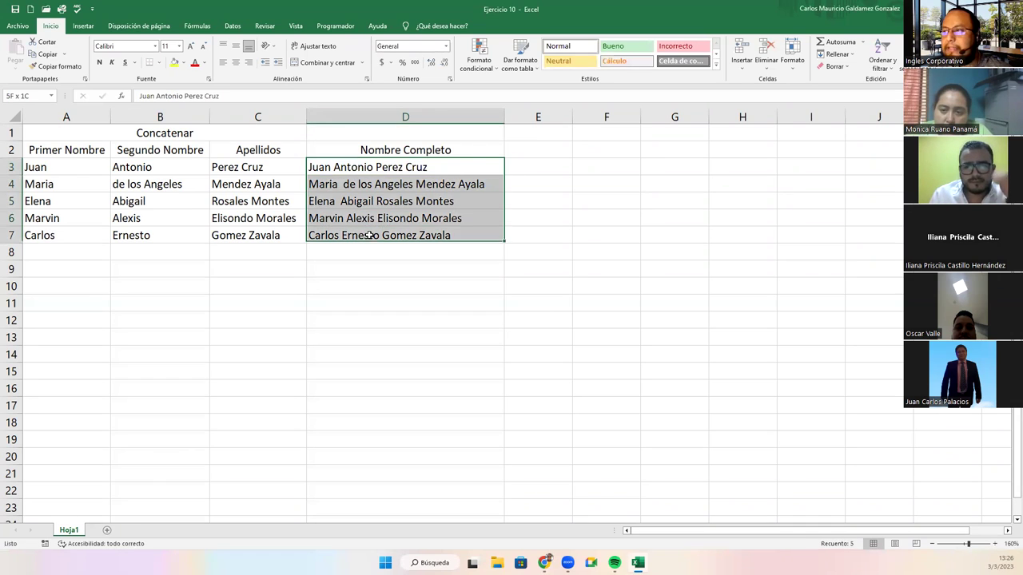
{"action": "key", "text": "BackSpace"}
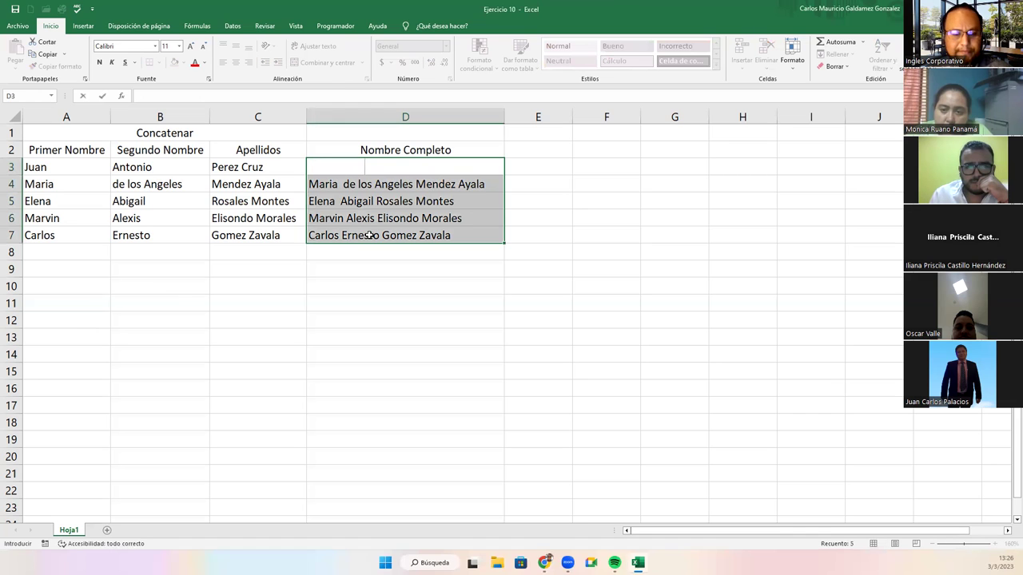
{"action": "key", "text": "Escape"}
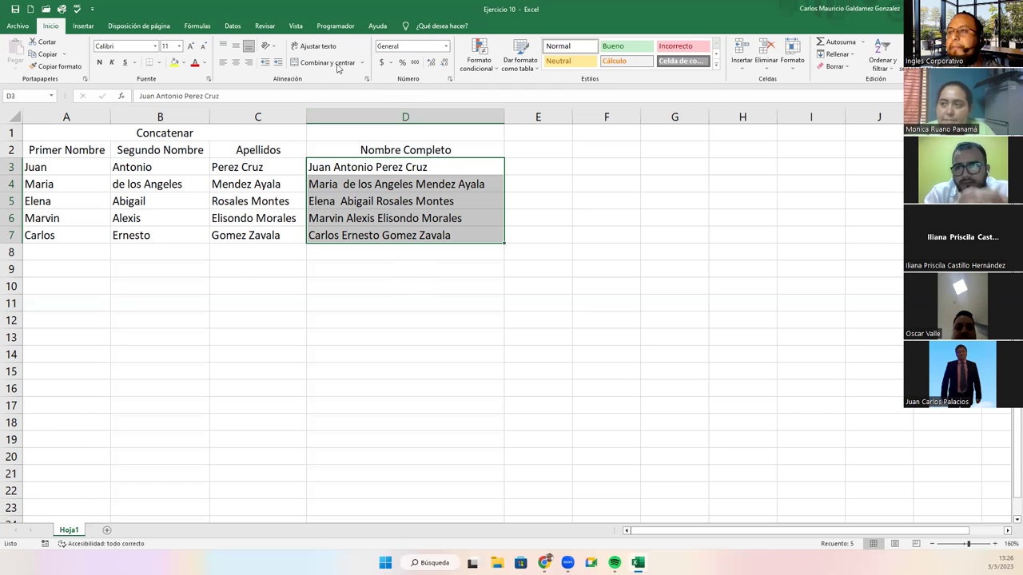
- Launch Datos > Texto en columnas for D3:D7 and pick De ancho fijo
{"action": "left_click", "coordinate": [232, 28]}
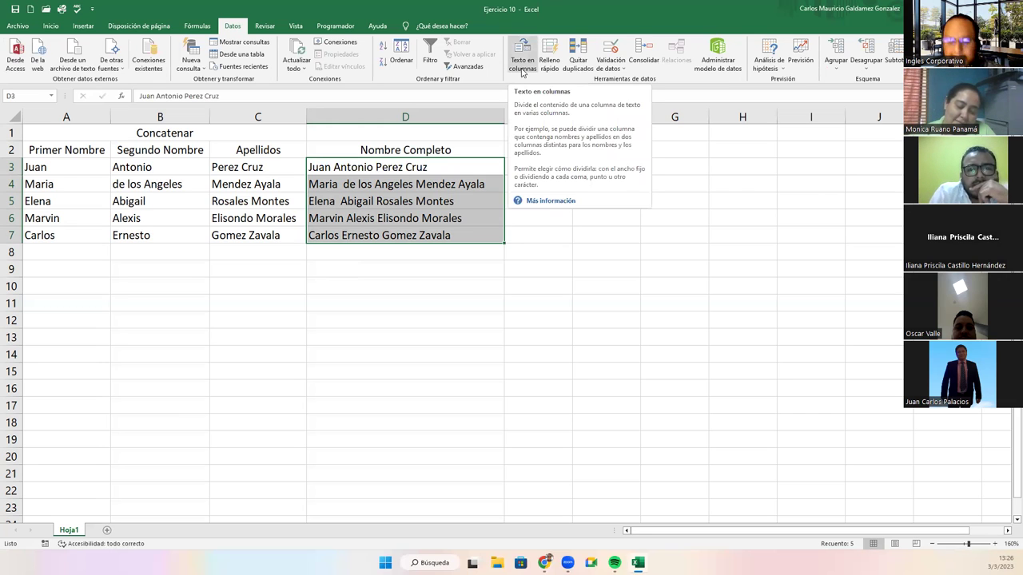
{"action": "left_click", "coordinate": [521, 63]}
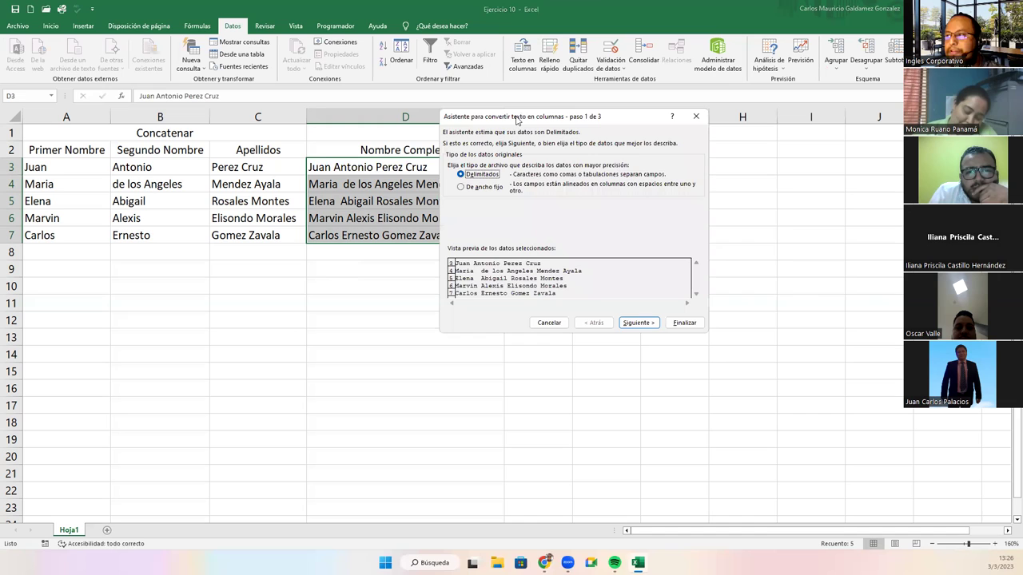
{"action": "left_click_drag", "start_coordinate": [524, 122], "coordinate": [661, 170]}
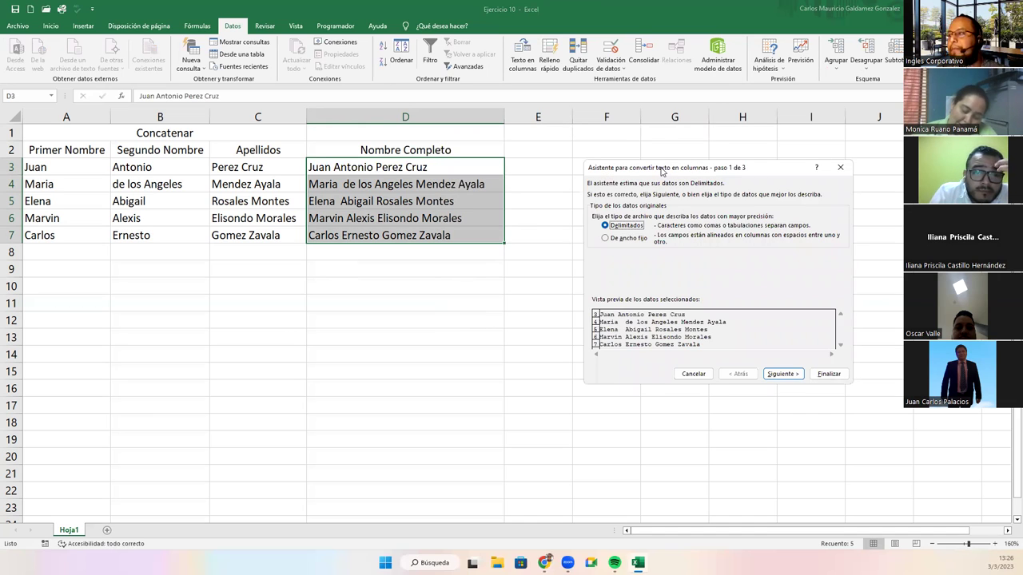
{"action": "left_click", "coordinate": [627, 242]}
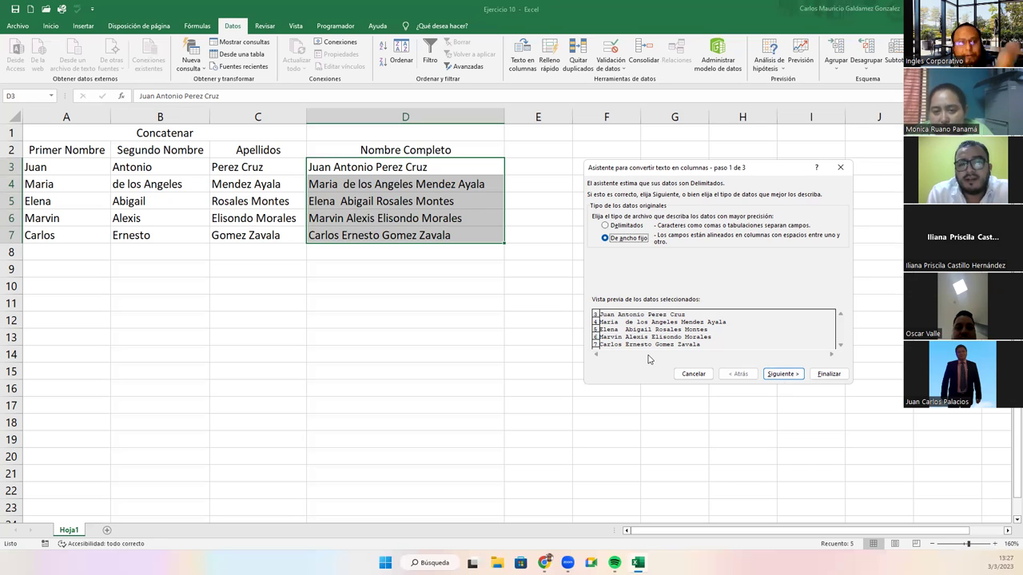
- Switch the wizard to Delimitados and choose Espacio as the separator
{"action": "left_click", "coordinate": [781, 376]}
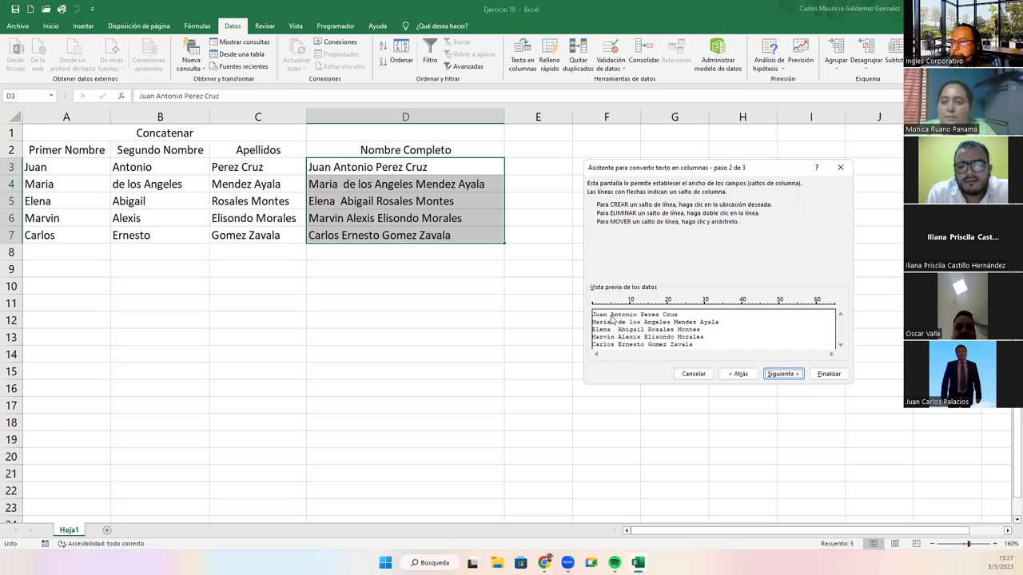
{"action": "left_click", "coordinate": [740, 374]}
{"action": "left_click", "coordinate": [605, 226]}
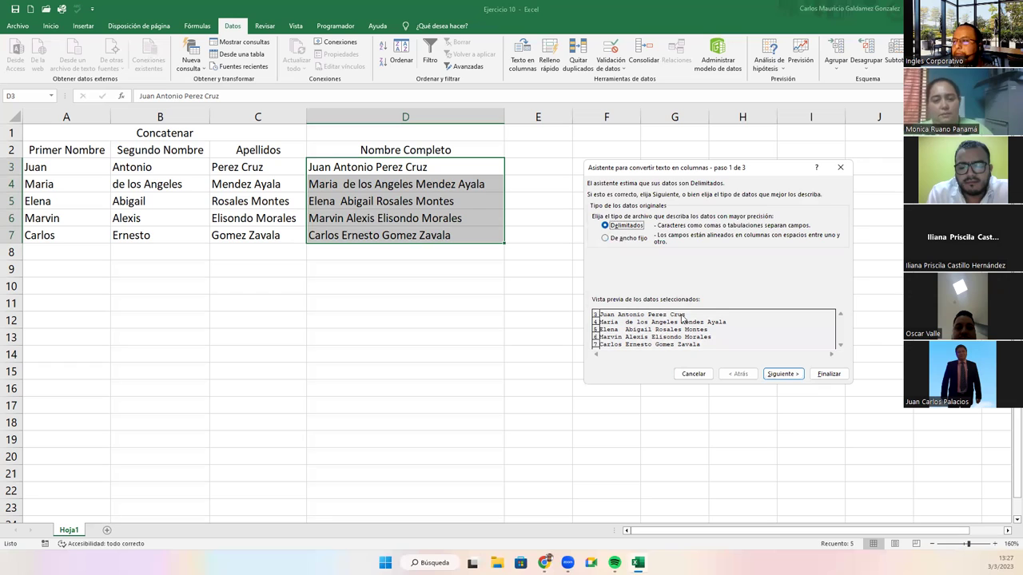
{"action": "left_click", "coordinate": [777, 374]}
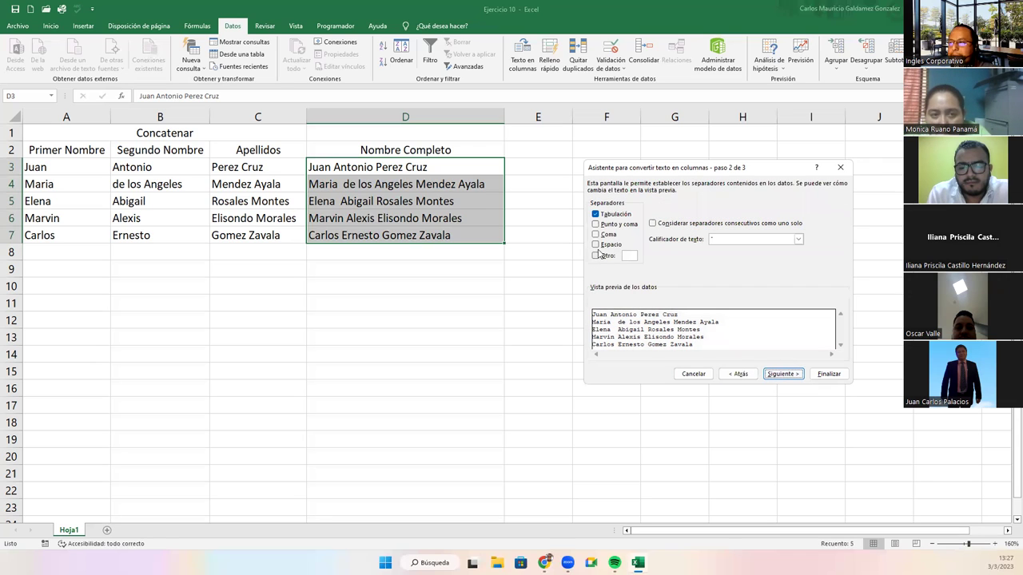
{"action": "left_click", "coordinate": [595, 244]}
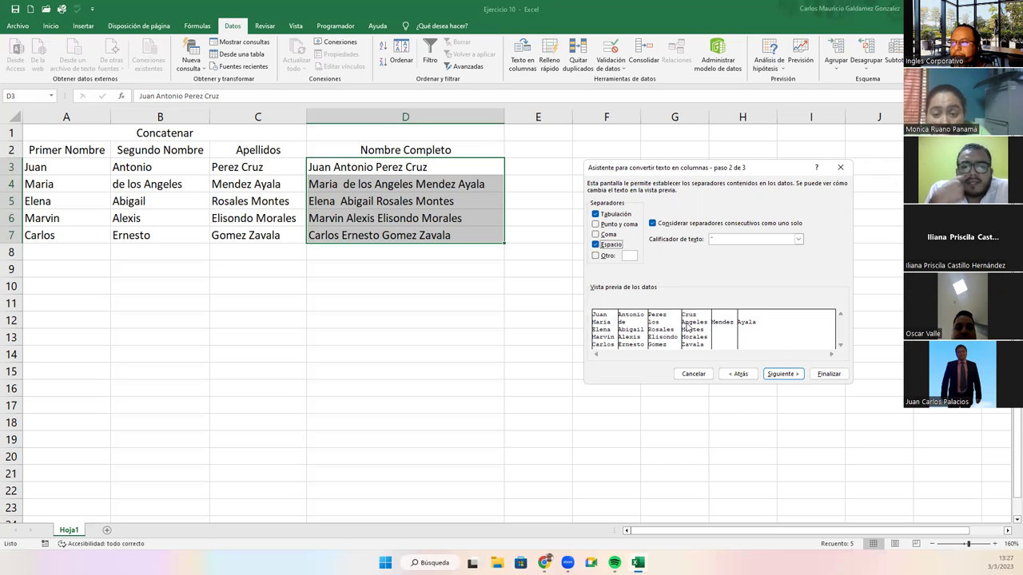
- Set the destination to $F$3 and finish splitting the names
{"action": "left_click", "coordinate": [772, 375]}
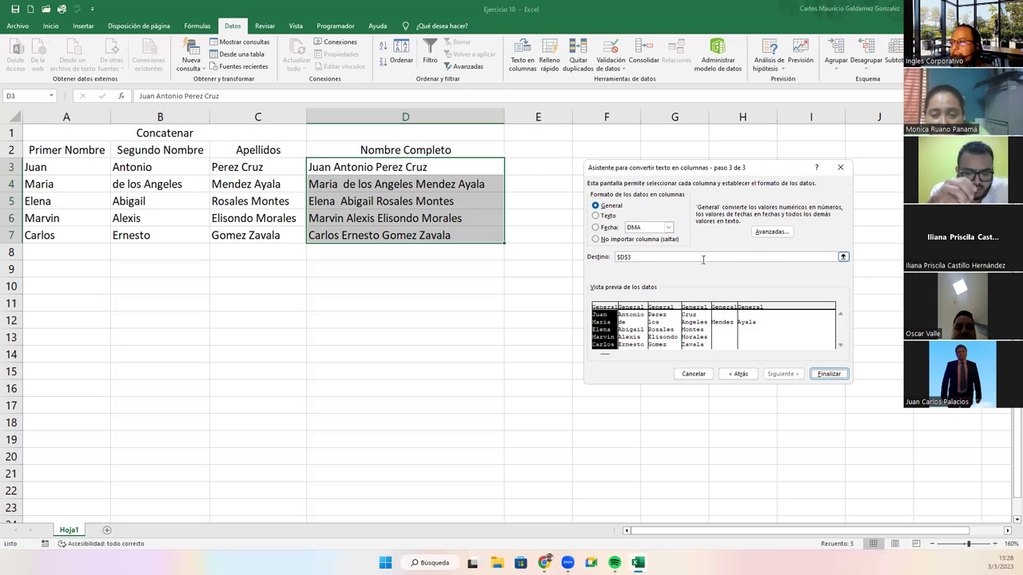
{"action": "left_click", "coordinate": [843, 256]}
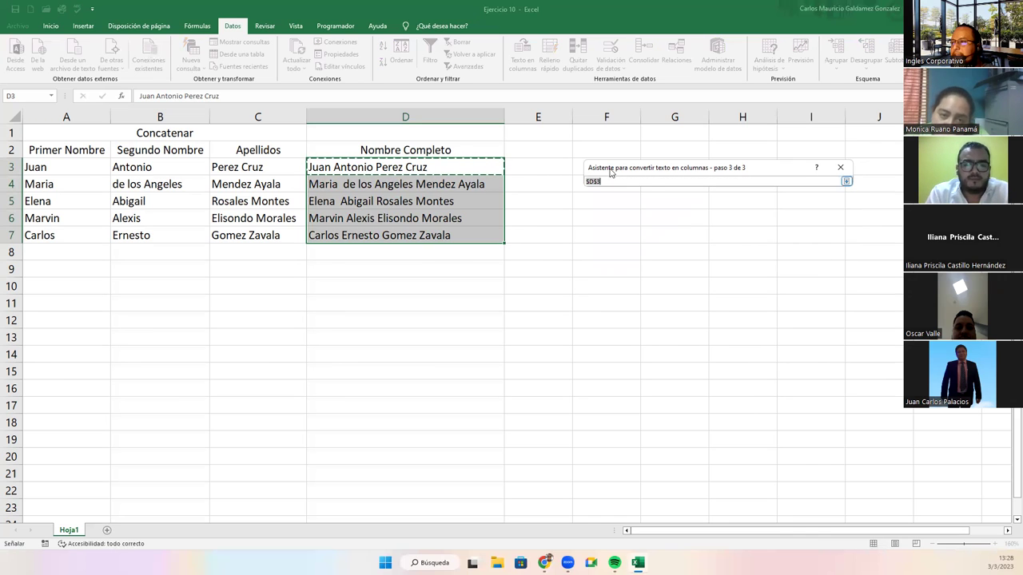
{"action": "left_click", "coordinate": [577, 168]}
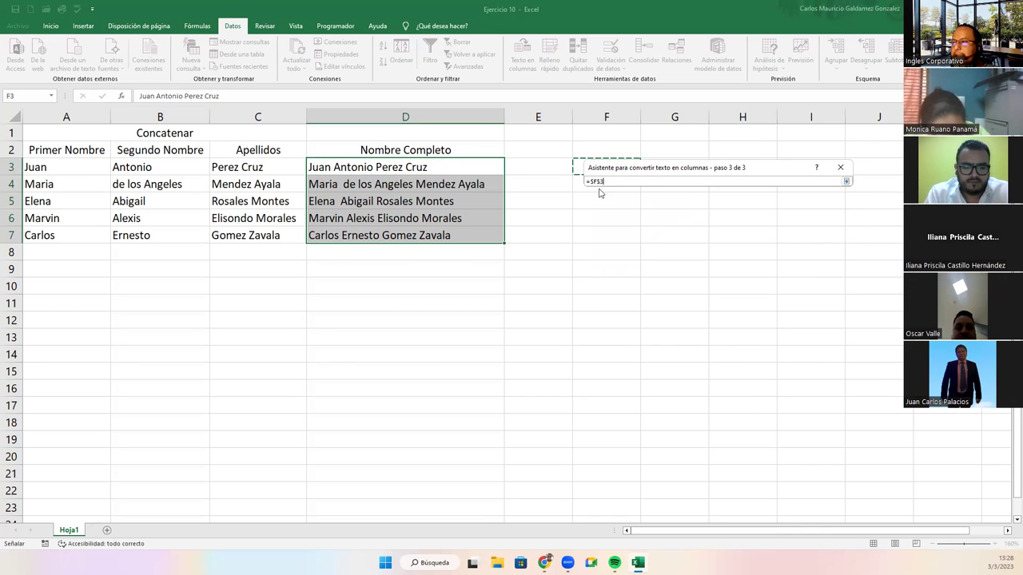
{"action": "left_click", "coordinate": [846, 182]}
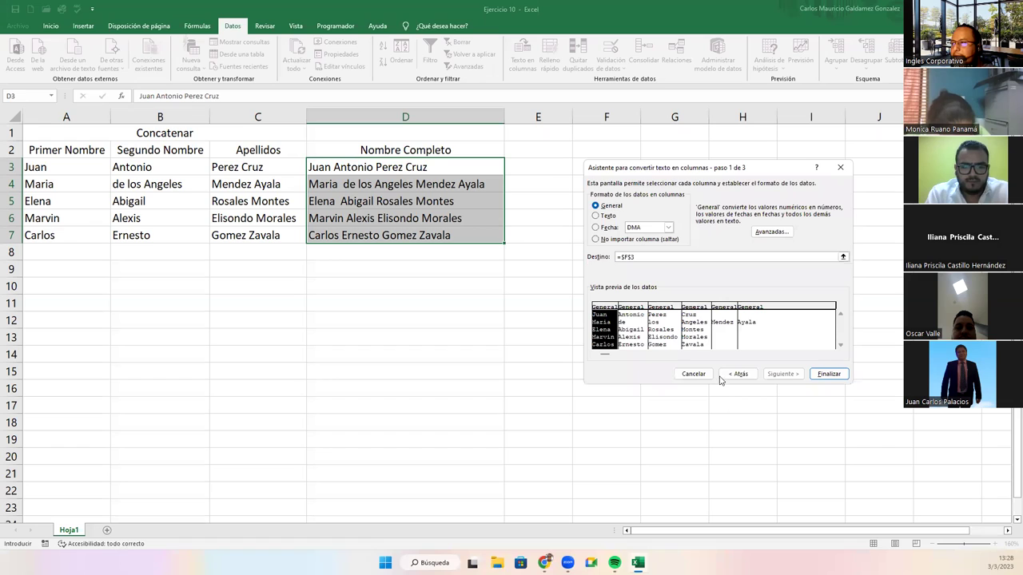
{"action": "left_click", "coordinate": [829, 375]}
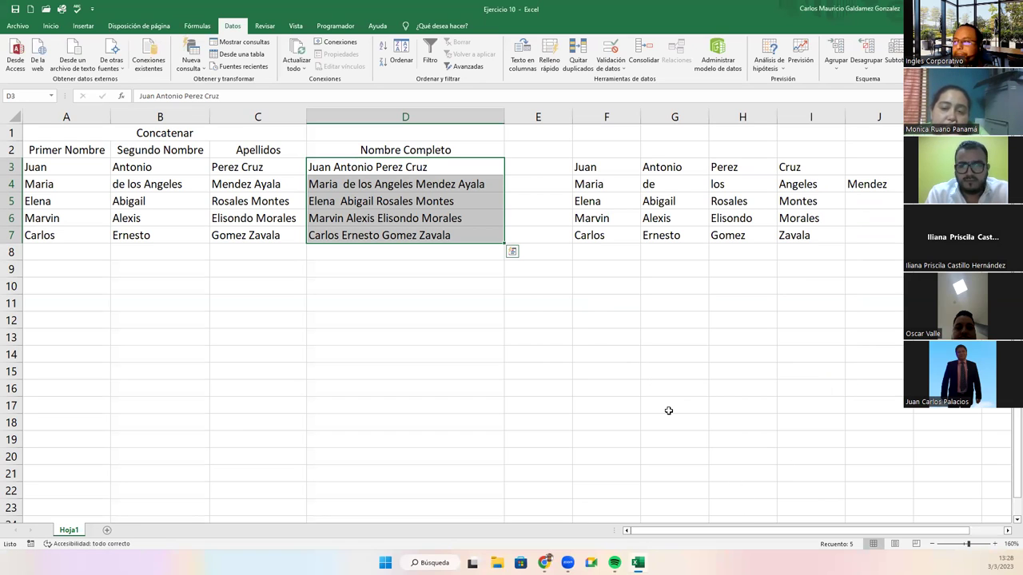
{"action": "left_click_drag", "start_coordinate": [605, 167], "coordinate": [879, 235]}
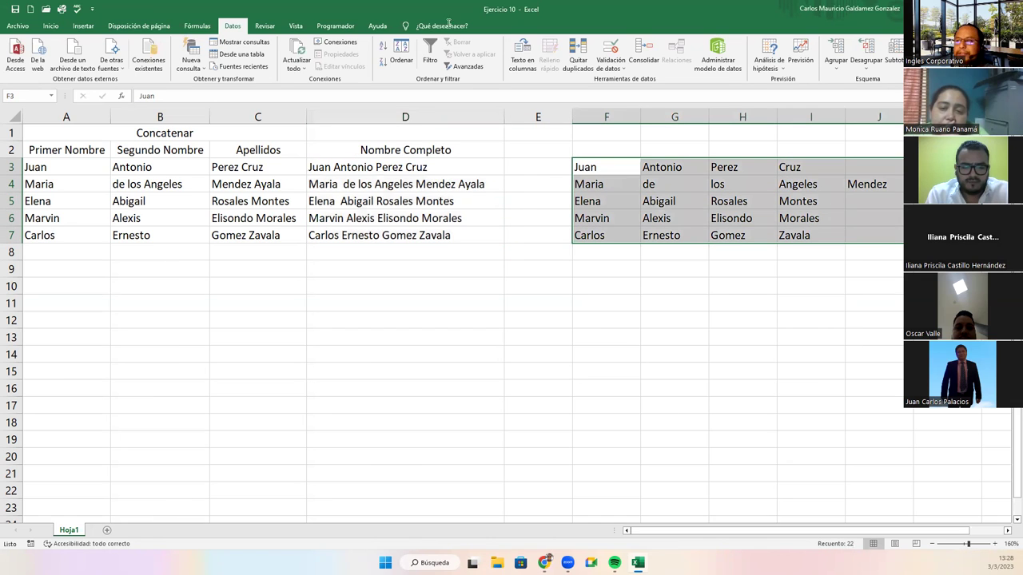
{"action": "left_click", "coordinate": [523, 54]}
{"action": "left_click", "coordinate": [522, 310]}
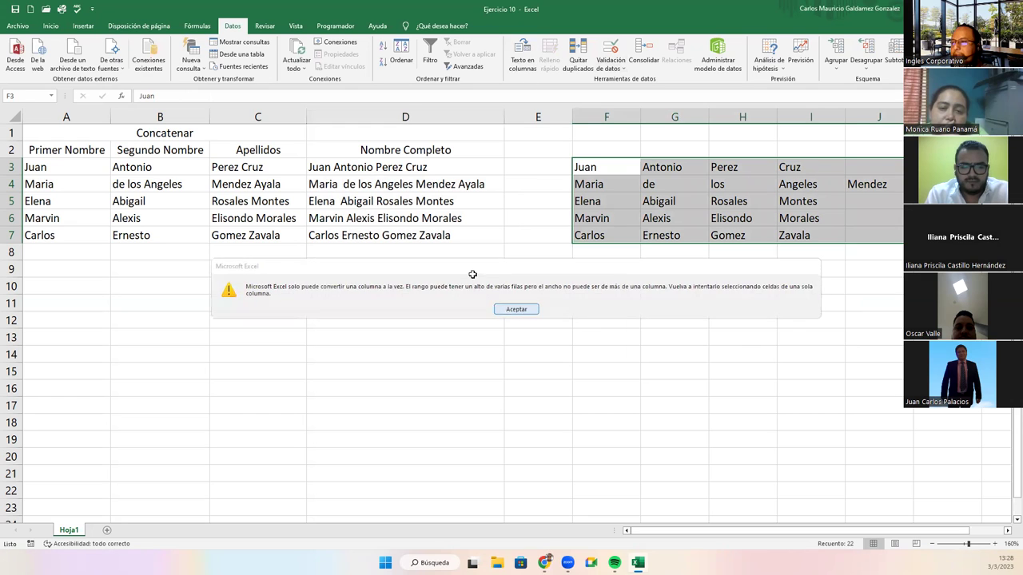
{"action": "left_click", "coordinate": [594, 204]}
{"action": "left_click_drag", "start_coordinate": [575, 167], "coordinate": [919, 235]}
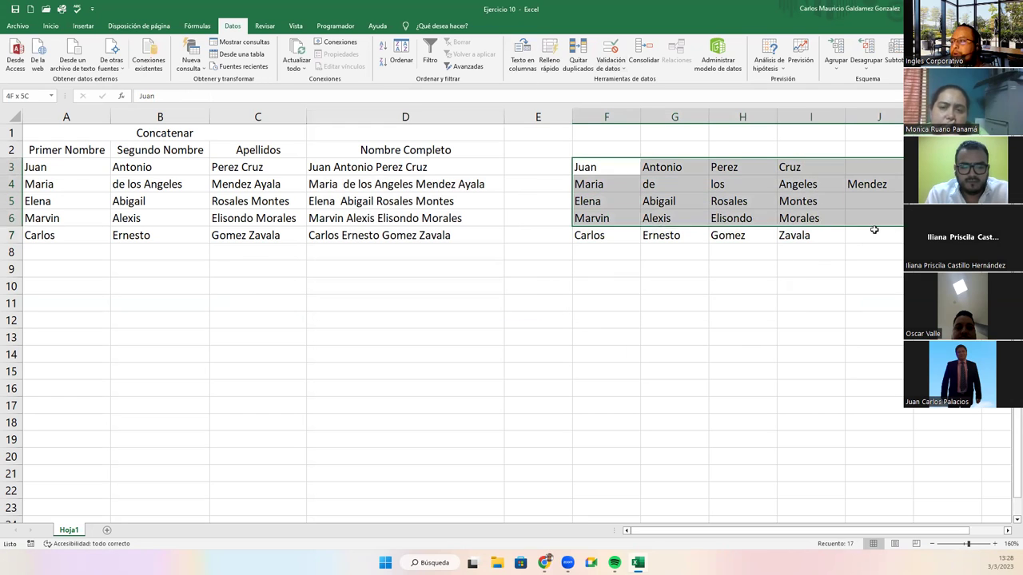
{"action": "left_click_drag", "start_coordinate": [685, 188], "coordinate": [787, 185]}
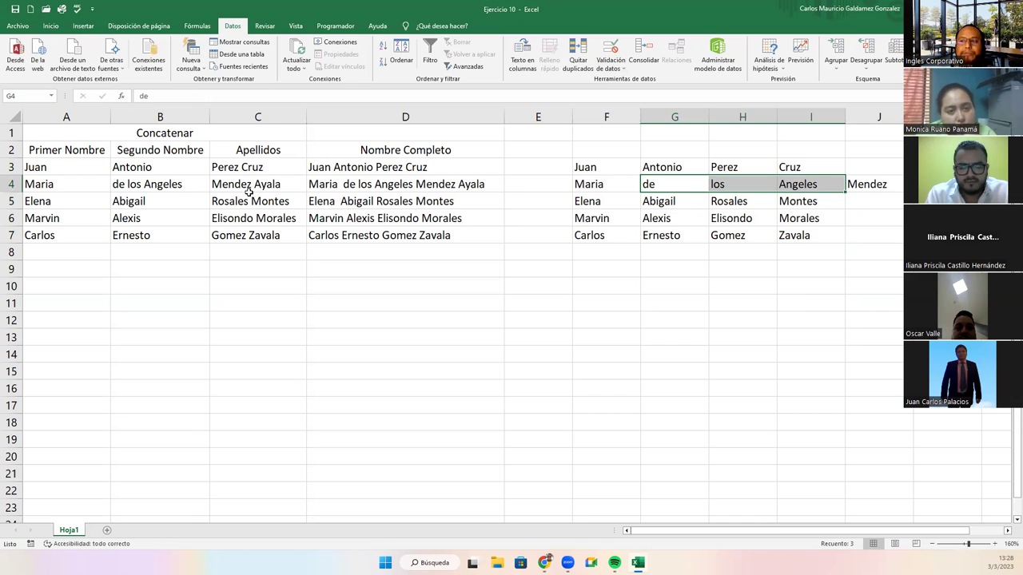
{"action": "left_click_drag", "start_coordinate": [349, 168], "coordinate": [350, 236]}
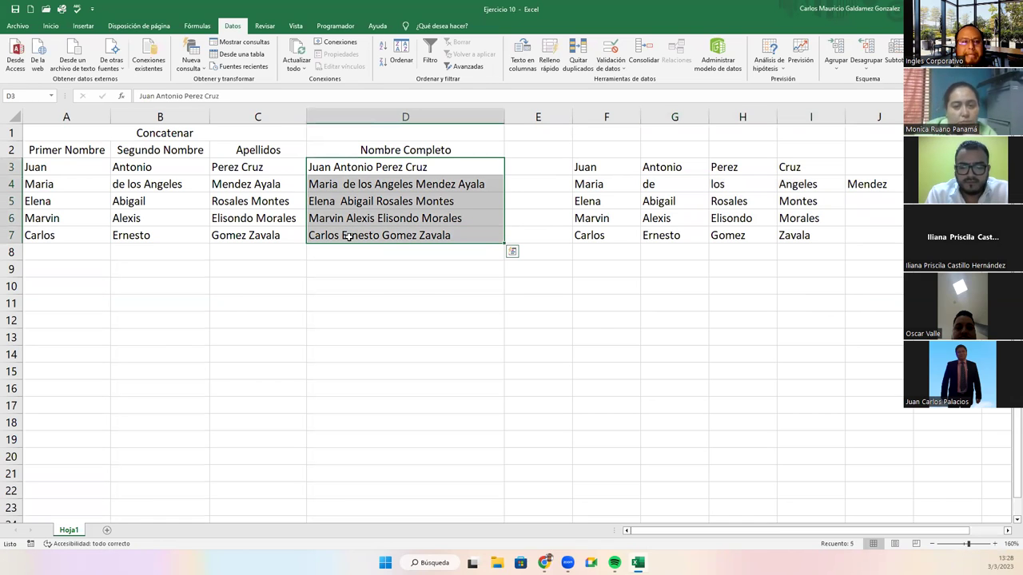
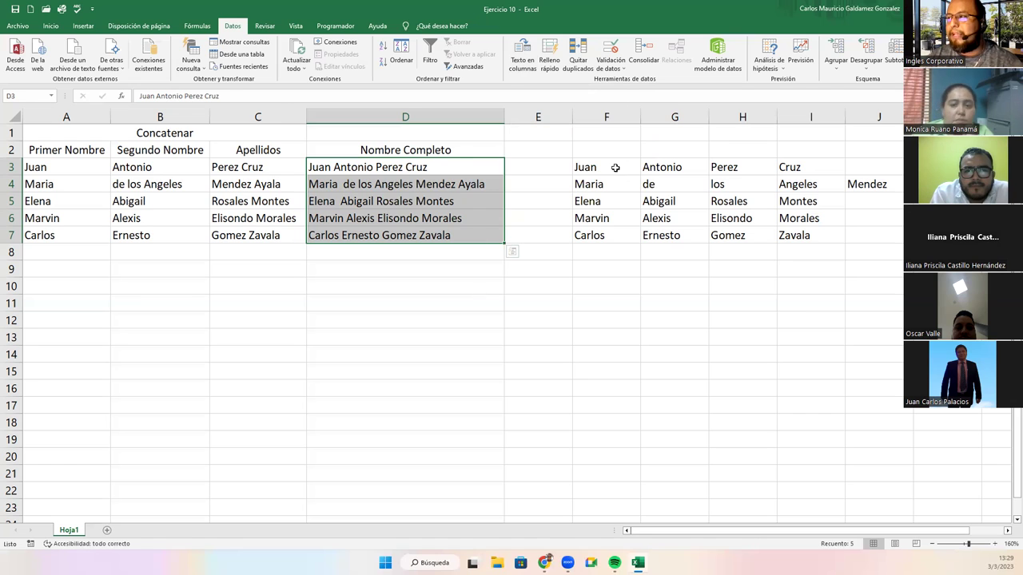
- Delete the split name pieces in F3:J7
{"action": "left_click_drag", "start_coordinate": [613, 167], "coordinate": [831, 237]}
{"action": "left_click_drag", "start_coordinate": [894, 244], "coordinate": [927, 238]}
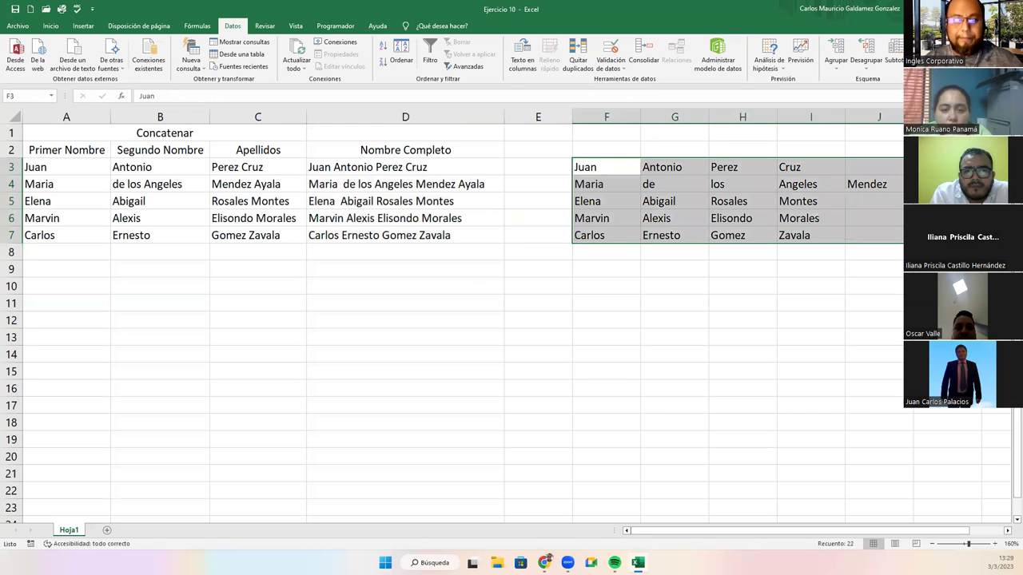
{"action": "key", "text": "Delete"}
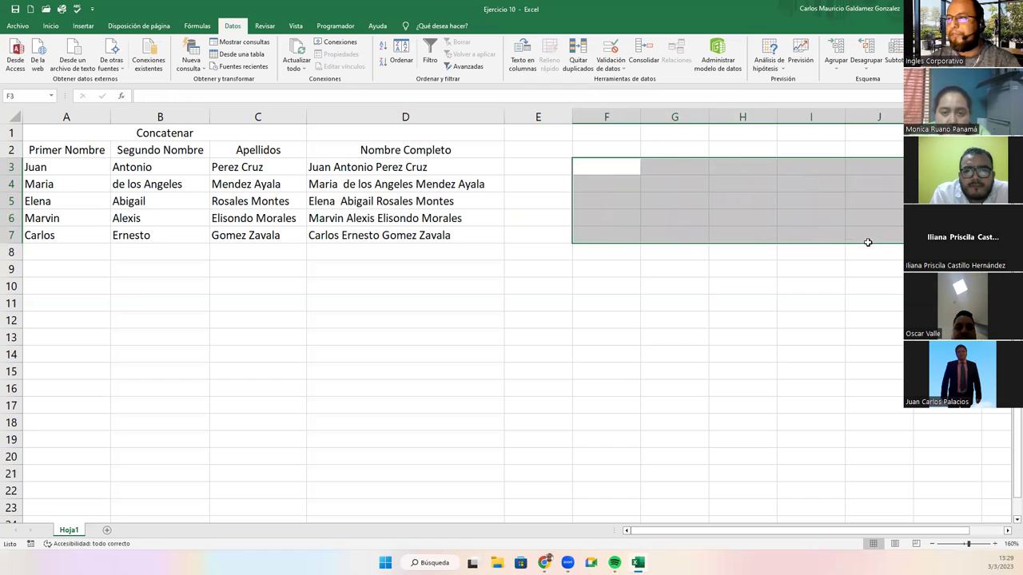
- Review the Nombre Completo names in column D and widen column E
{"action": "left_click", "coordinate": [357, 268]}
{"action": "mouse_move", "coordinate": [66, 134]}
{"action": "left_mouse_down"}
{"action": "mouse_move", "coordinate": [398, 219]}
{"action": "mouse_move", "coordinate": [398, 235]}
{"action": "left_mouse_up"}
{"action": "left_click", "coordinate": [250, 200]}
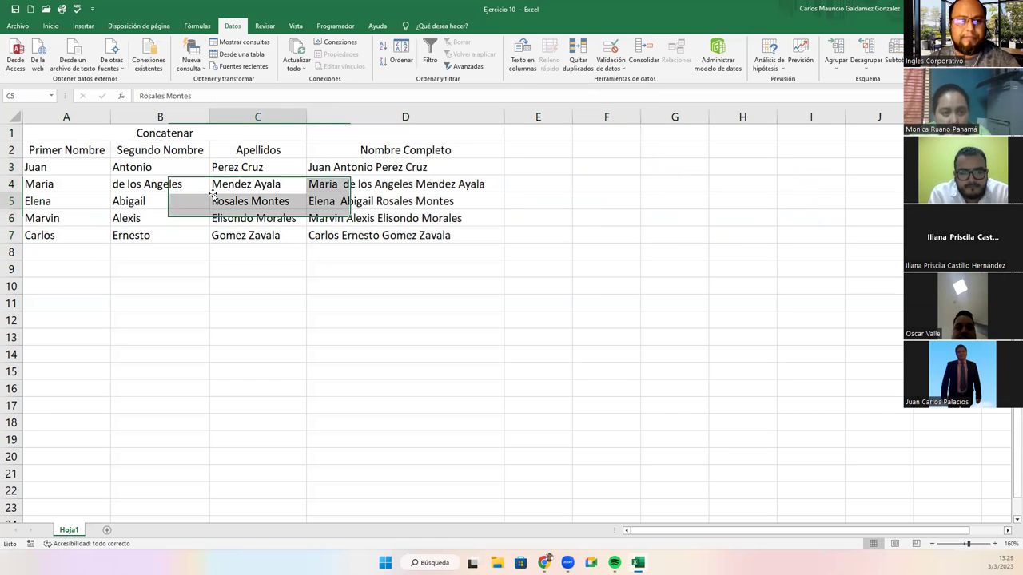
{"action": "left_click_drag", "start_coordinate": [366, 150], "coordinate": [389, 237]}
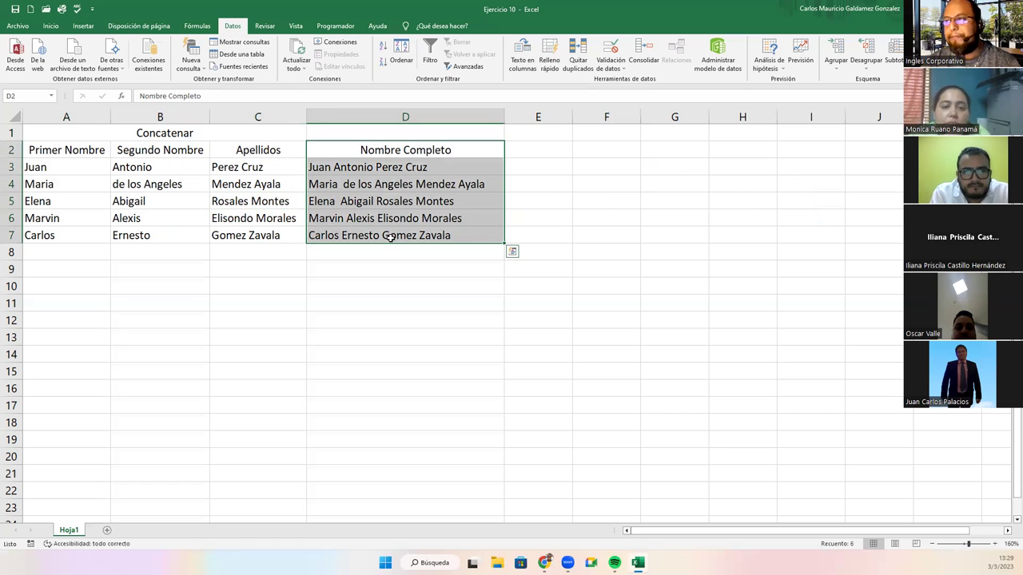
{"action": "left_click", "coordinate": [159, 131]}
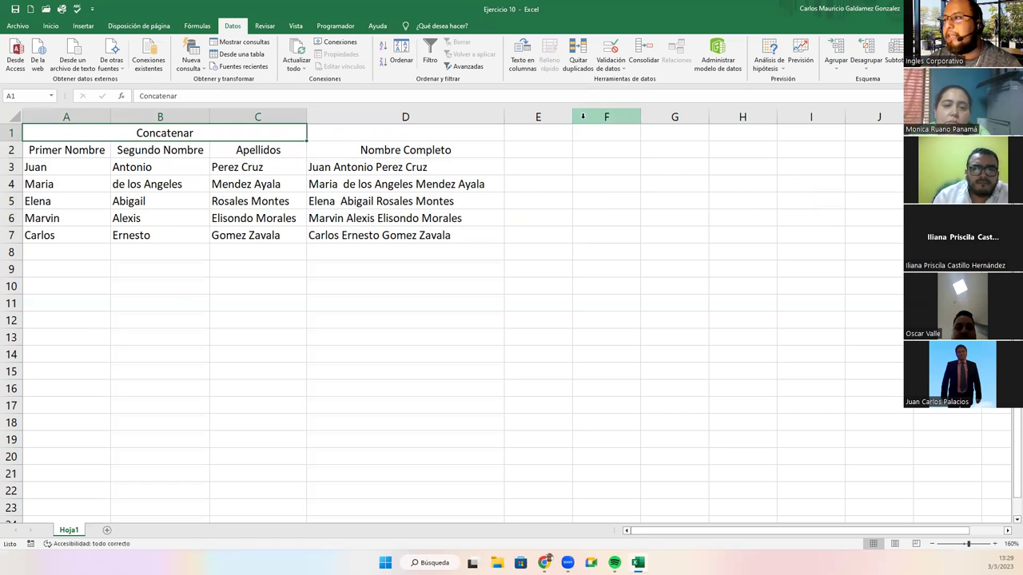
{"action": "left_click_drag", "start_coordinate": [574, 116], "coordinate": [677, 126]}
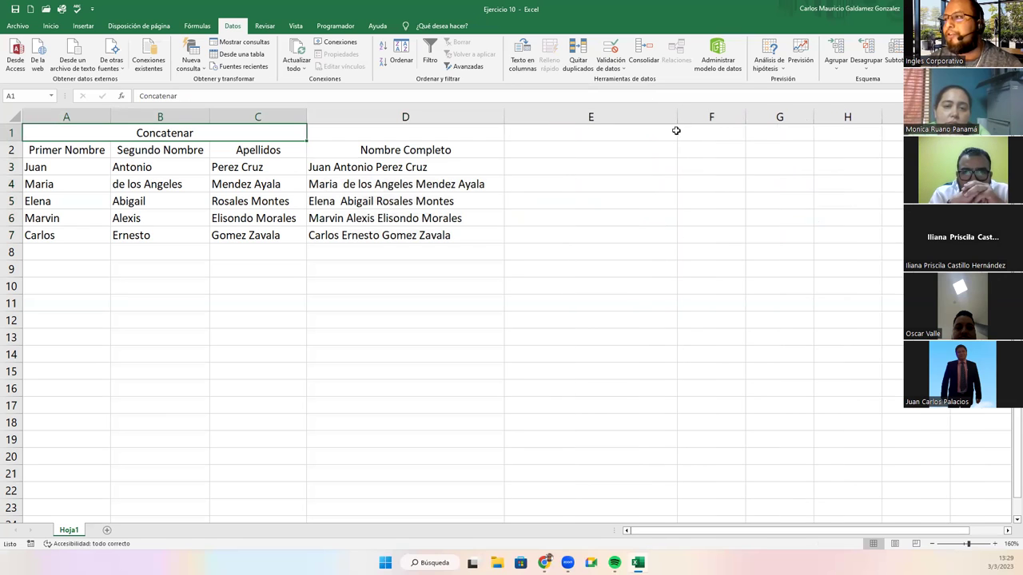
- Enter the heading 'Apellidos, Nombres' in cell E2
{"action": "left_click", "coordinate": [527, 149]}
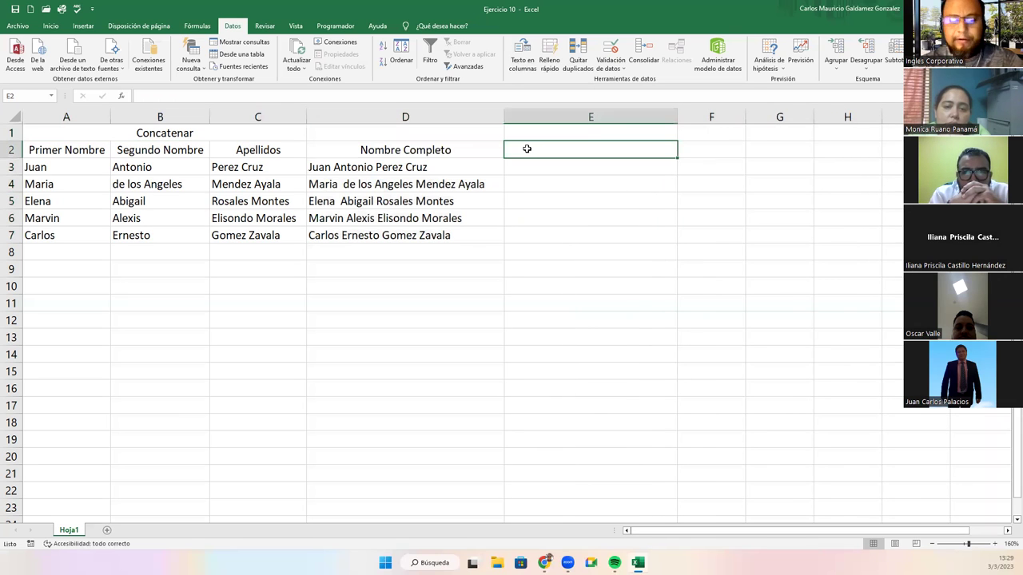
{"action": "type", "text": "Ape"}
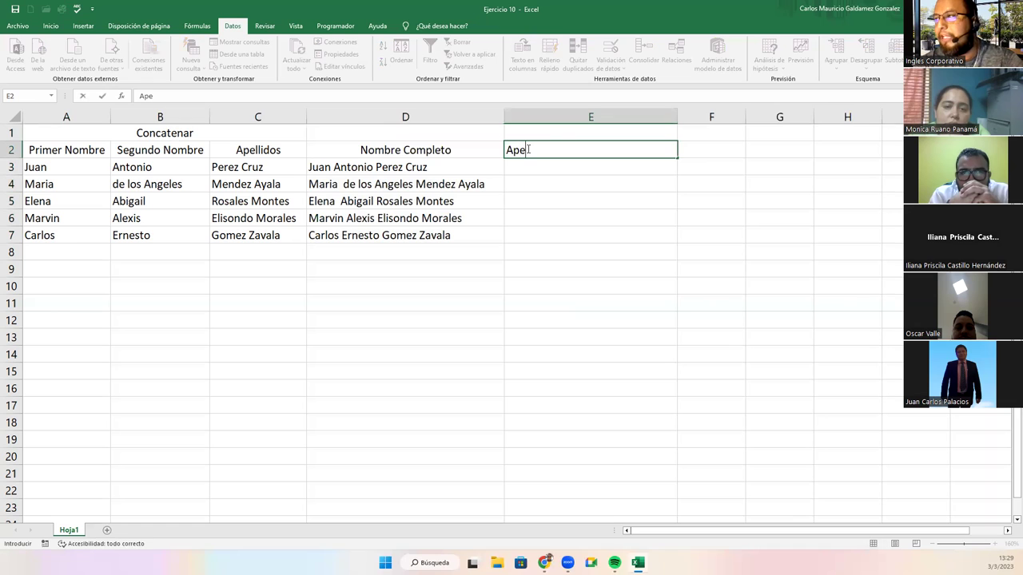
{"action": "type", "text": "llidos, "}
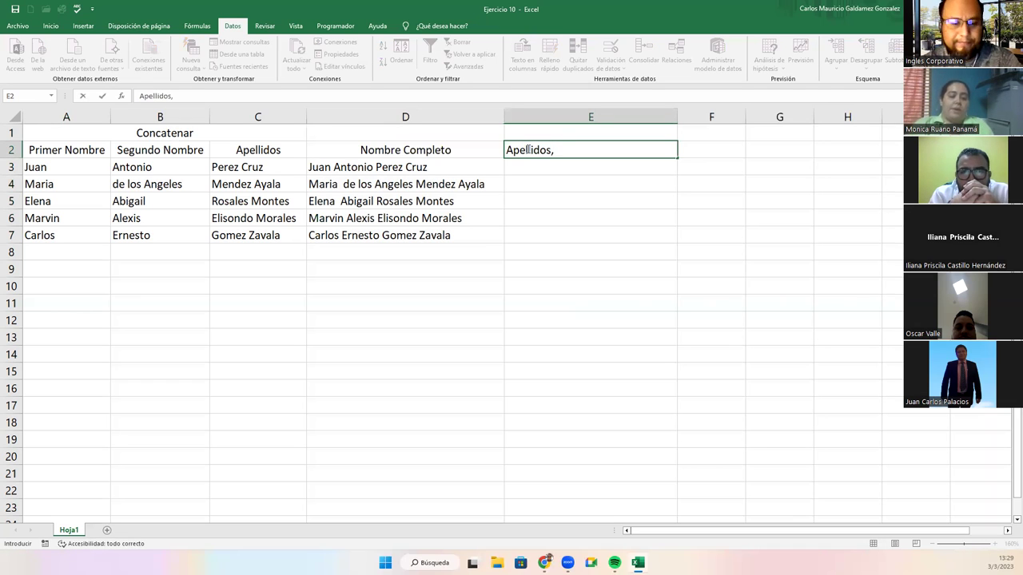
{"action": "type", "text": "Nombres"}
{"action": "key", "text": "Return"}
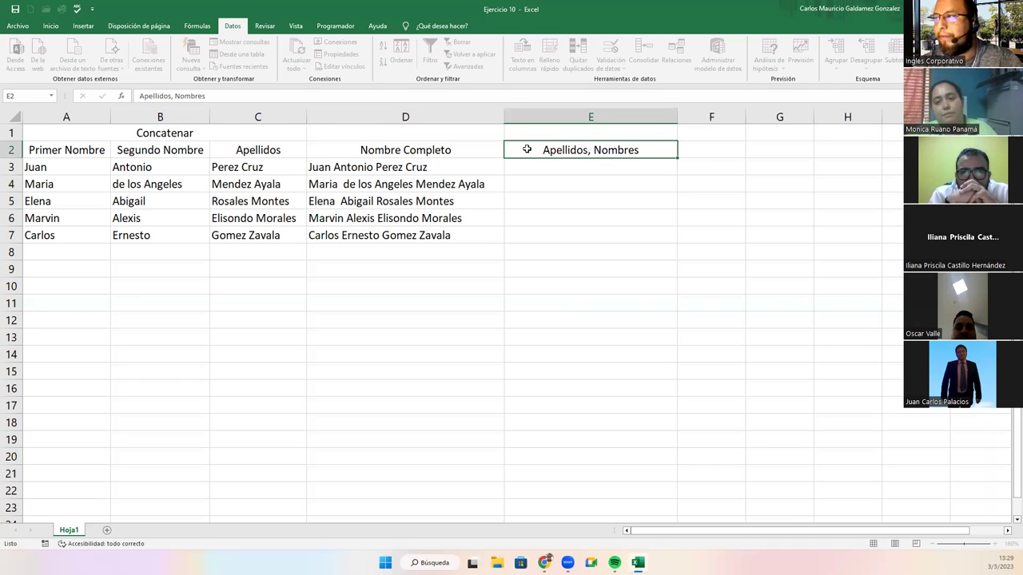
{"action": "left_click", "coordinate": [527, 149]}
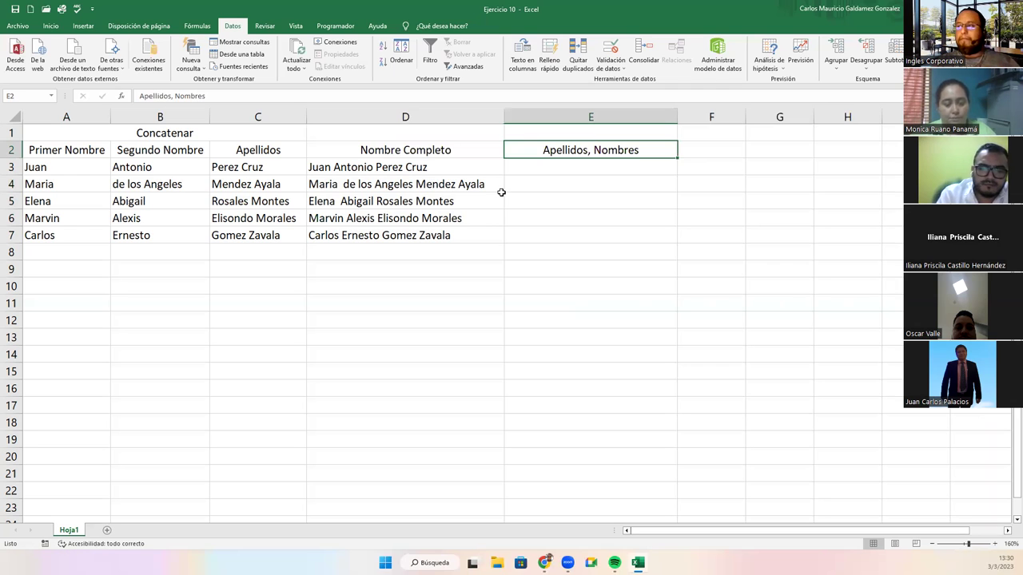
- Build =CONCATENAR(A3;" ";B3;" ";C3) in the empty test cell D9
{"action": "left_click", "coordinate": [325, 169]}
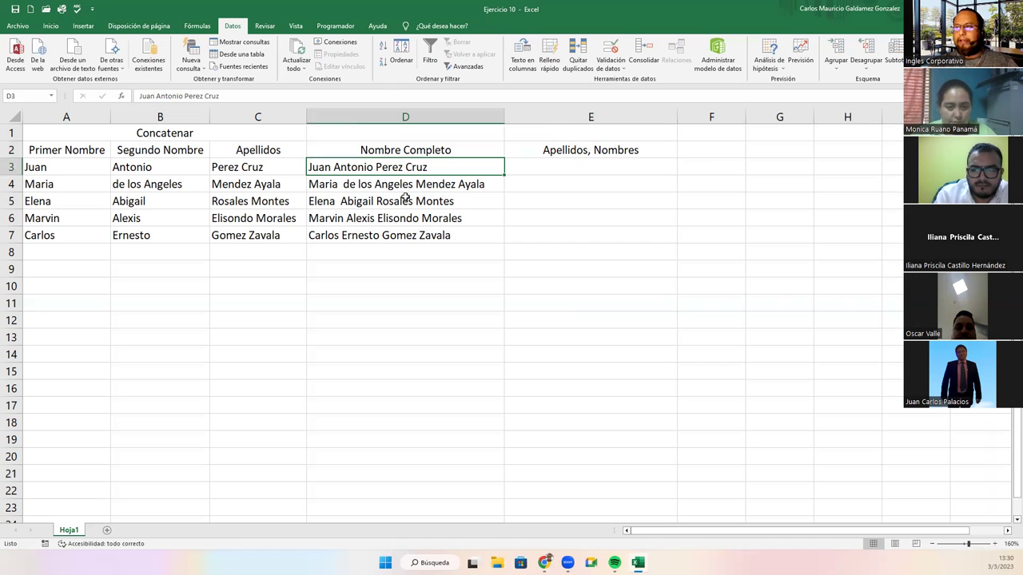
{"action": "left_click", "coordinate": [357, 272]}
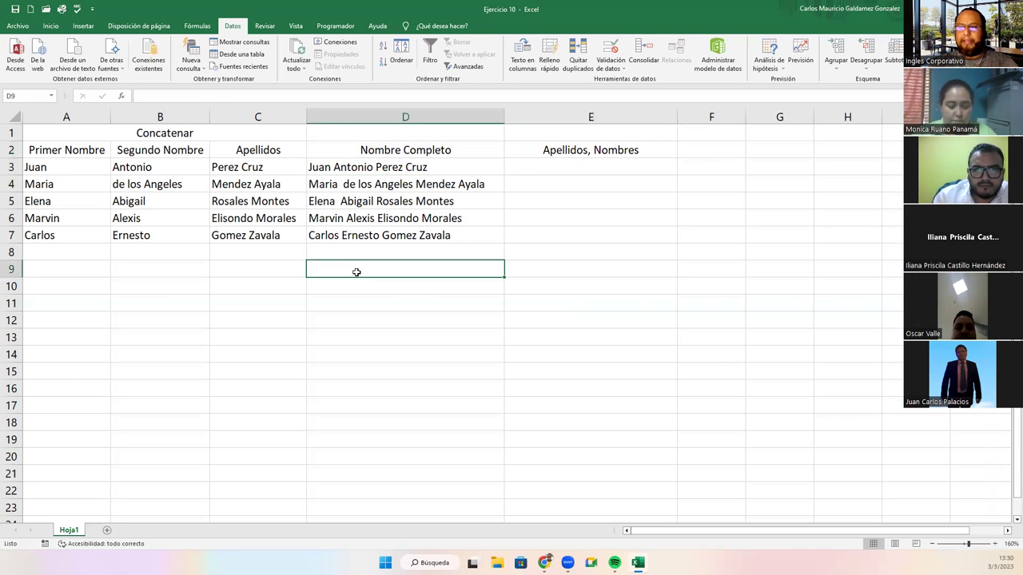
{"action": "type", "text": "="}
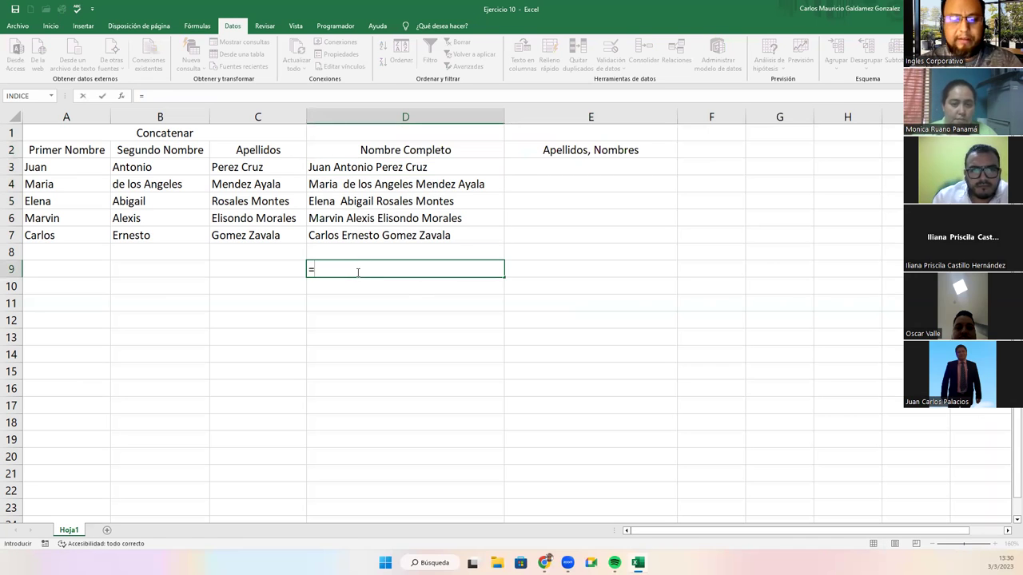
{"action": "type", "text": "CONCATENAR("}
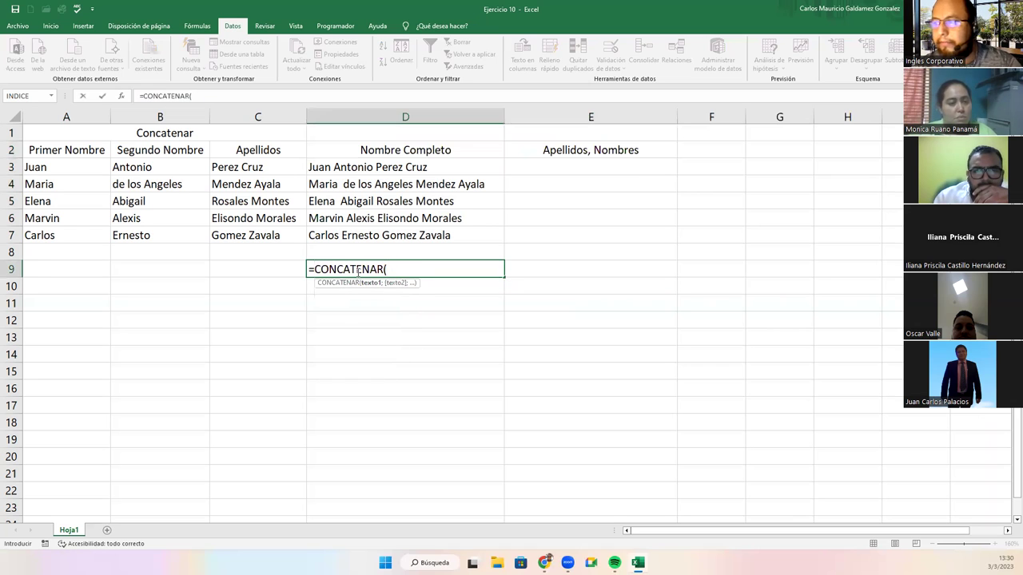
{"action": "left_click", "coordinate": [83, 167]}
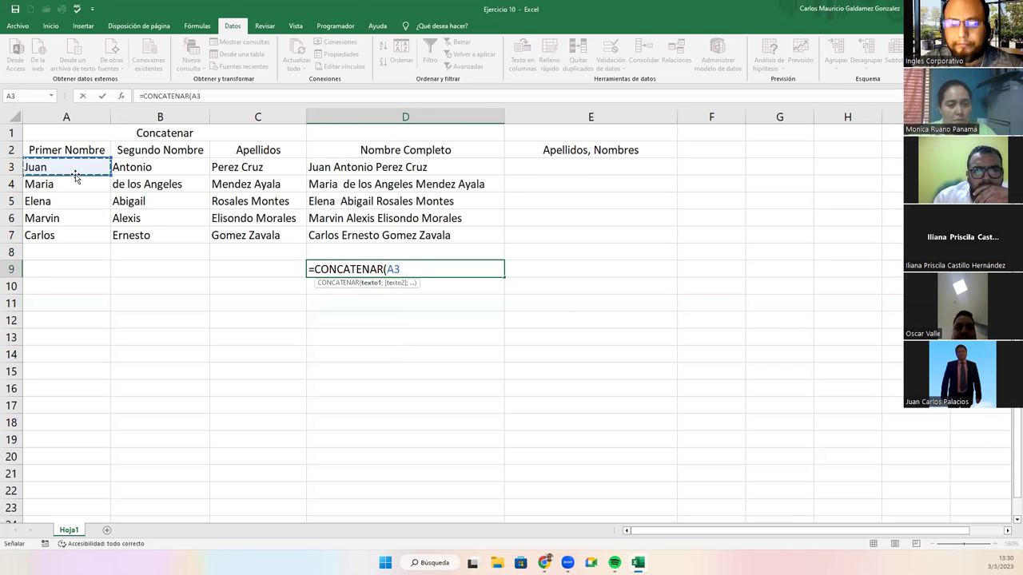
{"action": "type", "text": ";\" \";"}
{"action": "left_click", "coordinate": [117, 167]}
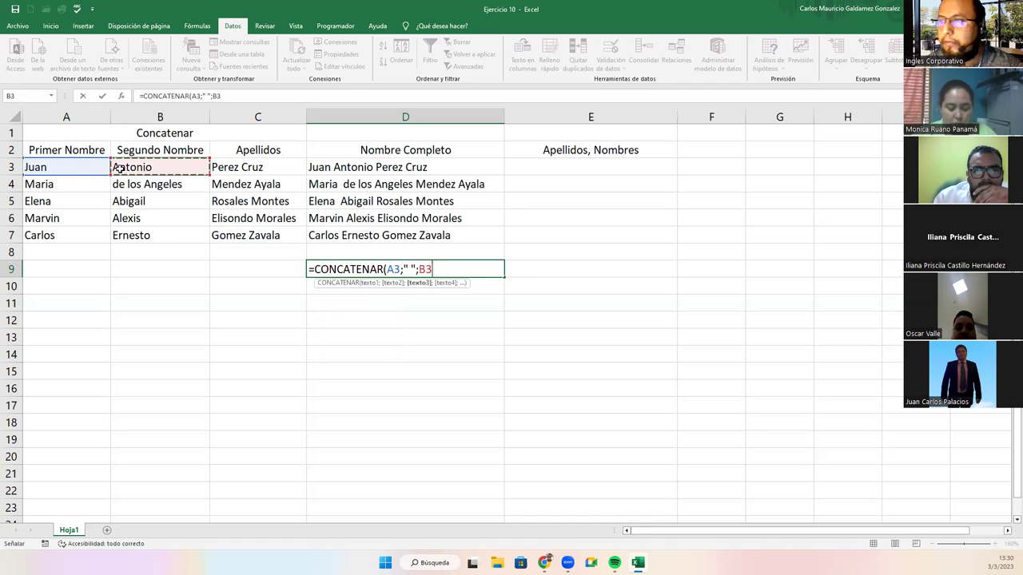
{"action": "type", "text": ";\""}
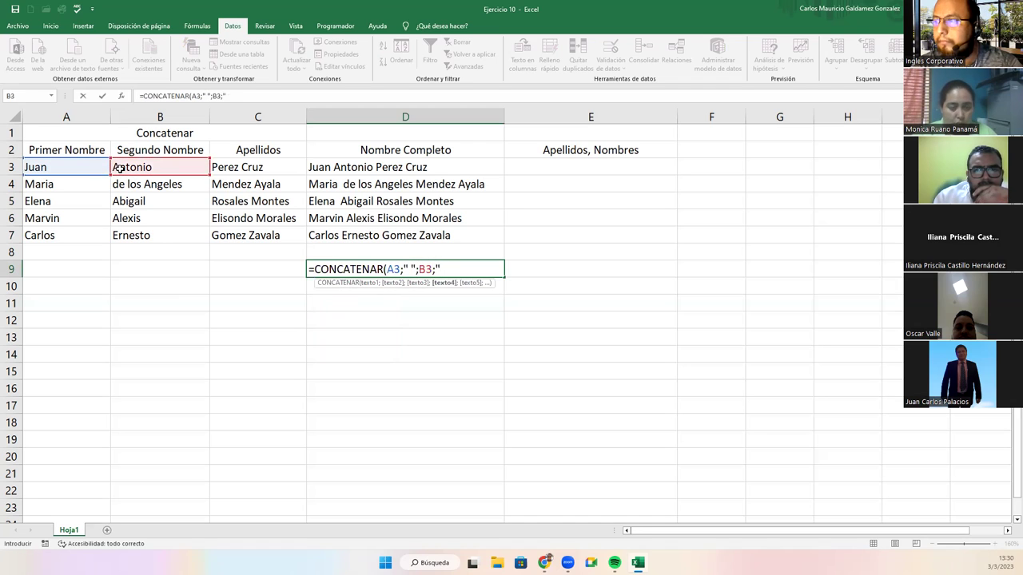
{"action": "type", "text": " \";"}
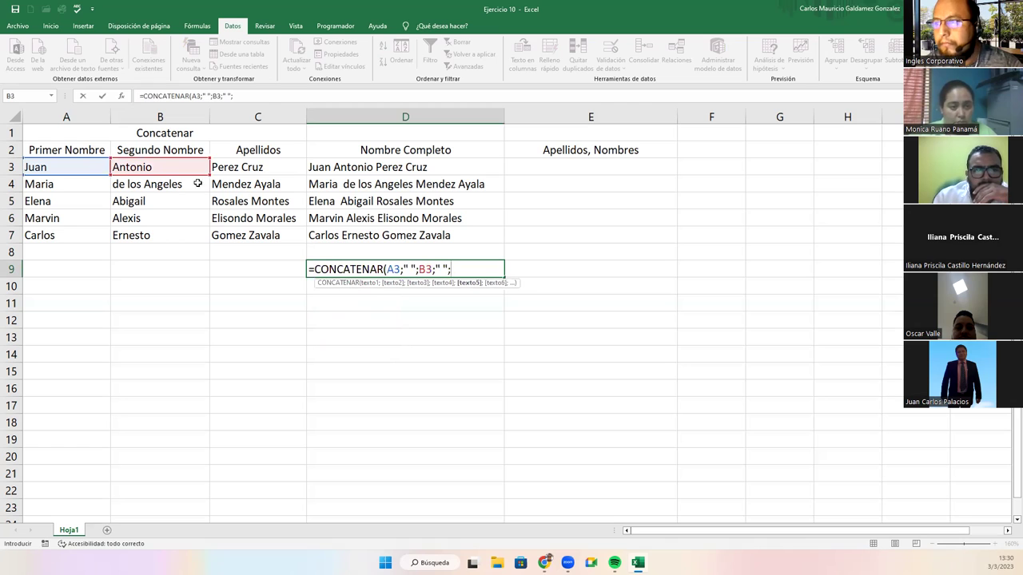
{"action": "left_click", "coordinate": [230, 169]}
{"action": "key", "text": "Return"}
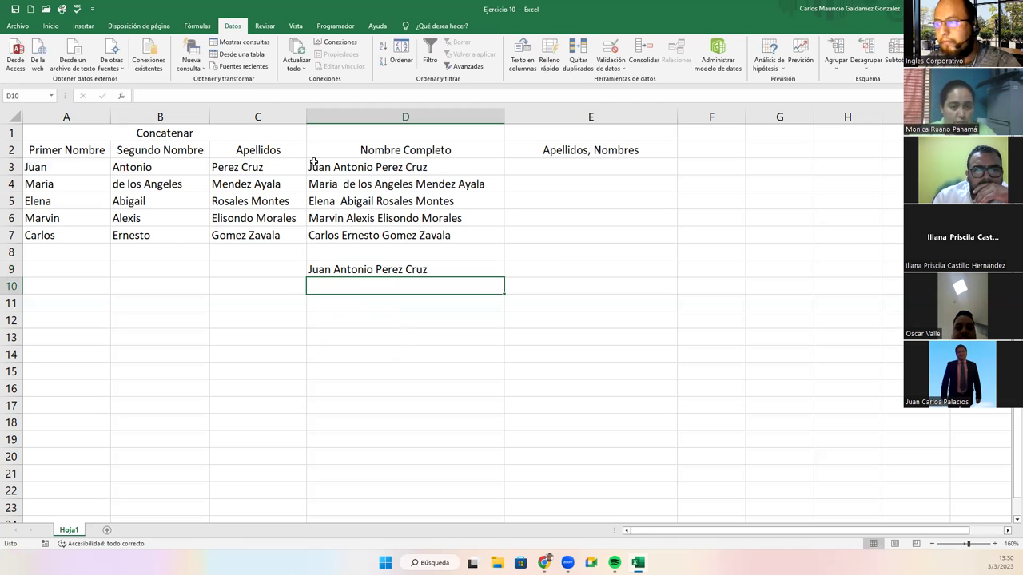
- Move the D9 formula onto D3, replacing its contents, and fill it down to D7
{"action": "left_click", "coordinate": [411, 270]}
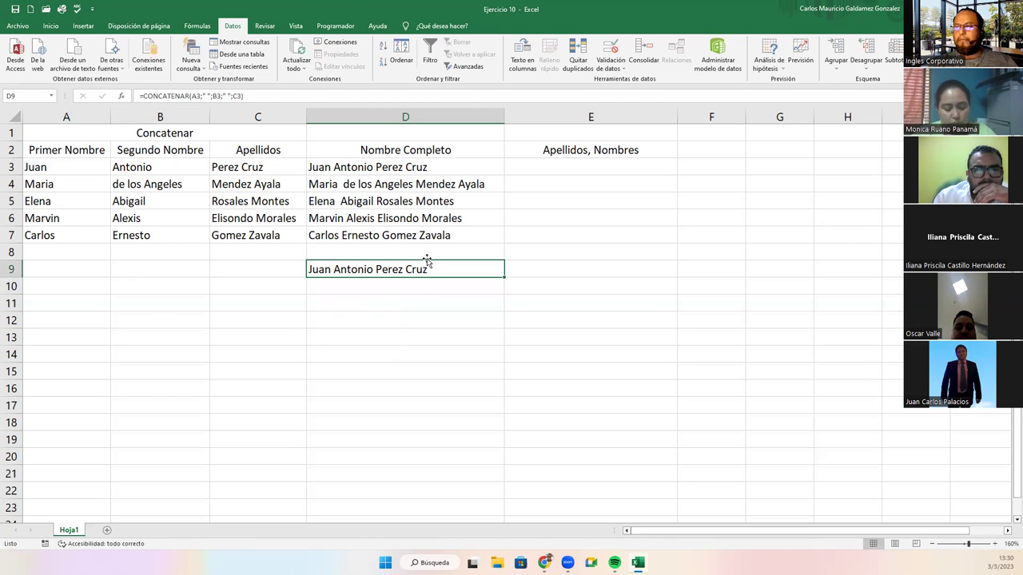
{"action": "left_click_drag", "start_coordinate": [428, 251], "coordinate": [435, 167]}
{"action": "left_click", "coordinate": [432, 273]}
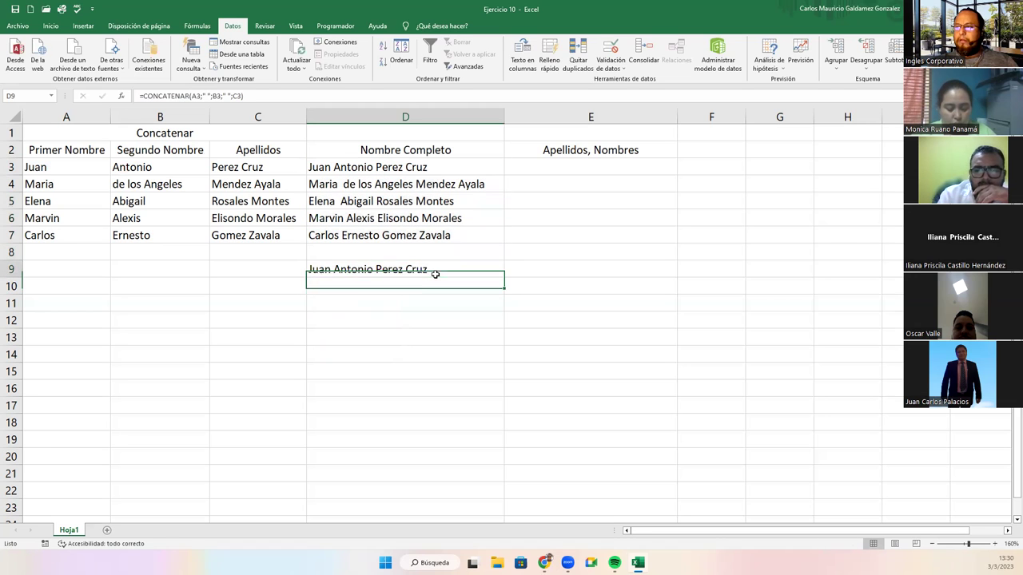
{"action": "left_click_drag", "start_coordinate": [497, 277], "coordinate": [507, 177]}
{"action": "left_click", "coordinate": [504, 311]}
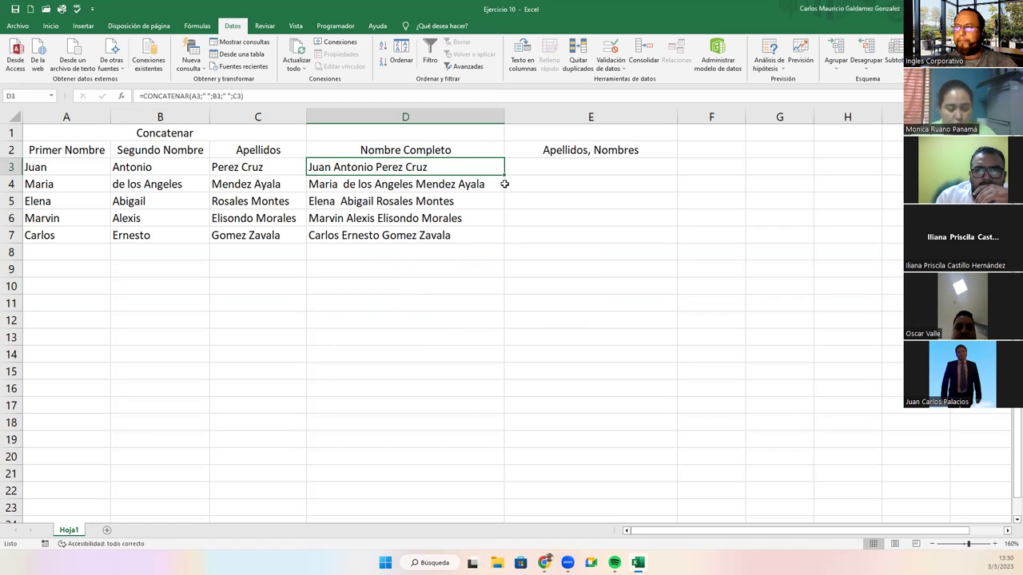
{"action": "double_click", "coordinate": [504, 176]}
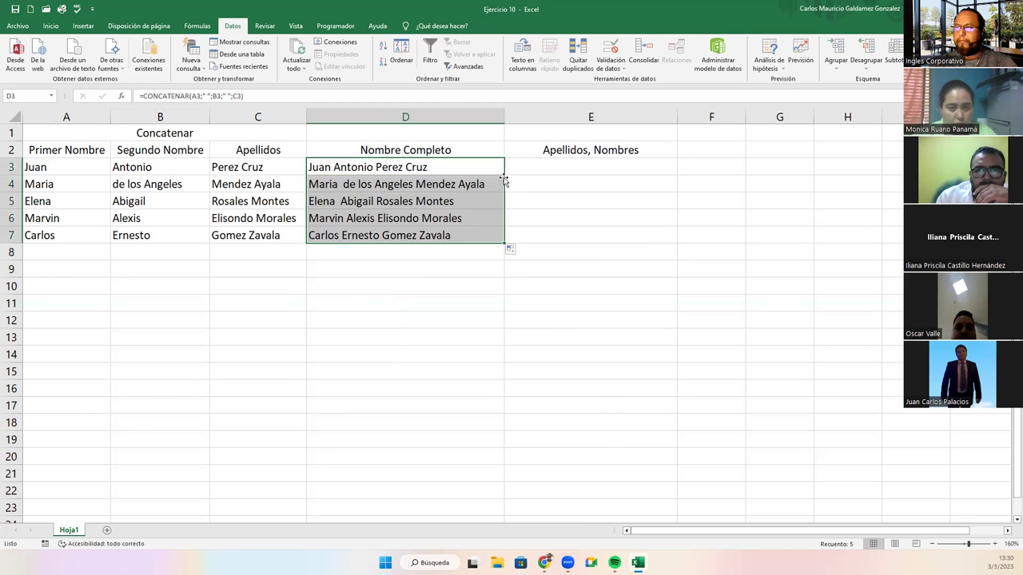
{"action": "left_click", "coordinate": [457, 215]}
{"action": "left_click", "coordinate": [398, 183]}
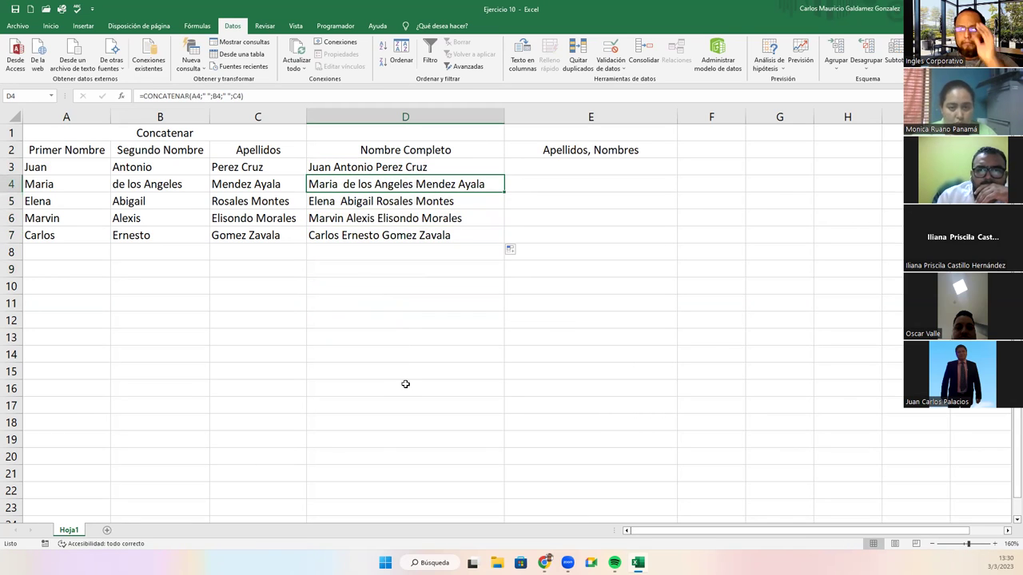
{"action": "left_click", "coordinate": [549, 169]}
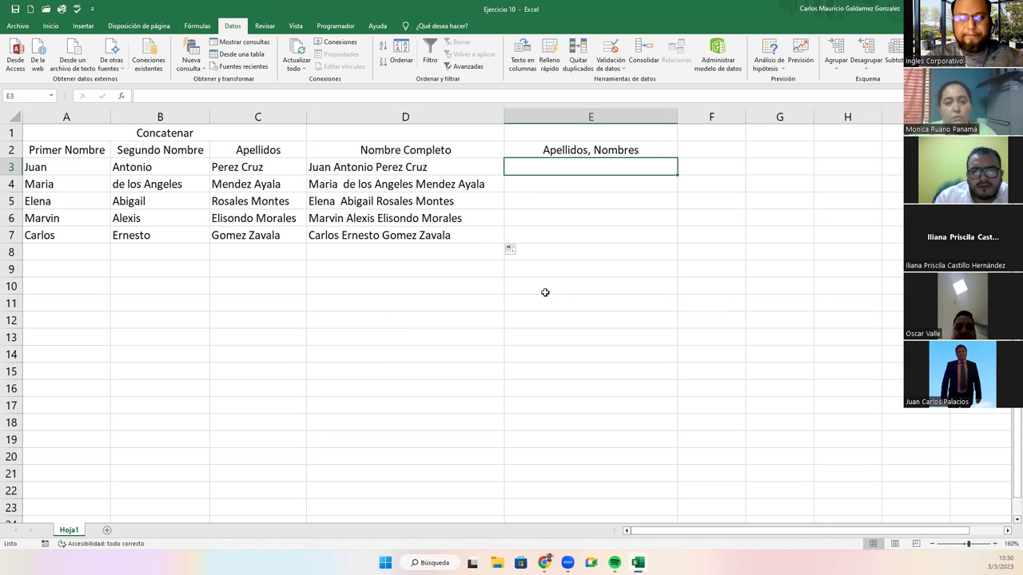
{"action": "type", "text": "="}
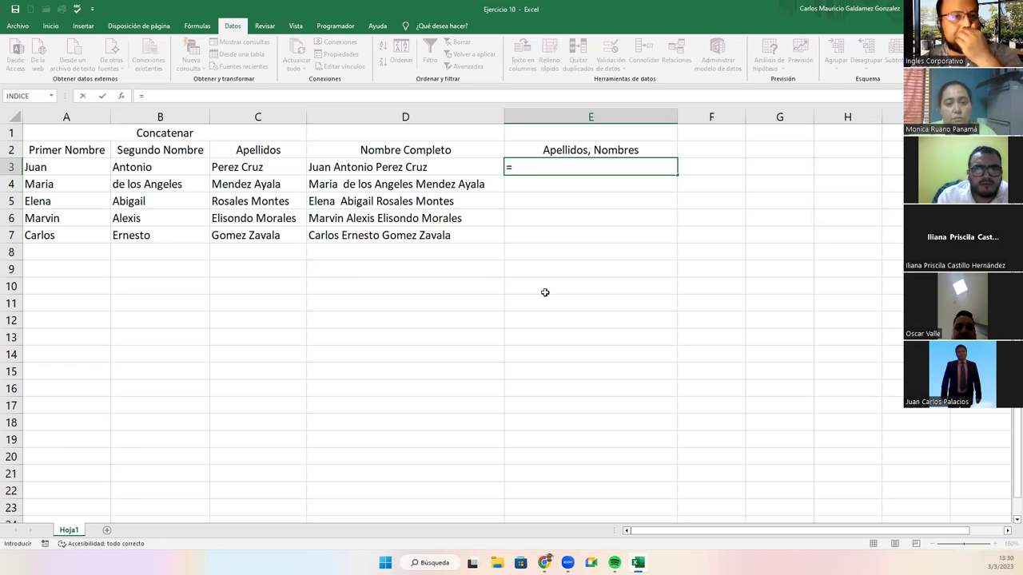
{"action": "left_click", "coordinate": [545, 293]}
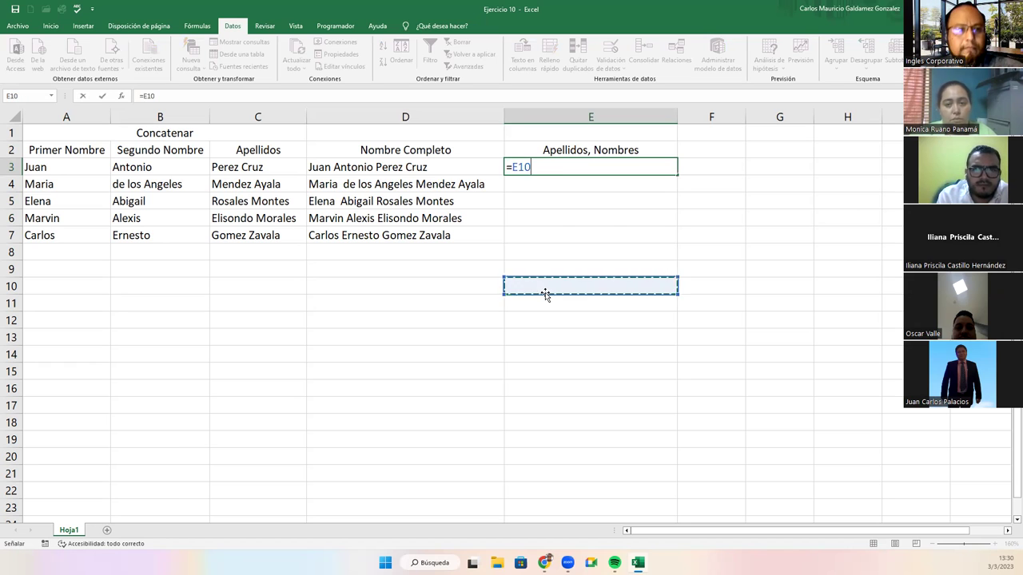
{"action": "key", "text": "Up"}
{"action": "key", "text": "Up"}
{"action": "key", "text": "Up"}
{"action": "key", "text": "Up"}
{"action": "key", "text": "Up"}
{"action": "key", "text": "Up"}
{"action": "key", "text": "Up"}
{"action": "key", "text": "BackSpace"}
{"action": "key", "text": "BackSpace"}
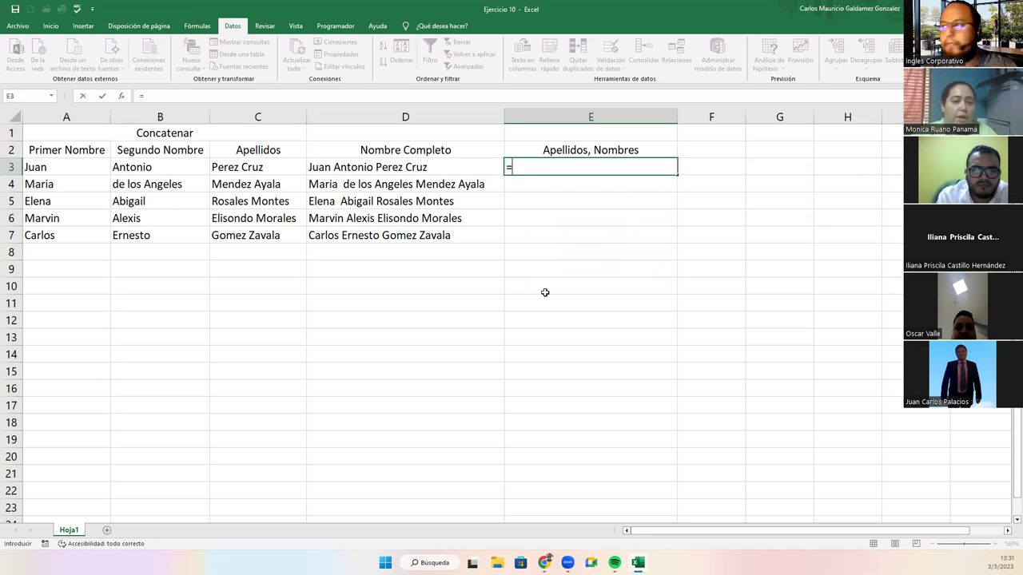
{"action": "type", "text": "con"}
{"action": "key", "text": "Tab"}
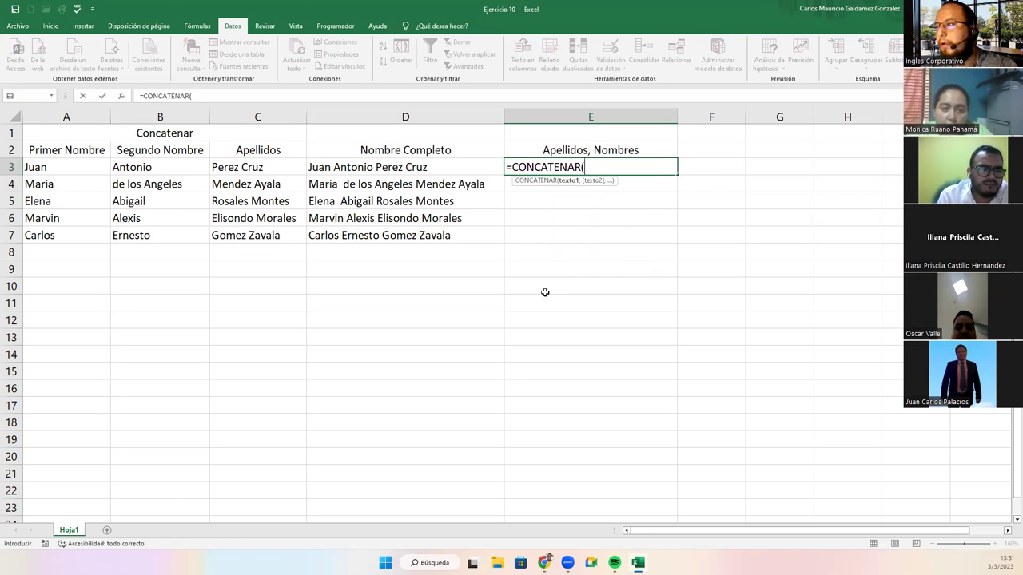
{"action": "type", "text": "C3;\","}
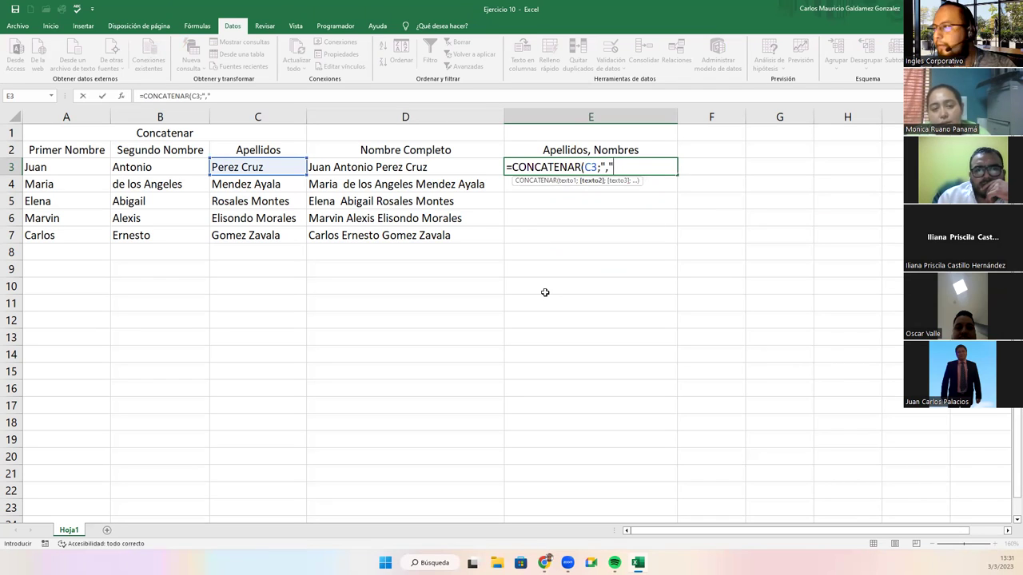
{"action": "type", "text": ";A3"}
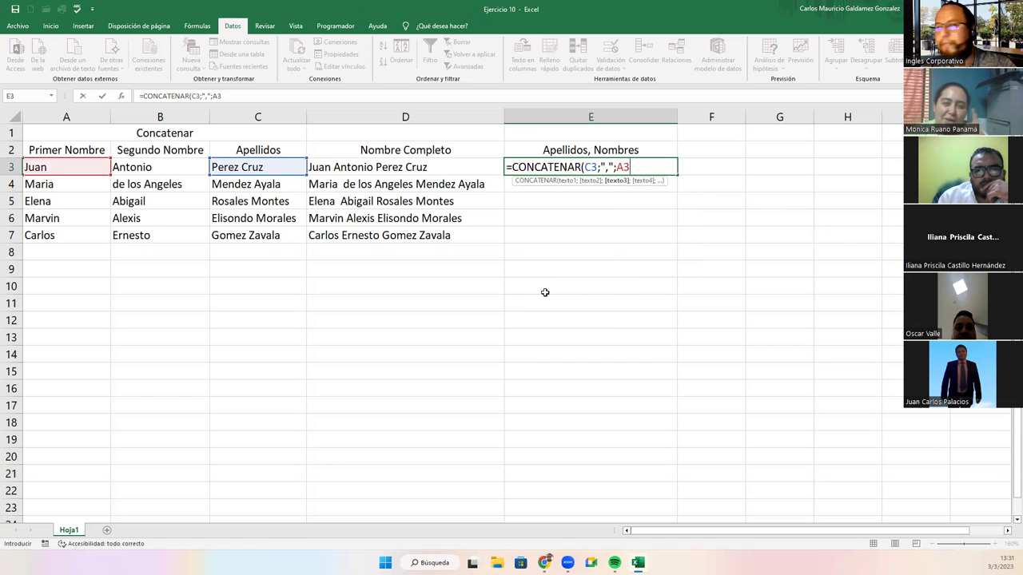
{"action": "type", "text": ";"}
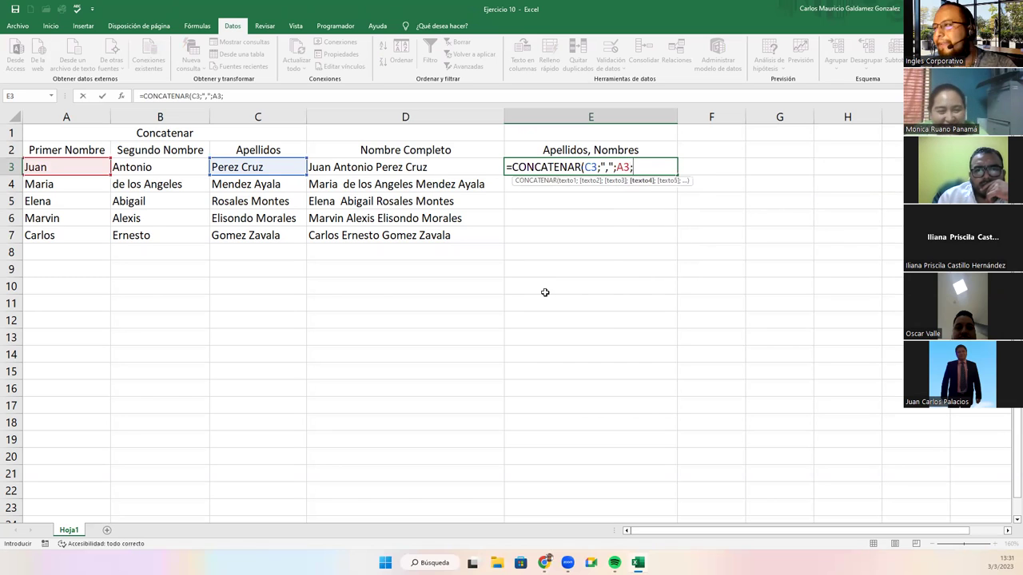
{"action": "key", "text": "shift+space"}
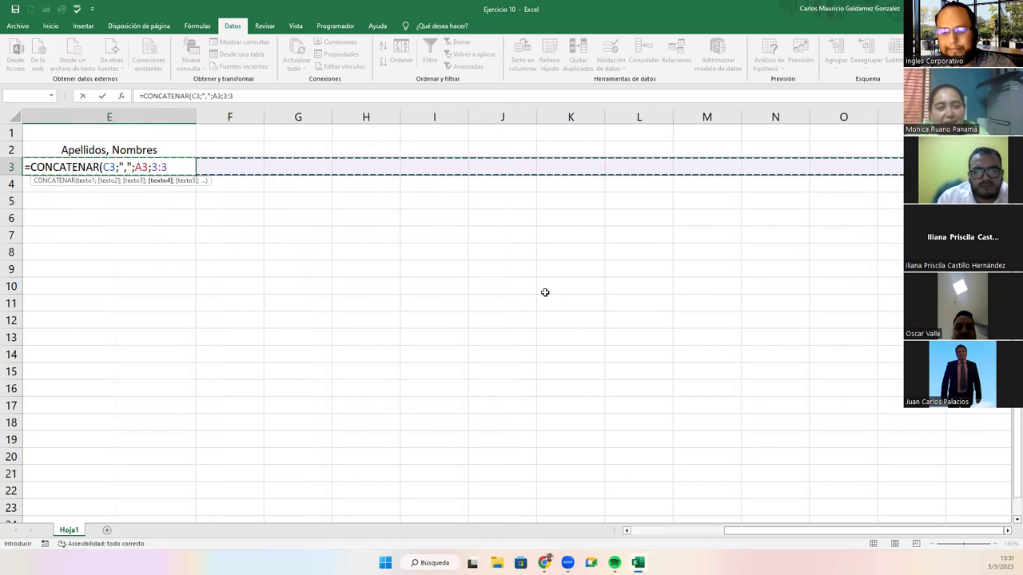
{"action": "key", "text": "BackSpace"}
{"action": "key", "text": "BackSpace"}
{"action": "key", "text": "BackSpace"}
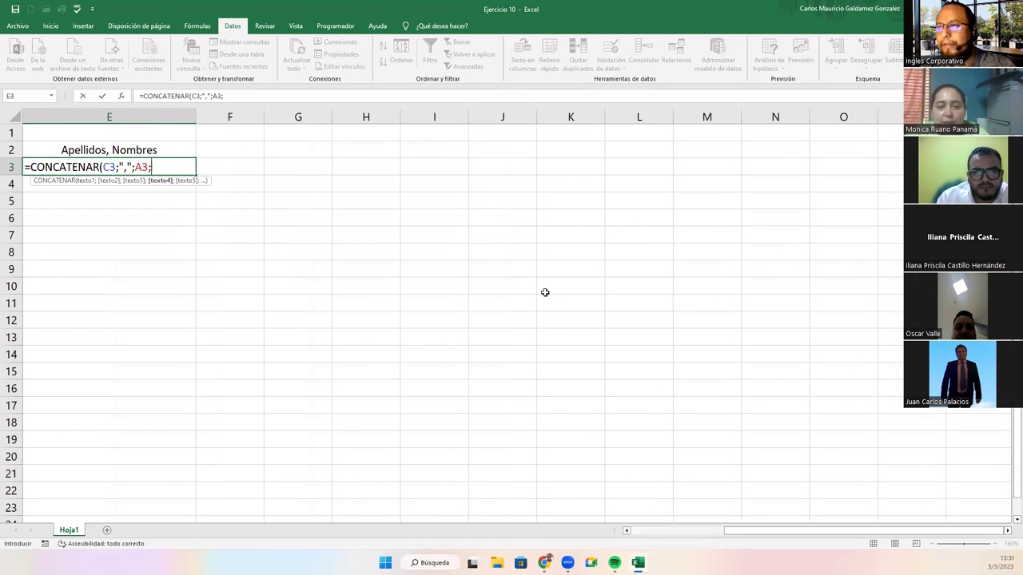
{"action": "type", "text": "\" \";"}
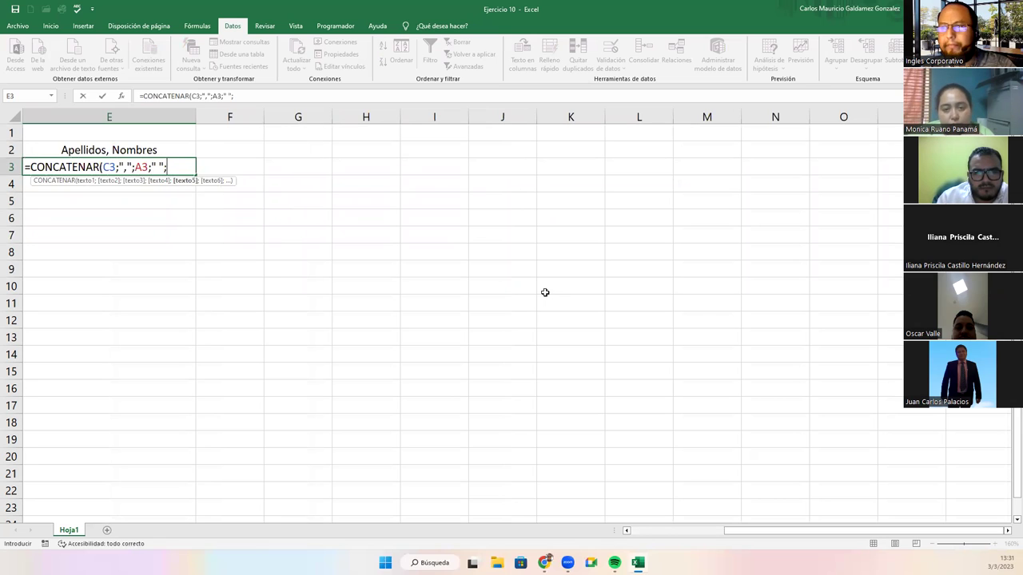
{"action": "type", "text": "B3)"}
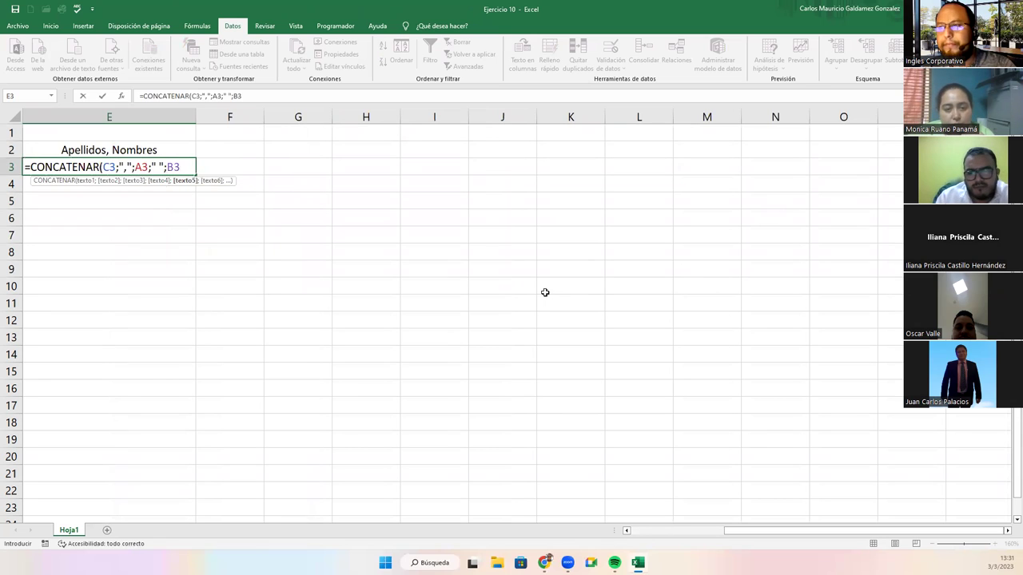
{"action": "key", "text": "Return"}
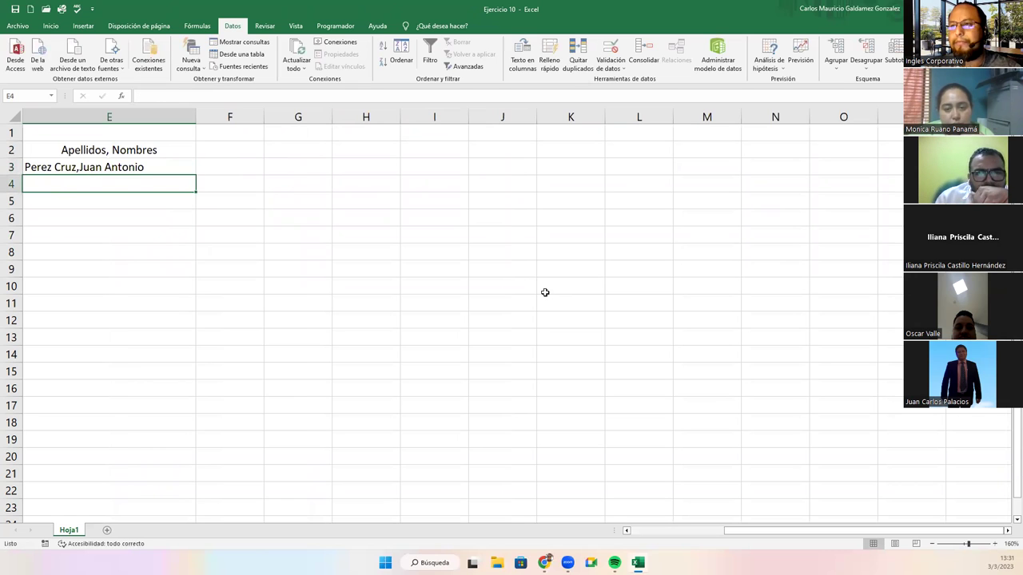
{"action": "key", "text": "Up"}
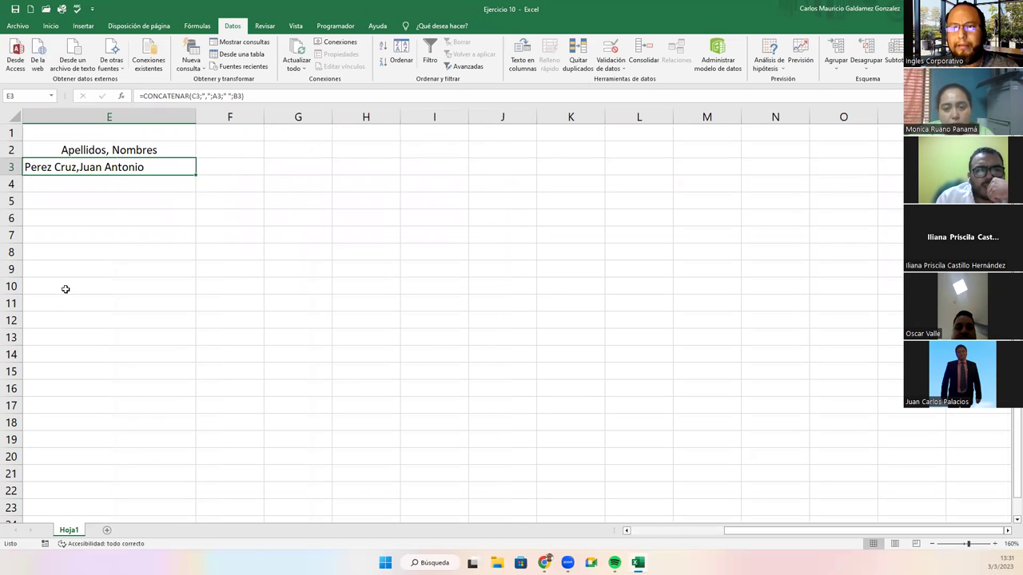
- Change the E3 separator to a comma followed by a space
{"action": "left_click", "coordinate": [648, 534]}
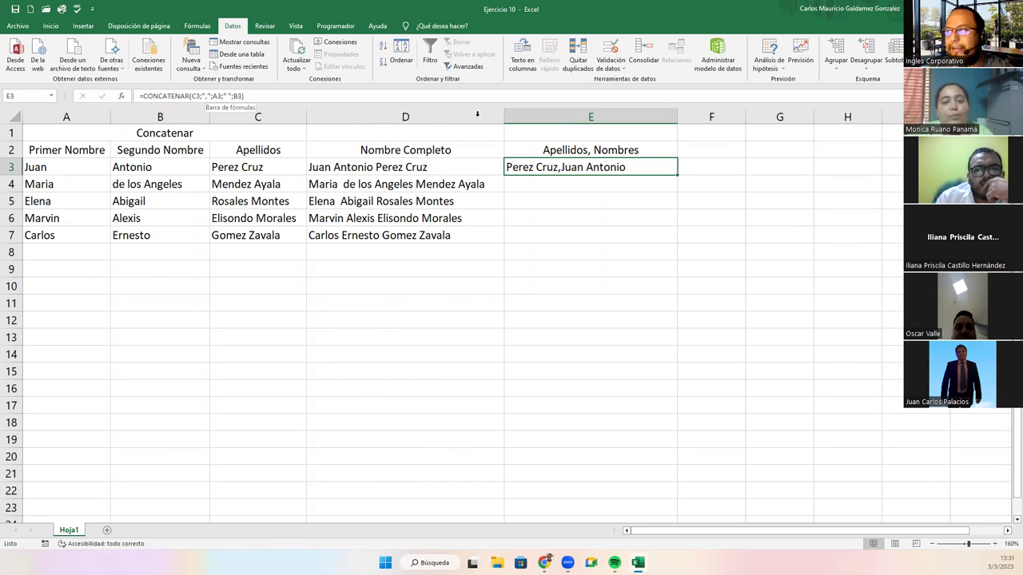
{"action": "double_click", "coordinate": [562, 167]}
{"action": "left_click", "coordinate": [608, 167]}
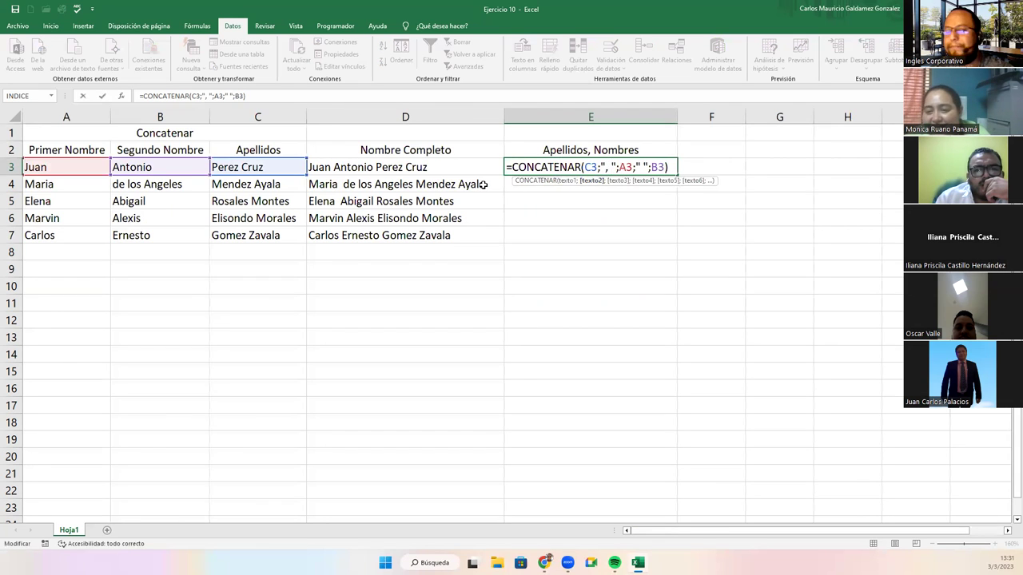
{"action": "key", "text": "Return"}
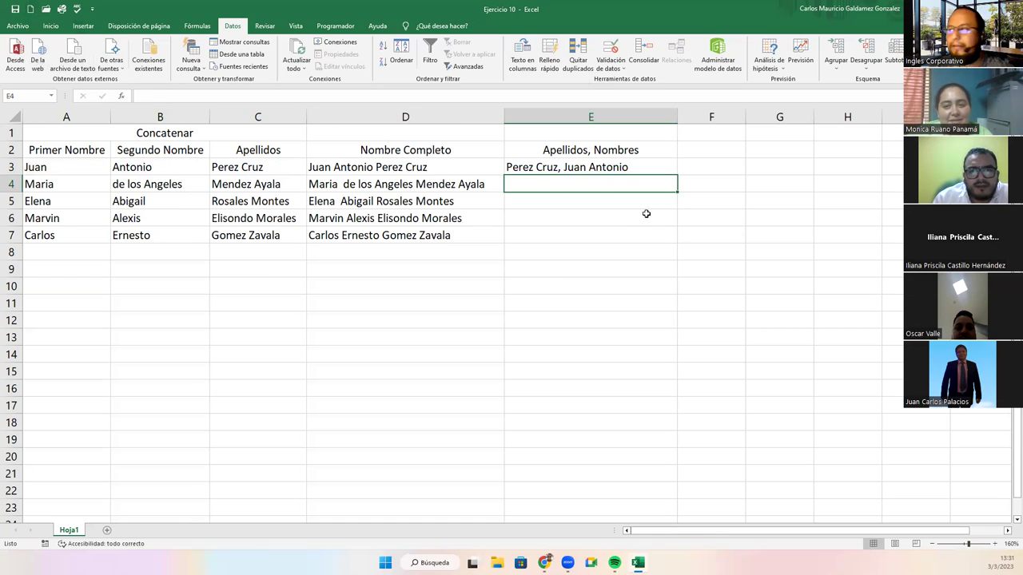
{"action": "left_click", "coordinate": [567, 170]}
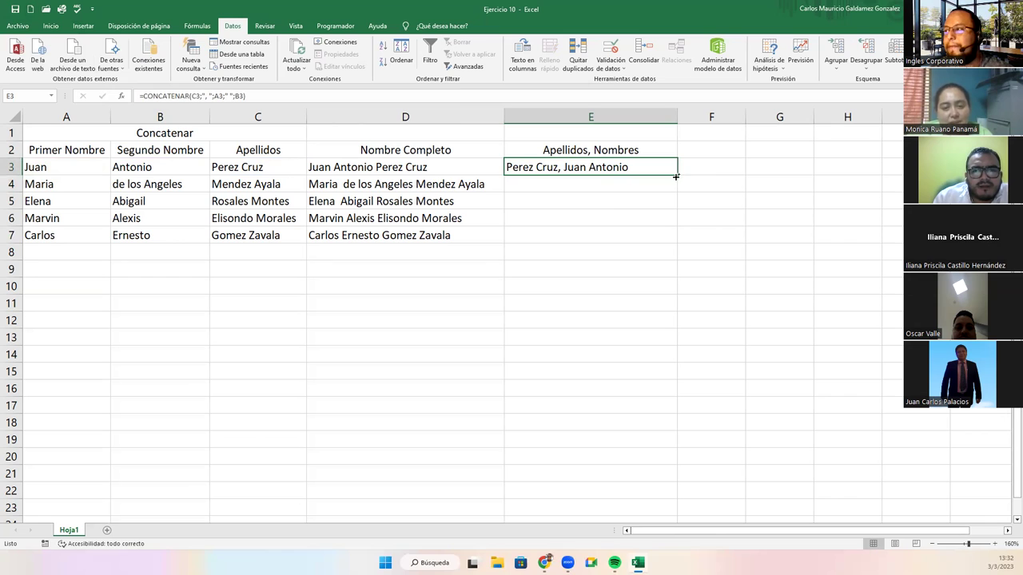
- Fill the surname-first formula down to E7, autofit column E, and re-edit E3's separator
{"action": "left_click_drag", "start_coordinate": [676, 177], "coordinate": [681, 245]}
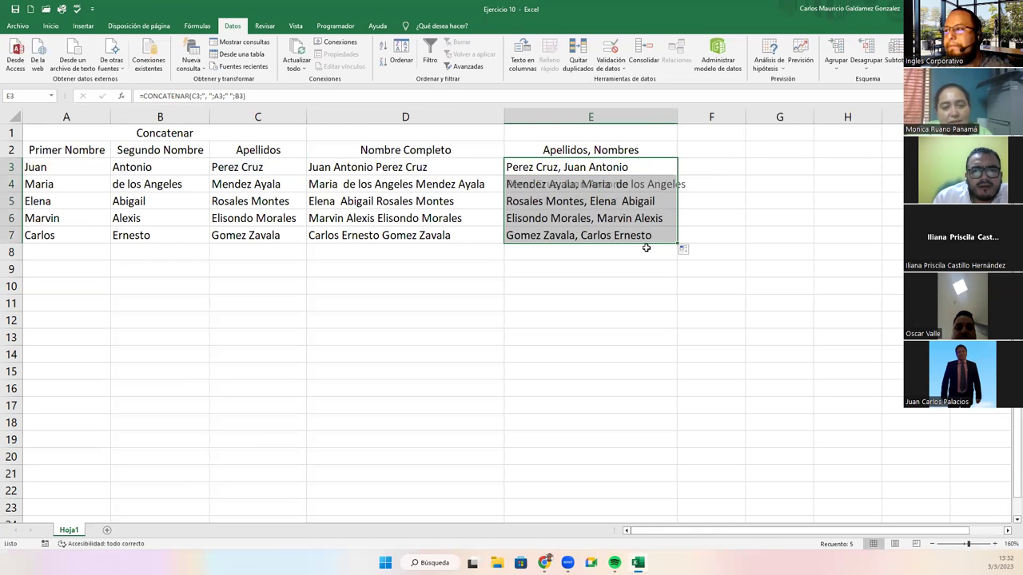
{"action": "double_click", "coordinate": [679, 115]}
{"action": "left_click", "coordinate": [624, 219]}
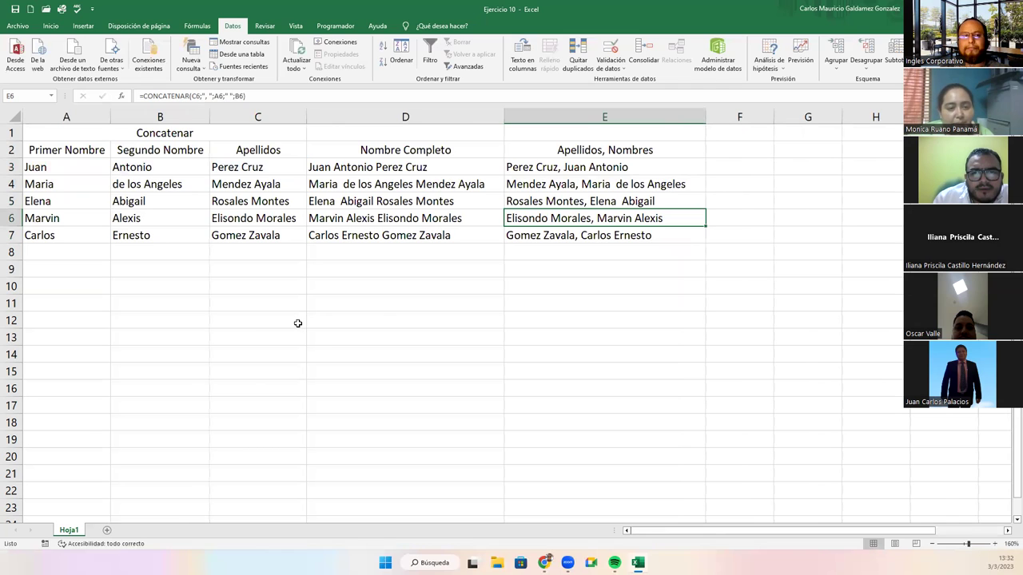
{"action": "left_click", "coordinate": [641, 169]}
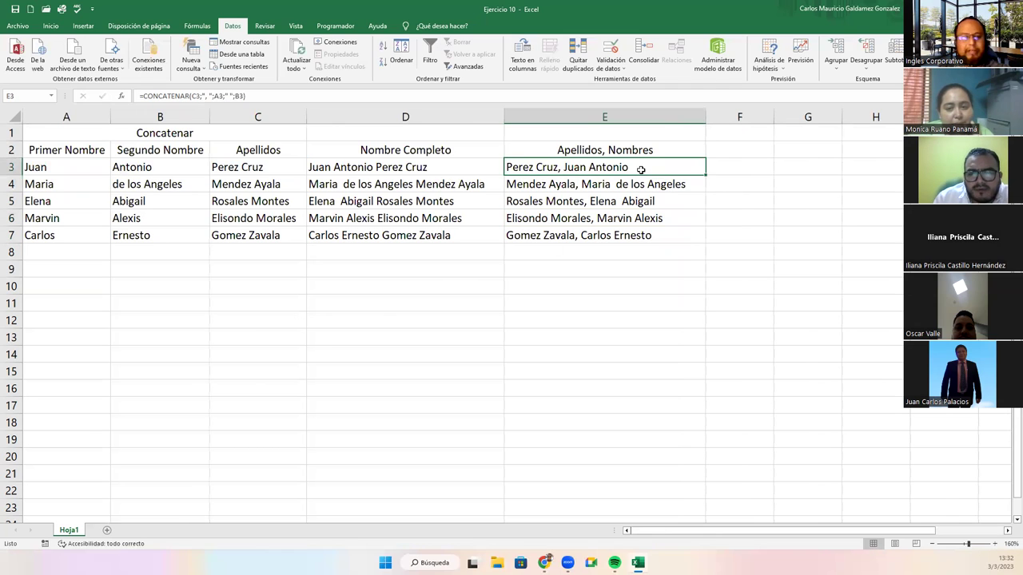
{"action": "double_click", "coordinate": [640, 168]}
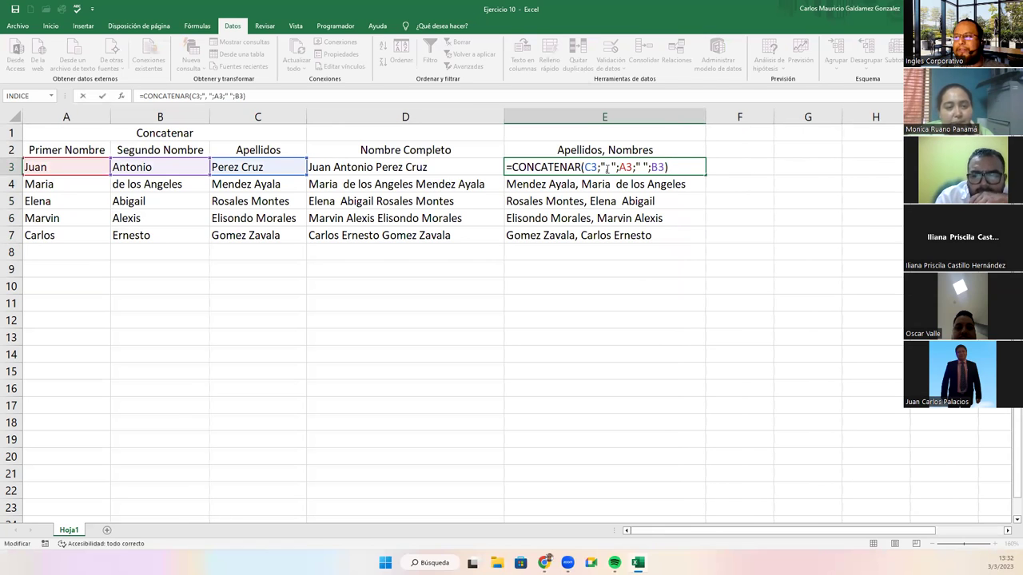
{"action": "left_click", "coordinate": [607, 168]}
{"action": "type", "text": ","}
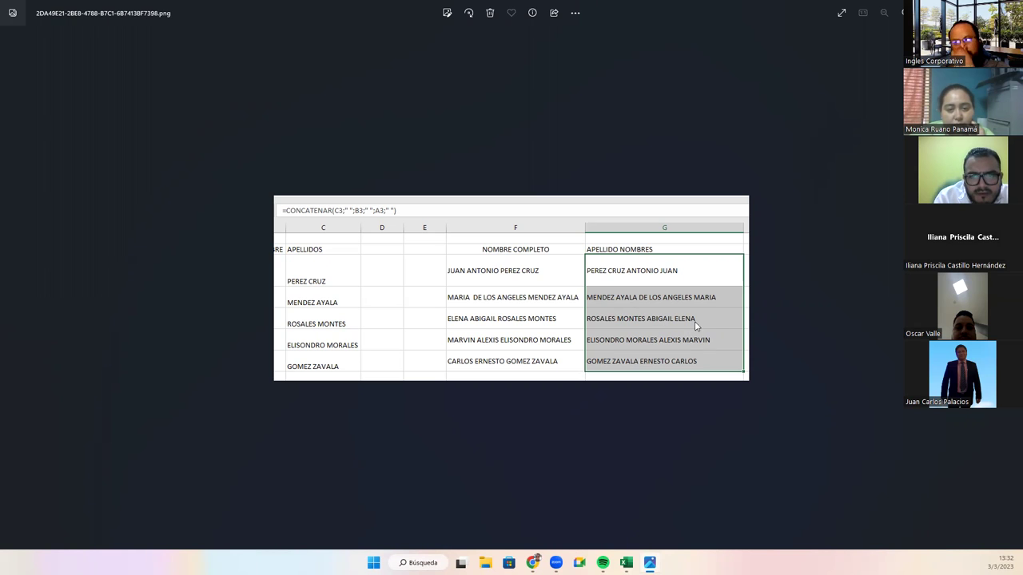
- Close the Photos reference image to get back to the workbook
{"action": "key", "text": "alt+F4"}
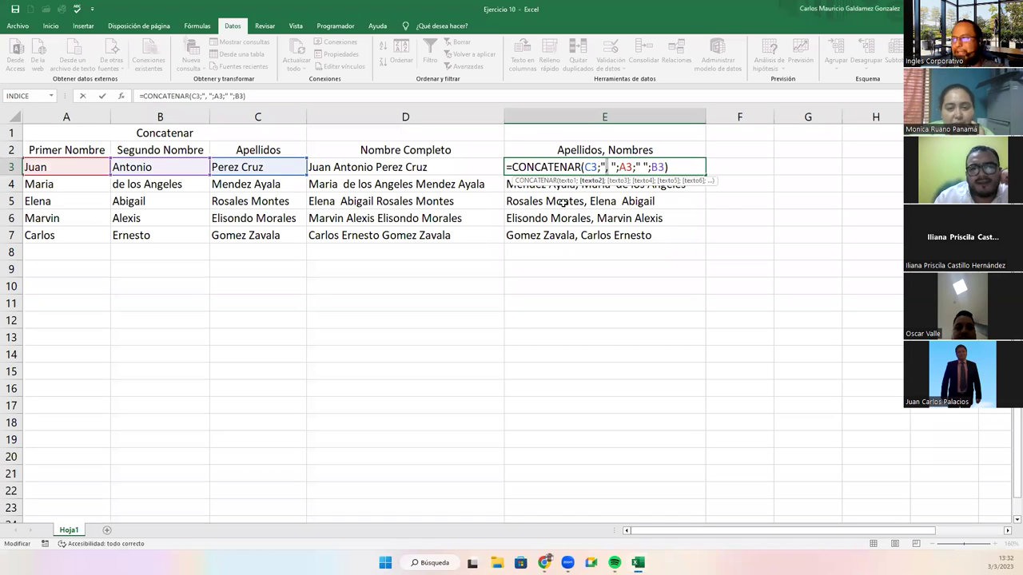
{"action": "left_click", "coordinate": [605, 152]}
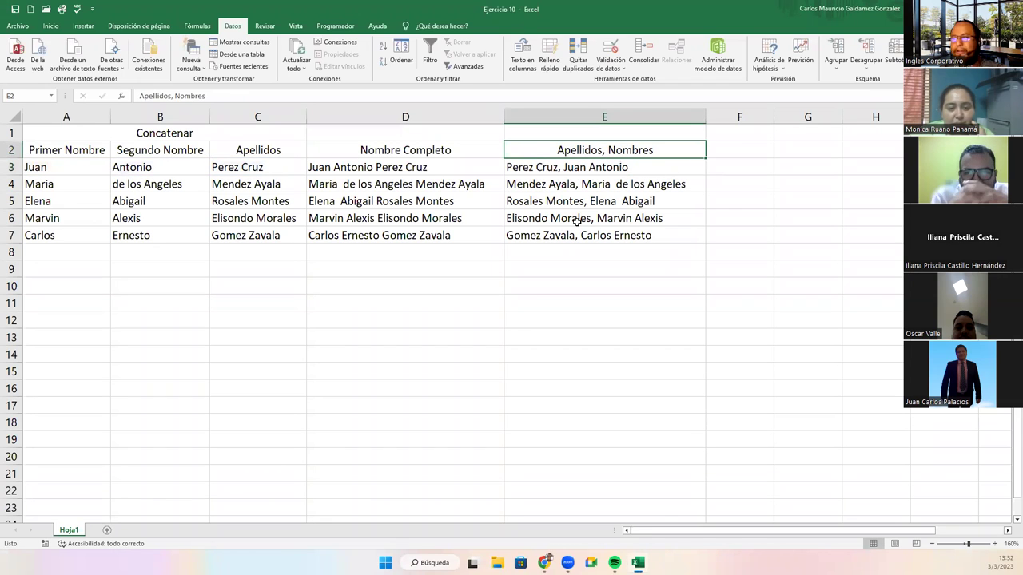
{"action": "left_click", "coordinate": [214, 303]}
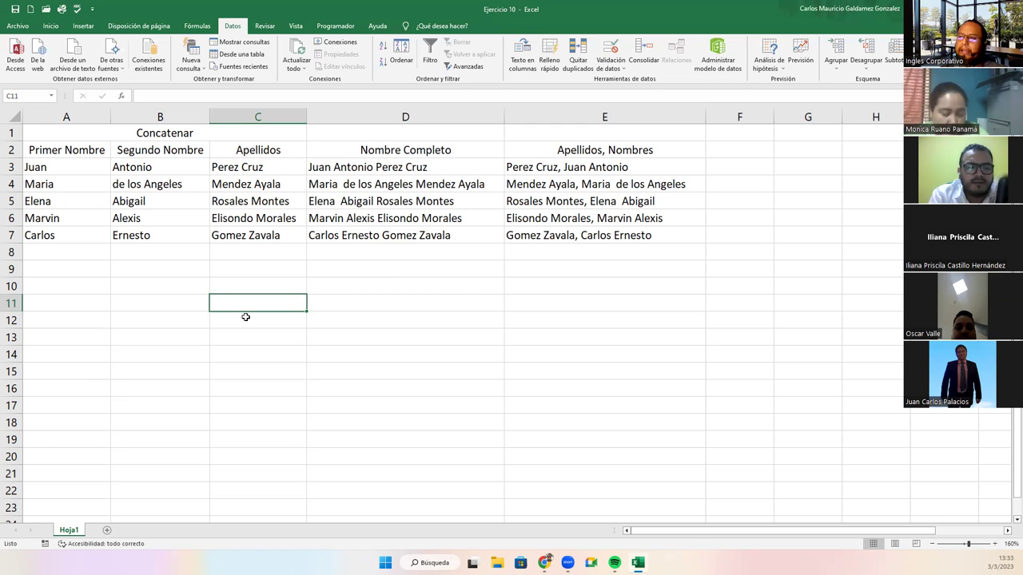
- Type the sample words MAYUSCULAS in B11 and minisculas in B12
{"action": "left_click", "coordinate": [161, 307]}
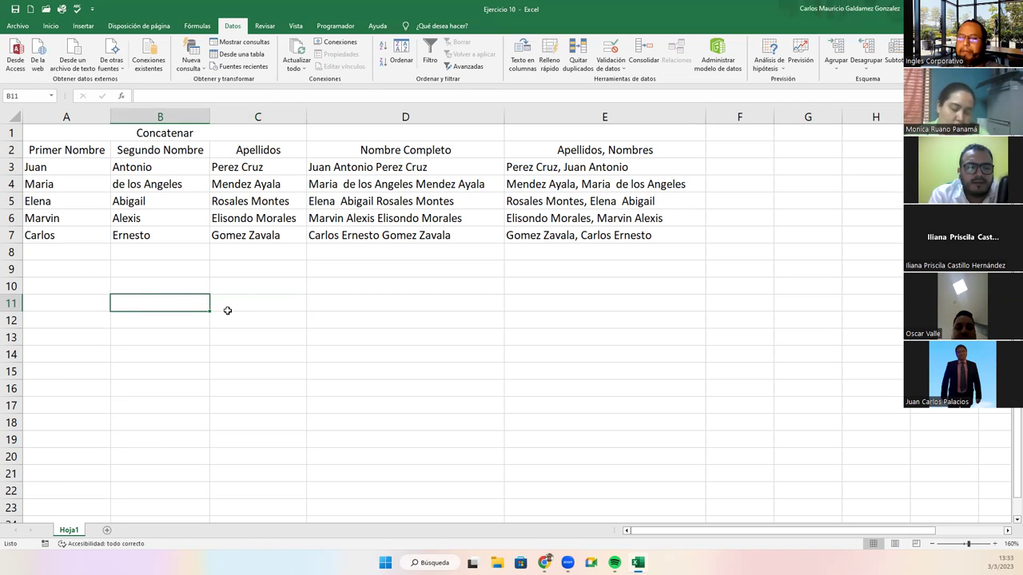
{"action": "type", "text": "MAYUSCULAS"}
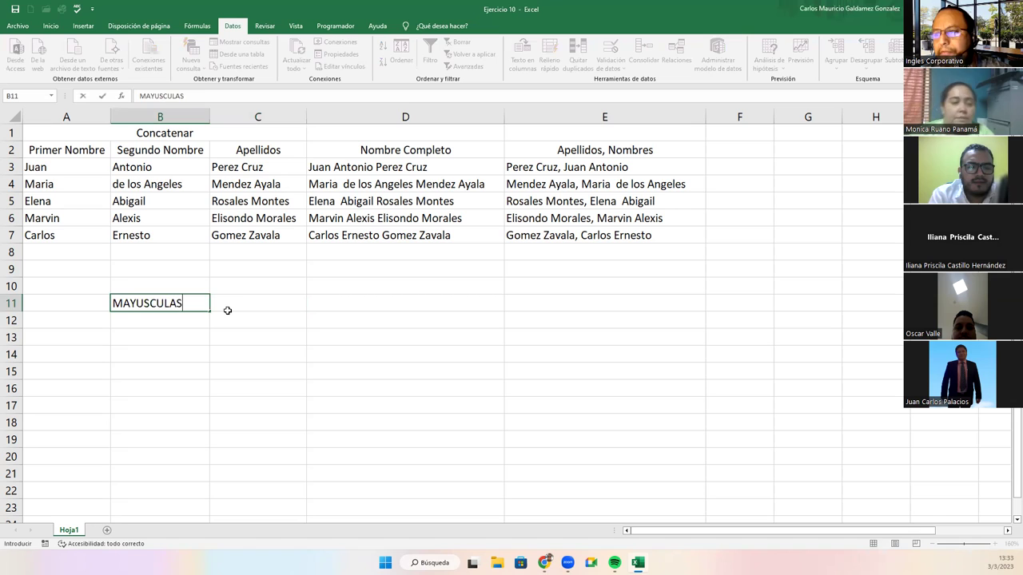
{"action": "key", "text": "Return"}
{"action": "type", "text": "minisculas"}
{"action": "key", "text": "Return"}
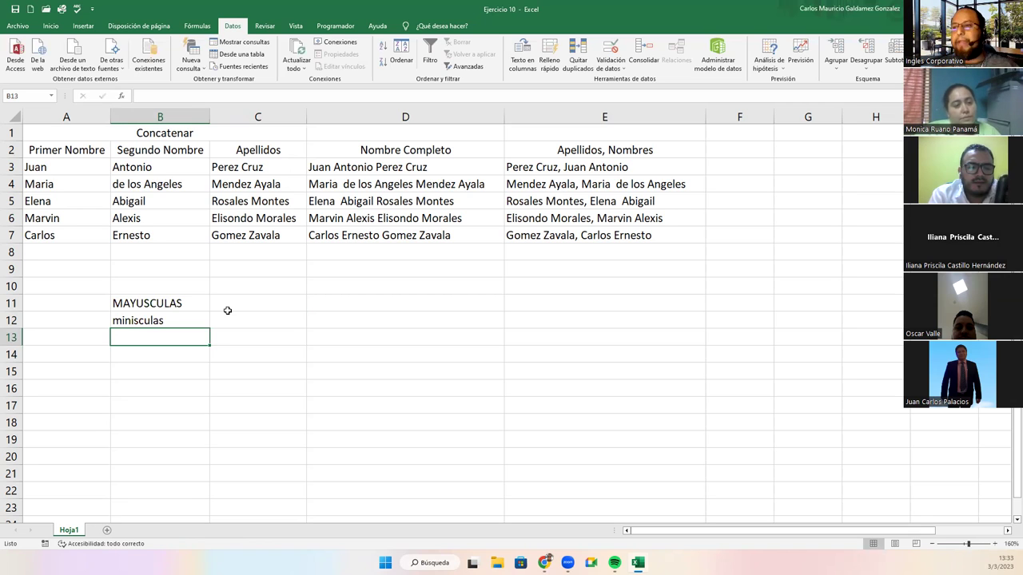
- Enter =MAYUSC(B12) in C11 so it shows MINISCULAS
{"action": "left_click", "coordinate": [228, 307]}
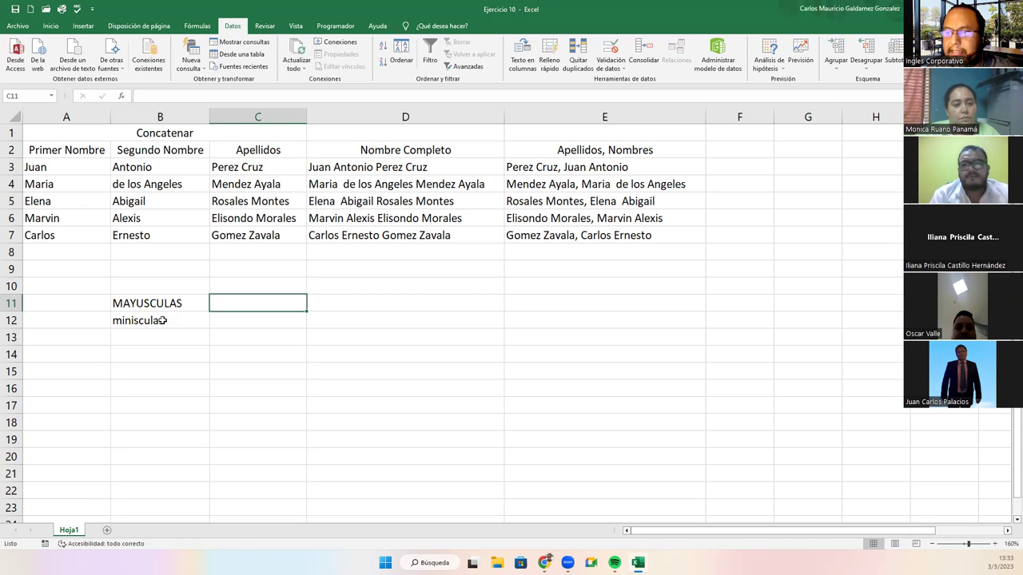
{"action": "left_click", "coordinate": [195, 307]}
{"action": "left_click", "coordinate": [216, 309]}
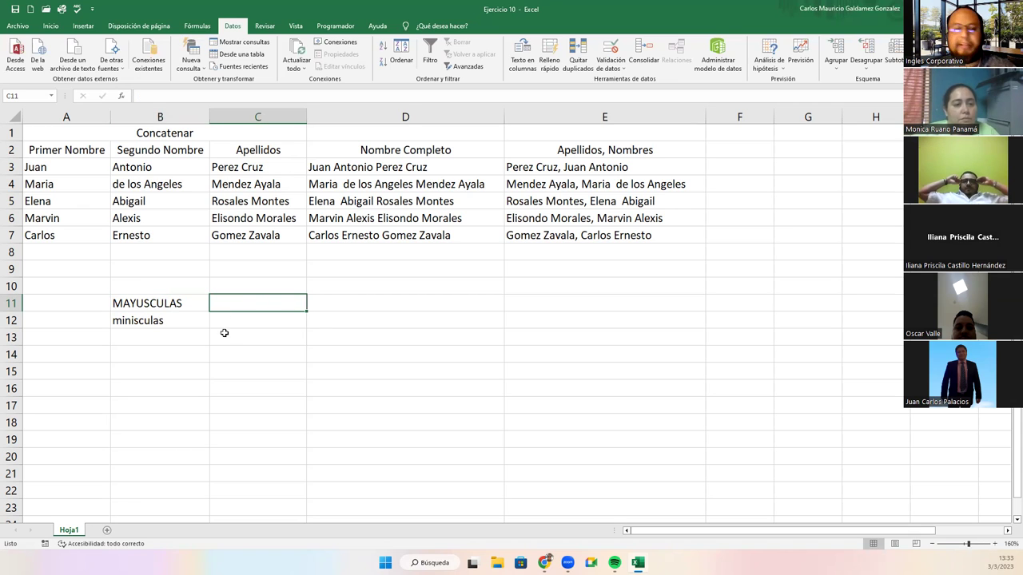
{"action": "type", "text": "="}
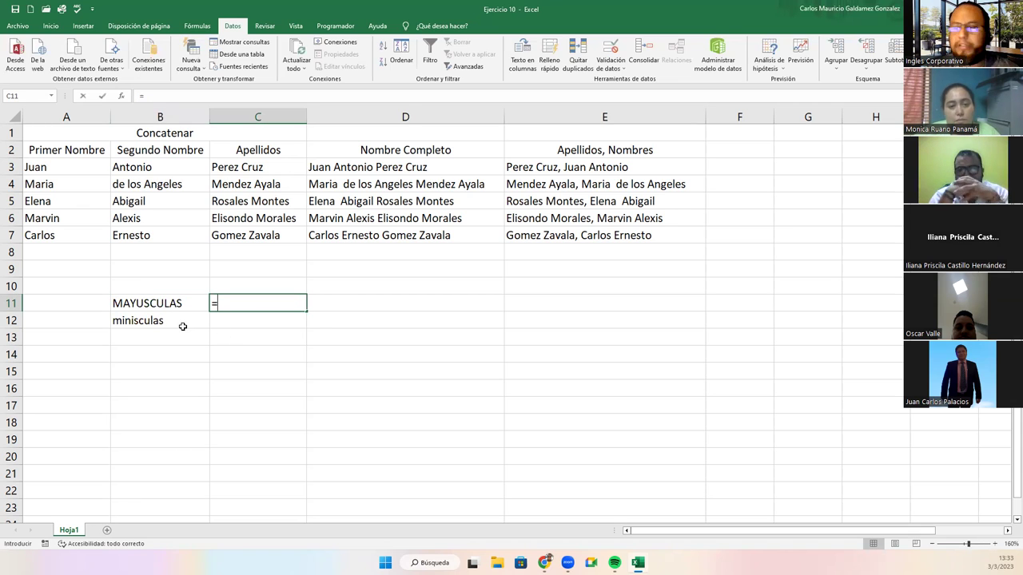
{"action": "type", "text": "mayus"}
{"action": "key", "text": "Tab"}
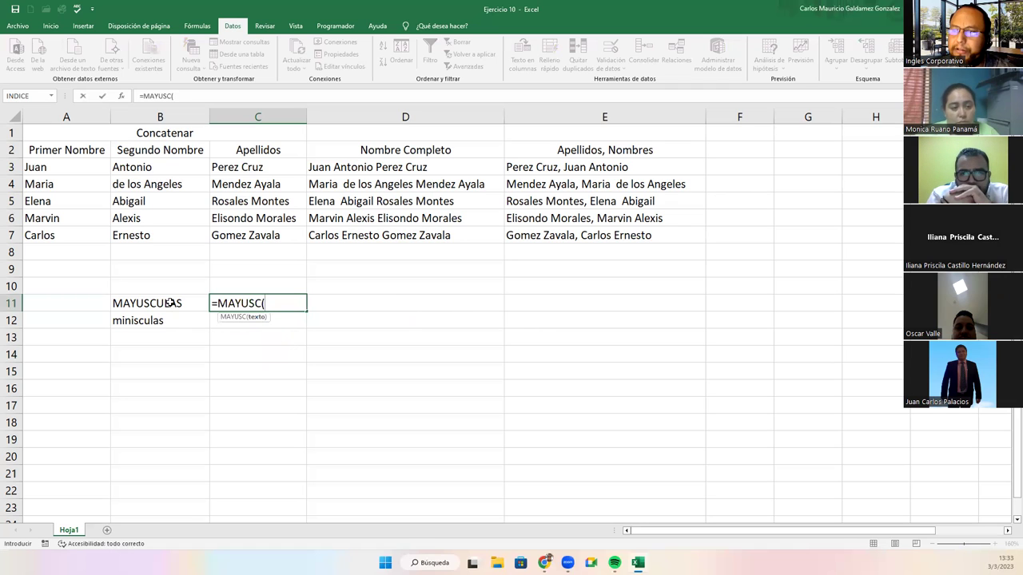
{"action": "left_click", "coordinate": [161, 325]}
{"action": "type", "text": ")"}
{"action": "key", "text": "Return"}
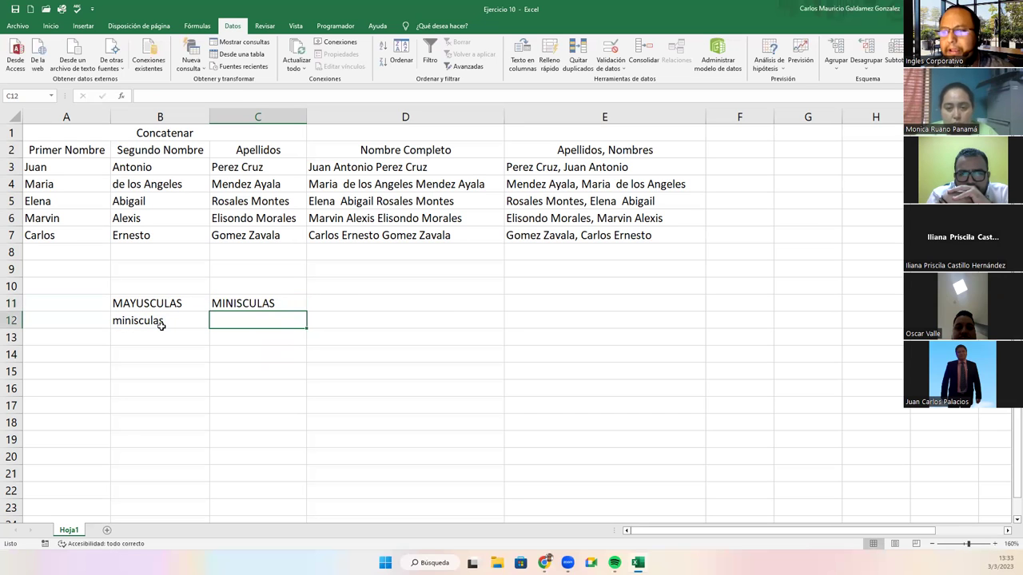
- Enter =MINUSC(B11) in C12 so it shows mayusculas
{"action": "type", "text": "="}
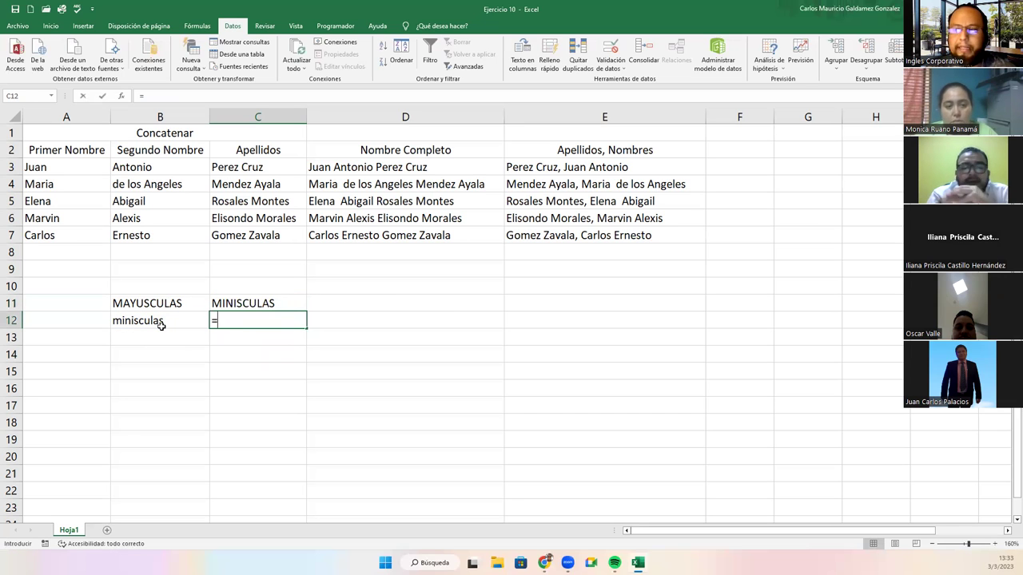
{"action": "type", "text": "min"}
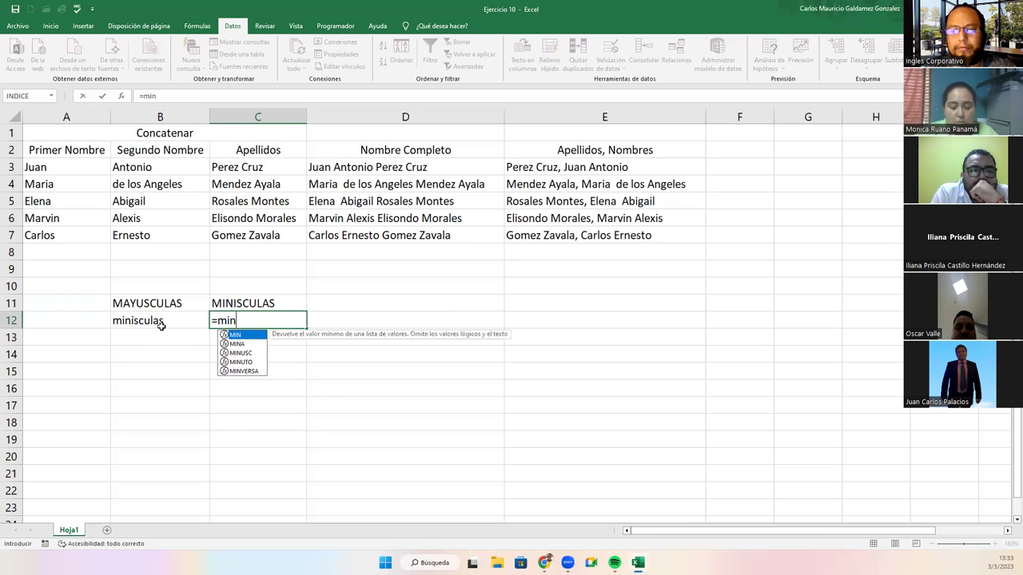
{"action": "type", "text": "usc"}
{"action": "key", "text": "Tab"}
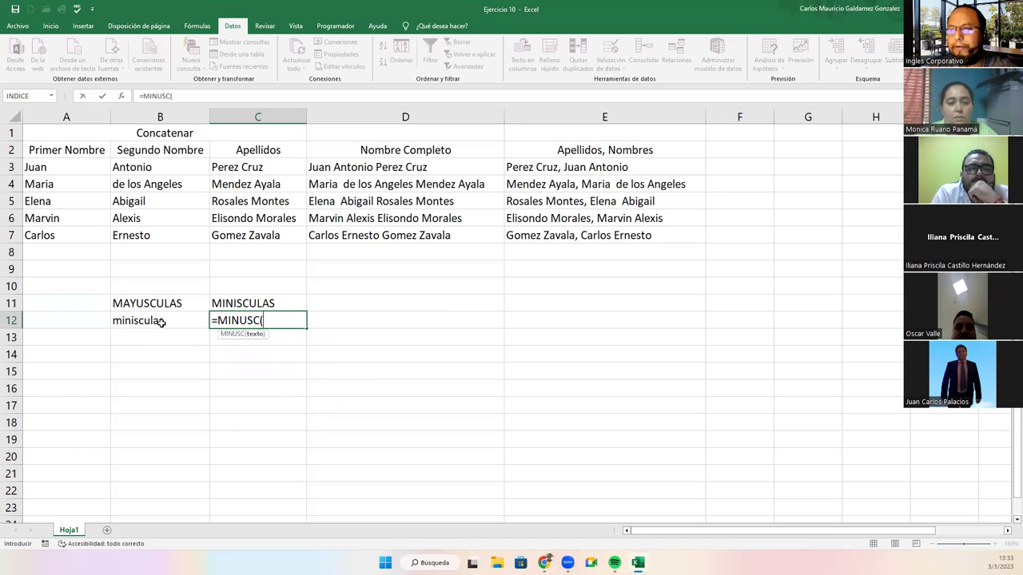
{"action": "left_click", "coordinate": [159, 304]}
{"action": "type", "text": ")"}
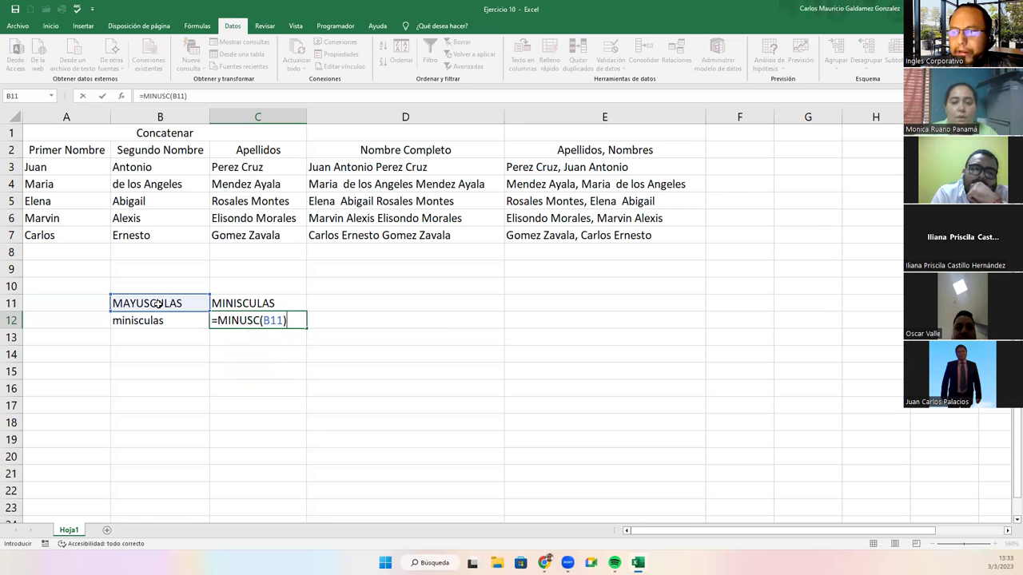
{"action": "key", "text": "Return"}
{"action": "key", "text": "Up"}
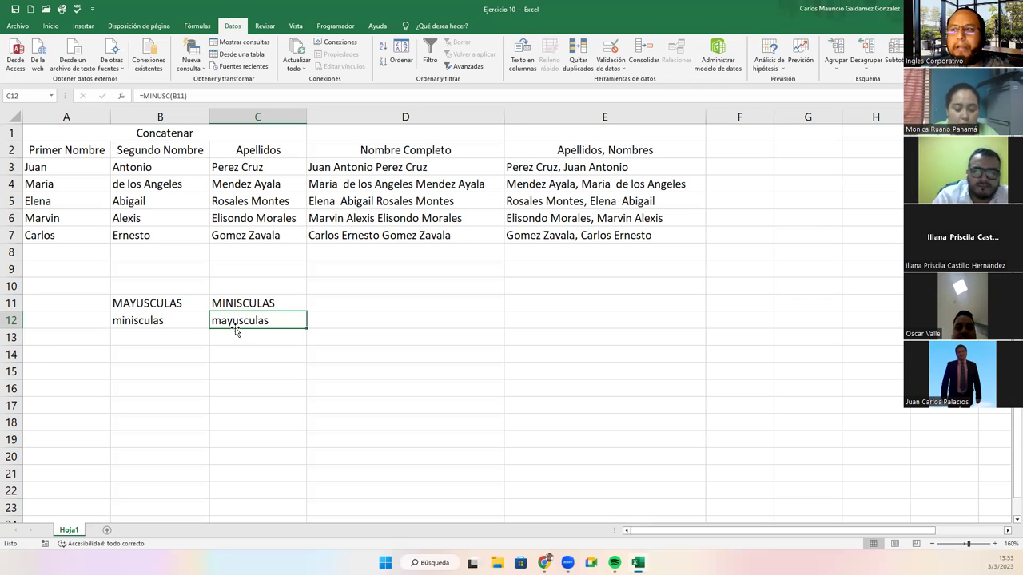
{"action": "left_click_drag", "start_coordinate": [213, 303], "coordinate": [212, 319]}
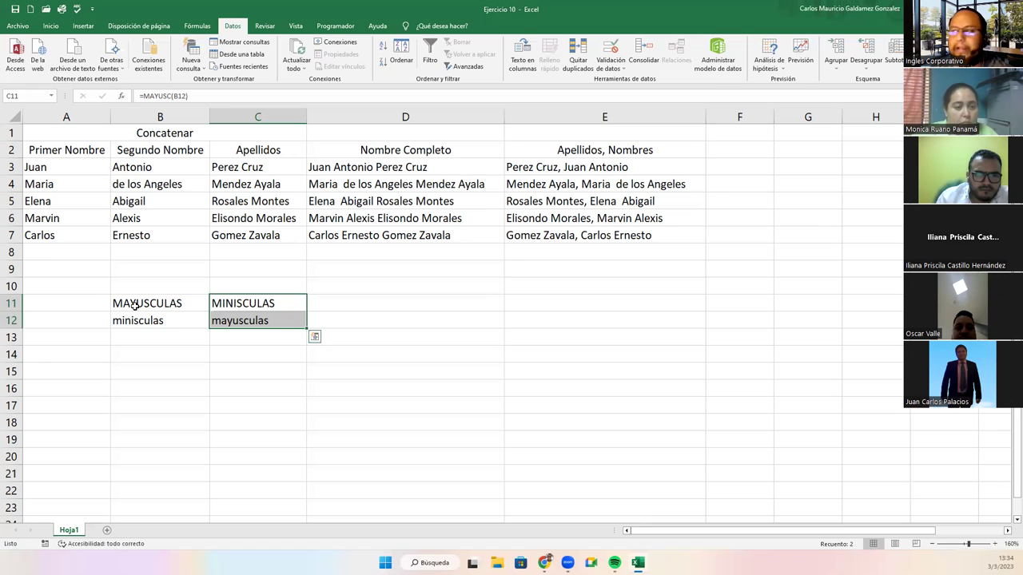
{"action": "left_click_drag", "start_coordinate": [377, 167], "coordinate": [612, 232]}
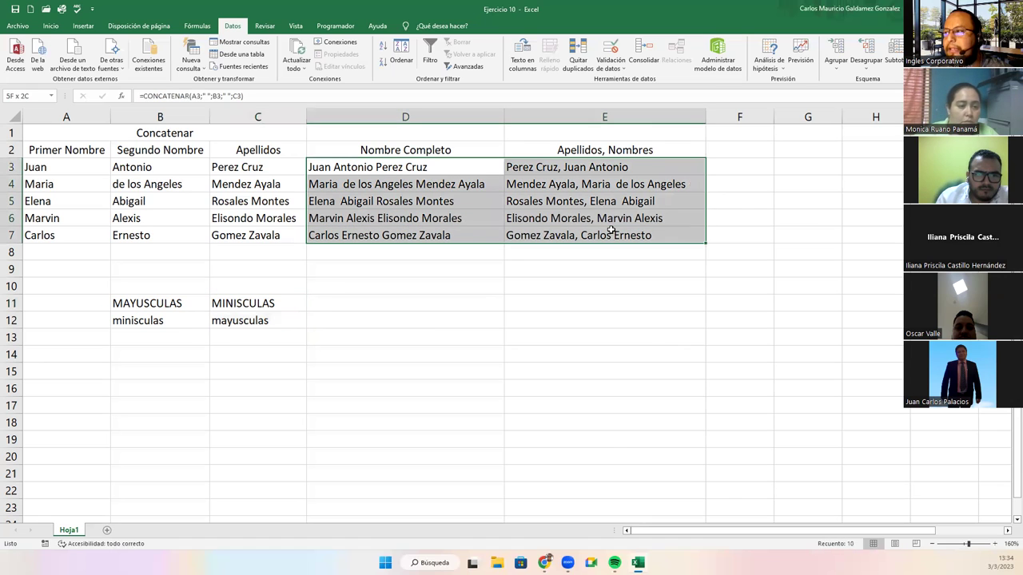
{"action": "right_click", "coordinate": [612, 233]}
{"action": "left_click", "coordinate": [637, 256]}
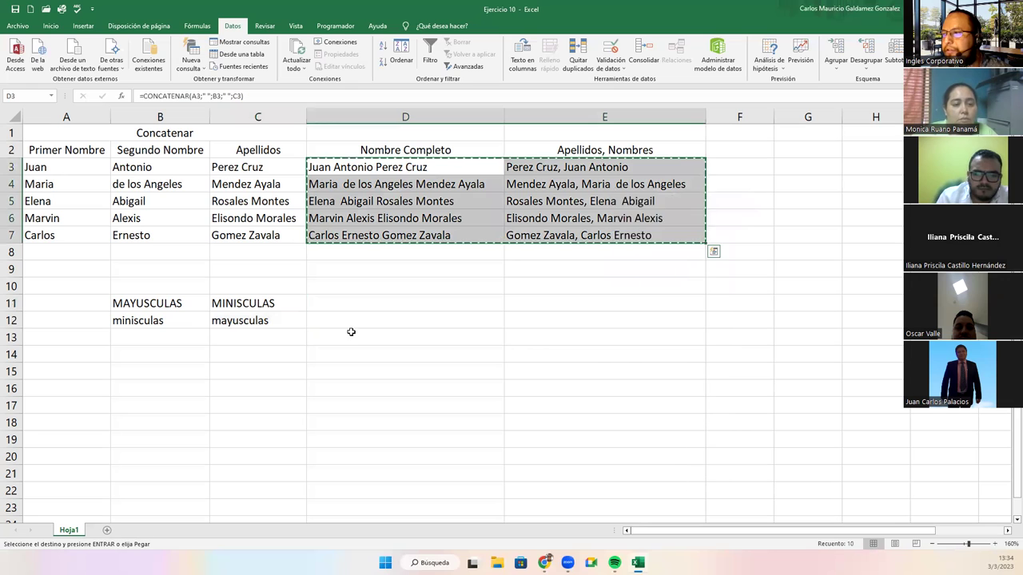
{"action": "left_click", "coordinate": [349, 334]}
{"action": "right_click", "coordinate": [384, 345]}
{"action": "mouse_move", "coordinate": [466, 152]}
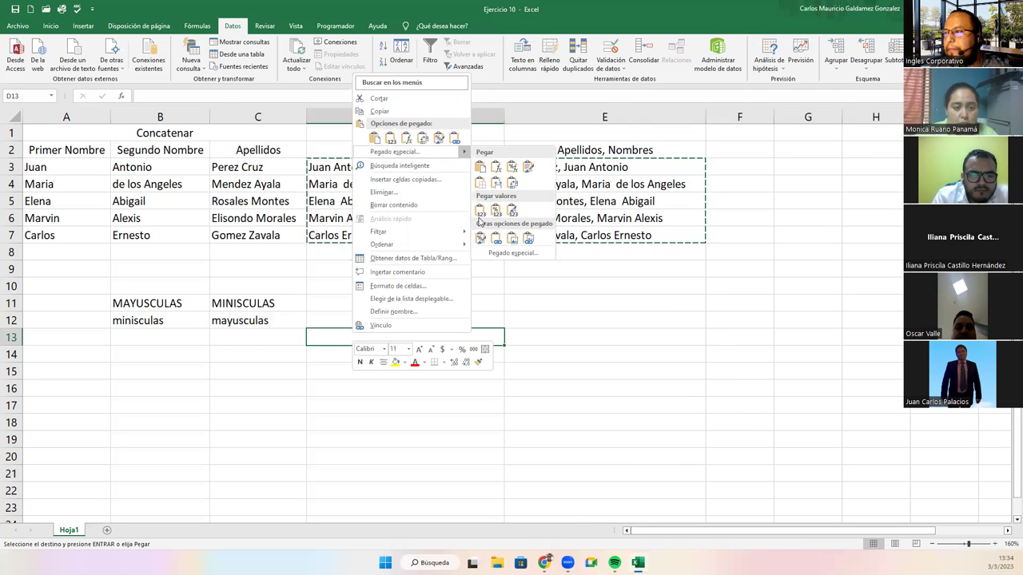
{"action": "left_click", "coordinate": [479, 210]}
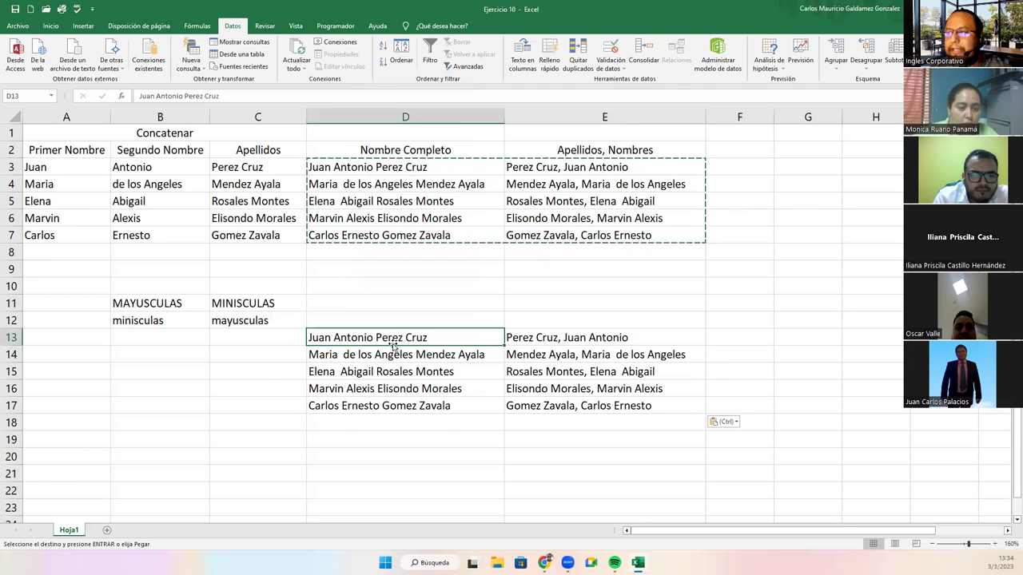
{"action": "left_click_drag", "start_coordinate": [387, 335], "coordinate": [555, 405]}
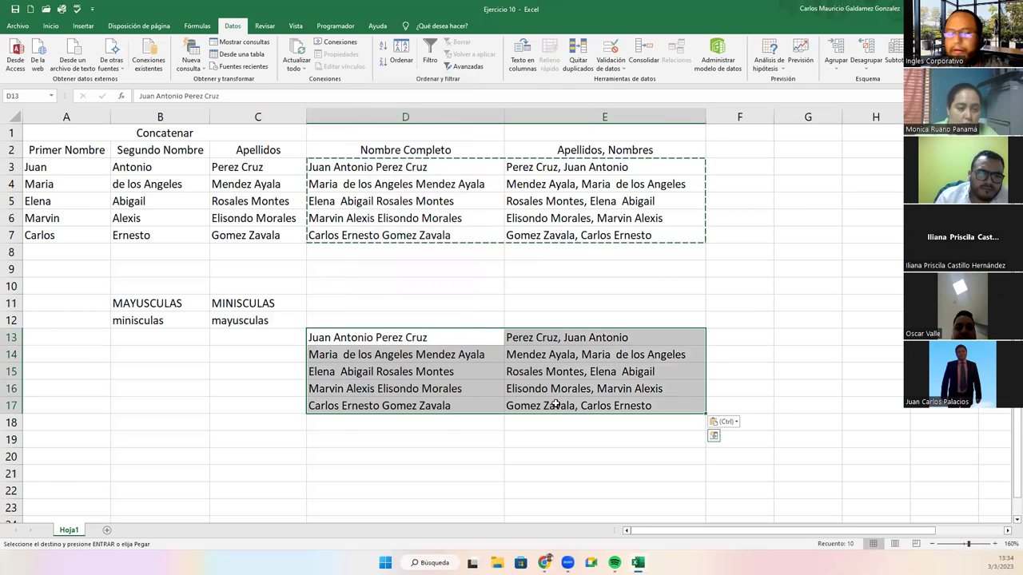
{"action": "key", "text": "Delete"}
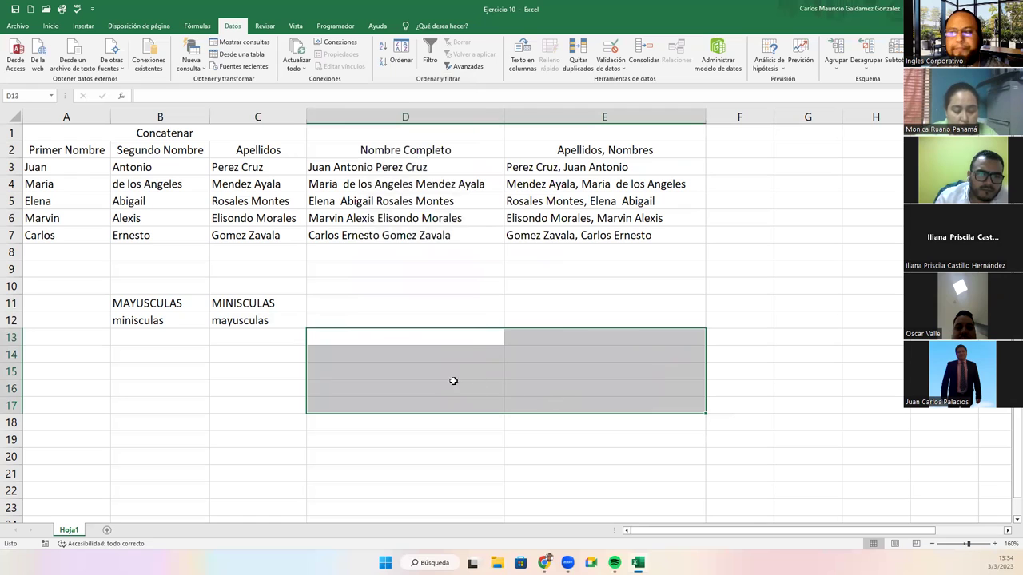
{"action": "left_click", "coordinate": [244, 373]}
{"action": "left_click_drag", "start_coordinate": [222, 310], "coordinate": [225, 320]}
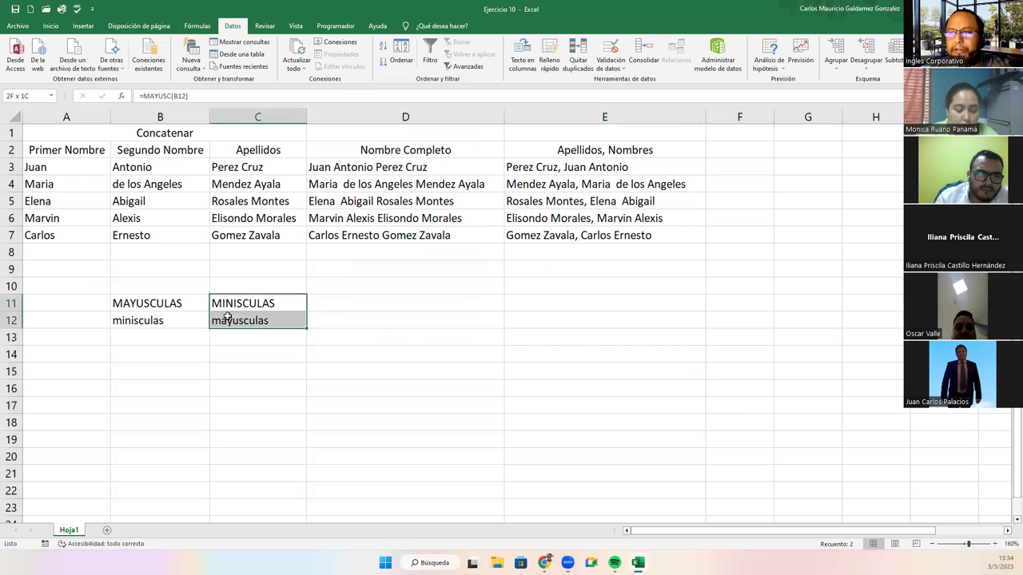
{"action": "right_click", "coordinate": [229, 321]}
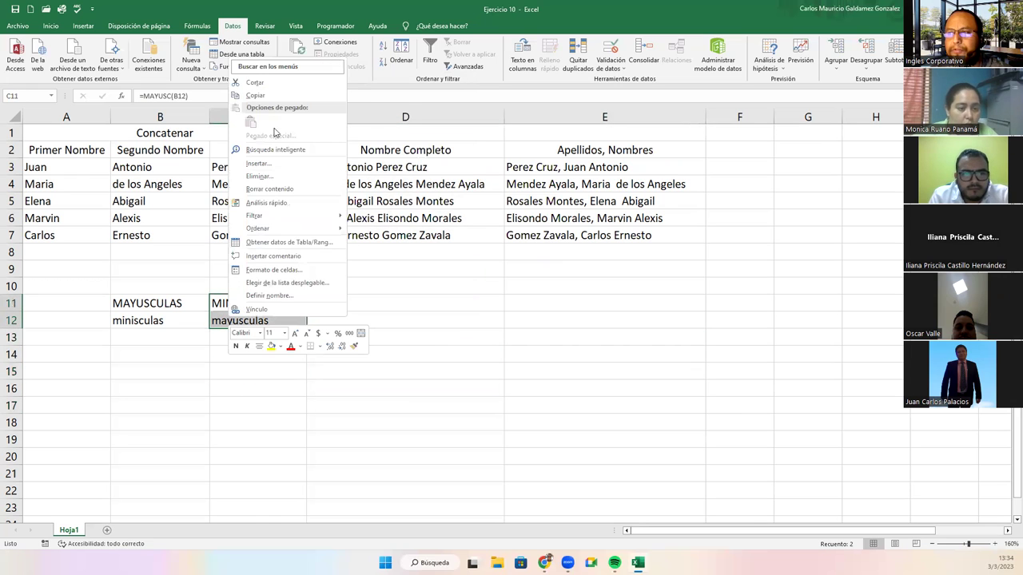
{"action": "left_click", "coordinate": [255, 95]}
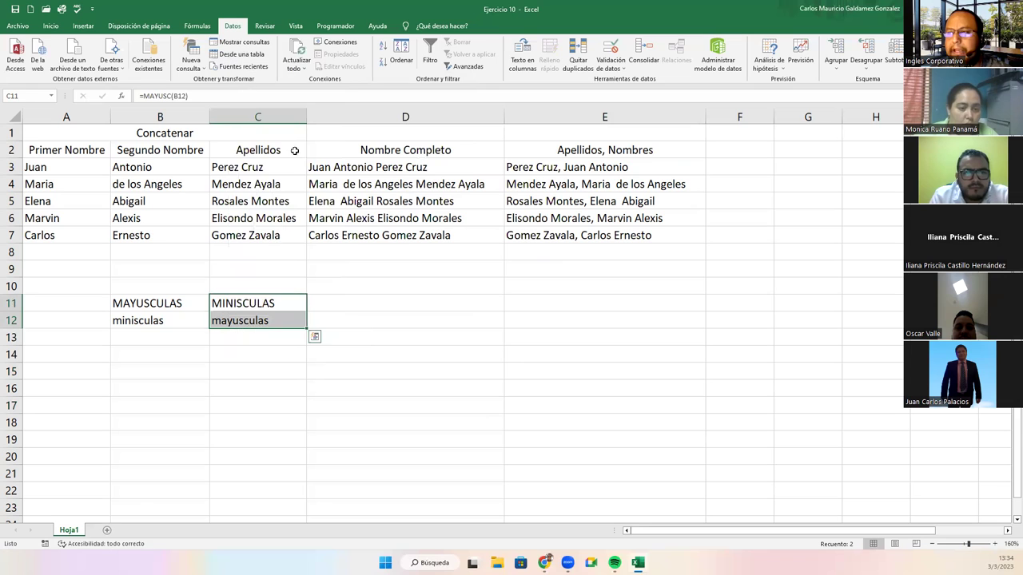
{"action": "left_click", "coordinate": [254, 370]}
{"action": "right_click", "coordinate": [250, 373]}
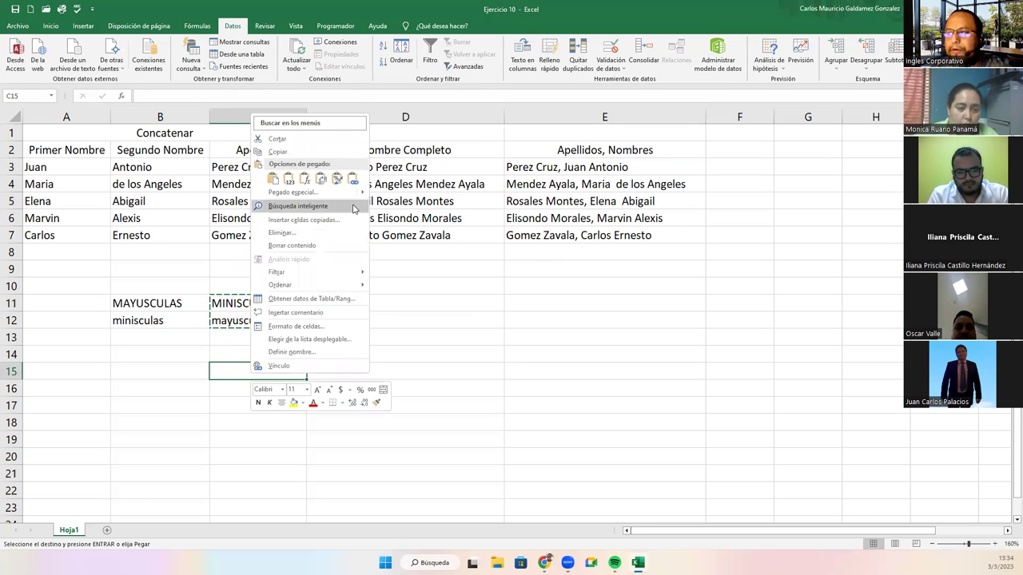
{"action": "mouse_move", "coordinate": [358, 192]}
{"action": "left_click", "coordinate": [378, 251]}
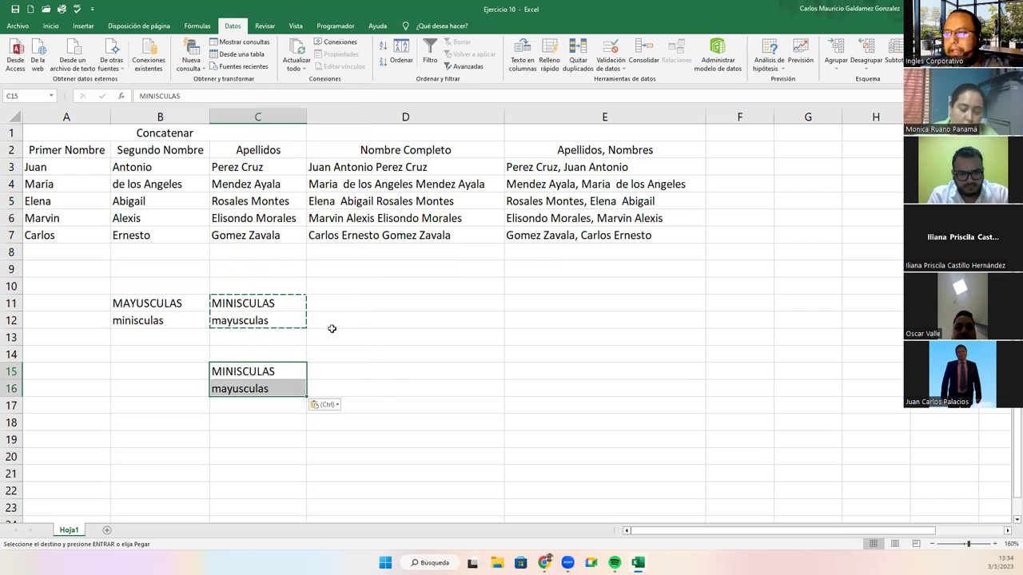
{"action": "left_click", "coordinate": [241, 389]}
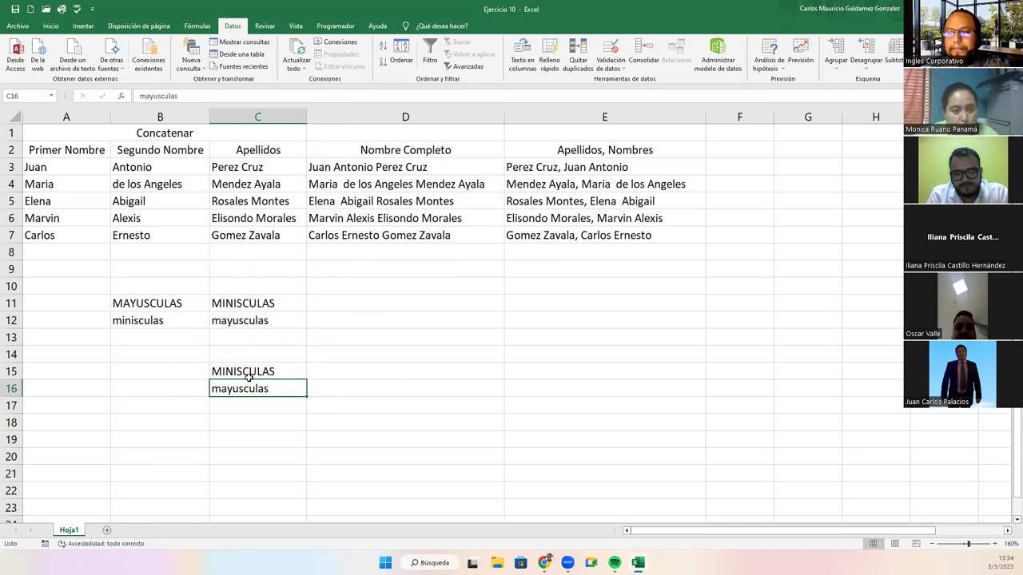
{"action": "left_click_drag", "start_coordinate": [242, 391], "coordinate": [249, 380]}
{"action": "key", "text": "Delete"}
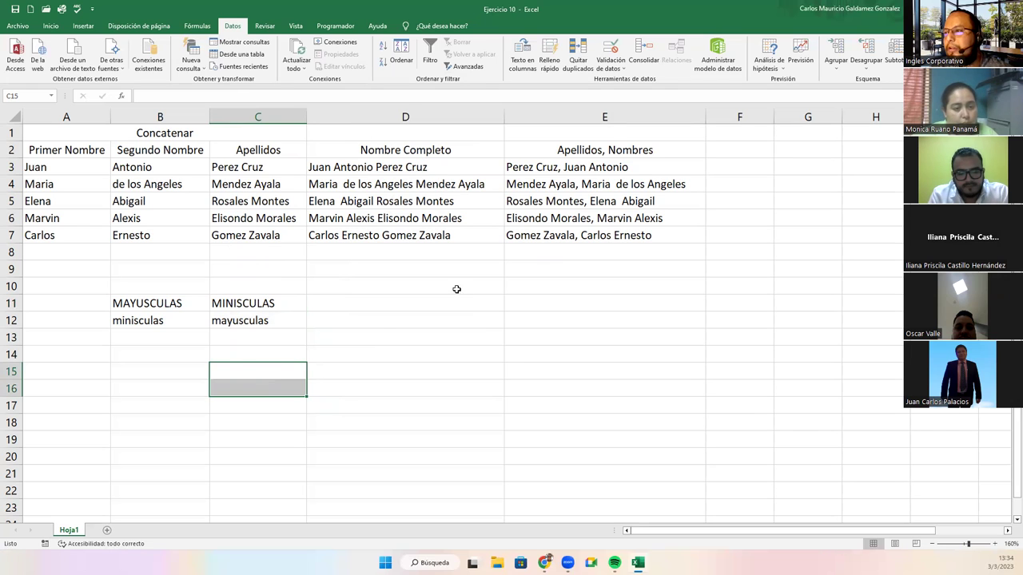
- Enter the header NOMBRE COMPLETO in cell F2
{"action": "left_click", "coordinate": [340, 301]}
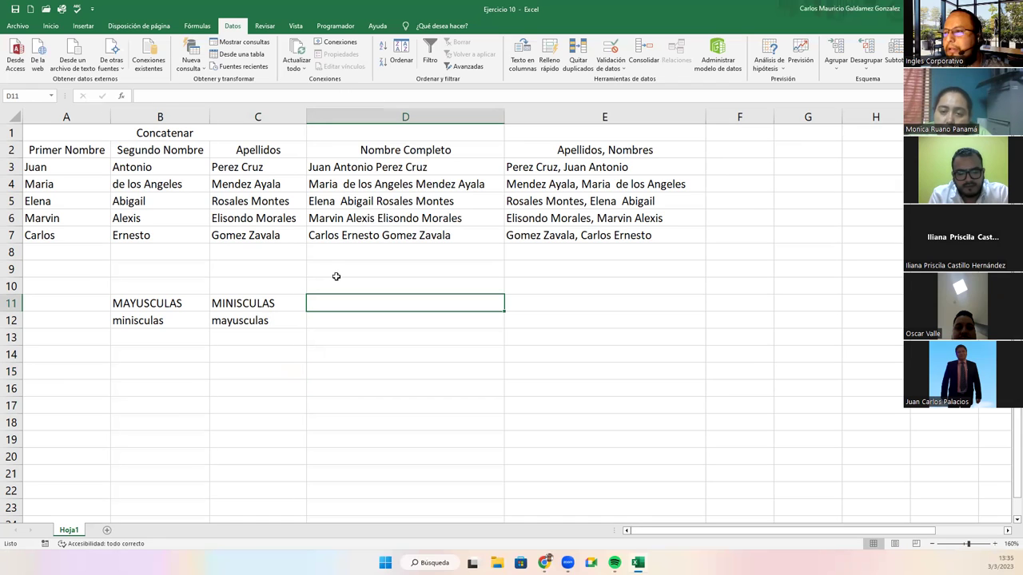
{"action": "scroll", "coordinate": [337, 282], "scroll_direction": "down", "scroll_amount": 1}
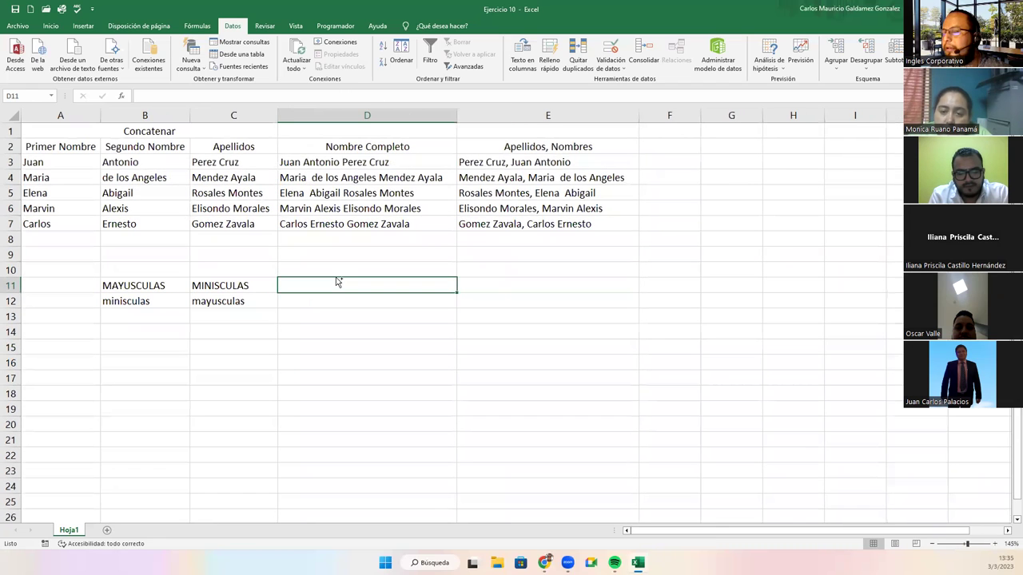
{"action": "left_click", "coordinate": [652, 148]}
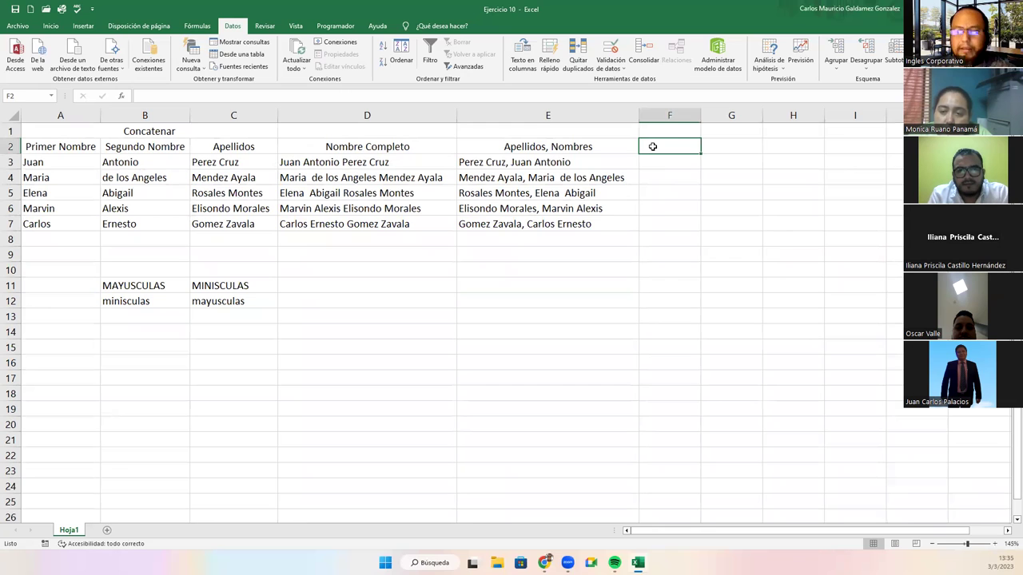
{"action": "type", "text": "NOMBRE COMPLETO"}
{"action": "key", "text": "Return"}
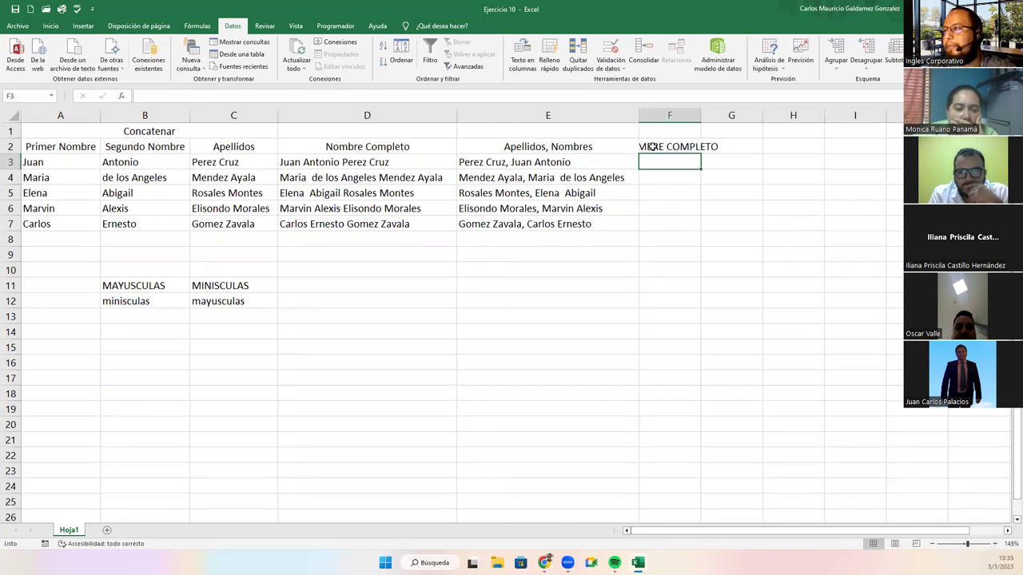
{"action": "key", "text": "Up"}
{"action": "key", "text": "Right"}
- Enter 'apellidos, nombres' in G2 and autofit columns F and G
{"action": "type", "text": "nombre"}
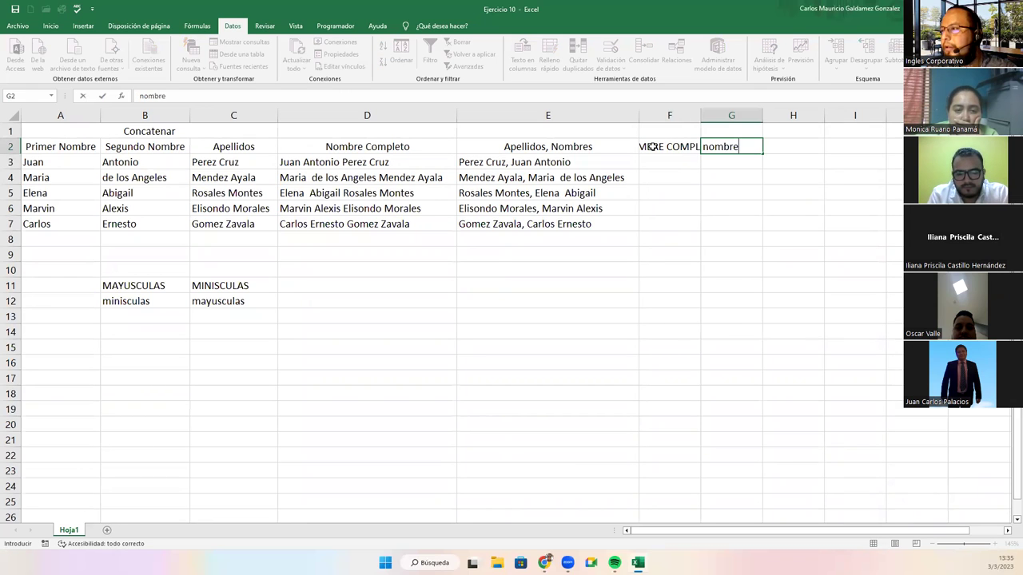
{"action": "key", "text": "BackSpace"}
{"action": "key", "text": "BackSpace"}
{"action": "key", "text": "BackSpace"}
{"action": "type", "text": "apellidos, nombres"}
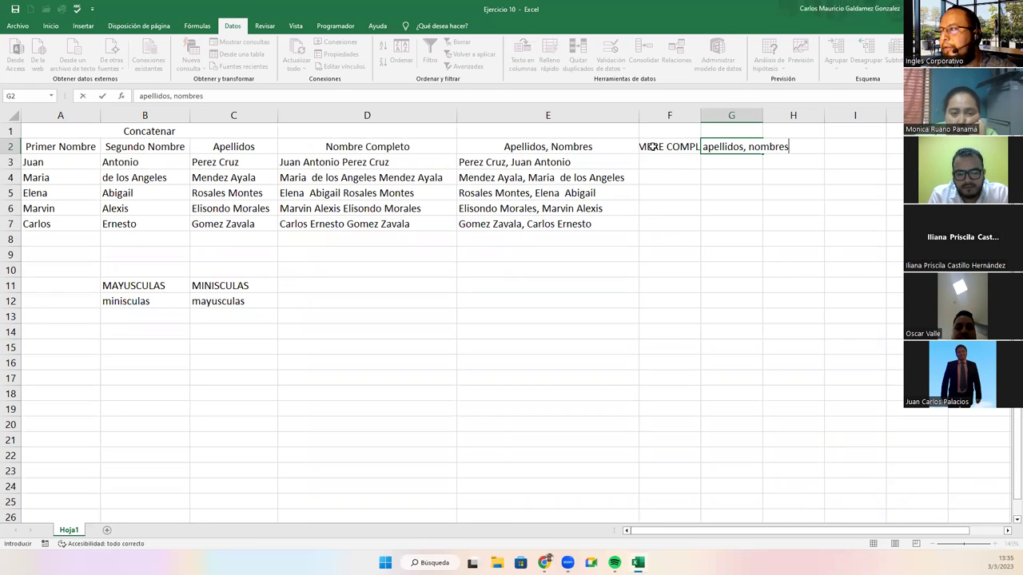
{"action": "key", "text": "Return"}
{"action": "double_click", "coordinate": [700, 115]}
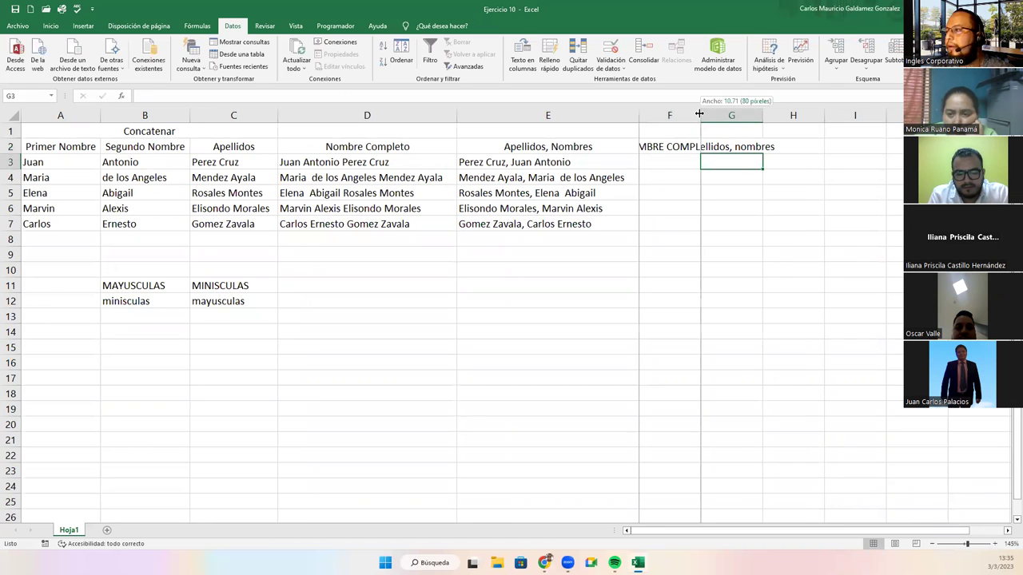
{"action": "double_click", "coordinate": [804, 115]}
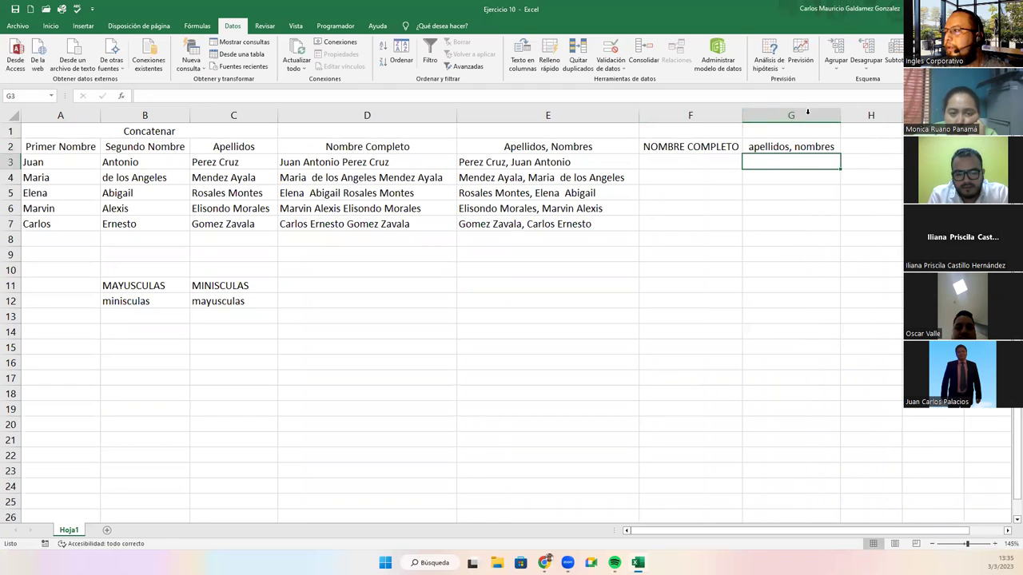
{"action": "left_click", "coordinate": [731, 161]}
- Enter =MAYUSC(D3) in F3 and fit column F to the uppercase name
{"action": "type", "text": "="}
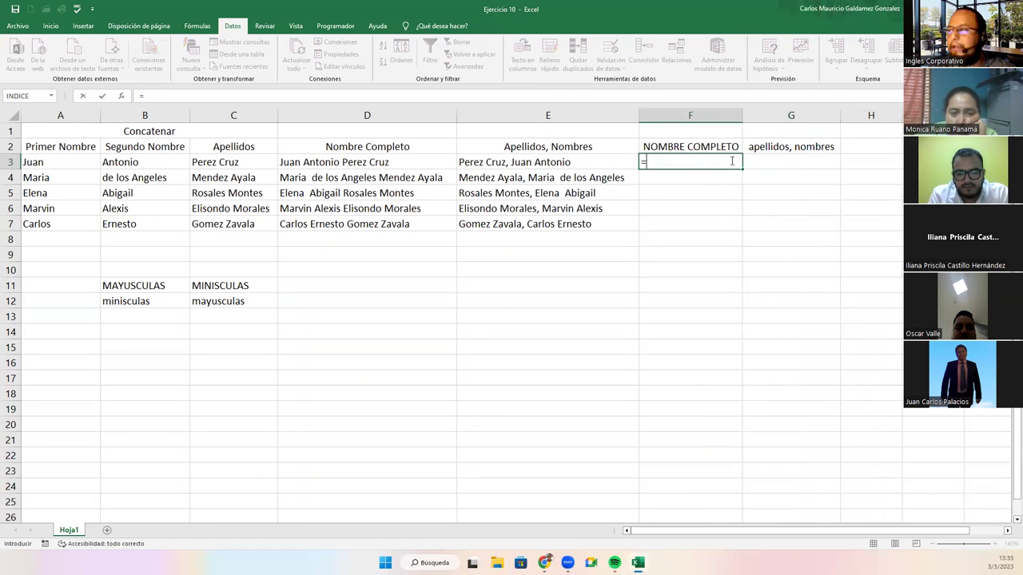
{"action": "type", "text": "mayu"}
{"action": "key", "text": "Tab"}
{"action": "key", "text": "Left"}
{"action": "key", "text": "Down"}
{"action": "key", "text": "Left"}
{"action": "key", "text": "Left"}
{"action": "key", "text": "Up"}
{"action": "key", "text": "Right"}
{"action": "type", "text": ")"}
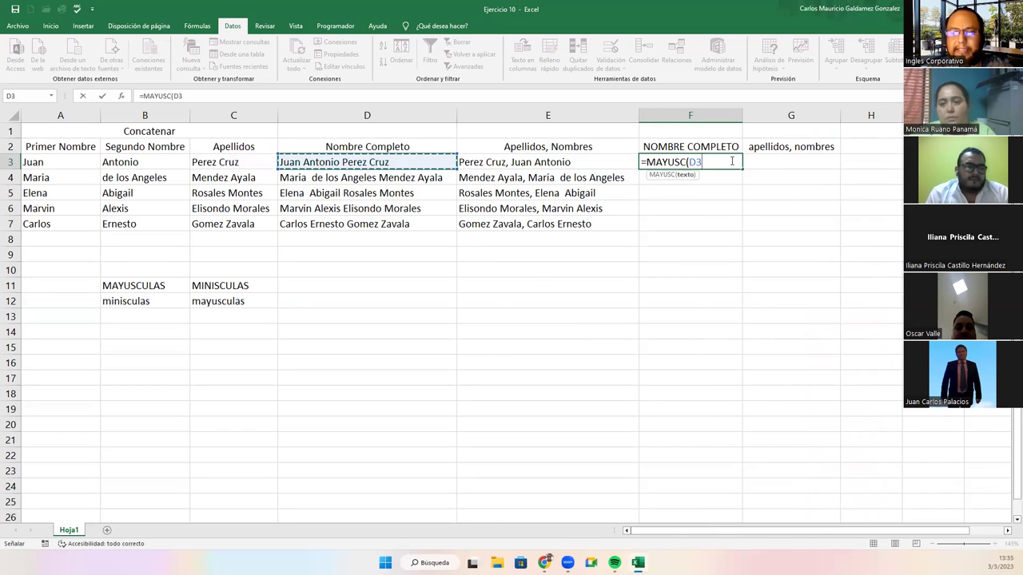
{"action": "key", "text": "Return"}
{"action": "left_click", "coordinate": [729, 163]}
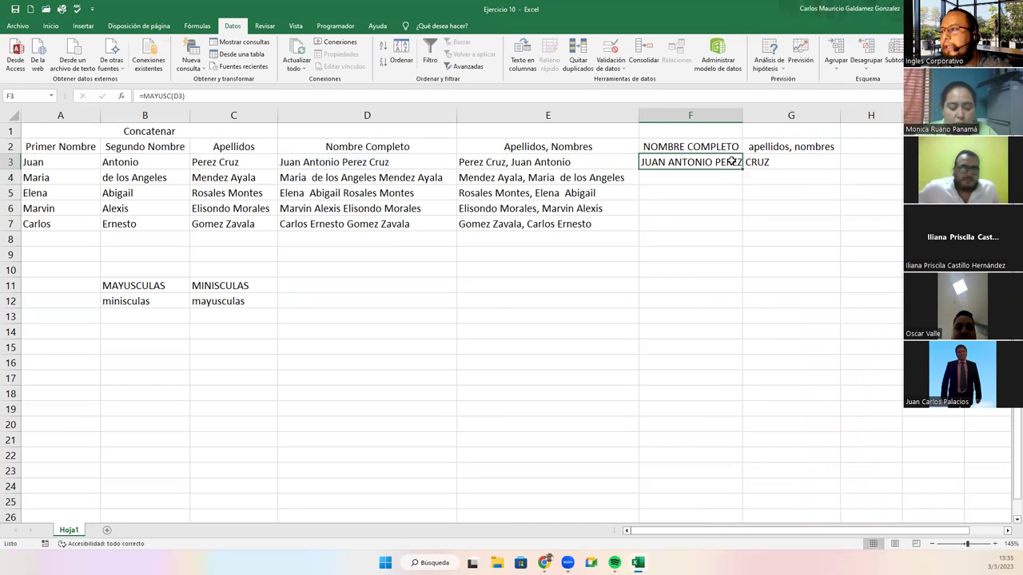
{"action": "double_click", "coordinate": [742, 118]}
- Enter =MINUSC(E3) in G3 and widen column G to fit
{"action": "left_click", "coordinate": [805, 159]}
{"action": "type", "text": "="}
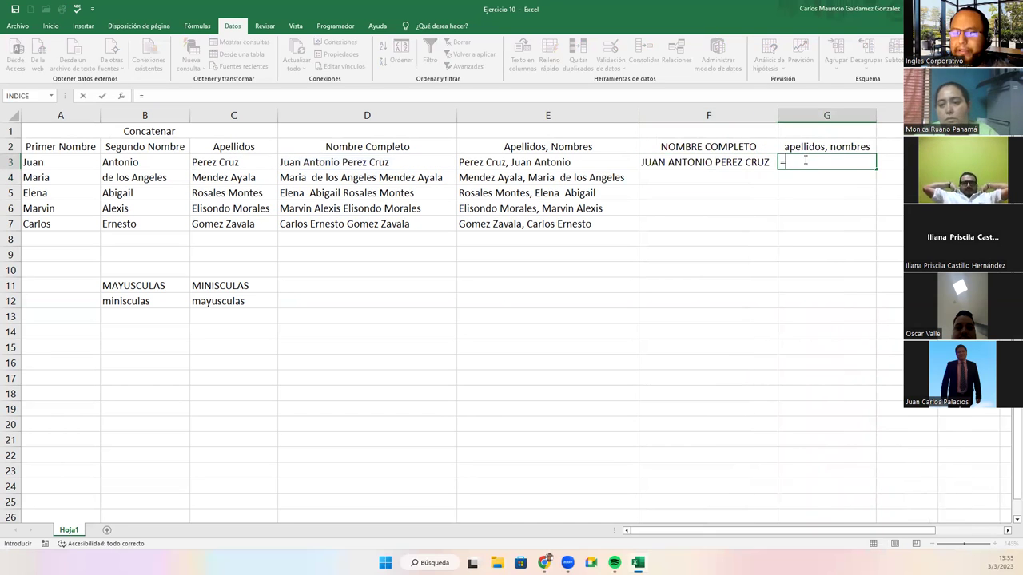
{"action": "type", "text": "minus"}
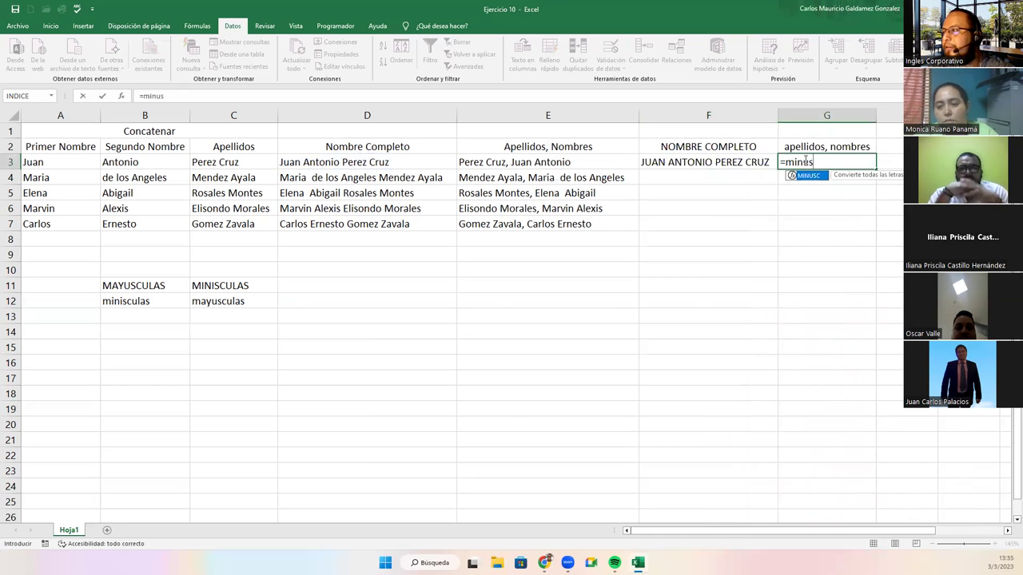
{"action": "type", "text": "c("}
{"action": "key", "text": "Left"}
{"action": "key", "text": "Left"}
{"action": "type", "text": ")"}
{"action": "key", "text": "Return"}
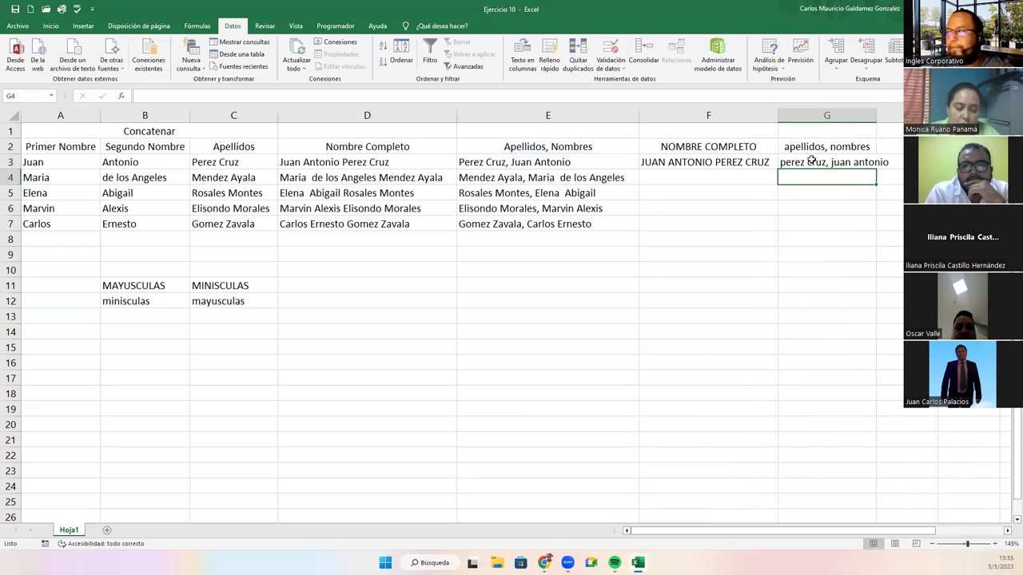
{"action": "double_click", "coordinate": [876, 115]}
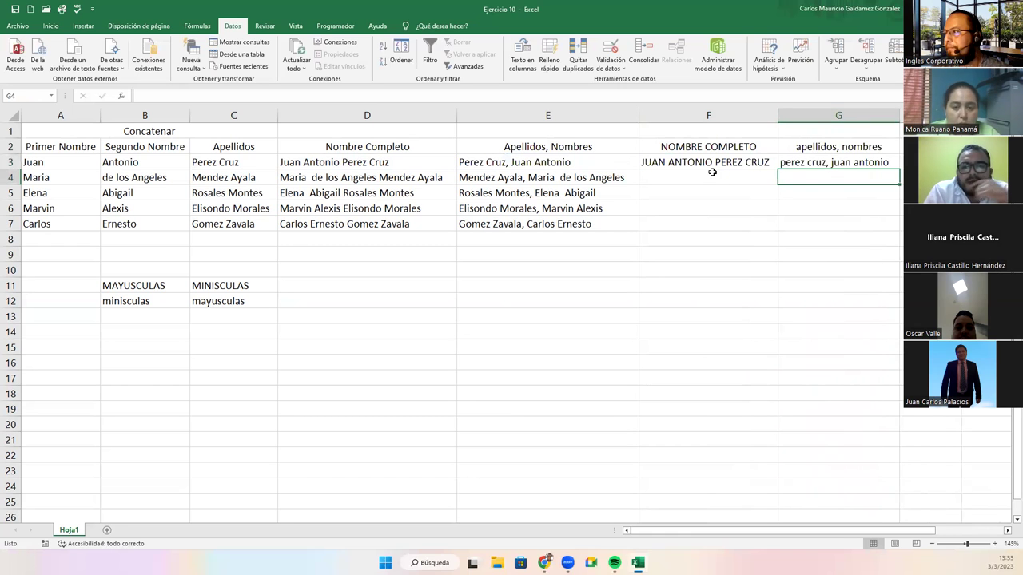
- Fill the F3:G3 formulas down through row 7 and autofit column F
{"action": "left_click_drag", "start_coordinate": [708, 162], "coordinate": [823, 162]}
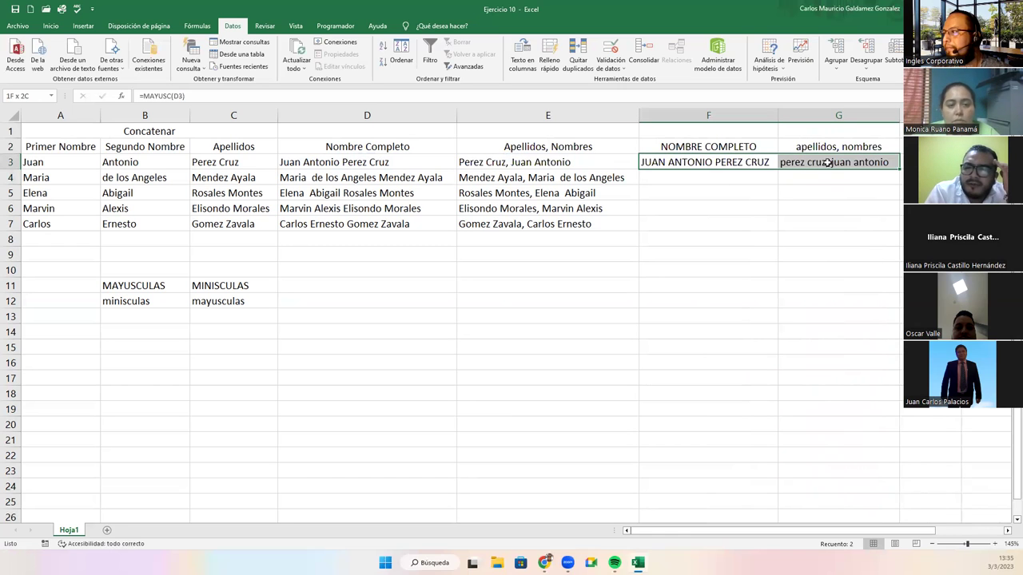
{"action": "double_click", "coordinate": [900, 170]}
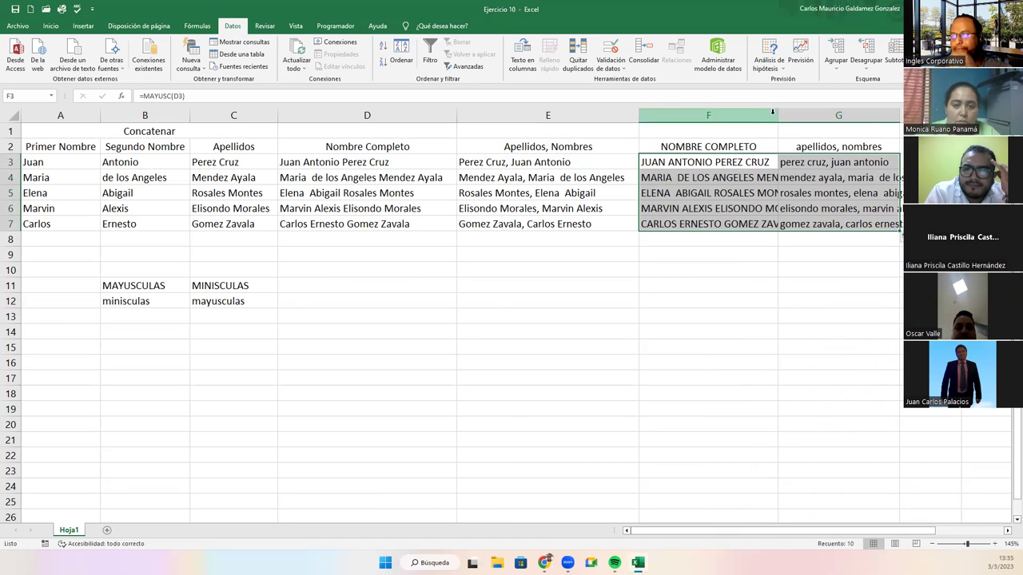
{"action": "left_click", "coordinate": [772, 115]}
{"action": "double_click", "coordinate": [777, 115]}
{"action": "left_click", "coordinate": [745, 211]}
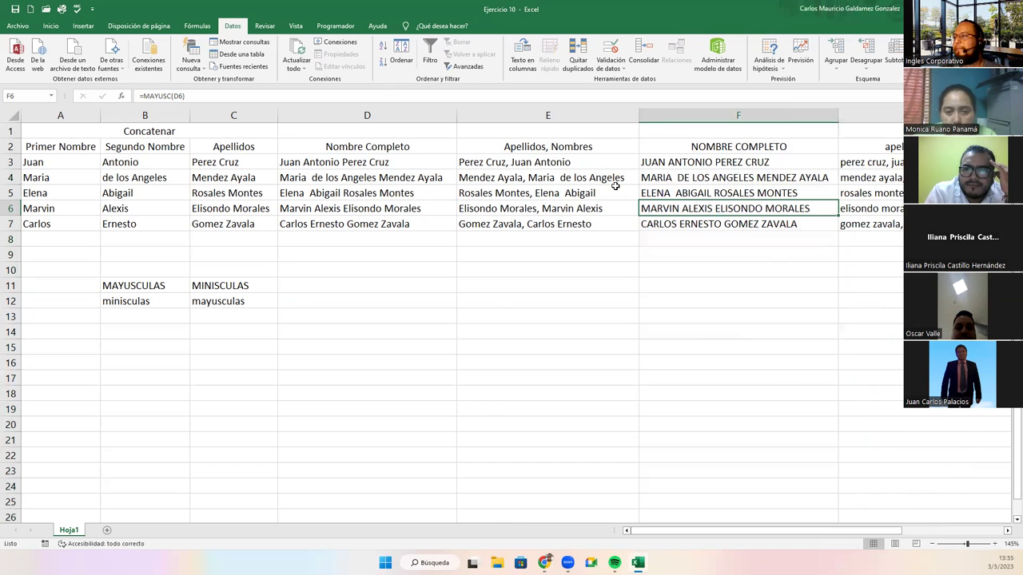
{"action": "scroll", "coordinate": [615, 185], "scroll_direction": "down", "scroll_amount": 1, "text": "ctrl"}
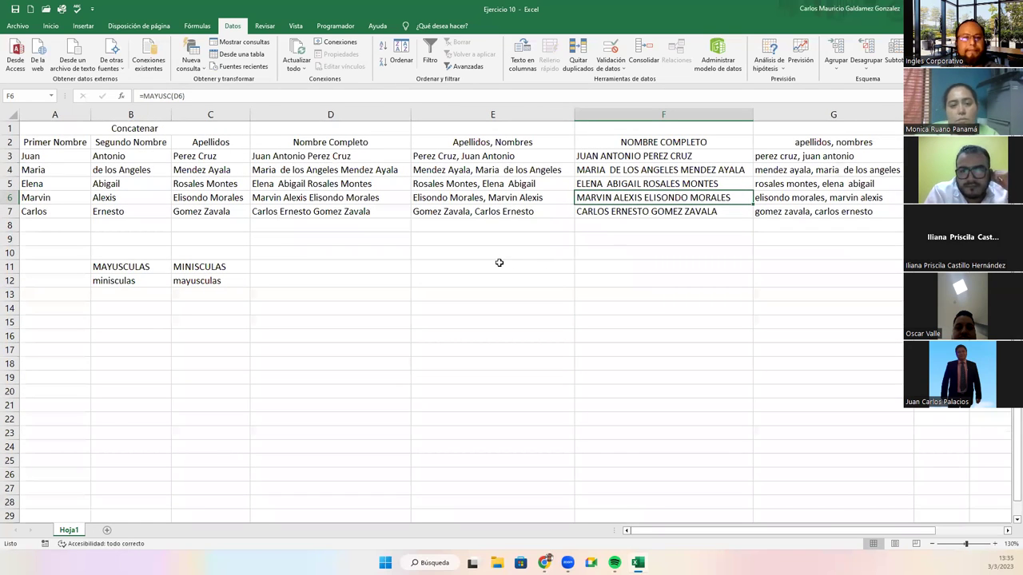
- Erase the sample words and MAYUSC/MINUSC example results in B11:C12, leaving the block empty
{"action": "left_click", "coordinate": [140, 268]}
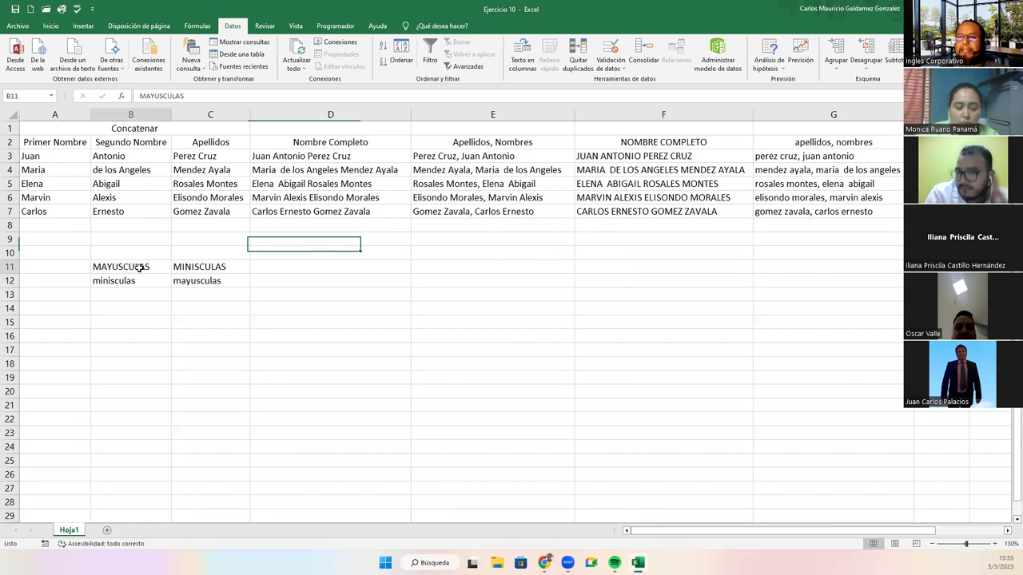
{"action": "left_click_drag", "start_coordinate": [139, 269], "coordinate": [186, 290]}
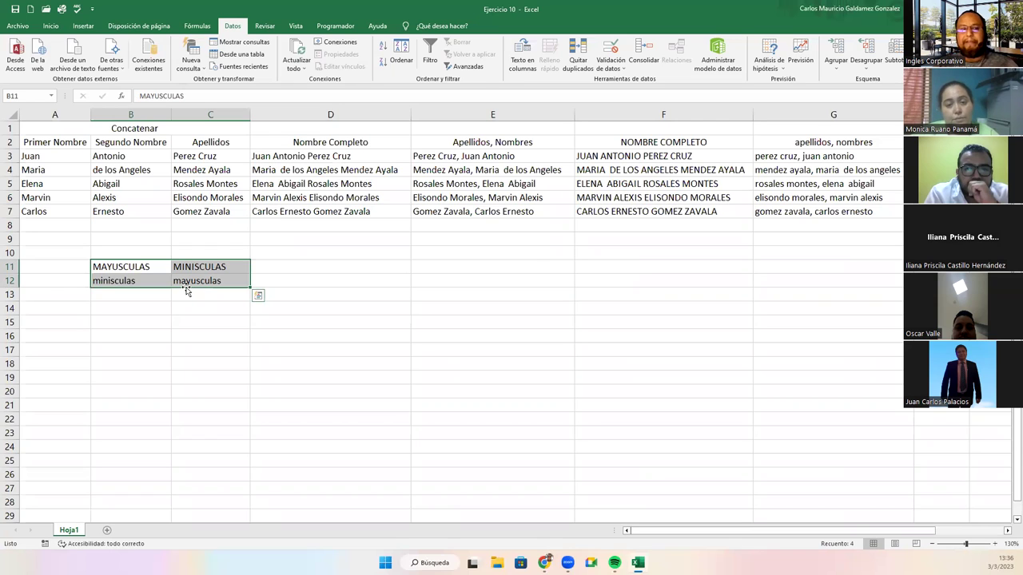
{"action": "key", "text": "Delete"}
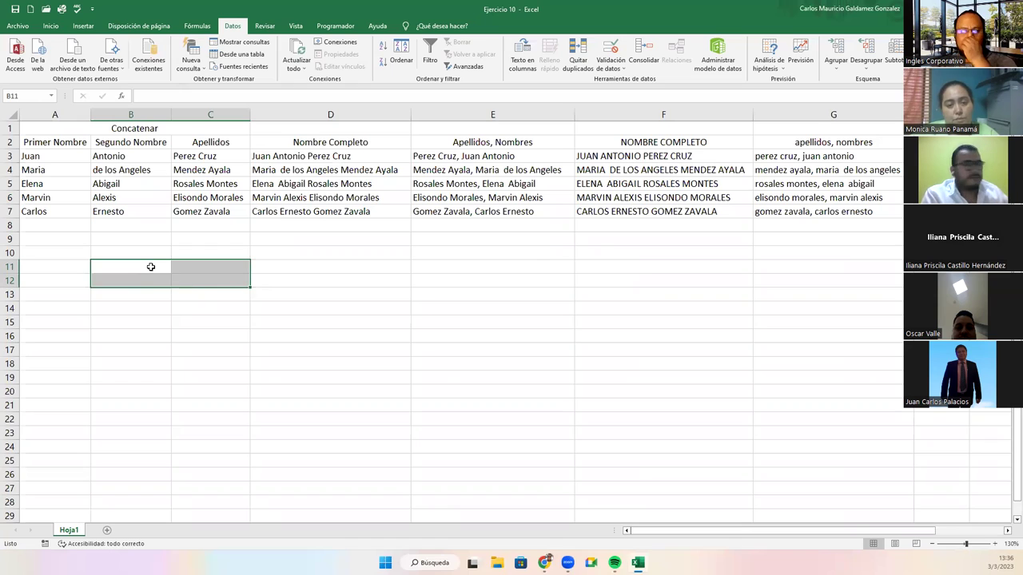
{"action": "left_click", "coordinate": [150, 267]}
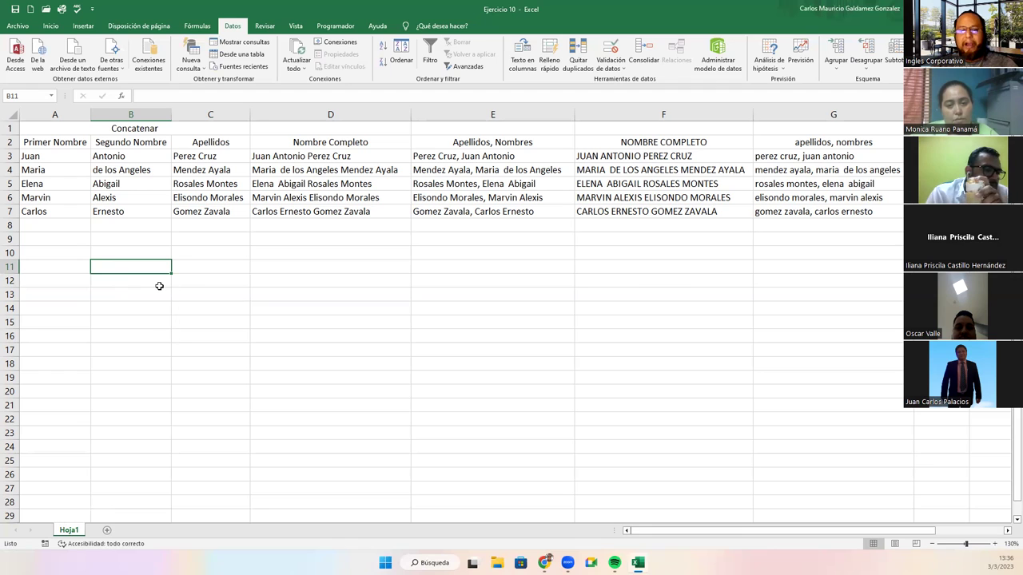
- Enter the labels IZQUIERDA in B11 and DERECHA in B12
{"action": "type", "text": "="}
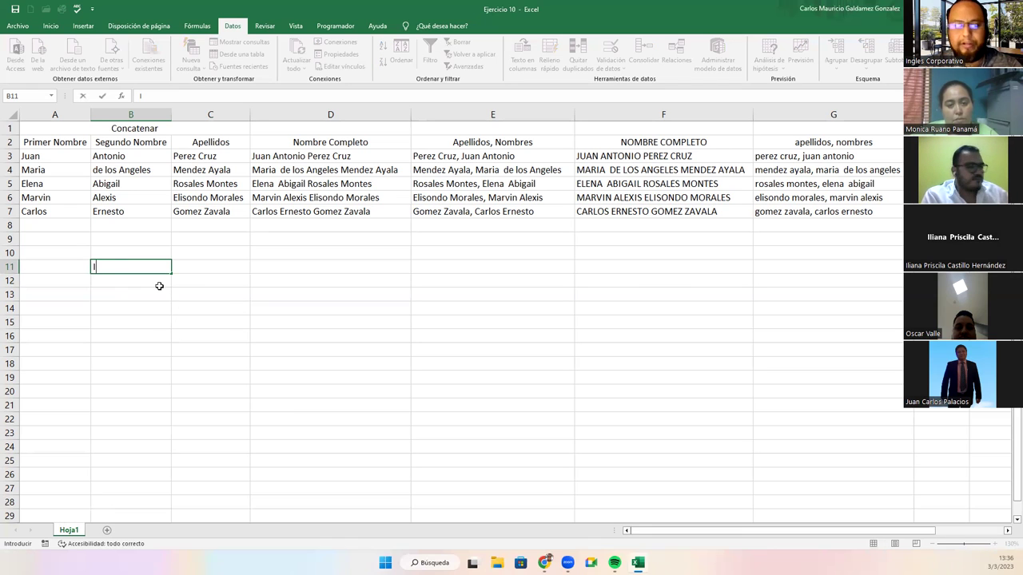
{"action": "type", "text": "QUIERDA"}
{"action": "key", "text": "Return"}
{"action": "type", "text": "DERECHA"}
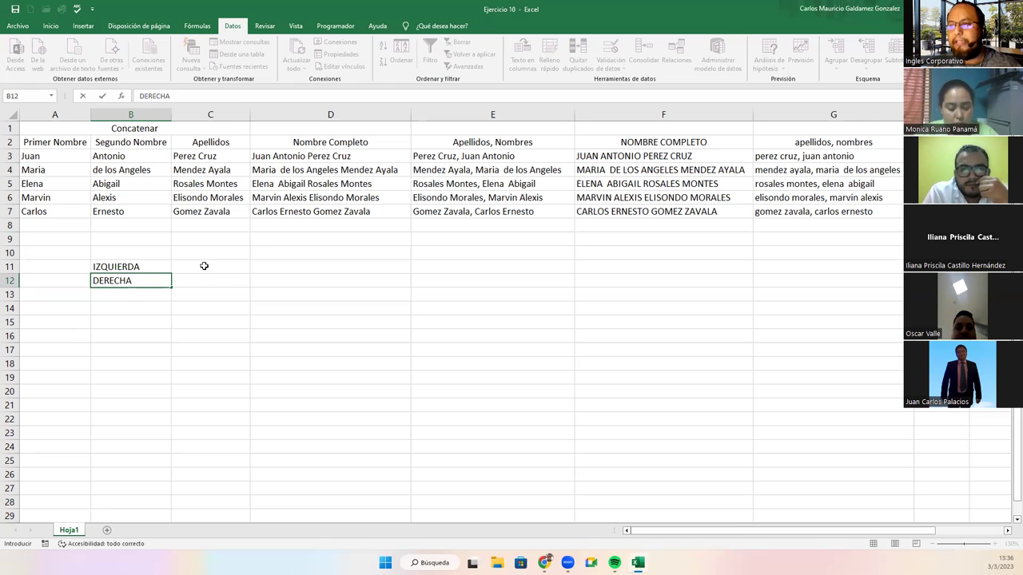
{"action": "left_click", "coordinate": [203, 268]}
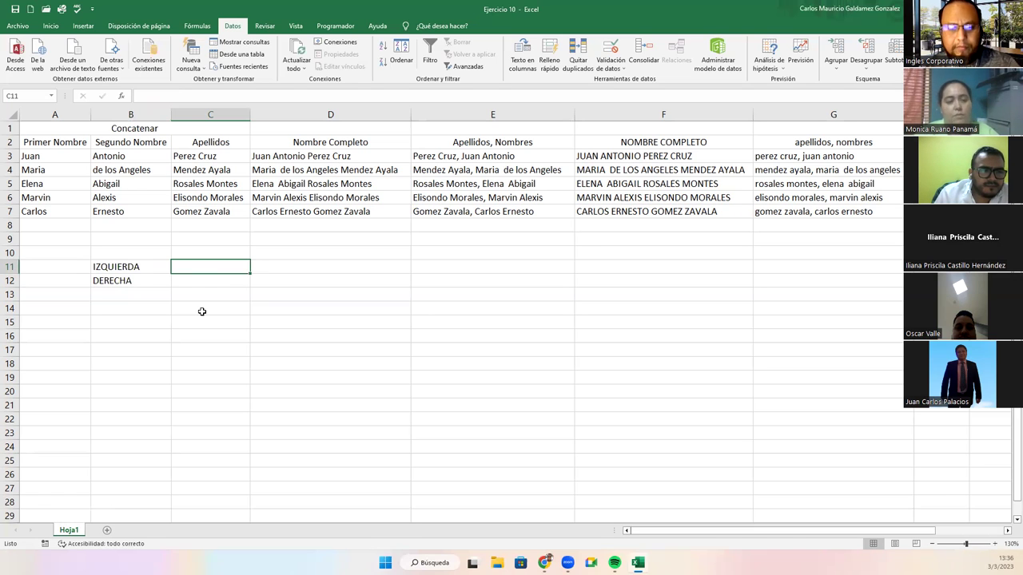
- Type the sample word Programación in C11 and C12, then begin a formula in D11
{"action": "type", "text": "Programaci+ón"}
{"action": "key", "text": "Return"}
{"action": "type", "text": "Programación"}
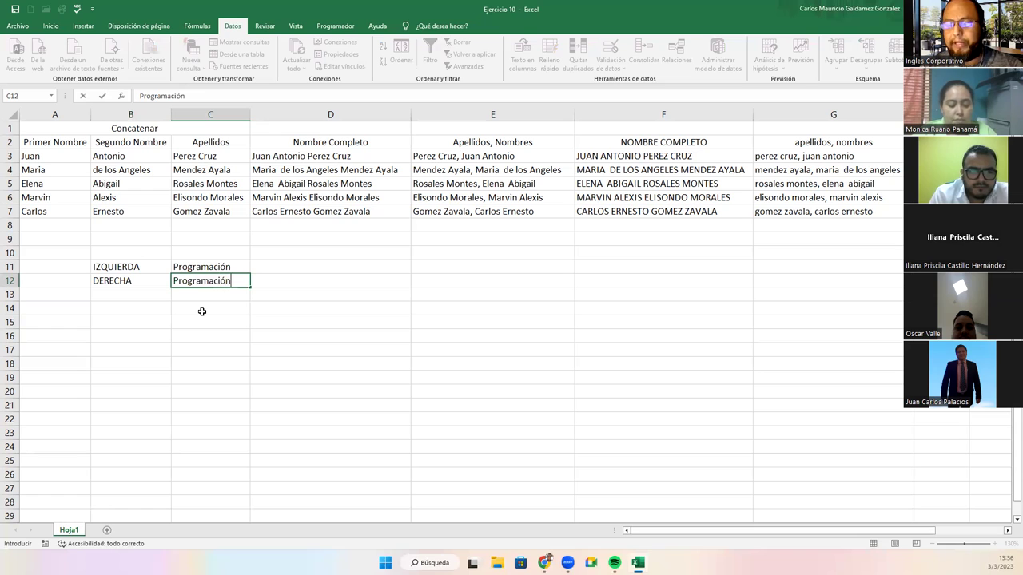
{"action": "key", "text": "Tab"}
{"action": "left_click", "coordinate": [278, 267]}
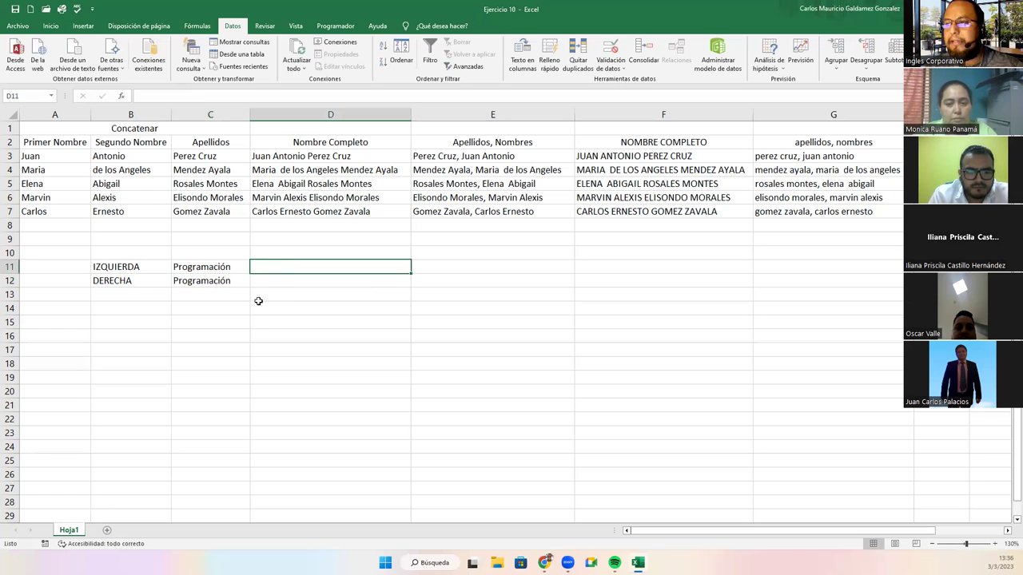
{"action": "type", "text": "="}
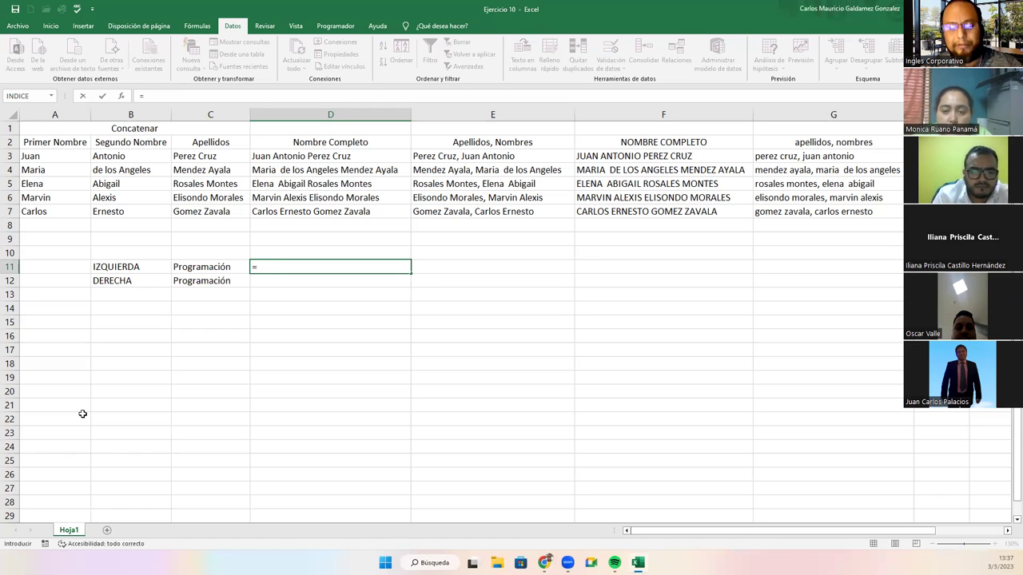
- Enter =IZQUIERDA(C11;5) in D11 so it shows Progr
{"action": "type", "text": "iz"}
{"action": "key", "text": "Tab"}
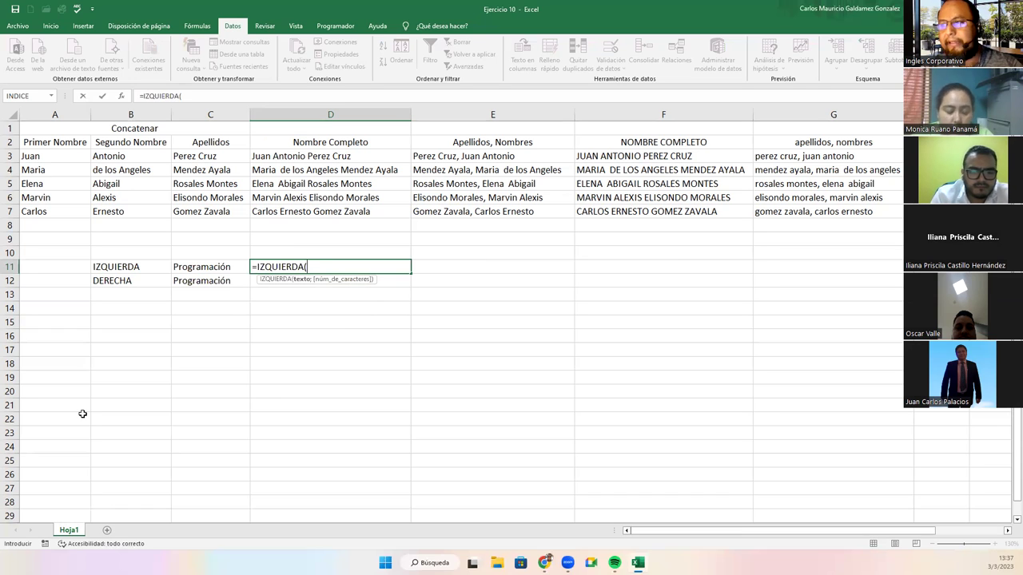
{"action": "left_click", "coordinate": [192, 268]}
{"action": "type", "text": ";5"}
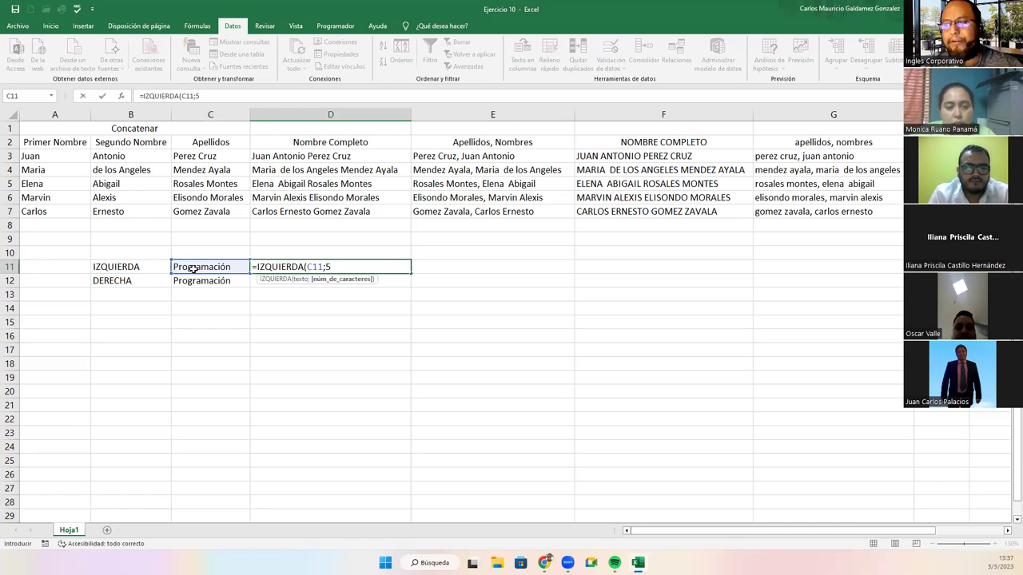
{"action": "type", "text": ")"}
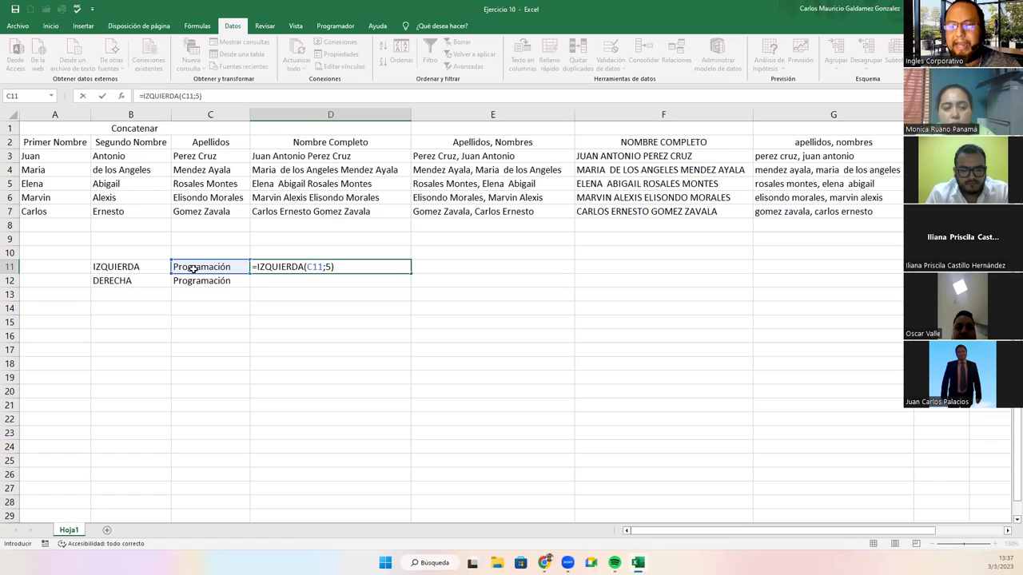
{"action": "key", "text": "Return"}
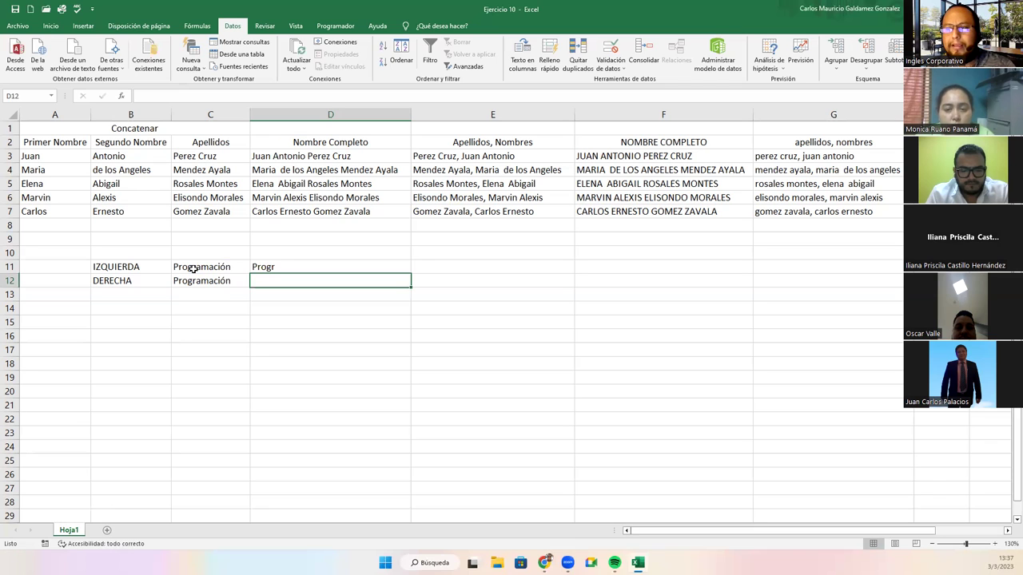
- Enter =DERECHA(C12;5) in D12 so it shows ación
{"action": "type", "text": "="}
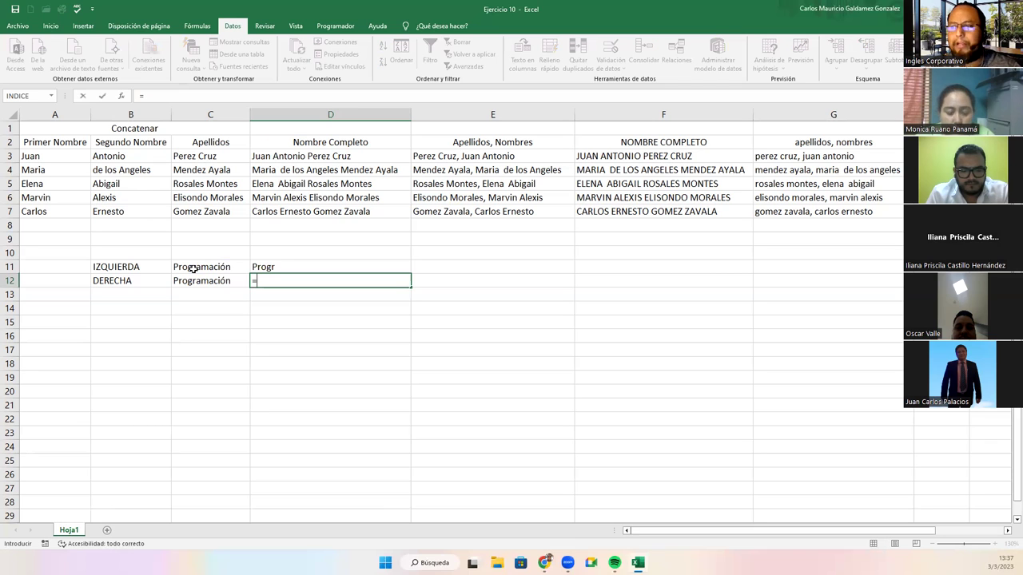
{"action": "type", "text": "dere"}
{"action": "key", "text": "Tab"}
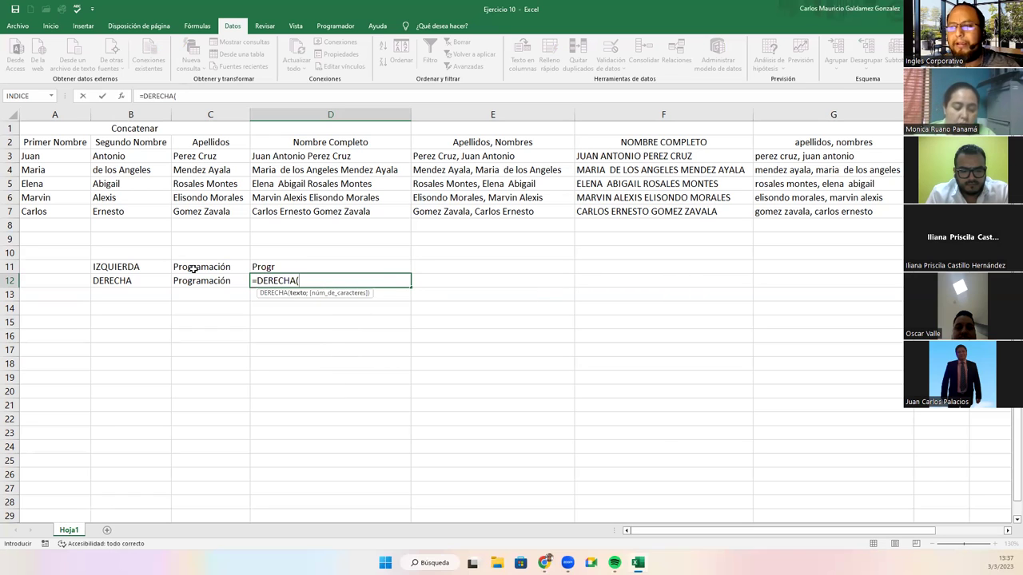
{"action": "left_click", "coordinate": [201, 281]}
{"action": "type", "text": ";5)"}
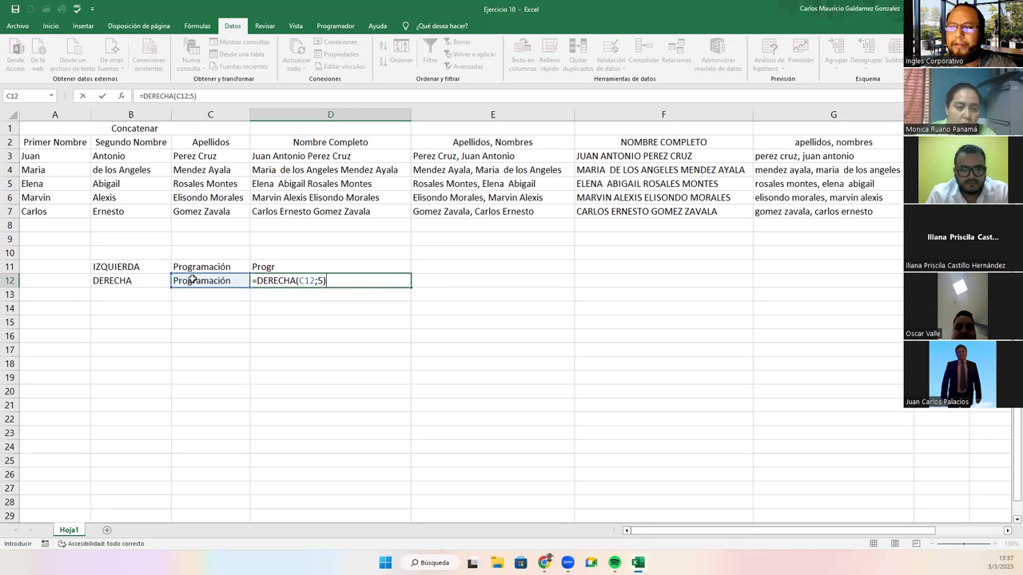
{"action": "key", "text": "Return"}
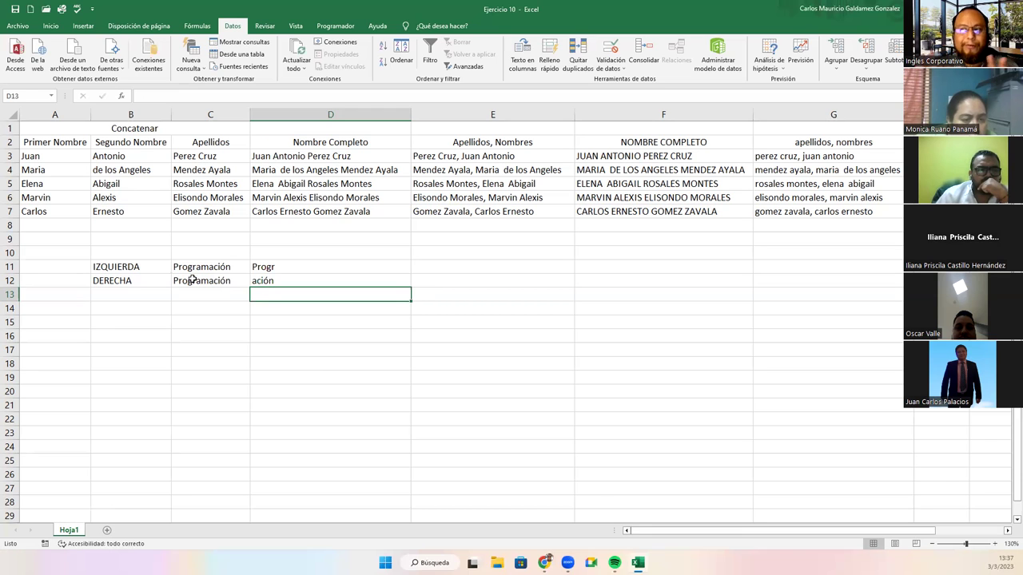
{"action": "left_click", "coordinate": [132, 293]}
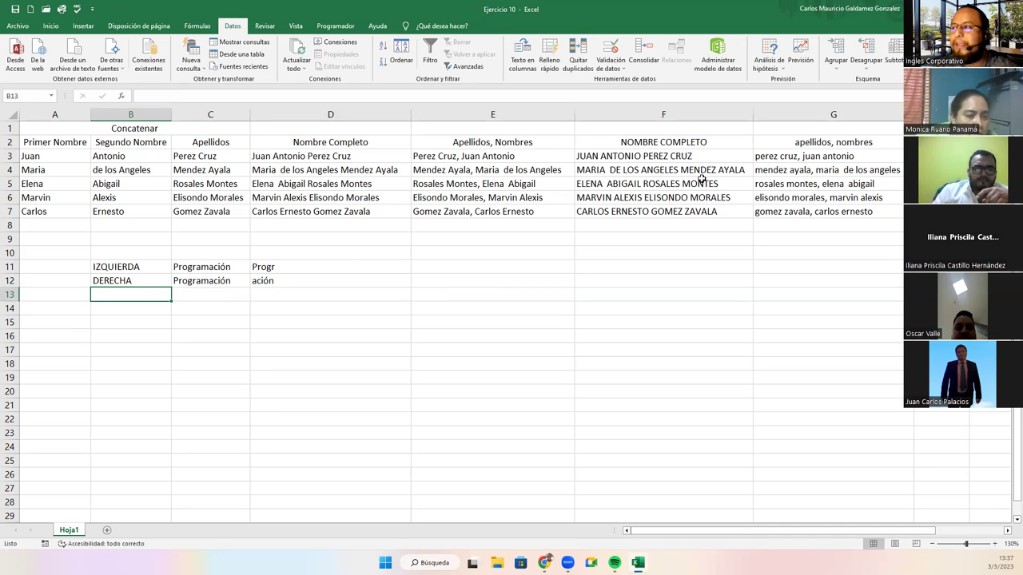
{"action": "left_click", "coordinate": [643, 128]}
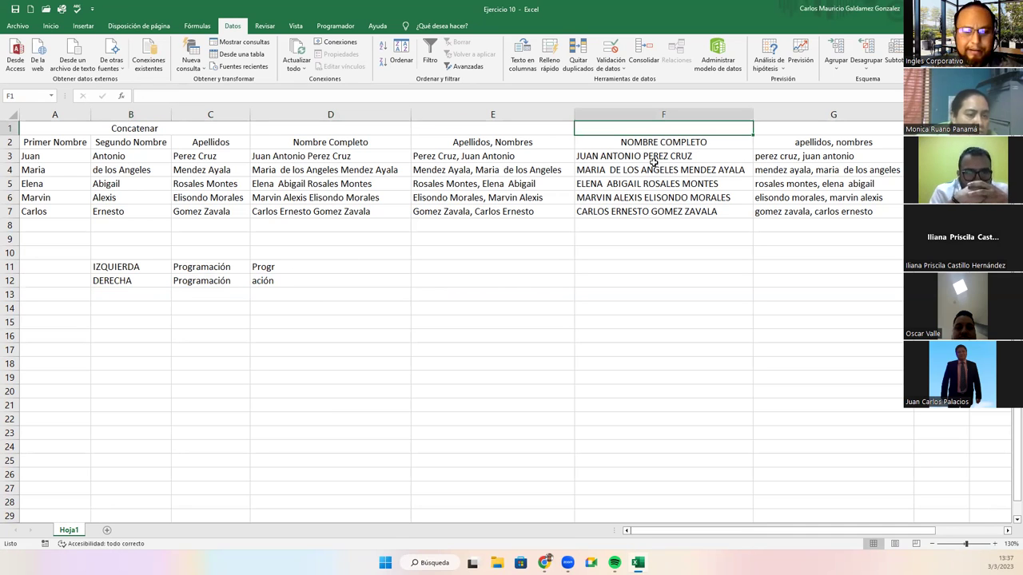
{"action": "type", "text": "MAYUSC"}
{"action": "key", "text": "Tab"}
{"action": "type", "text": "minu"}
{"action": "key", "text": "Return"}
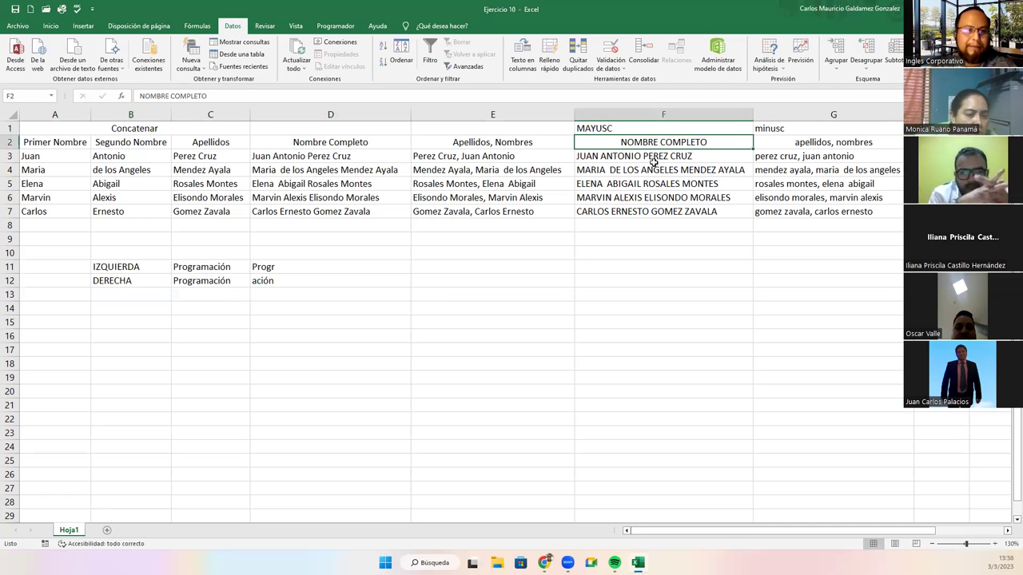
{"action": "left_click", "coordinate": [132, 307]}
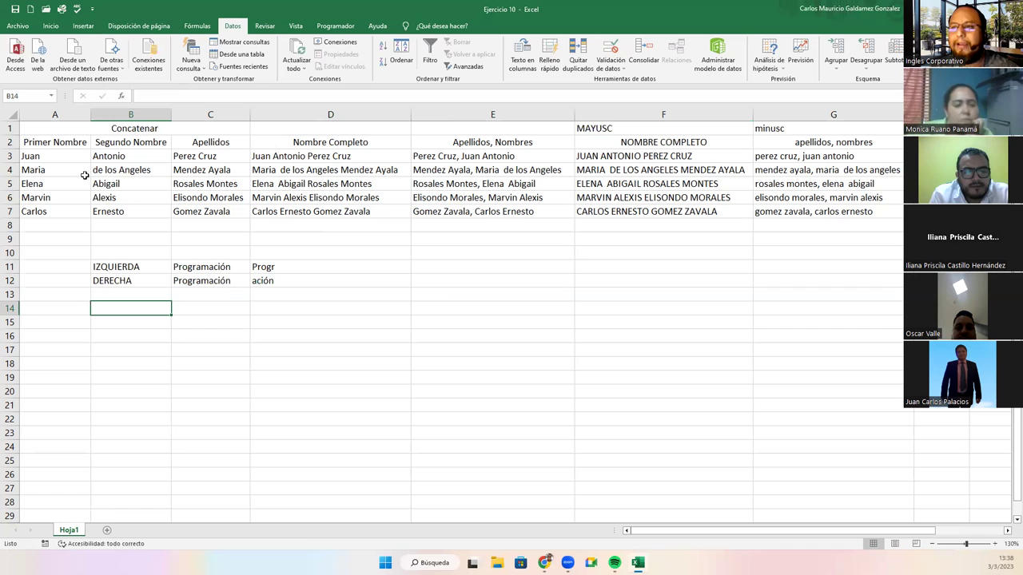
{"action": "left_click", "coordinate": [134, 129]}
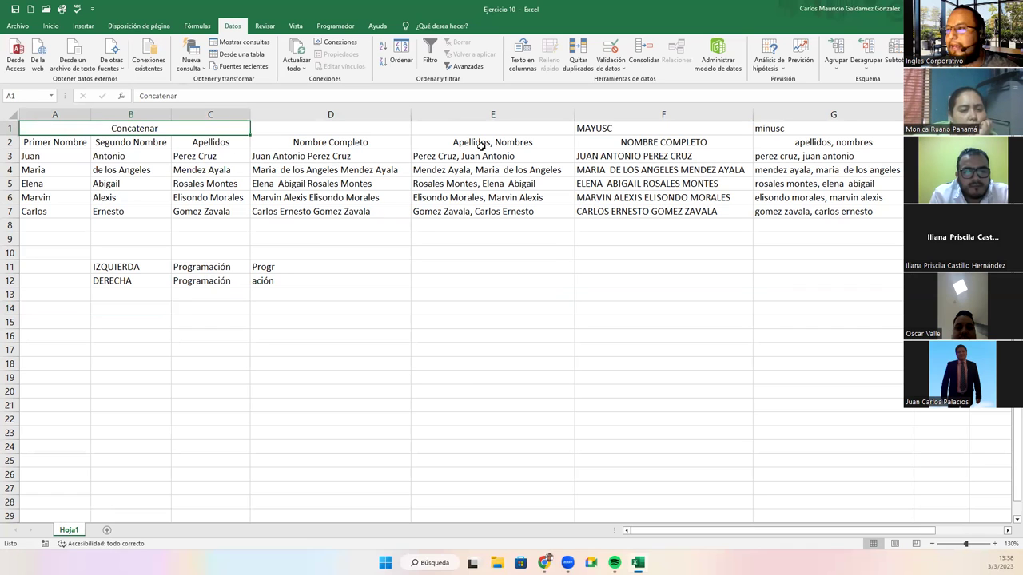
{"action": "left_click", "coordinate": [118, 267]}
{"action": "left_click", "coordinate": [120, 281]}
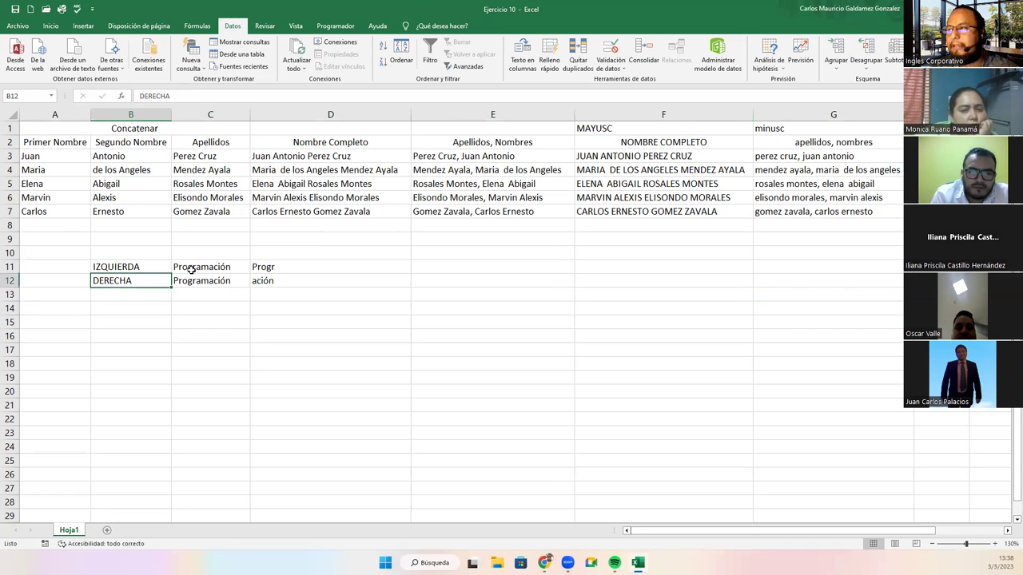
{"action": "left_click", "coordinate": [596, 128]}
{"action": "left_click", "coordinate": [755, 128]}
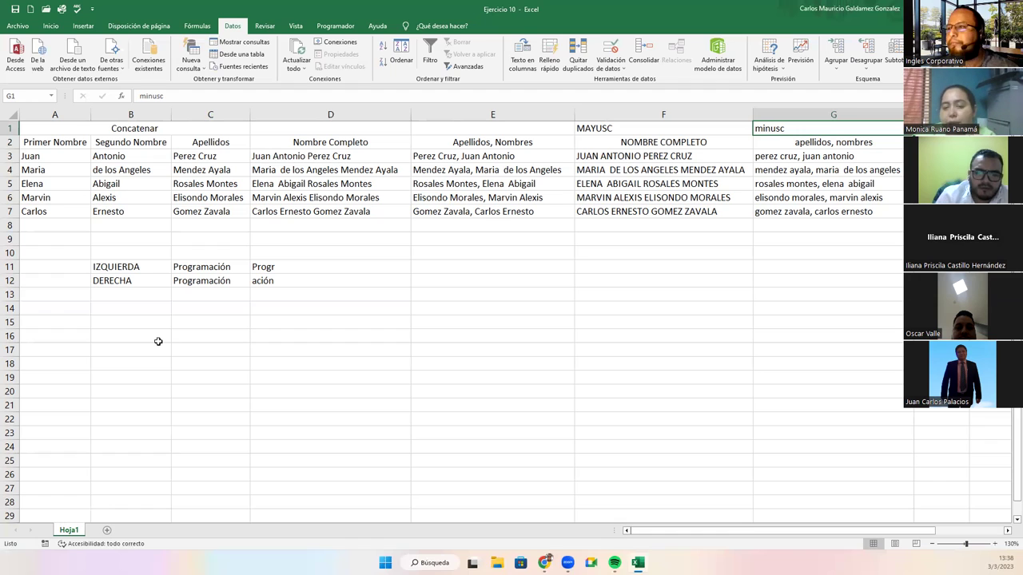
{"action": "left_click", "coordinate": [133, 284]}
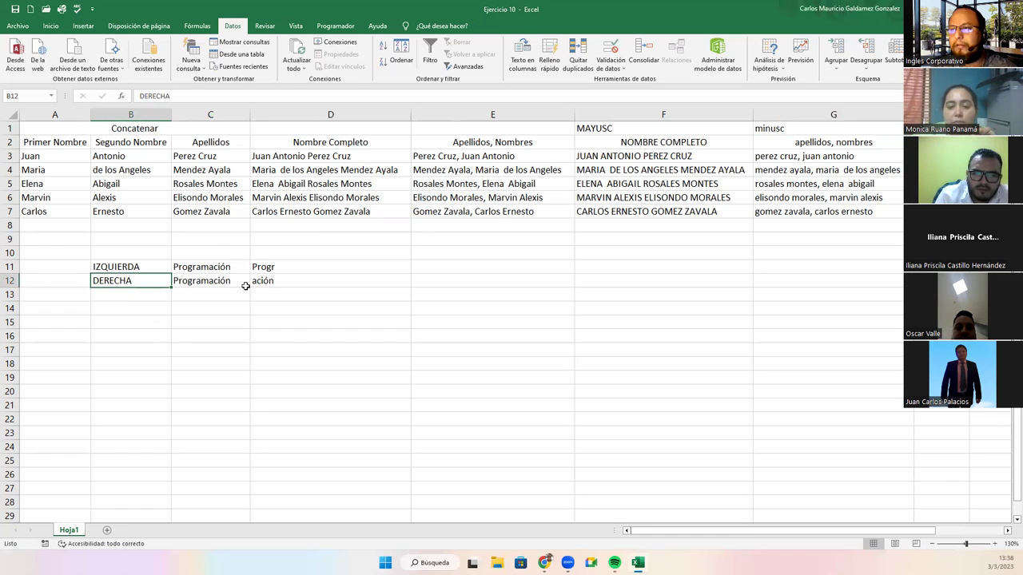
{"action": "left_click", "coordinate": [264, 283]}
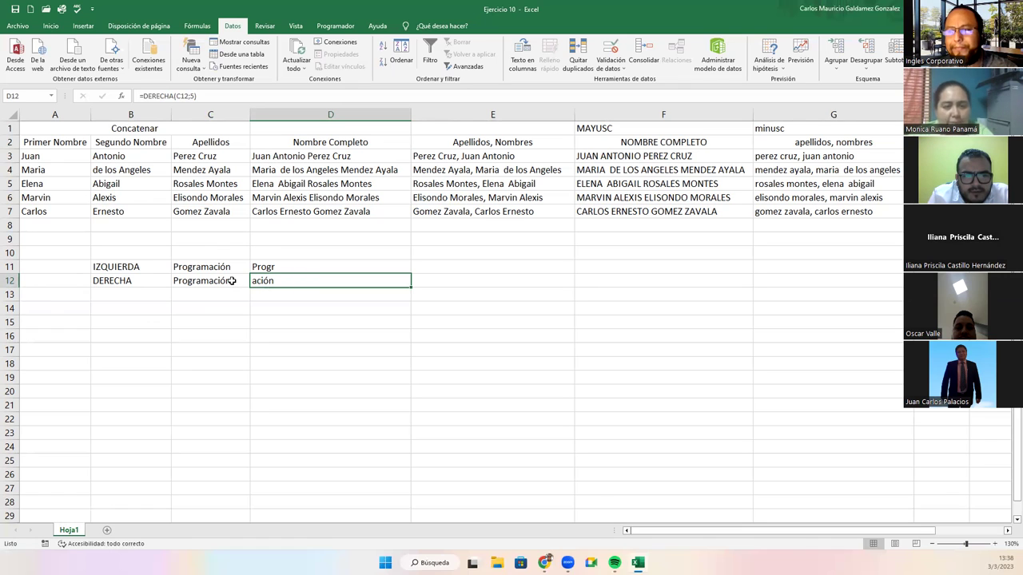
{"action": "left_click", "coordinate": [232, 281]}
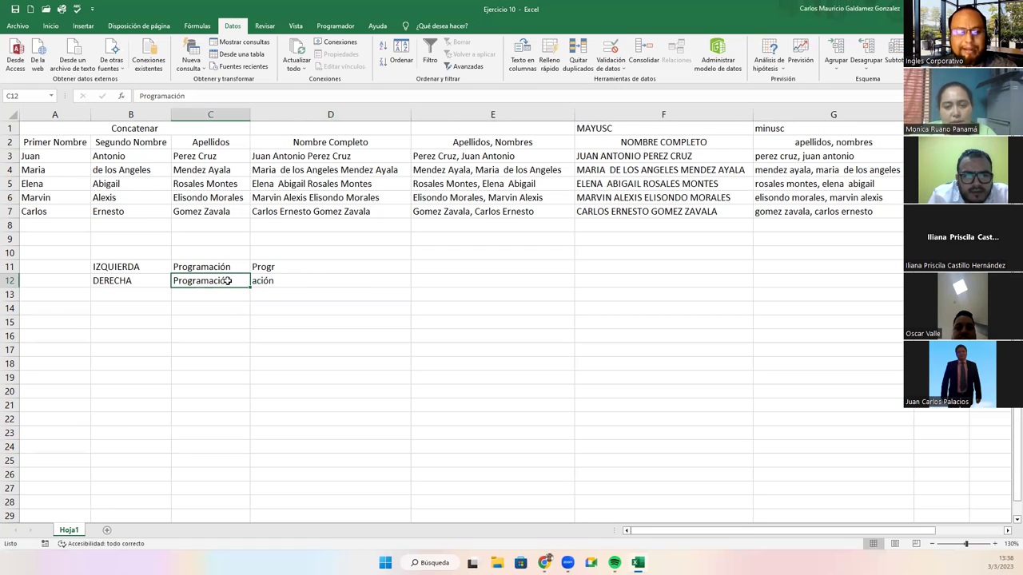
{"action": "double_click", "coordinate": [228, 281]}
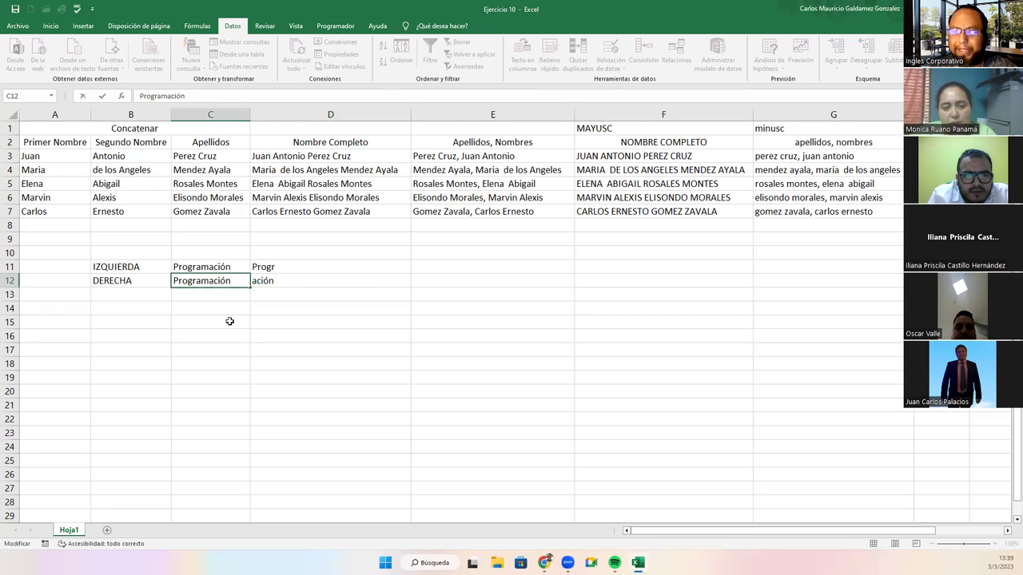
{"action": "key", "text": "Return"}
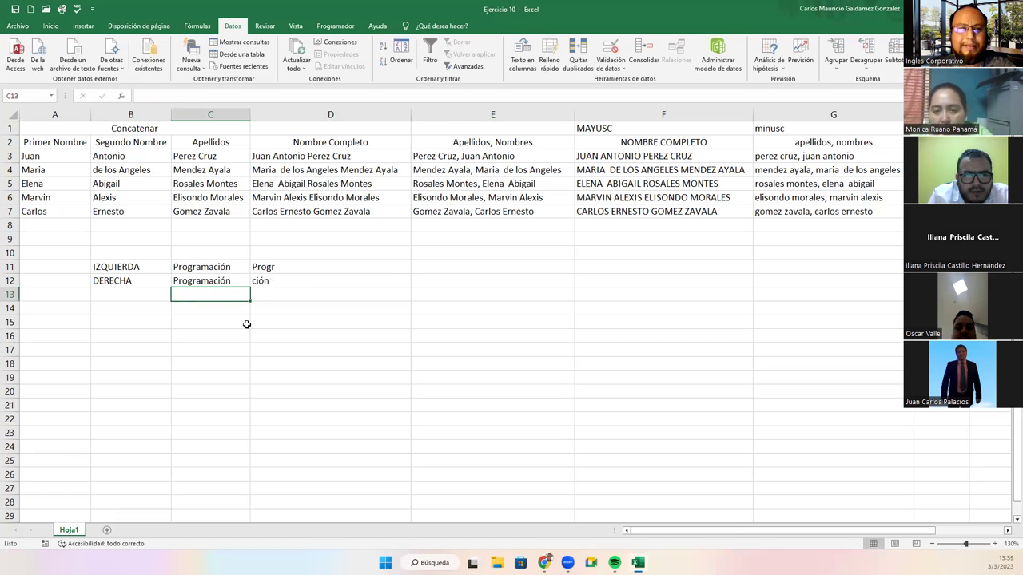
{"action": "left_click", "coordinate": [214, 283]}
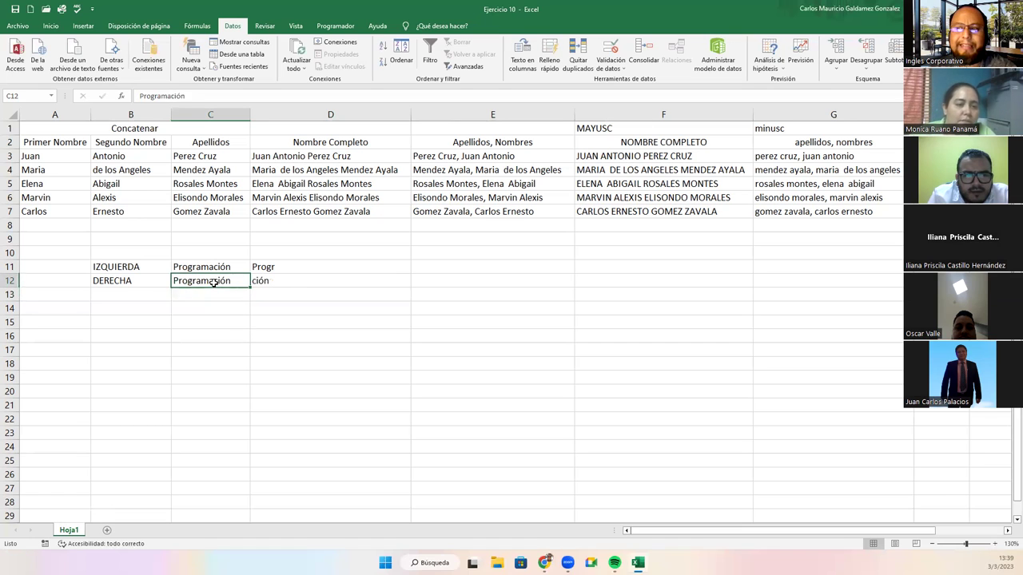
{"action": "key", "text": "F2"}
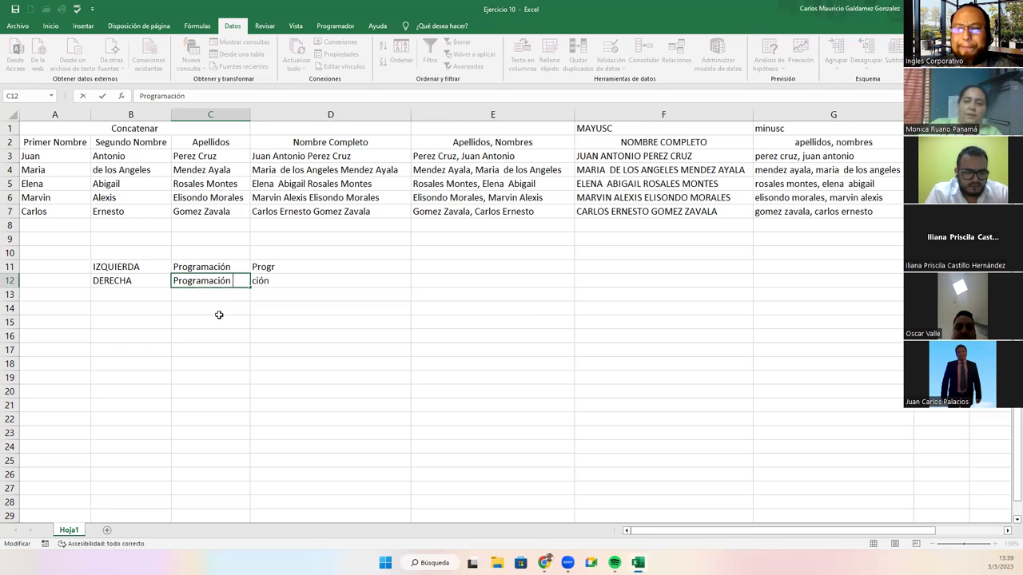
{"action": "key", "text": "Return"}
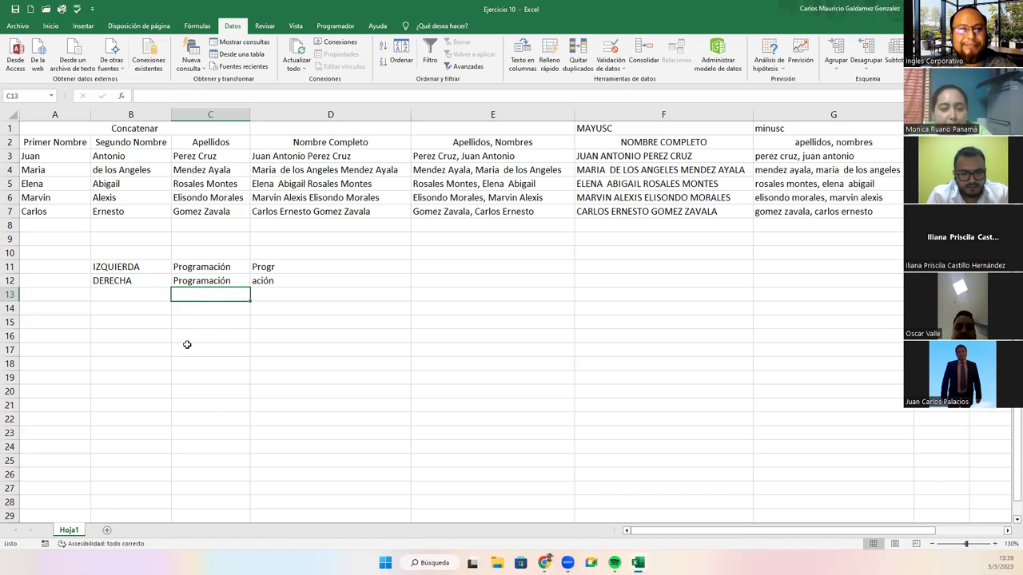
- Copy the name table A1:C7 and paste it at A19
{"action": "left_click", "coordinate": [117, 338]}
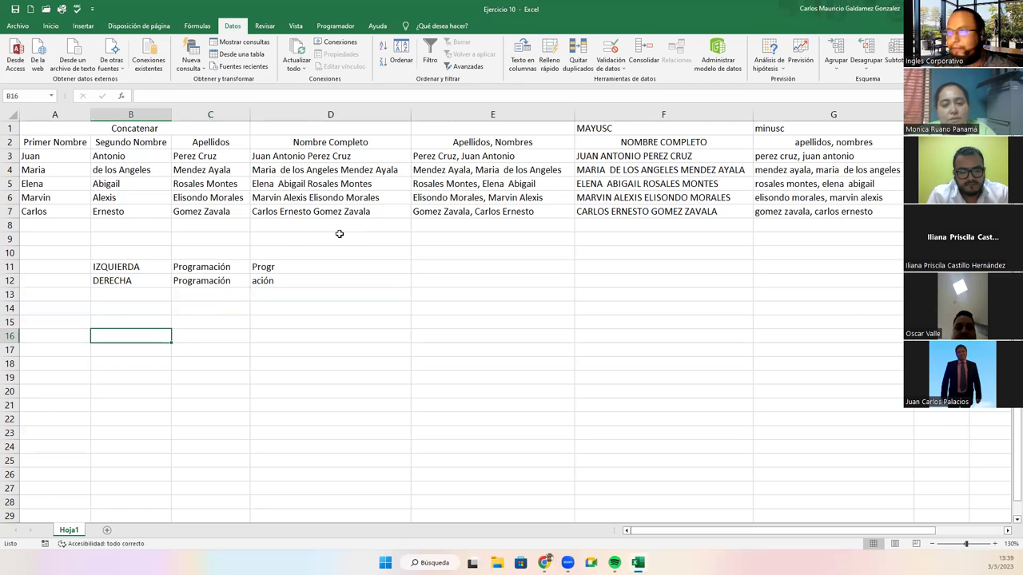
{"action": "left_click_drag", "start_coordinate": [53, 130], "coordinate": [86, 209]}
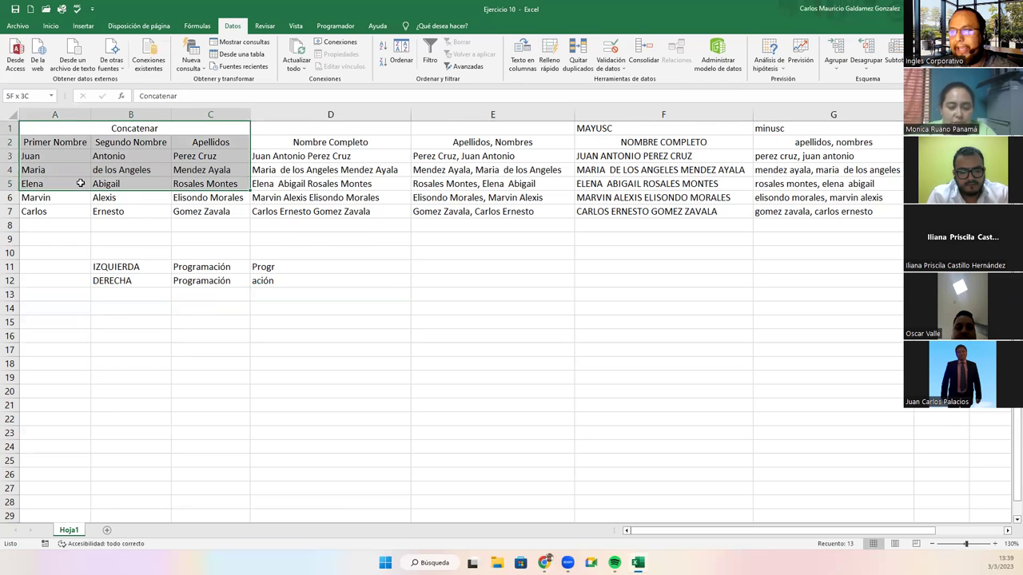
{"action": "key", "text": "ctrl+c"}
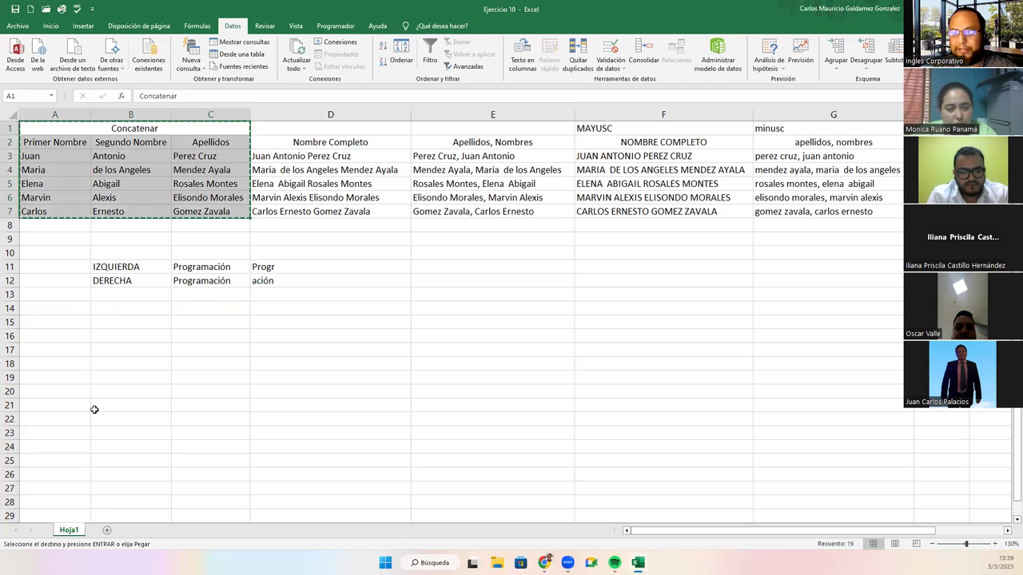
{"action": "left_click", "coordinate": [60, 385]}
{"action": "key", "text": "ctrl+v"}
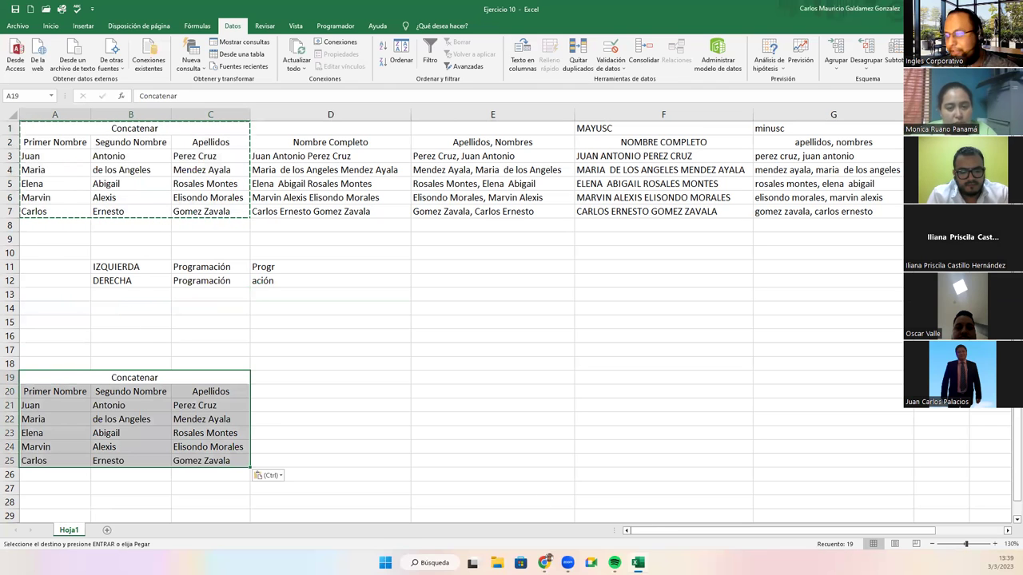
- Clear the Concatenar title from the copy and shift its name columns one column right
{"action": "scroll", "coordinate": [1008, 520], "scroll_direction": "down", "scroll_amount": 3}
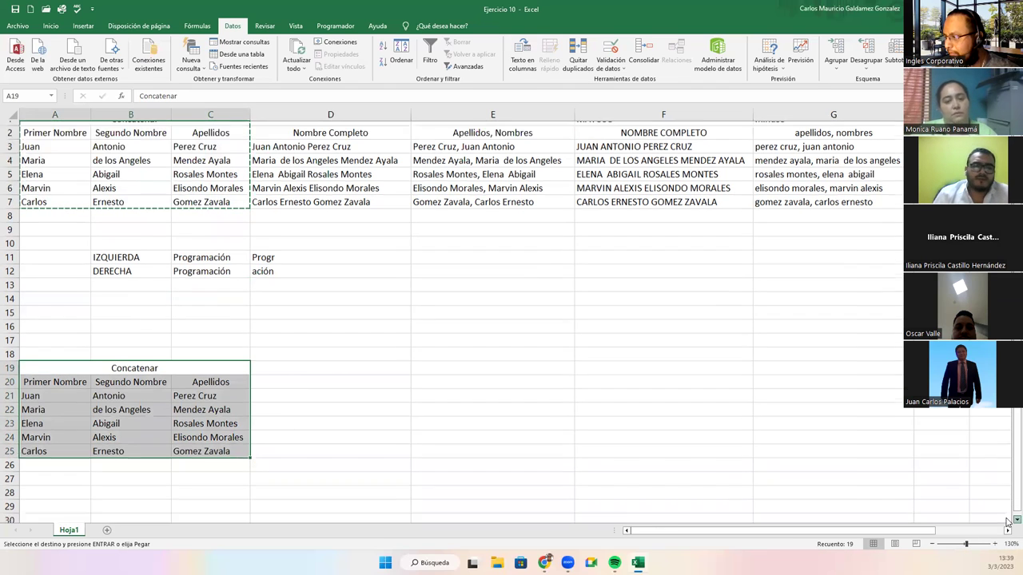
{"action": "scroll", "coordinate": [1008, 520], "scroll_direction": "down", "scroll_amount": 2}
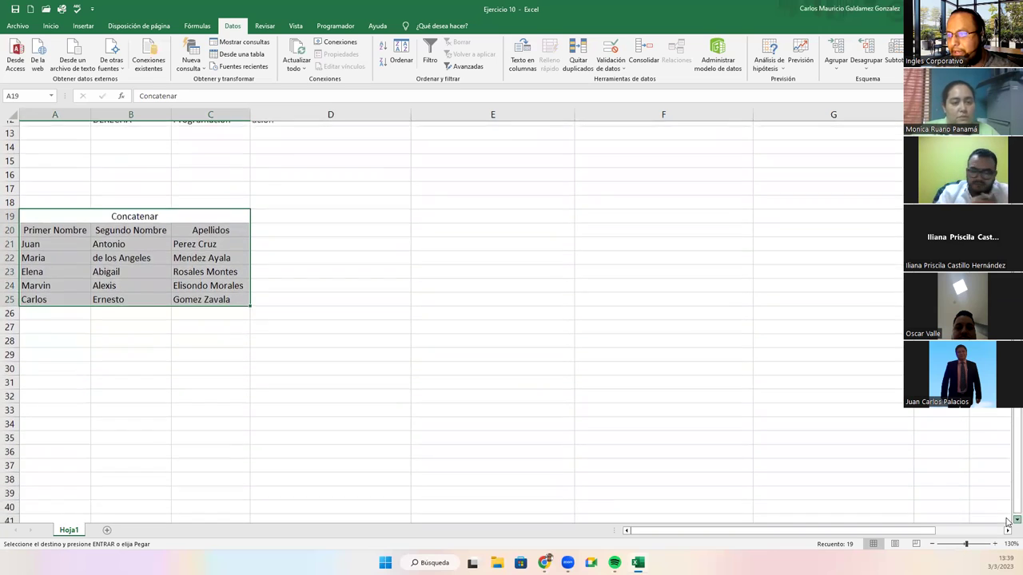
{"action": "mouse_move", "coordinate": [71, 157]}
{"action": "left_mouse_down"}
{"action": "mouse_move", "coordinate": [205, 157]}
{"action": "mouse_move", "coordinate": [249, 176]}
{"action": "left_mouse_up"}
{"action": "left_click", "coordinate": [130, 267]}
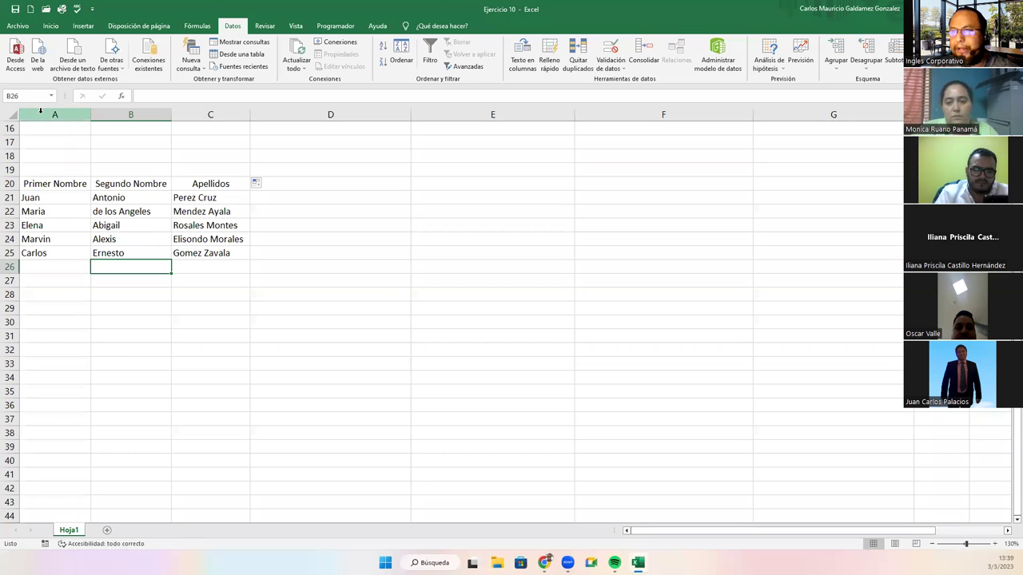
{"action": "mouse_move", "coordinate": [32, 183]}
{"action": "left_mouse_down"}
{"action": "mouse_move", "coordinate": [210, 250]}
{"action": "mouse_move", "coordinate": [331, 261]}
{"action": "left_mouse_up"}
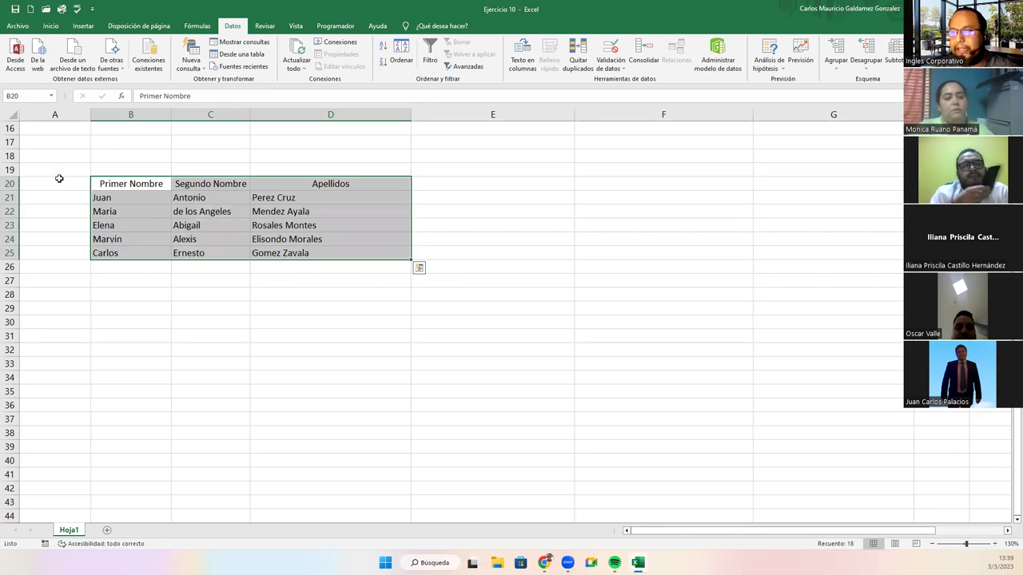
- Add the headings Carnet in A20 and Codigo Planta in B20, moving the names further right
{"action": "left_click", "coordinate": [62, 182]}
{"action": "type", "text": "Carnet"}
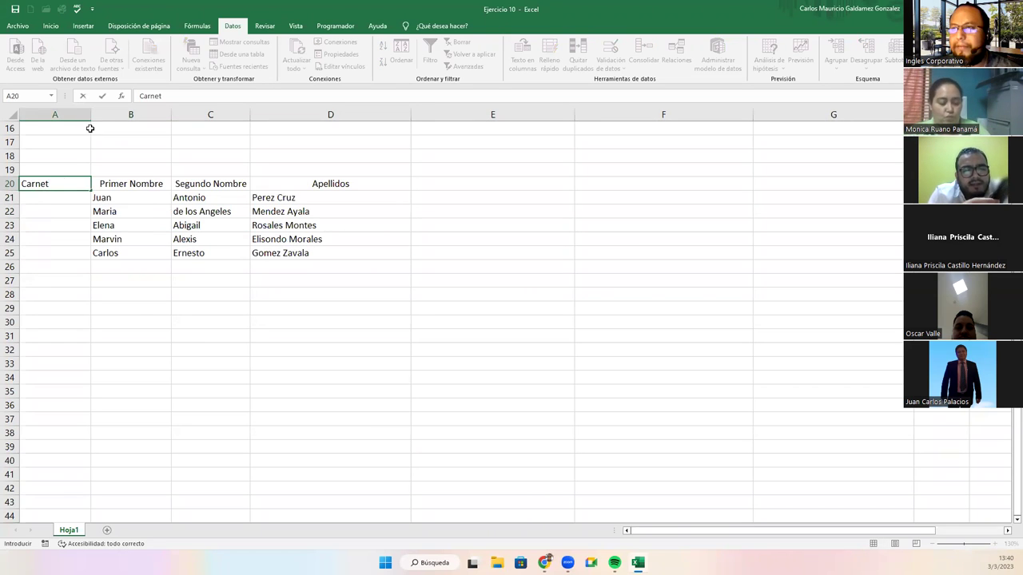
{"action": "left_click", "coordinate": [103, 179]}
{"action": "mouse_move", "coordinate": [274, 225]}
{"action": "left_mouse_down"}
{"action": "mouse_move", "coordinate": [331, 240]}
{"action": "mouse_move", "coordinate": [333, 257]}
{"action": "left_mouse_up"}
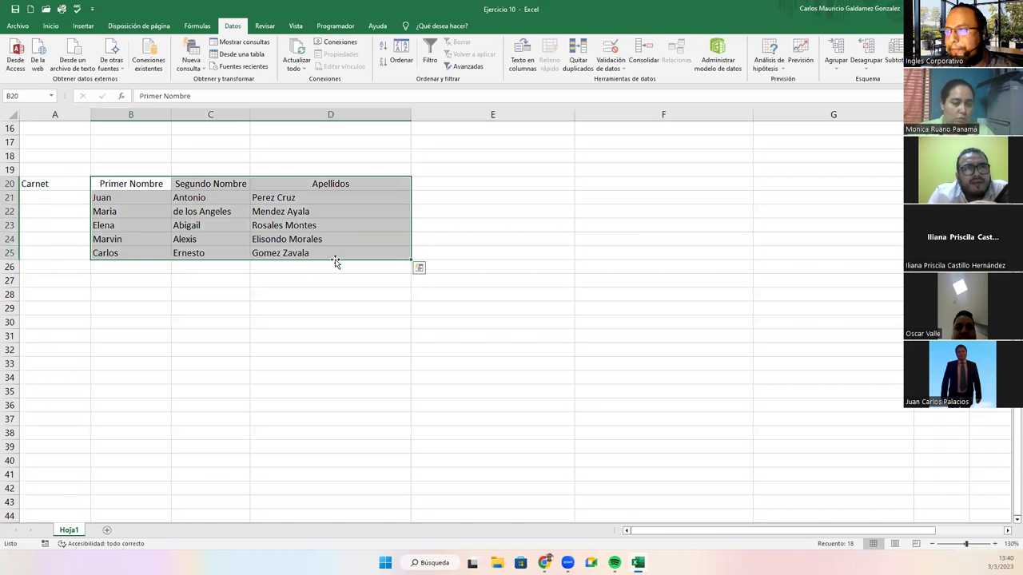
{"action": "left_click_drag", "start_coordinate": [408, 254], "coordinate": [441, 252]}
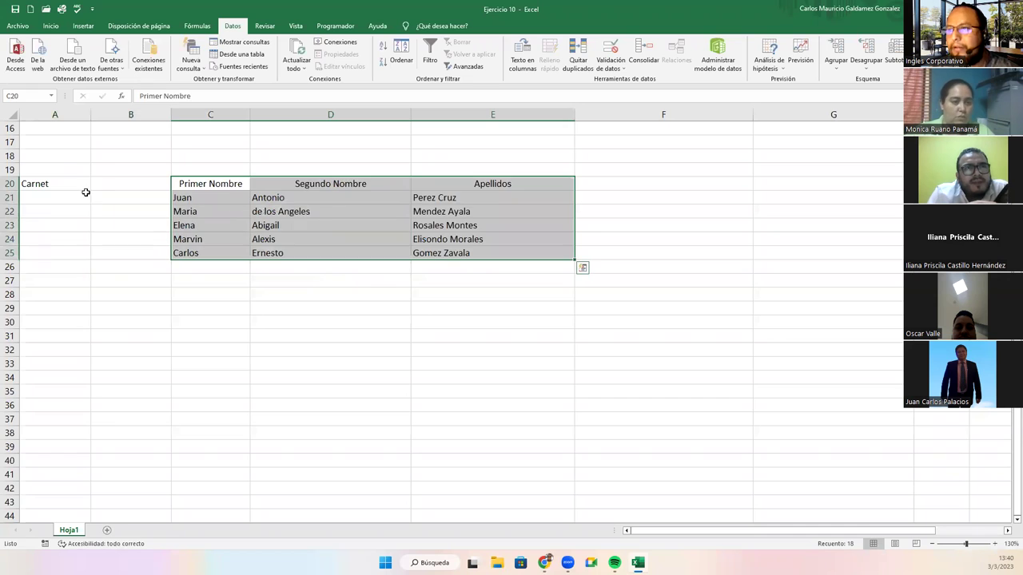
{"action": "left_click", "coordinate": [112, 181]}
{"action": "type", "text": "Codigo Planta"}
{"action": "key", "text": "Return"}
- Copy the new table A20:E25
{"action": "scroll", "coordinate": [112, 181], "scroll_direction": "up", "scroll_amount": 5}
{"action": "key", "text": "Down"}
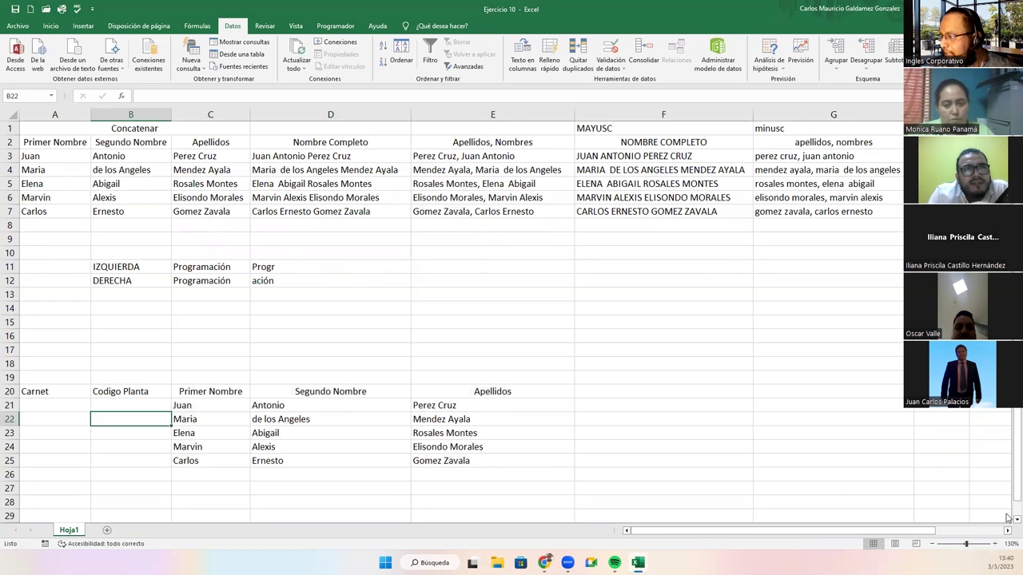
{"action": "scroll", "coordinate": [1008, 521], "scroll_direction": "down", "scroll_amount": 4}
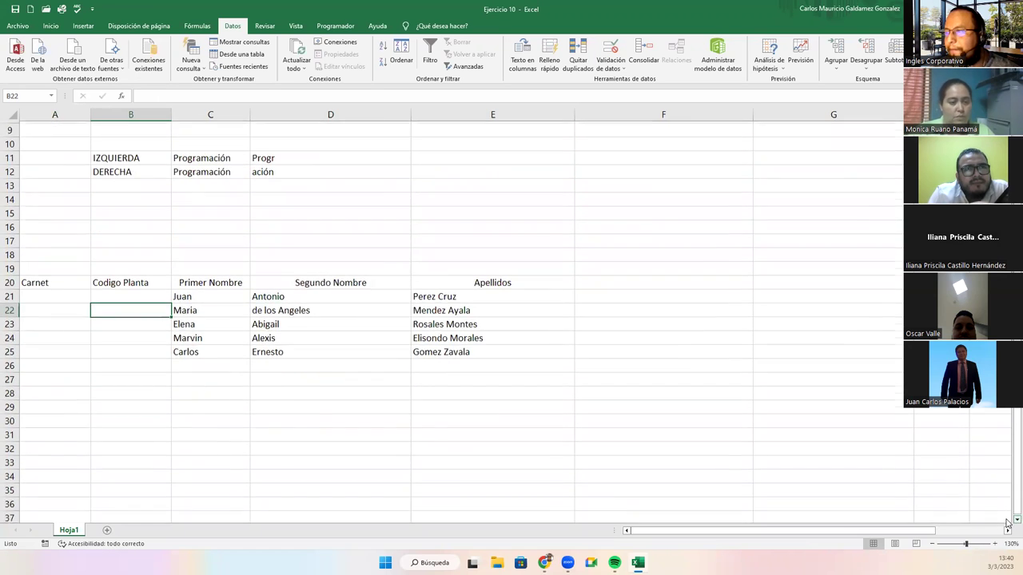
{"action": "scroll", "coordinate": [1008, 521], "scroll_direction": "down", "scroll_amount": 2}
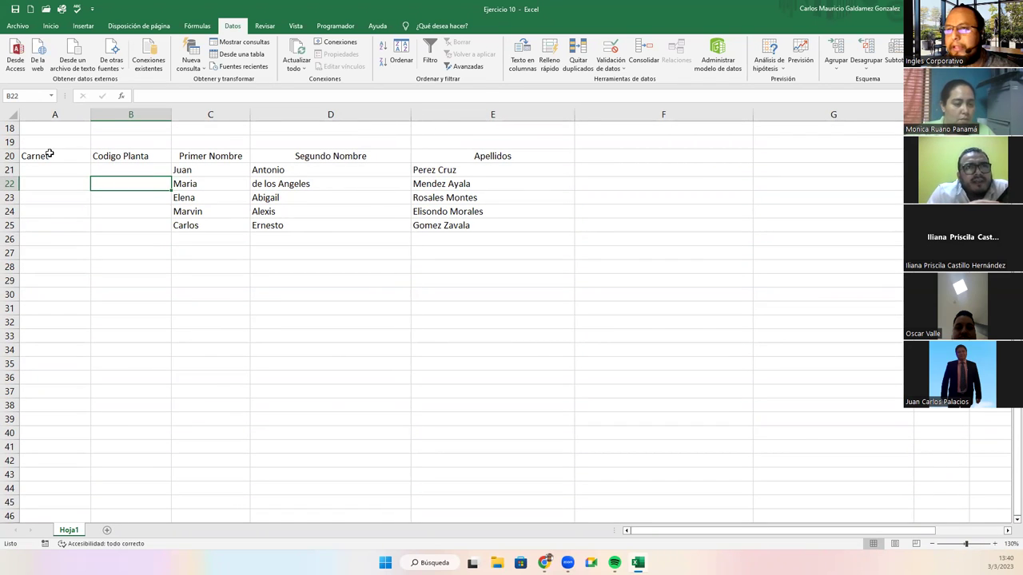
{"action": "left_click_drag", "start_coordinate": [49, 154], "coordinate": [508, 228]}
{"action": "key", "text": "ctrl+c"}
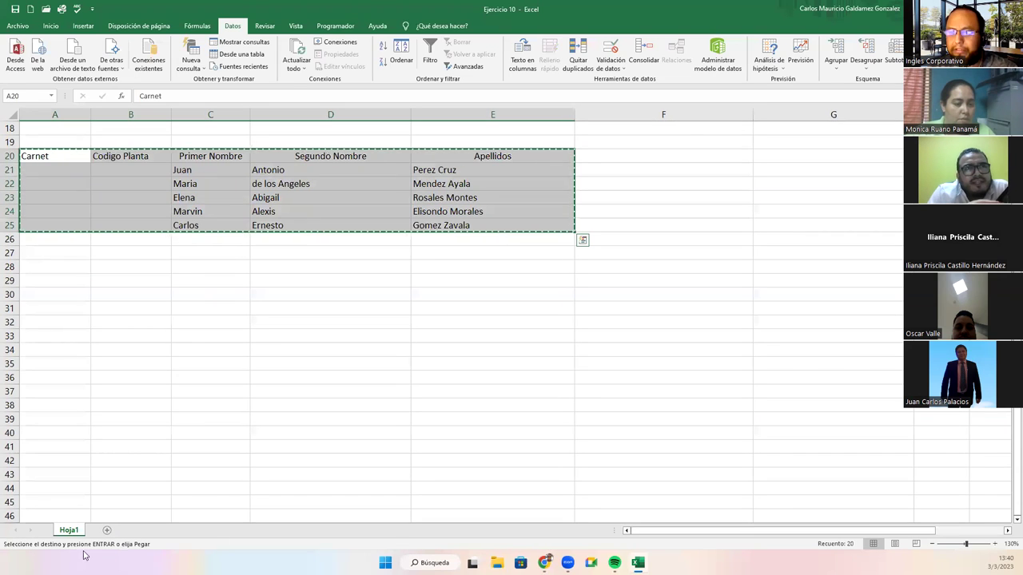
- Paste the table into a new sheet Hoja3 and autofit columns B through E
{"action": "left_click", "coordinate": [109, 530]}
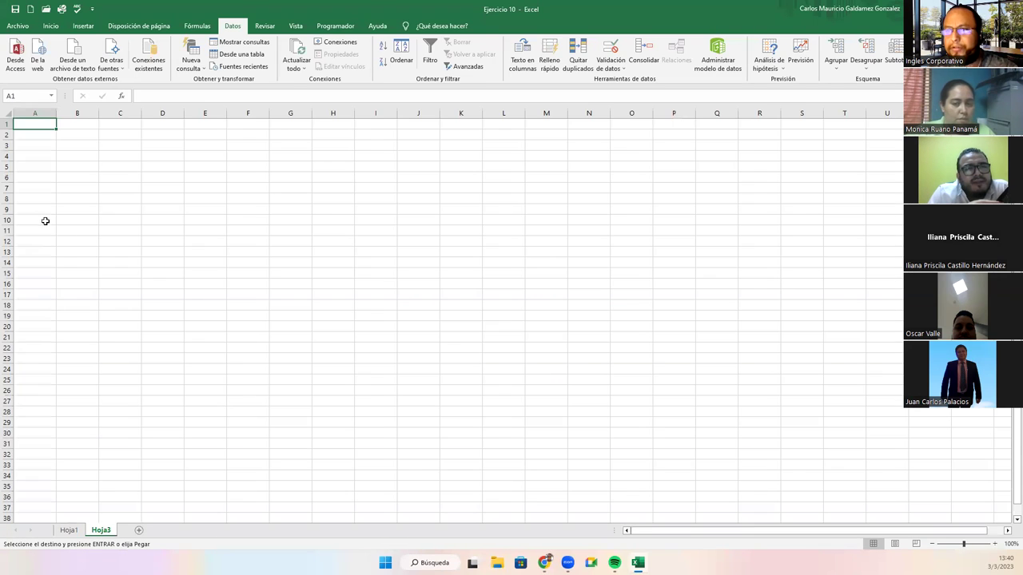
{"action": "key", "text": "ctrl+v"}
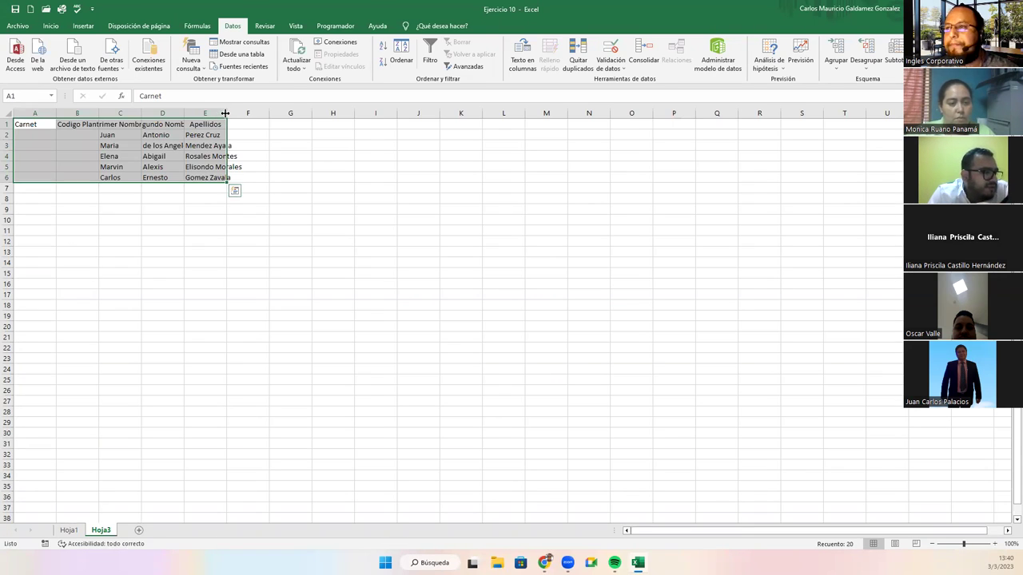
{"action": "double_click", "coordinate": [226, 114]}
{"action": "double_click", "coordinate": [184, 113]}
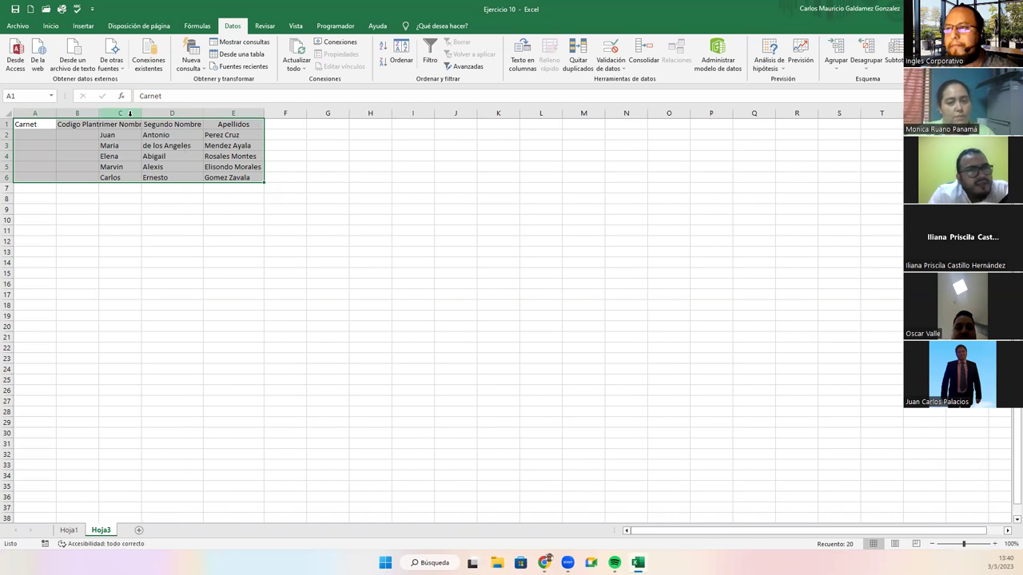
{"action": "double_click", "coordinate": [141, 113]}
{"action": "double_click", "coordinate": [100, 113]}
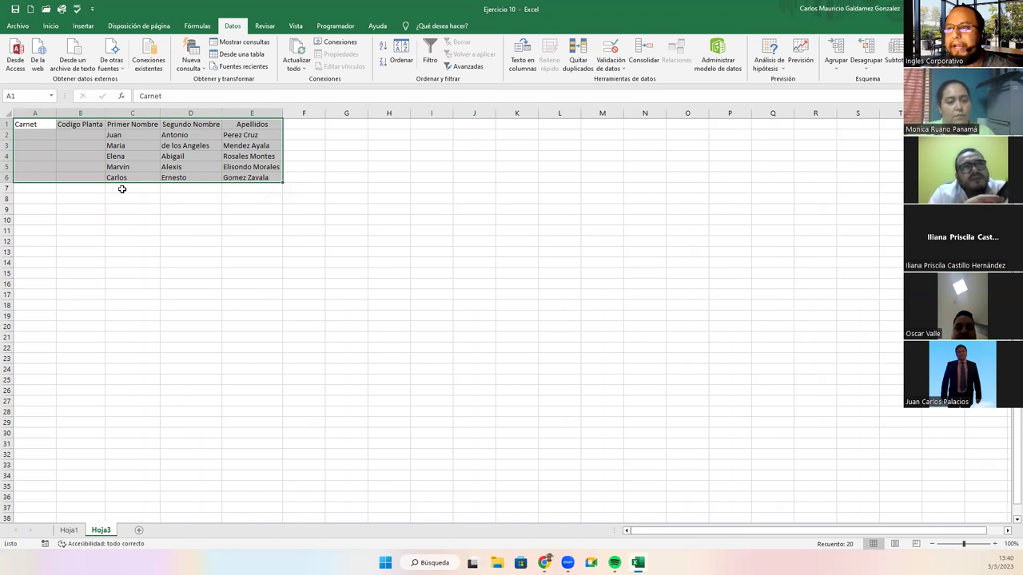
{"action": "scroll", "coordinate": [123, 226], "scroll_direction": "up", "scroll_amount": 3, "text": "ctrl"}
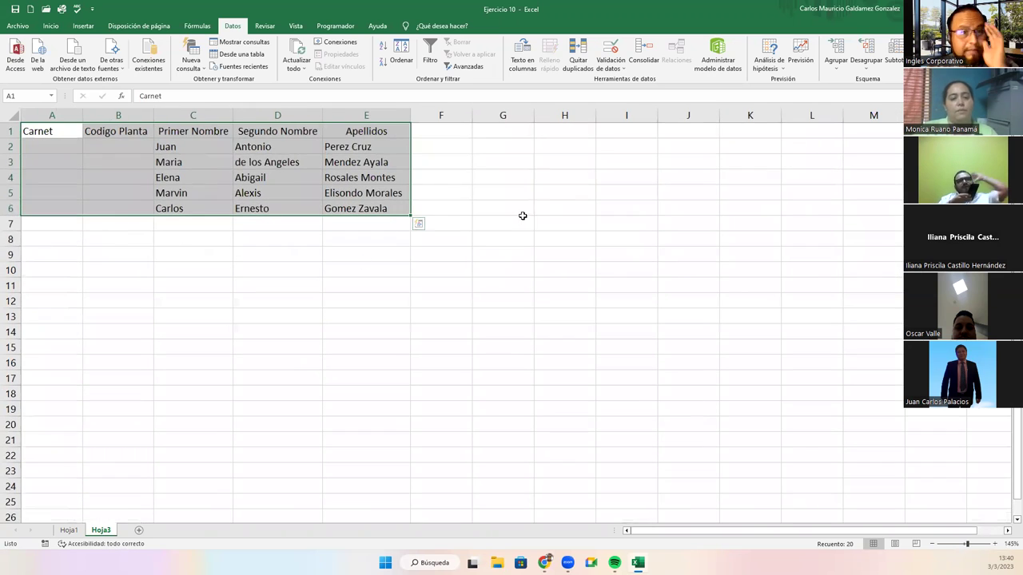
- Enter the headers Sueldo in F1 and ISSS in G1
{"action": "left_click", "coordinate": [436, 131]}
{"action": "type", "text": "Sue"}
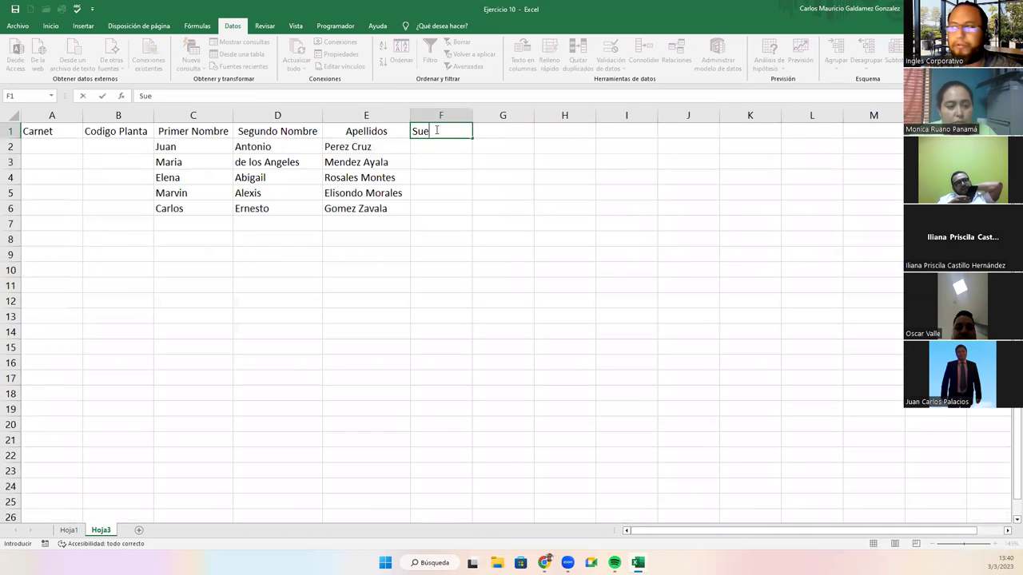
{"action": "type", "text": "ldo"}
{"action": "key", "text": "Tab"}
{"action": "key", "text": "Left"}
{"action": "key", "text": "Right"}
{"action": "type", "text": "ISSS"}
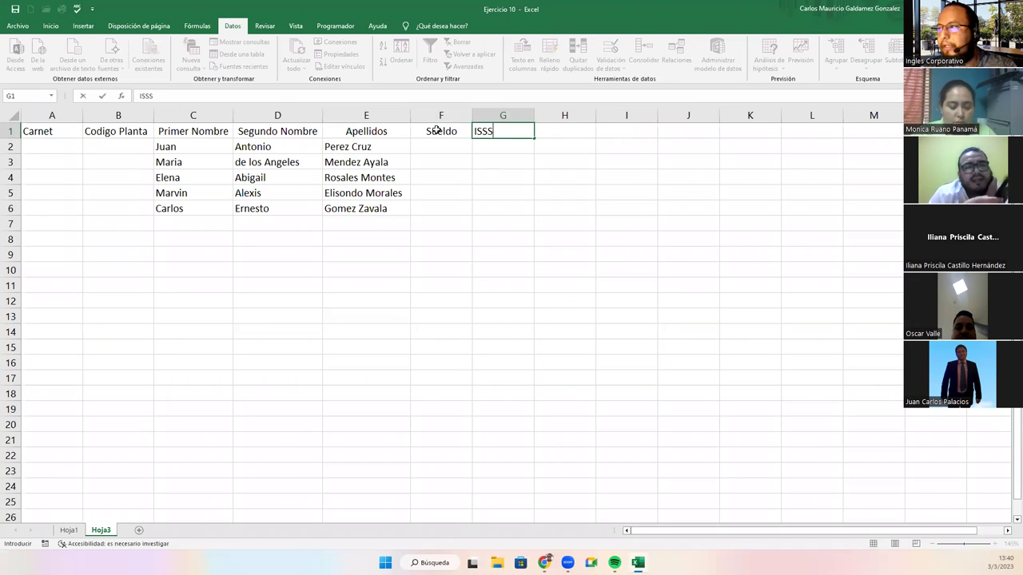
{"action": "key", "text": "Tab"}
- Add AFP and FSV headers in H1:I1 and type SueldoNEto in J1
{"action": "type", "text": "AFP"}
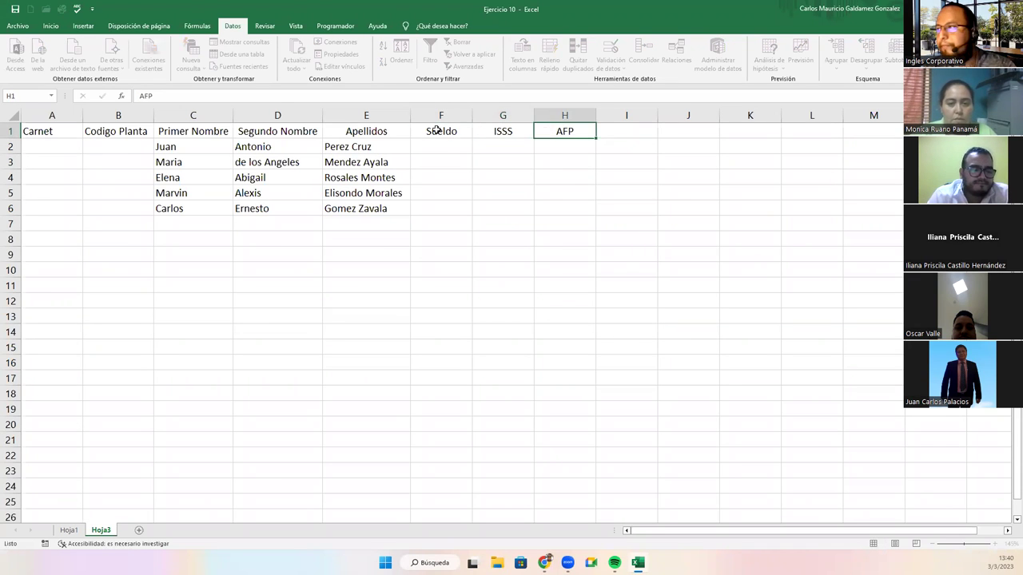
{"action": "key", "text": "Tab"}
{"action": "type", "text": "FS"}
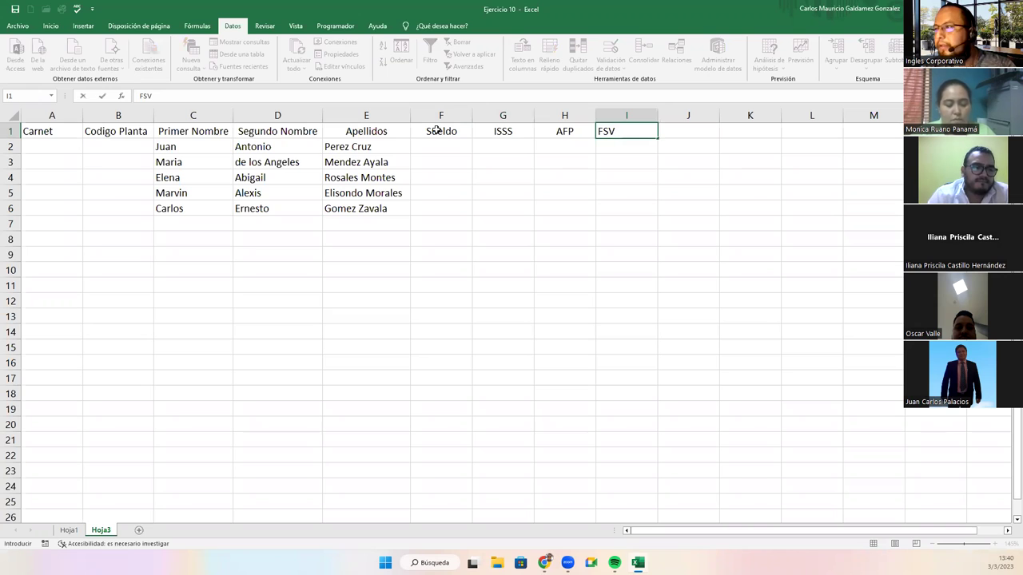
{"action": "key", "text": "Tab"}
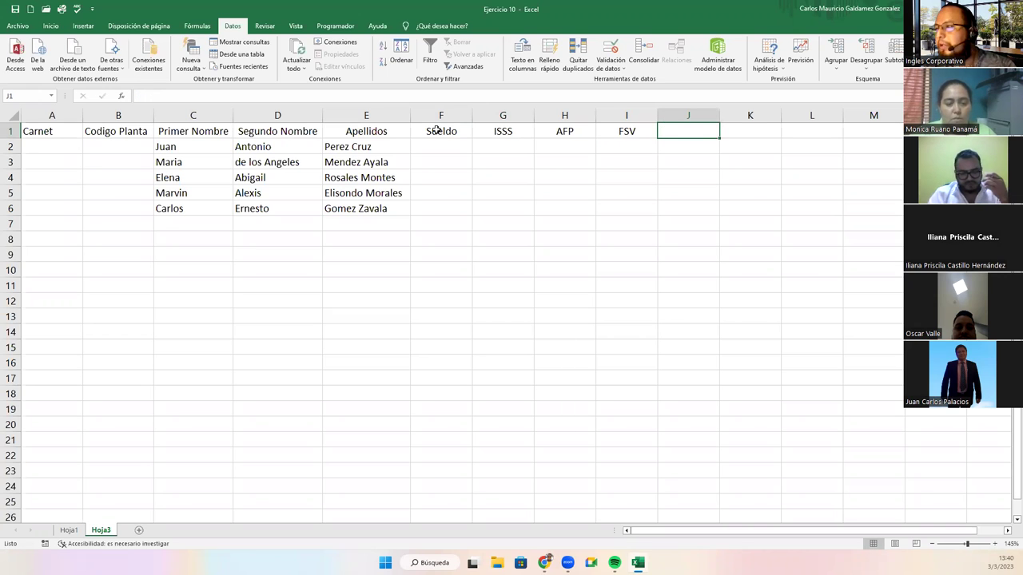
{"action": "type", "text": "SueldoNE"}
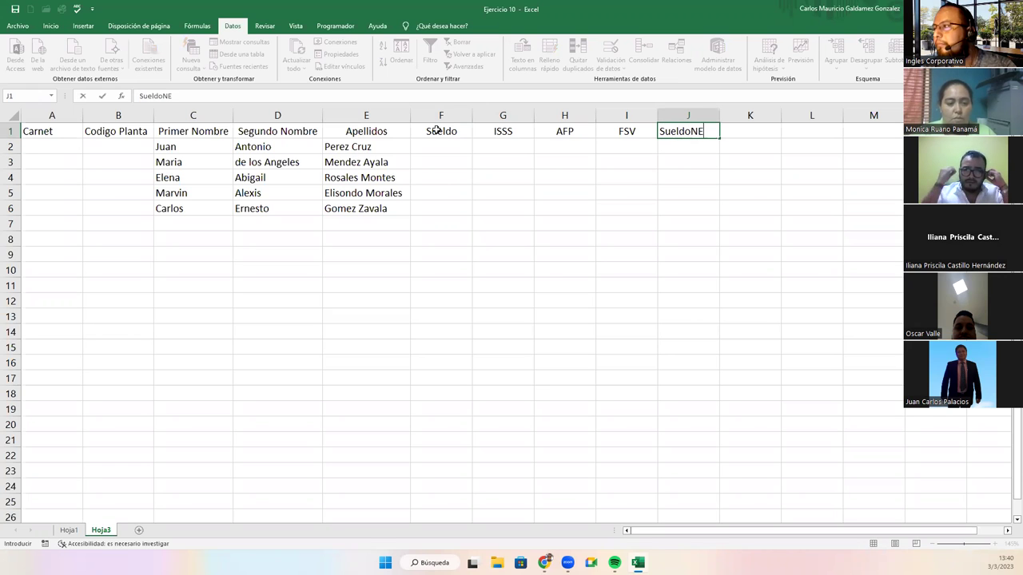
{"action": "type", "text": "to"}
- Edit J1 to remove the wrong capital E from the net salary header
{"action": "key", "text": "Left"}
{"action": "key", "text": "Left"}
{"action": "key", "text": "Left"}
{"action": "key", "text": "F2"}
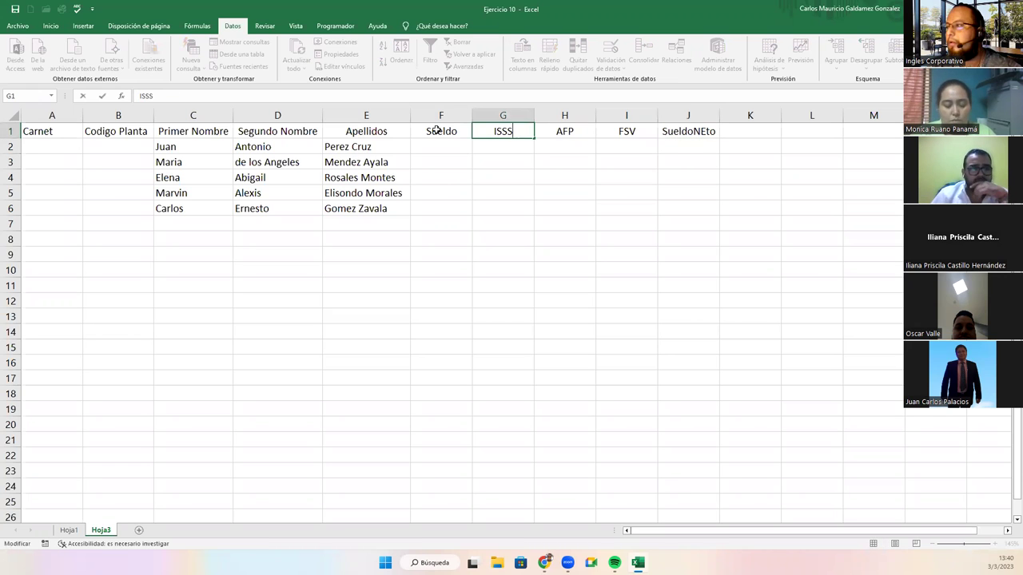
{"action": "key", "text": "Right"}
{"action": "key", "text": "Right"}
{"action": "key", "text": "Right"}
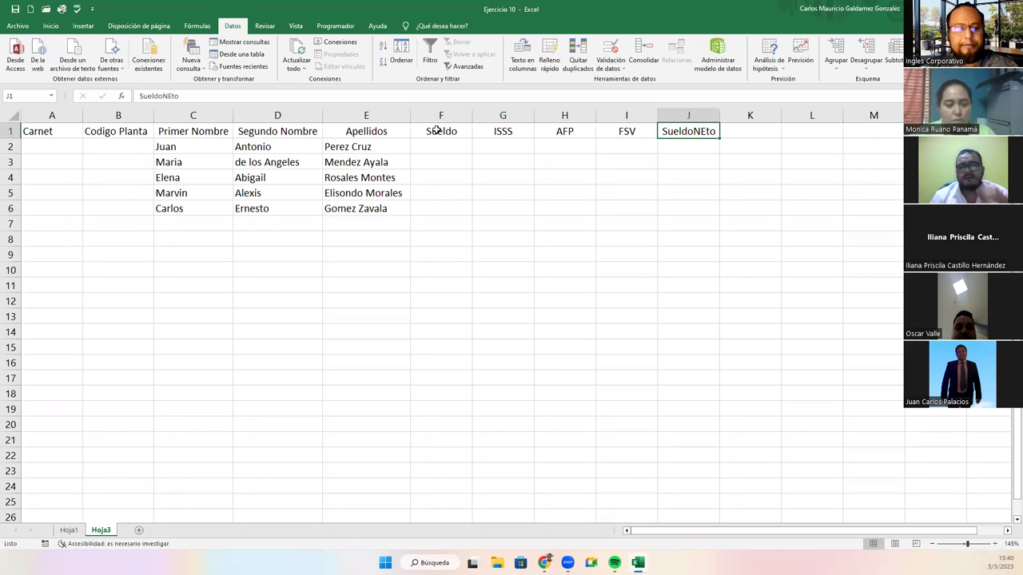
{"action": "key", "text": "F2"}
{"action": "key", "text": "BackSpace"}
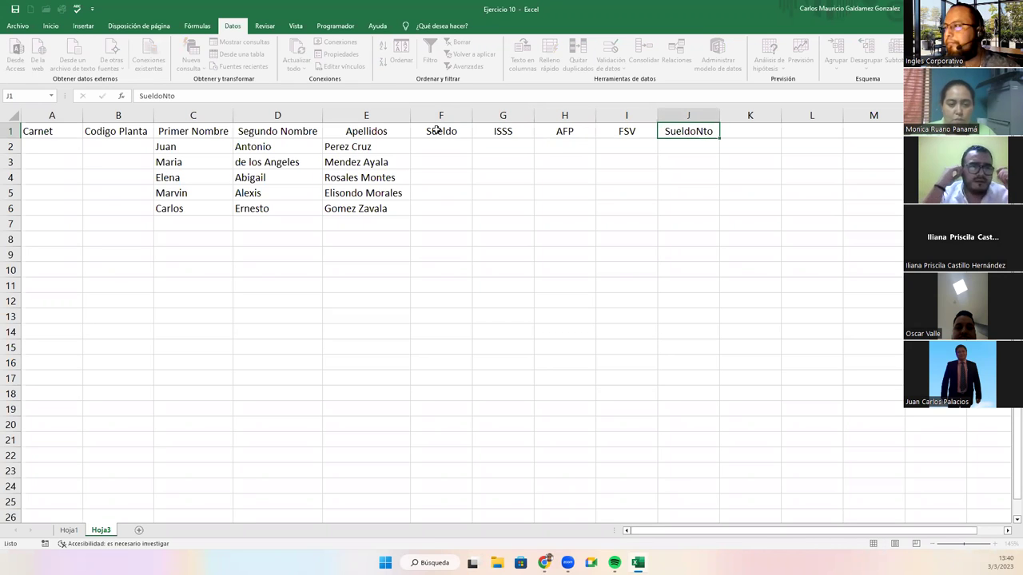
{"action": "key", "text": "Return"}
{"action": "key", "text": "Right"}
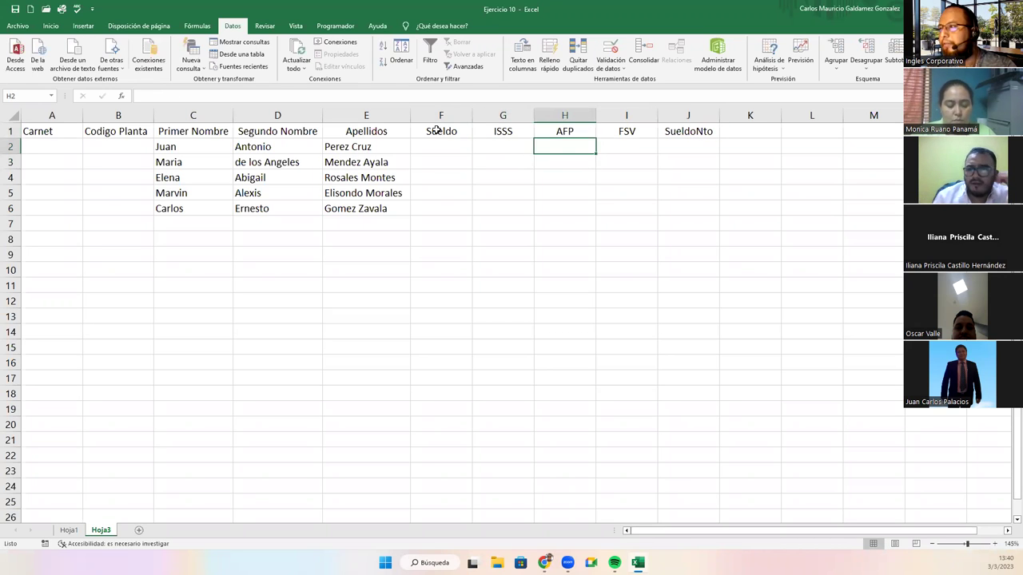
{"action": "key", "text": "Up"}
{"action": "key", "text": "Right"}
{"action": "key", "text": "Right"}
{"action": "key", "text": "F2"}
- Finish the SueldoNeto header and enter the 3% ISSS formula on Sueldo in G2
{"action": "type", "text": "e"}
{"action": "key", "text": "Return"}
{"action": "key", "text": "Left"}
{"action": "key", "text": "Left"}
{"action": "key", "text": "Left"}
{"action": "type", "text": "="}
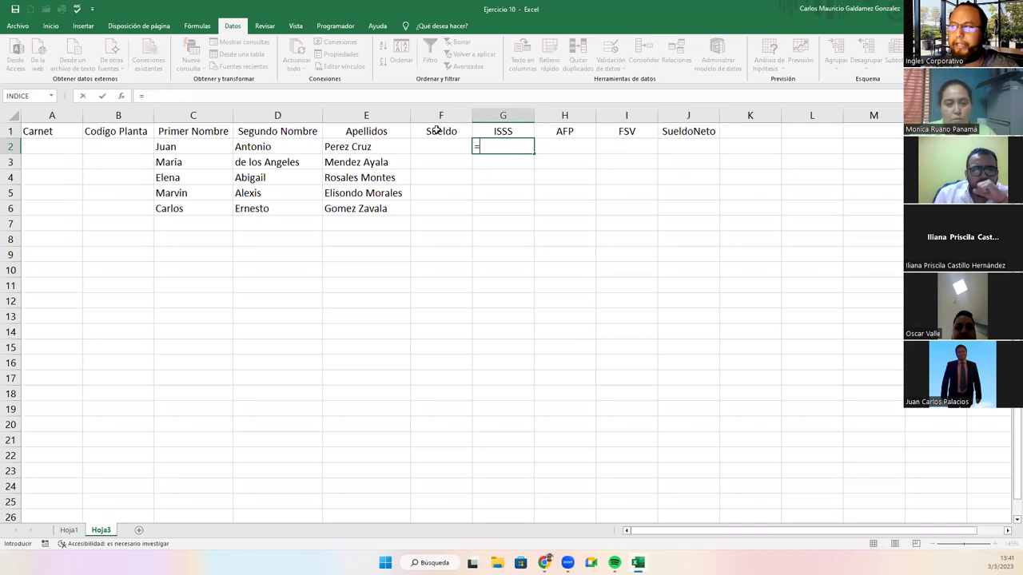
{"action": "key", "text": "Left"}
{"action": "type", "text": "*"}
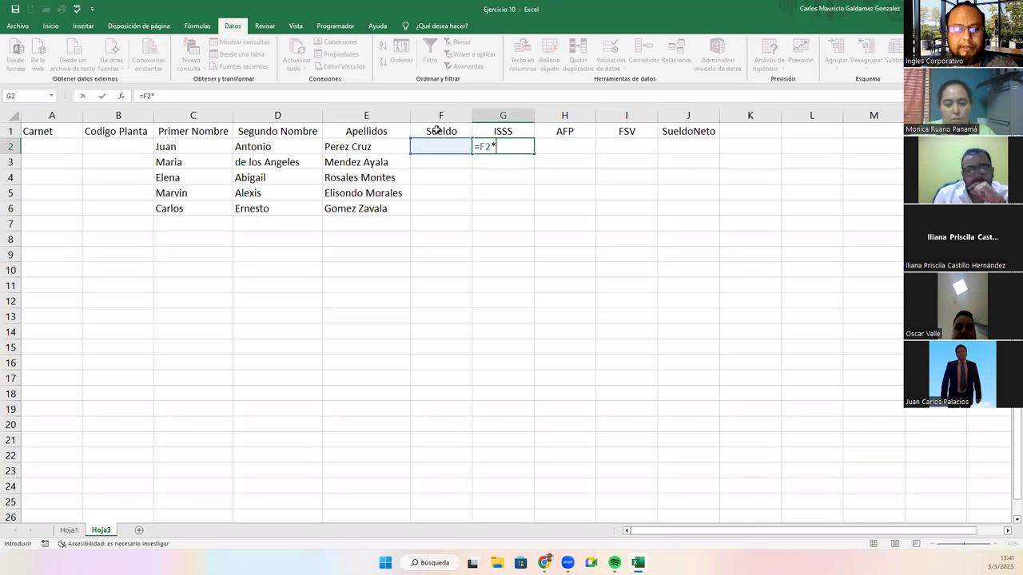
{"action": "type", "text": "%"}
{"action": "key", "text": "Tab"}
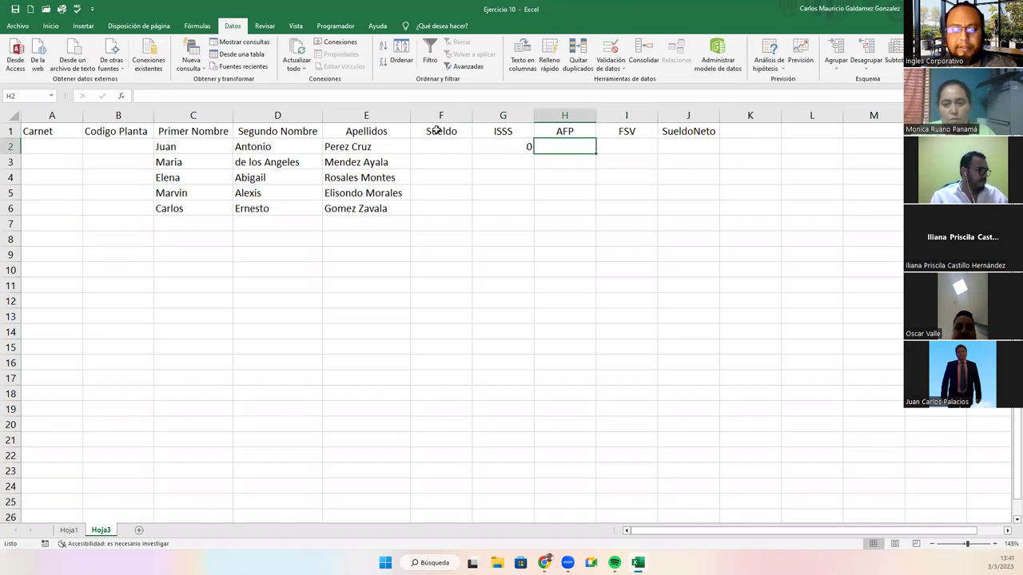
- Enter the 7.25% AFP formula in H2 and the FSV formula in I2, both based on F2
{"action": "type", "text": "="}
{"action": "key", "text": "Left"}
{"action": "key", "text": "Left"}
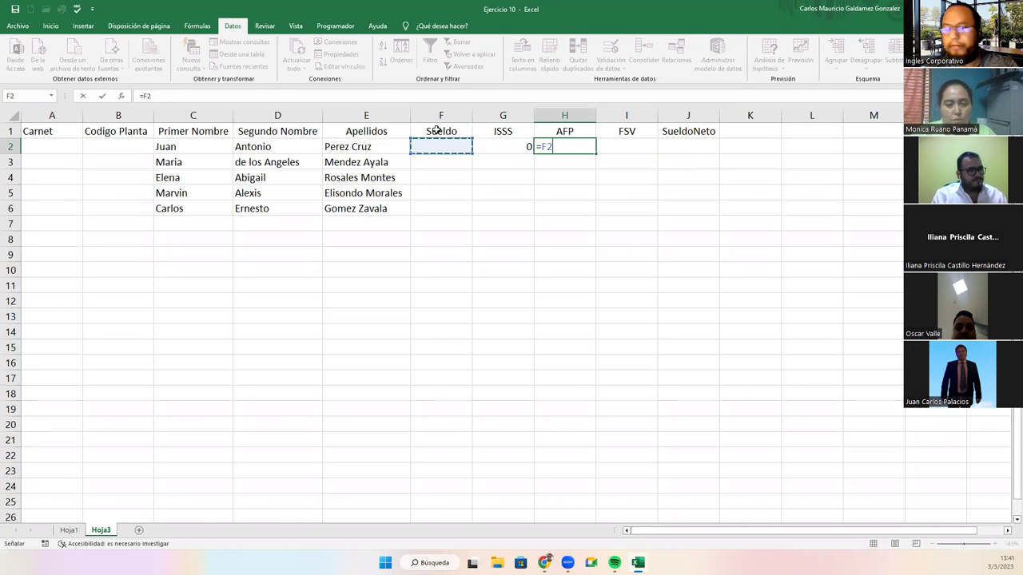
{"action": "type", "text": "*7.25%"}
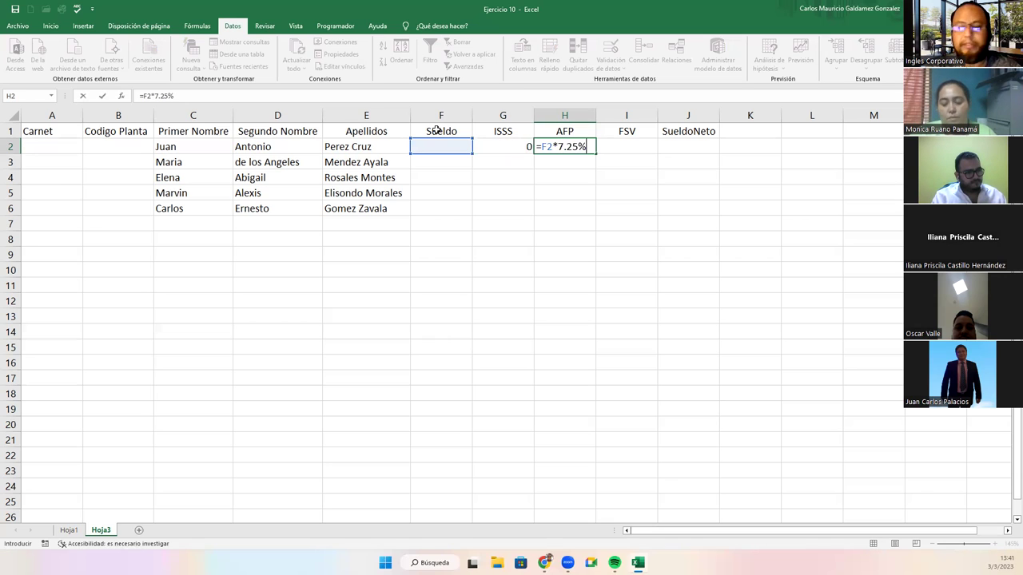
{"action": "key", "text": "Tab"}
{"action": "key", "text": "Left"}
{"action": "key", "text": "Left"}
{"action": "key", "text": "Right"}
{"action": "key", "text": "Right"}
{"action": "type", "text": "="}
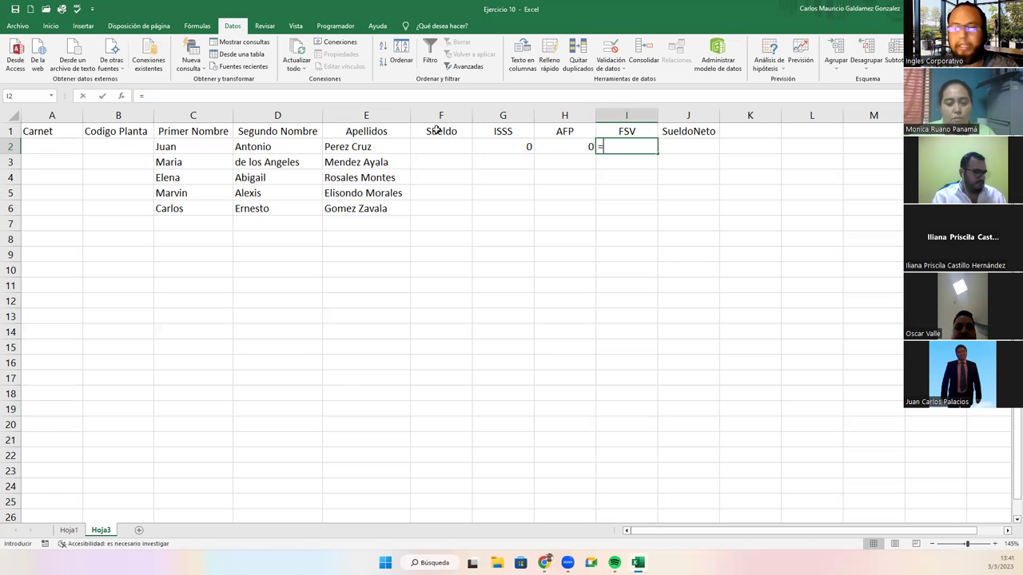
{"action": "key", "text": "Left"}
{"action": "key", "text": "Left"}
{"action": "key", "text": "Left"}
{"action": "type", "text": "*"}
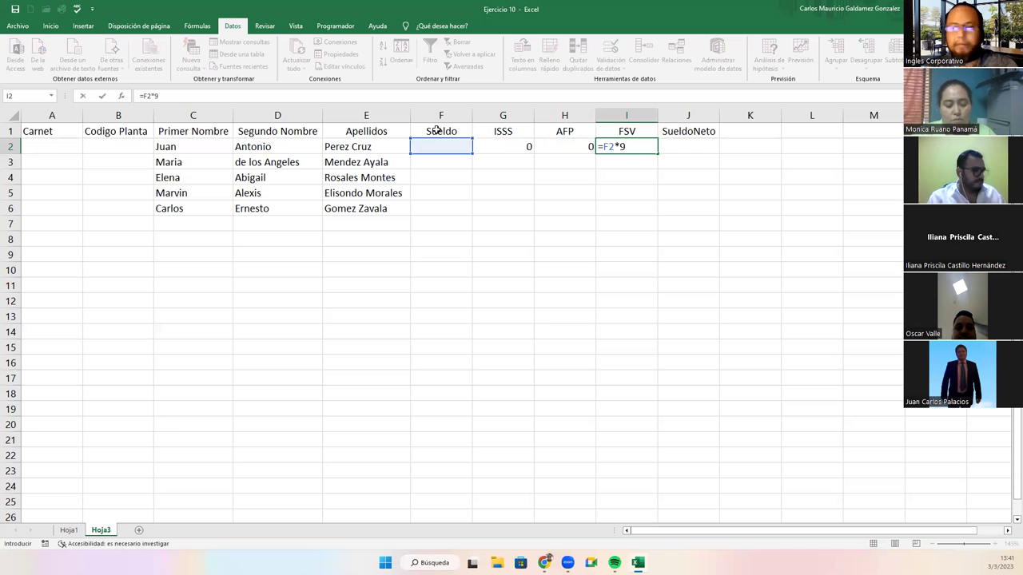
{"action": "key", "text": "Return"}
- Apply Accounting number format to F2:J6, then select the data range A1:J6
{"action": "key", "text": "Up"}
{"action": "key", "text": "shift+Right"}
{"action": "key", "text": "shift+Right"}
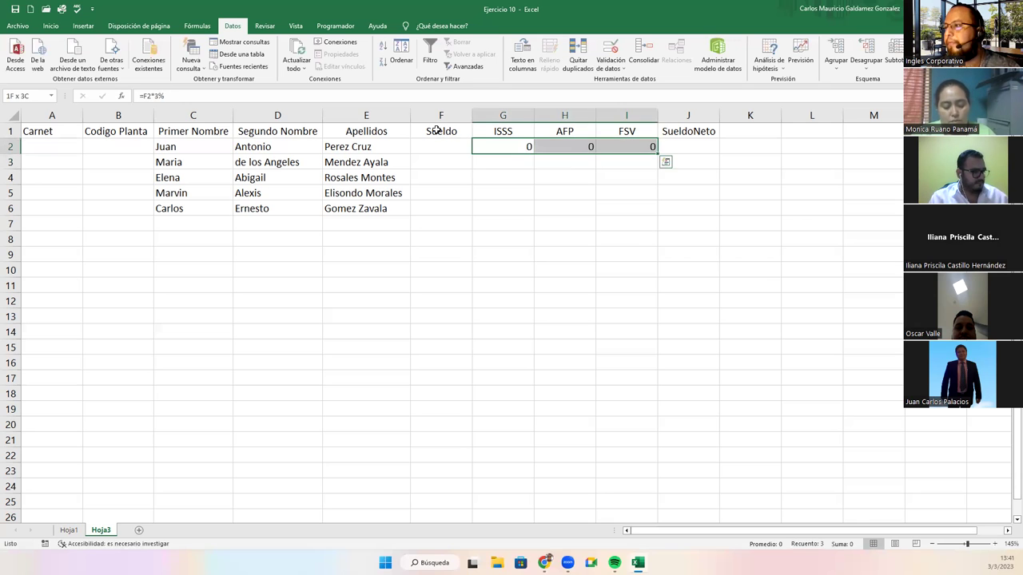
{"action": "key", "text": "Left"}
{"action": "key", "text": "Left"}
{"action": "key", "text": "Right"}
{"action": "key", "text": "shift+Right"}
{"action": "key", "text": "shift+Right"}
{"action": "key", "text": "shift+Right"}
{"action": "key", "text": "shift+Right"}
{"action": "key", "text": "shift+Right"}
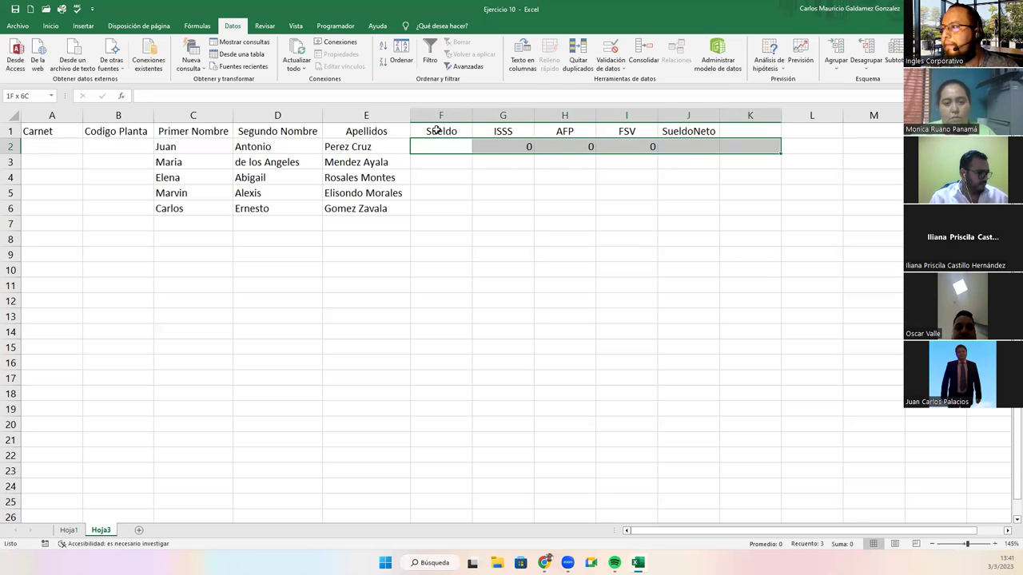
{"action": "key", "text": "shift+Left"}
{"action": "key", "text": "shift+Down"}
{"action": "key", "text": "shift+Down"}
{"action": "key", "text": "shift+Down"}
{"action": "key", "text": "shift+Down"}
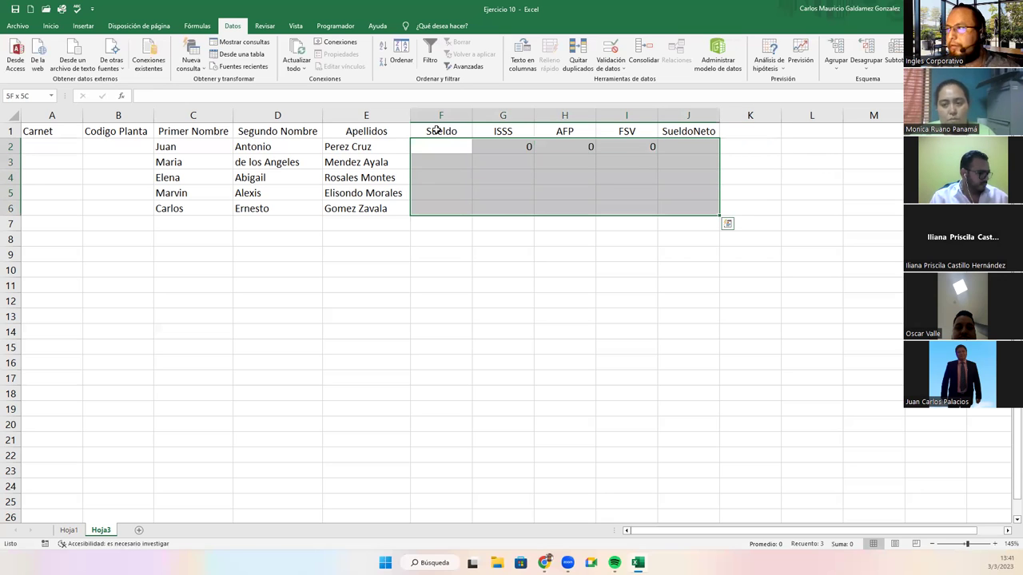
{"action": "key", "text": "alt"}
{"action": "key", "text": "h"}
{"action": "key", "text": "a"}
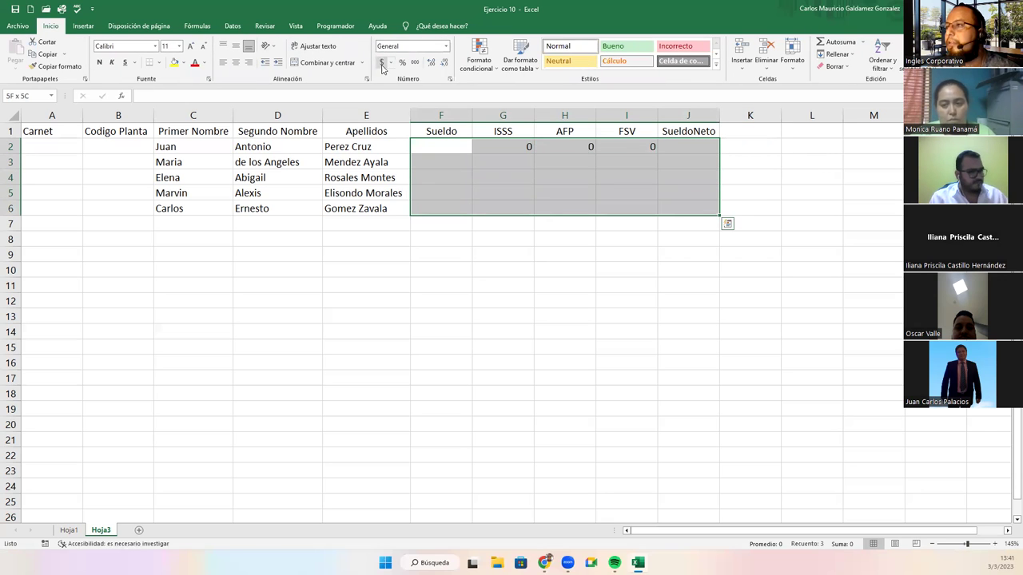
{"action": "key", "text": "n"}
{"action": "left_click", "coordinate": [455, 176]}
{"action": "mouse_move", "coordinate": [60, 136]}
{"action": "left_mouse_down"}
{"action": "mouse_move", "coordinate": [593, 212]}
{"action": "mouse_move", "coordinate": [679, 210]}
{"action": "left_mouse_up"}
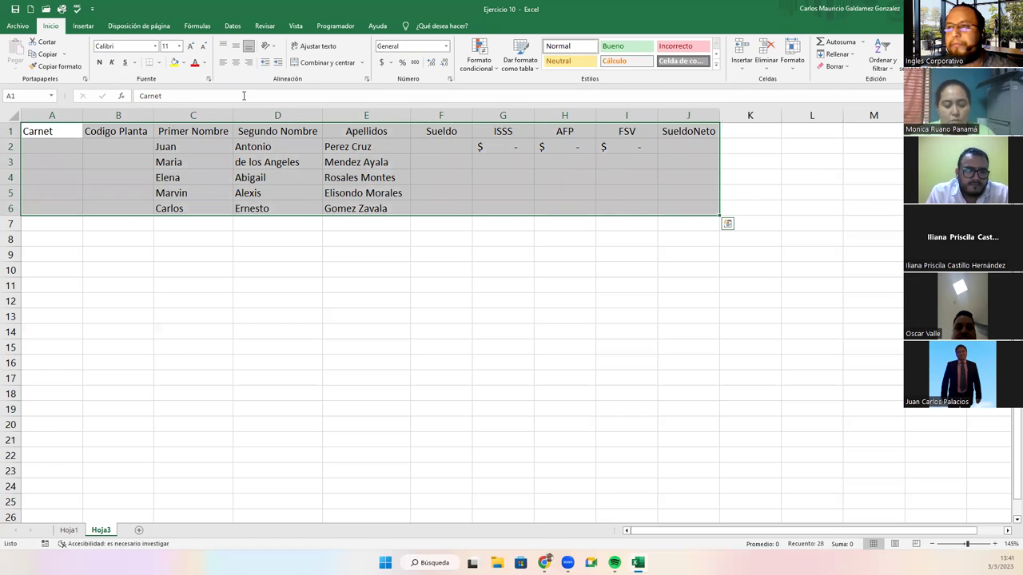
- Convert A1:J6 into a table with a header row
{"action": "left_click", "coordinate": [80, 29]}
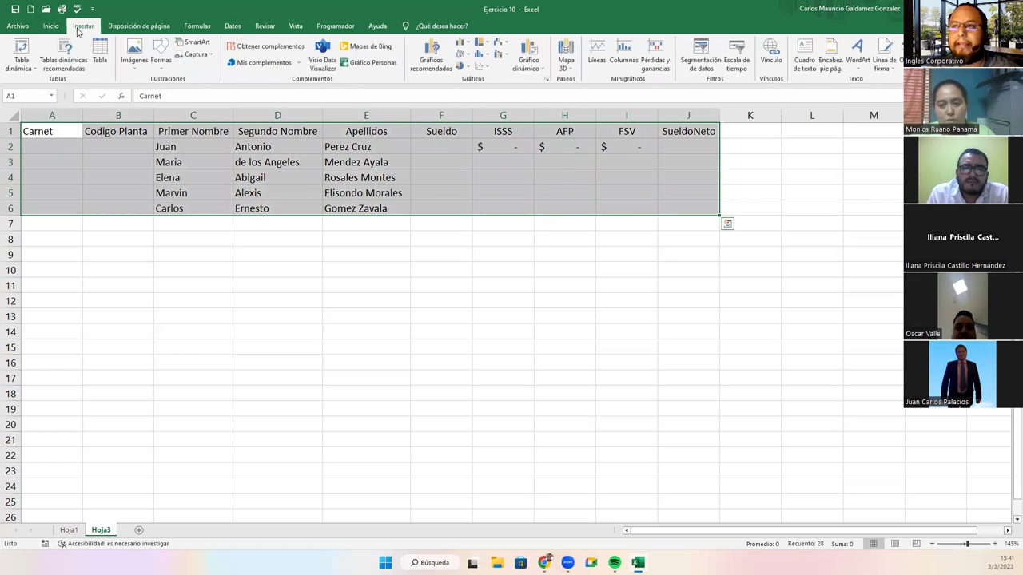
{"action": "left_click", "coordinate": [103, 56]}
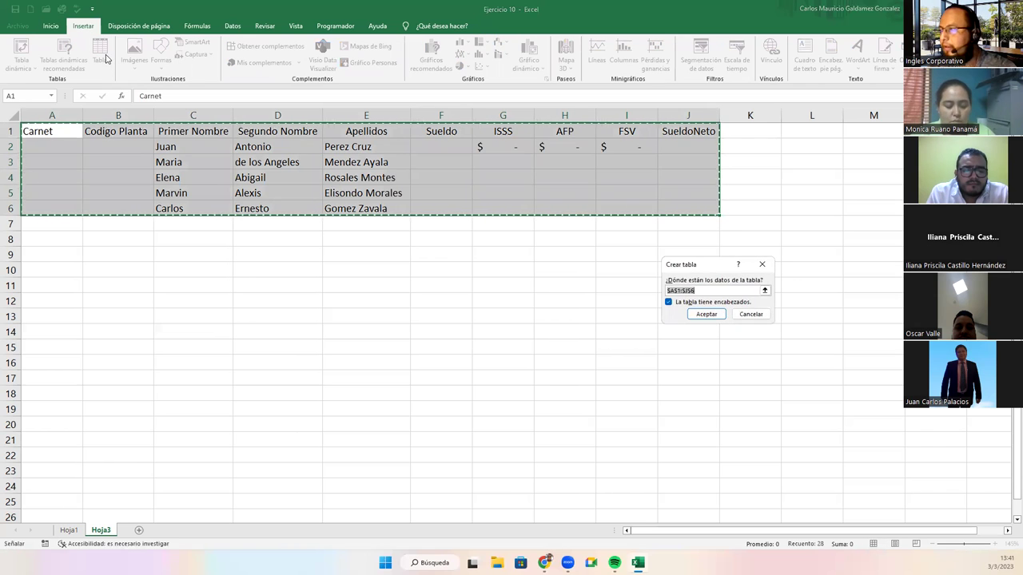
{"action": "key", "text": "Return"}
{"action": "left_click", "coordinate": [144, 164]}
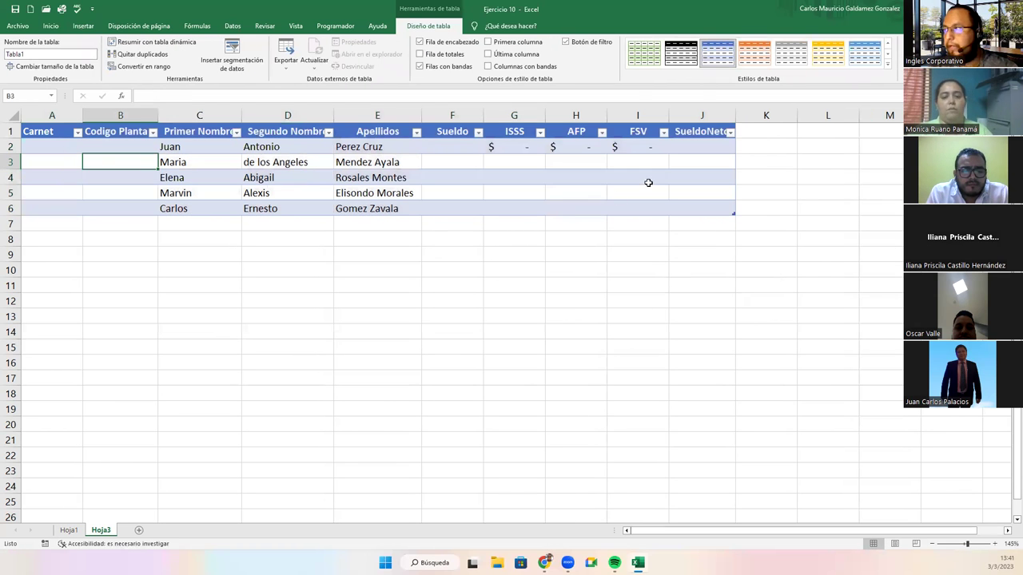
- Narrow column A to fit Carnet and select the five surnames under Apellidos
{"action": "left_click_drag", "start_coordinate": [82, 119], "coordinate": [70, 119]}
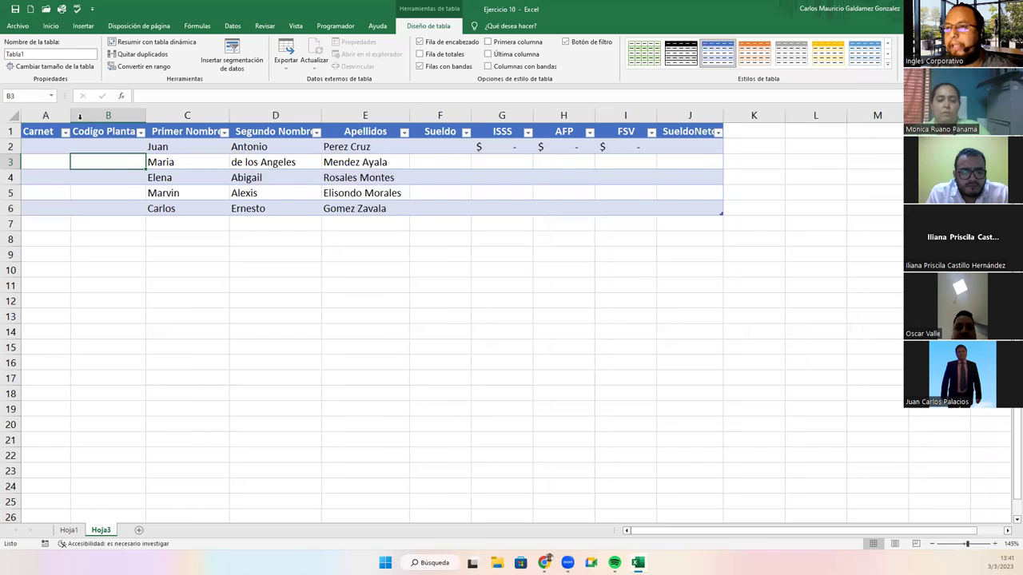
{"action": "left_click", "coordinate": [54, 151]}
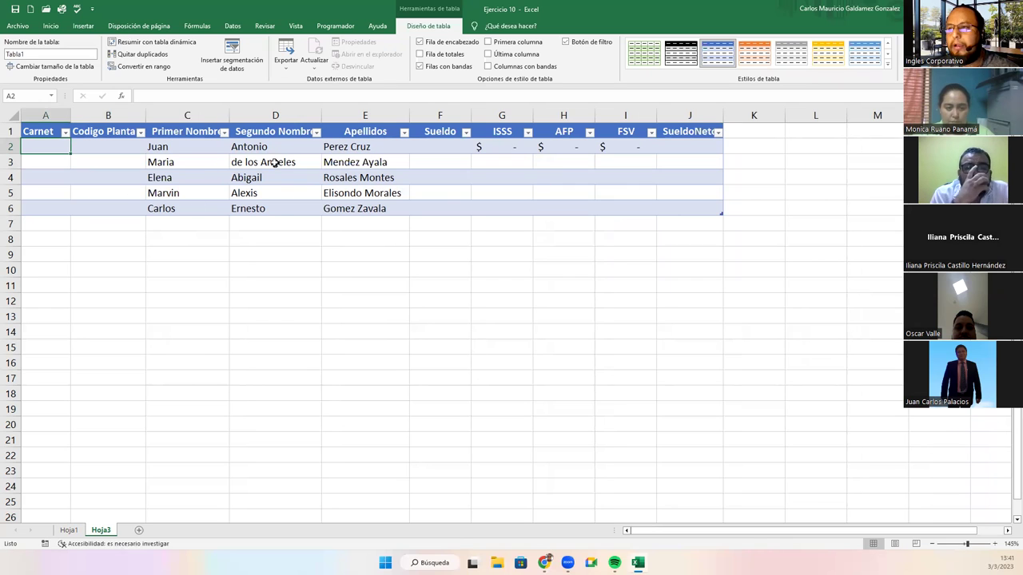
{"action": "left_click_drag", "start_coordinate": [202, 153], "coordinate": [333, 209]}
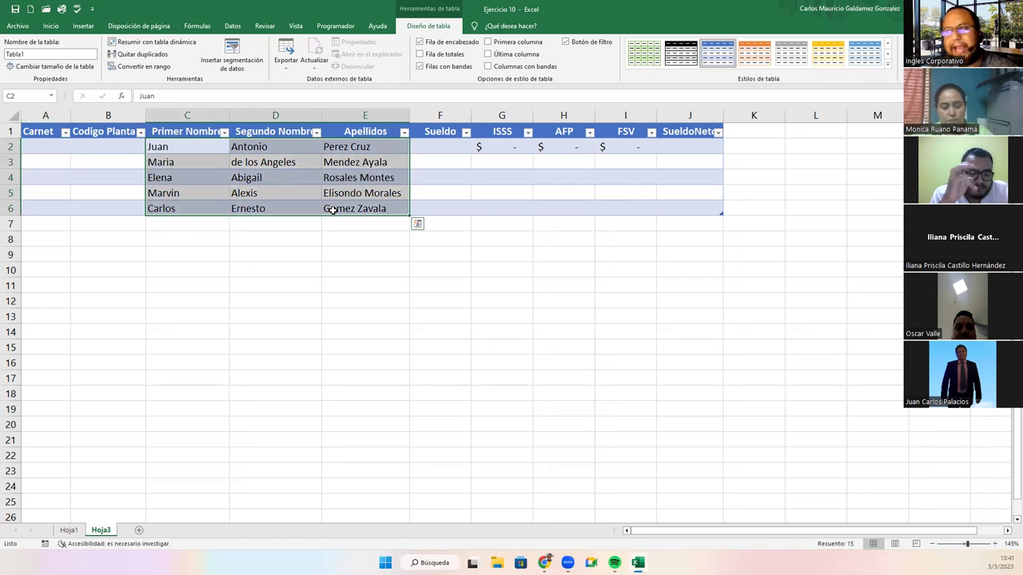
{"action": "left_click", "coordinate": [350, 175]}
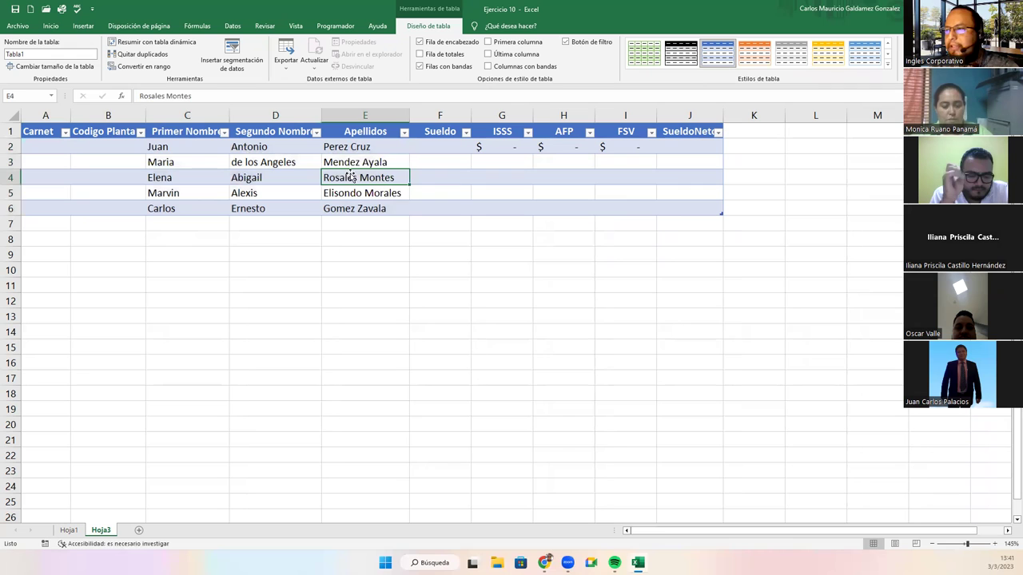
{"action": "left_click_drag", "start_coordinate": [352, 151], "coordinate": [353, 208]}
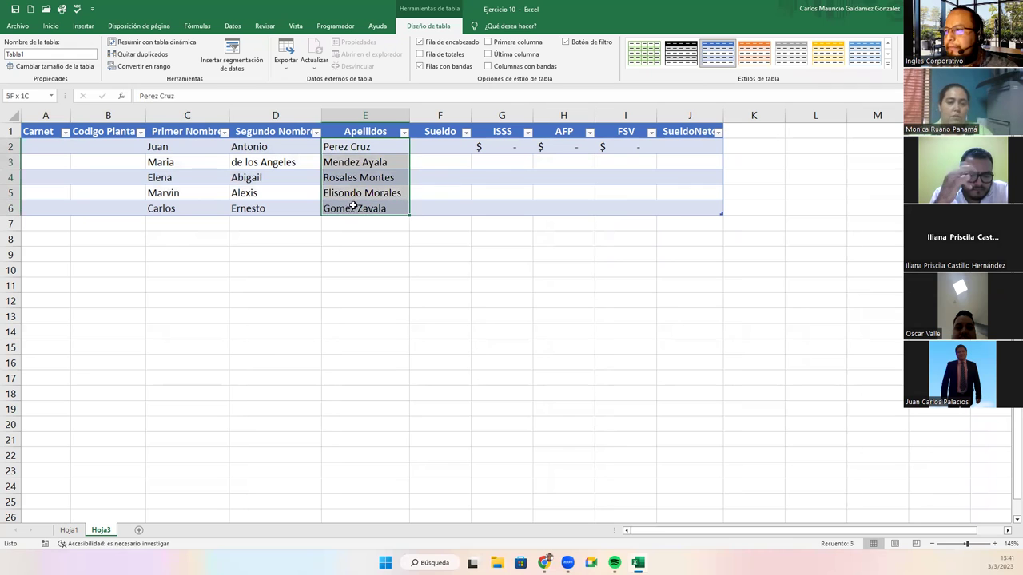
- Insert two empty table columns right after Apellidos
{"action": "right_click", "coordinate": [422, 117]}
{"action": "left_click", "coordinate": [446, 208]}
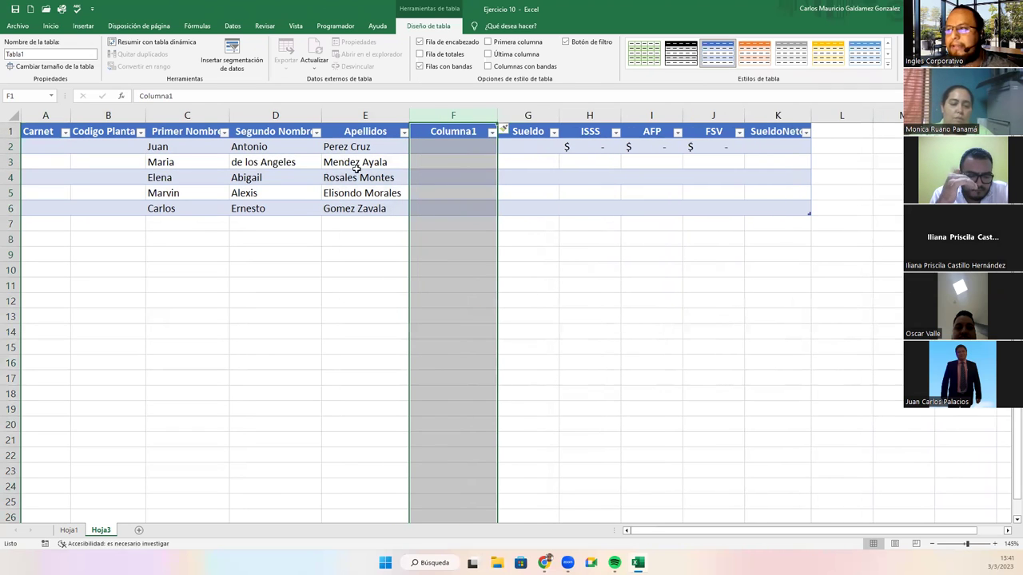
{"action": "right_click", "coordinate": [496, 117]}
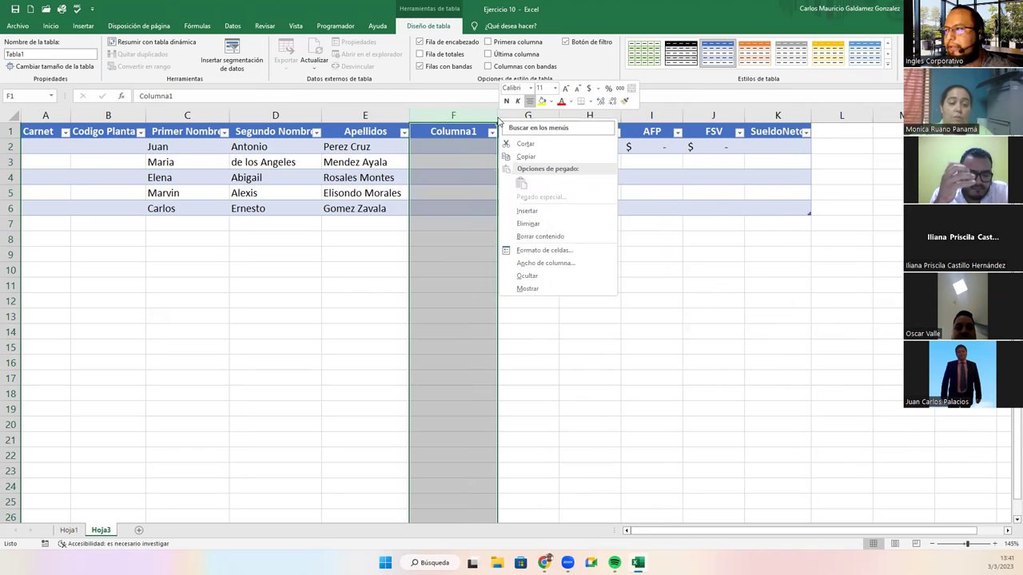
{"action": "left_click", "coordinate": [539, 212]}
{"action": "left_click", "coordinate": [452, 206]}
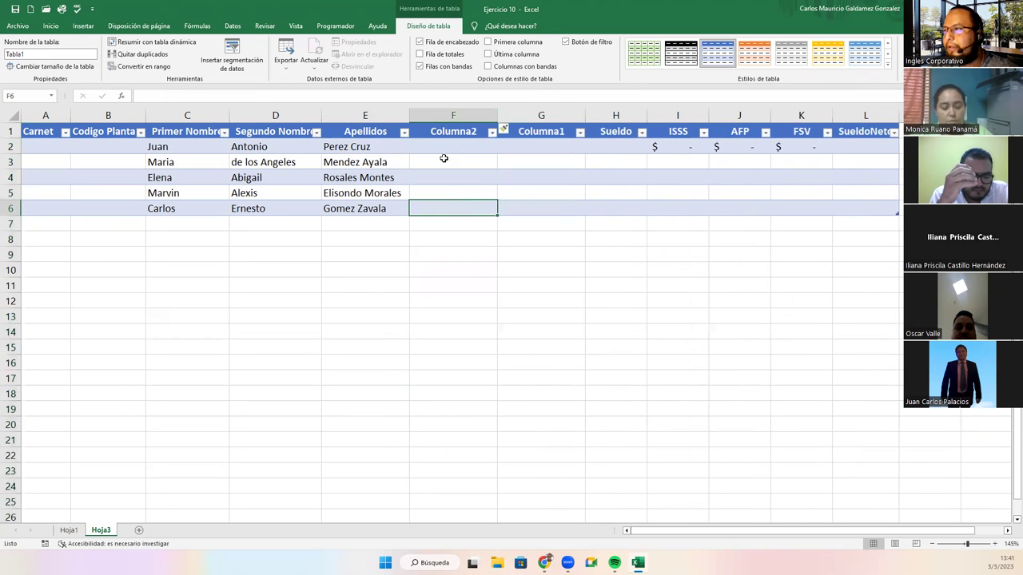
- Name the new columns Apellido Paterno and Apellido Materno, then select the surnames in E2:E6
{"action": "key", "text": "Up"}
{"action": "key", "text": "Up"}
{"action": "key", "text": "Up"}
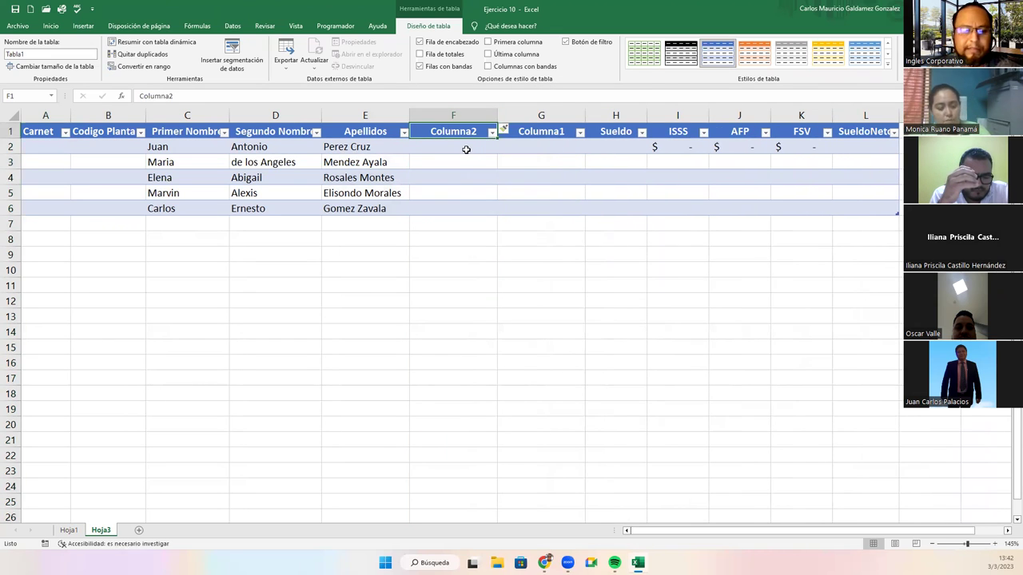
{"action": "type", "text": "Apellido"}
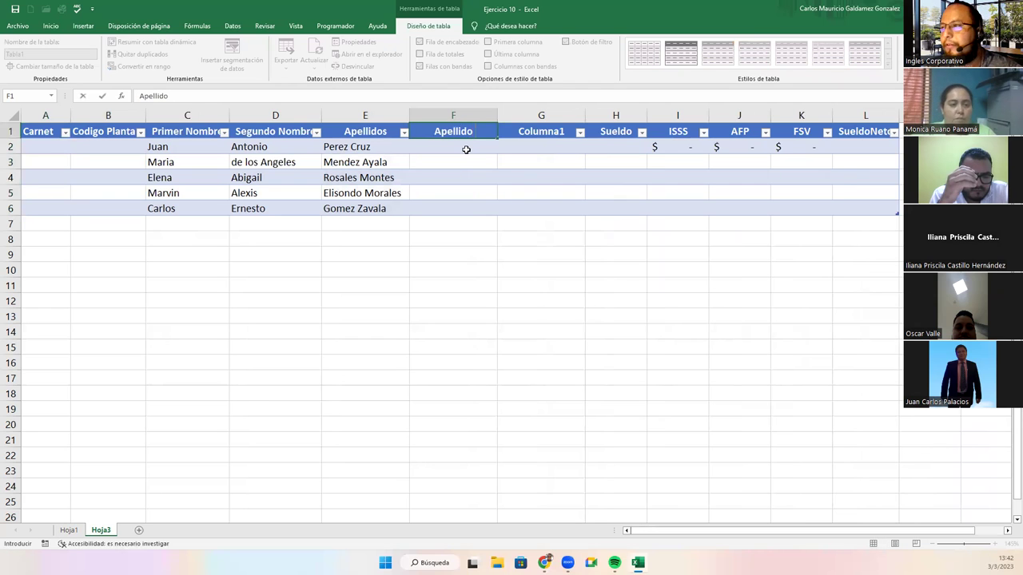
{"action": "type", "text": " Paterno"}
{"action": "key", "text": "Tab"}
{"action": "type", "text": "Apellido Materno"}
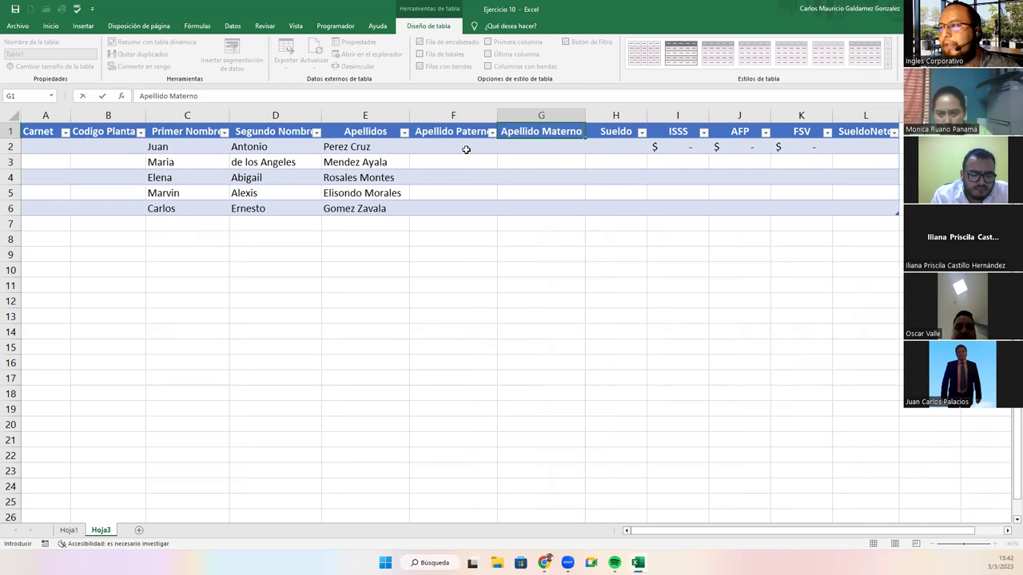
{"action": "left_click", "coordinate": [466, 149]}
{"action": "left_click_drag", "start_coordinate": [380, 147], "coordinate": [368, 206]}
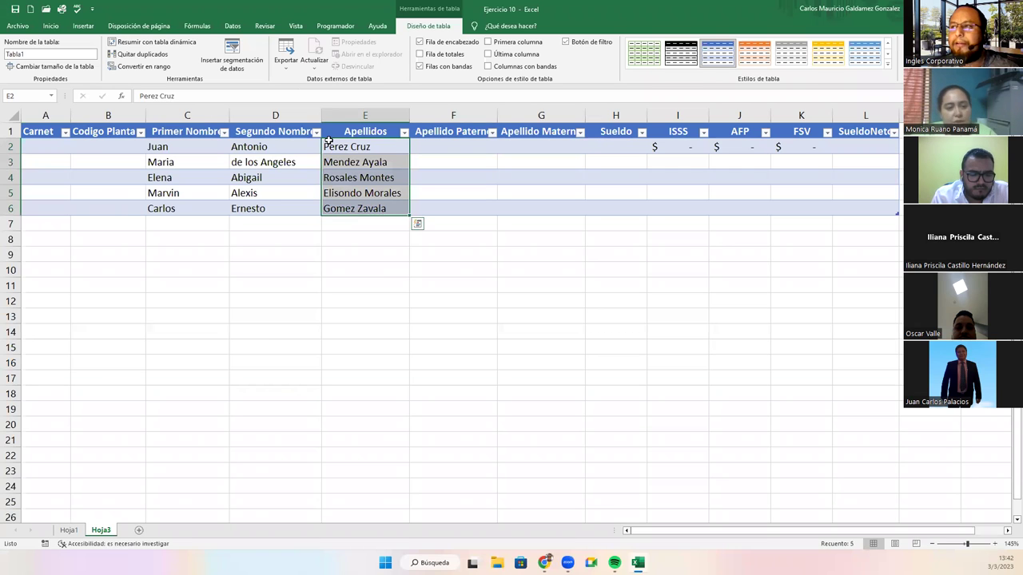
{"action": "left_click", "coordinate": [236, 28]}
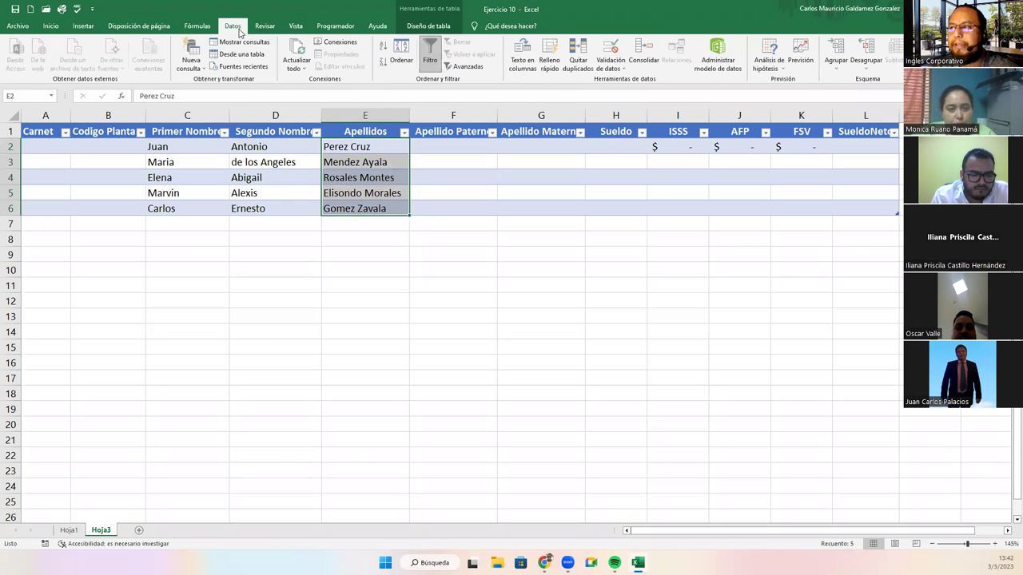
- Split the Apellidos data with Text to Columns as delimited text, using only Espacio as the separator
{"action": "left_click", "coordinate": [523, 56]}
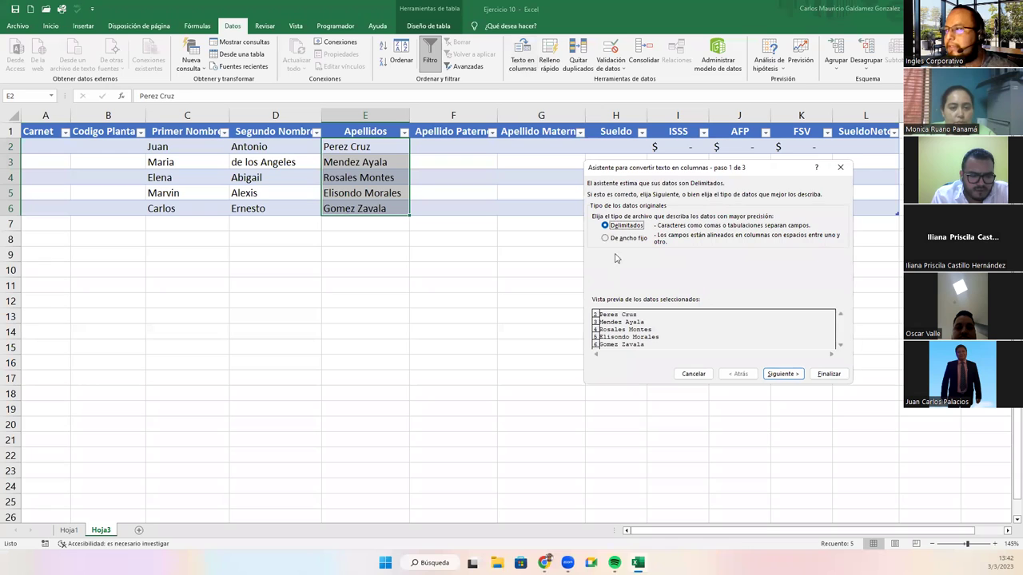
{"action": "left_click", "coordinate": [782, 375]}
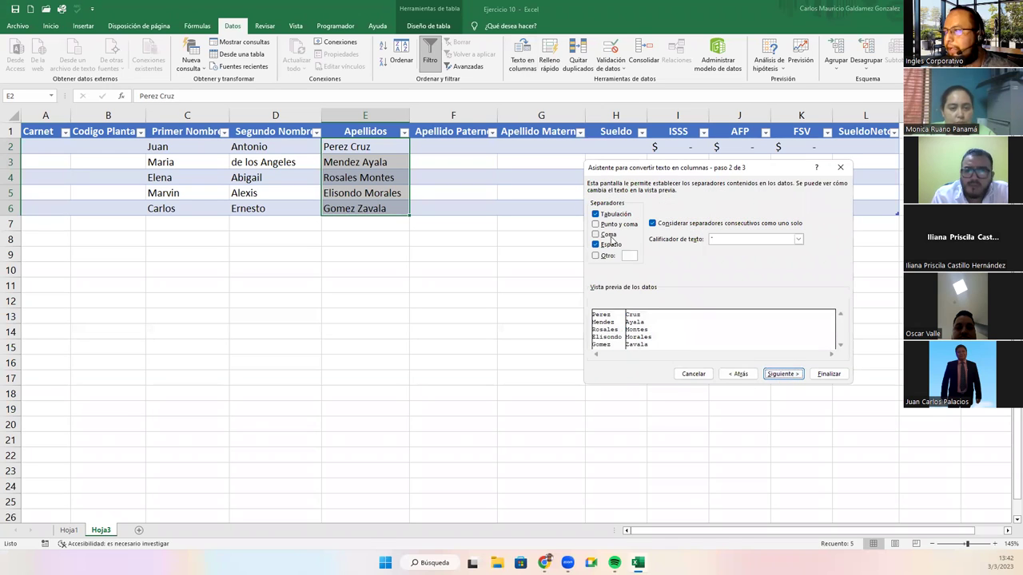
{"action": "left_click", "coordinate": [596, 214]}
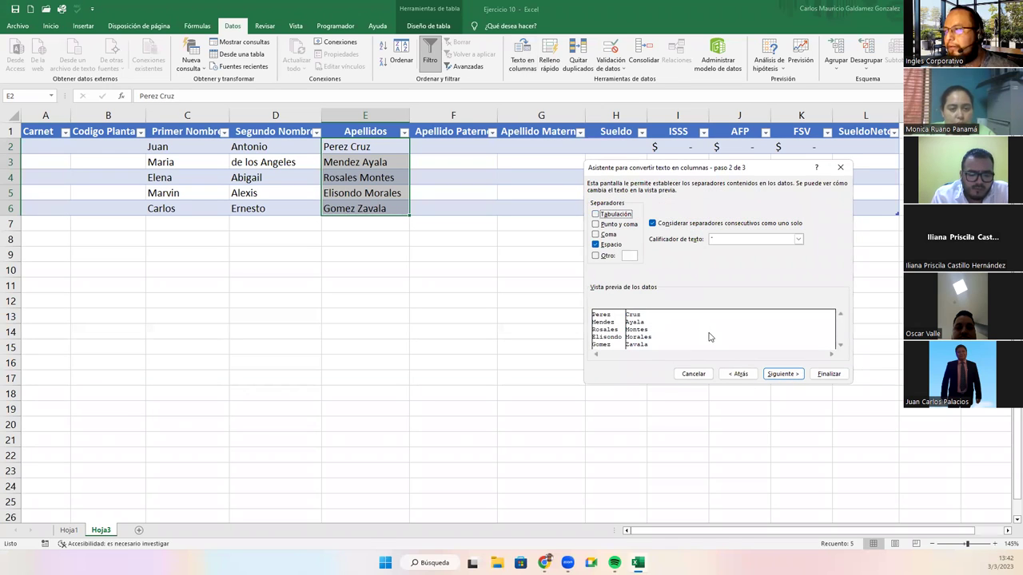
{"action": "left_click", "coordinate": [781, 374]}
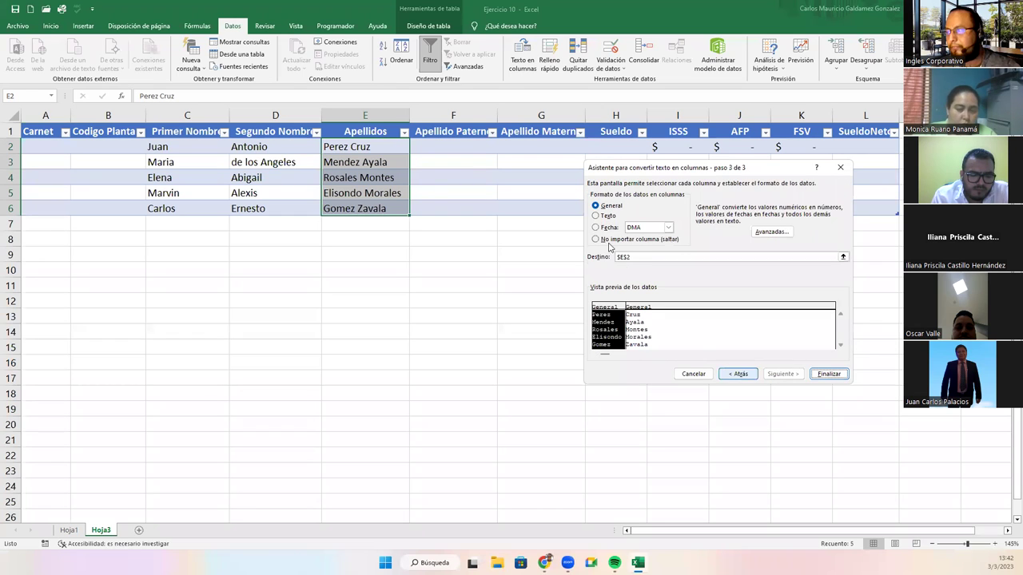
- Set the split destination to $F$2 and finish, filling Apellido Paterno and Apellido Materno
{"action": "left_click", "coordinate": [843, 256]}
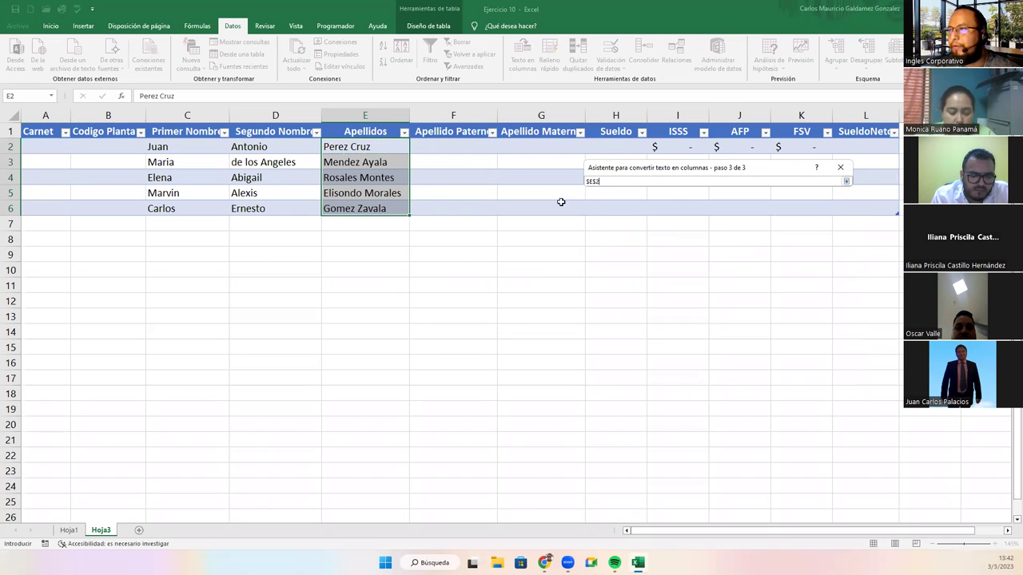
{"action": "type", "text": "+"}
{"action": "left_click", "coordinate": [453, 146]}
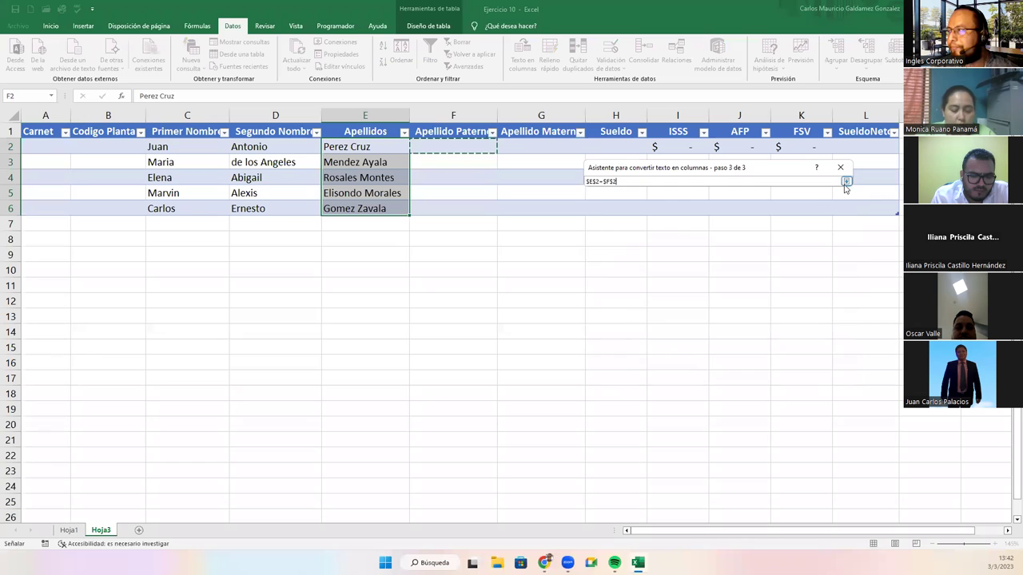
{"action": "left_click", "coordinate": [846, 182]}
{"action": "left_click", "coordinate": [828, 374]}
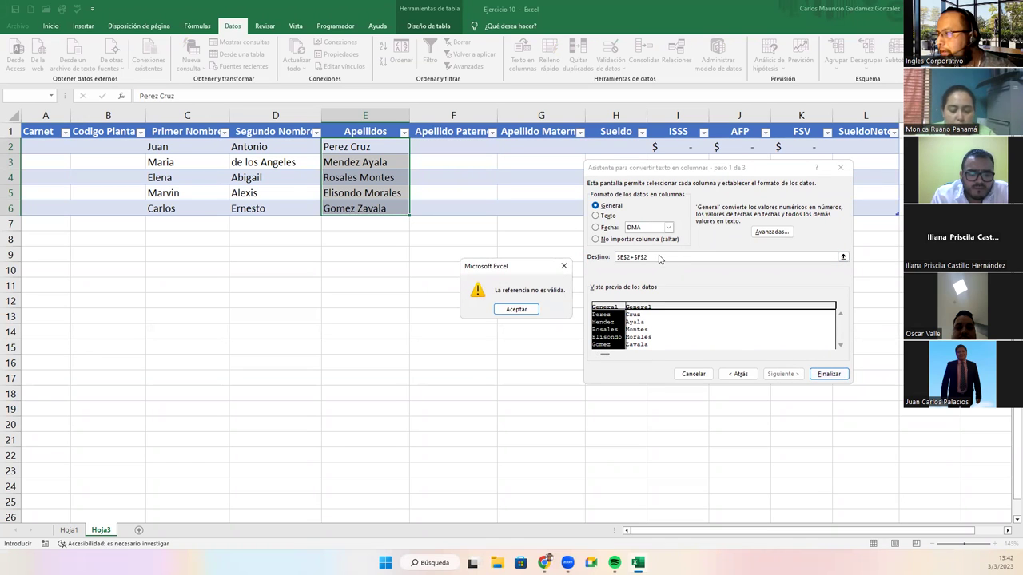
{"action": "key", "text": "Return"}
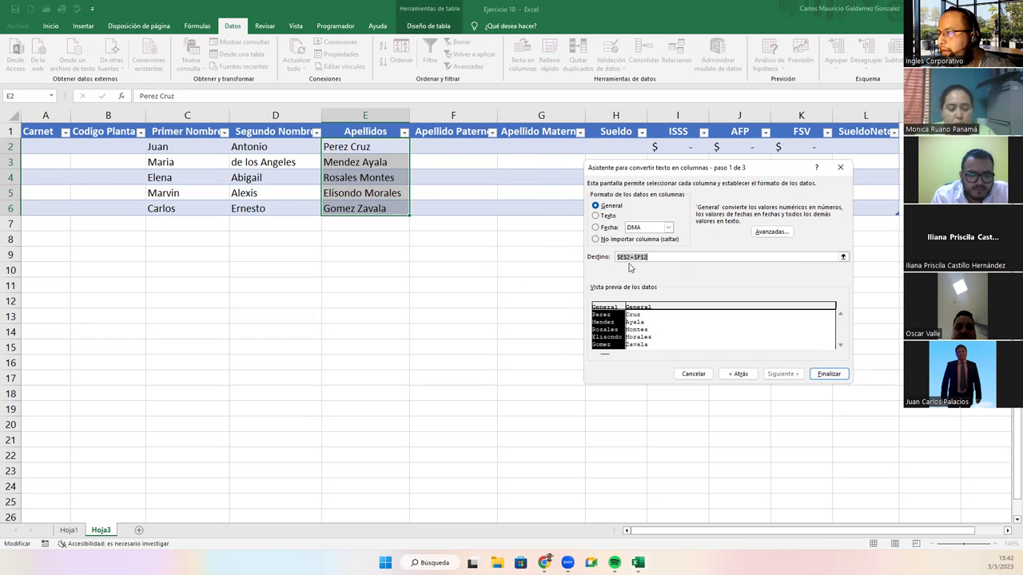
{"action": "left_click", "coordinate": [635, 257]}
{"action": "key", "text": "BackSpace"}
{"action": "key", "text": "BackSpace"}
{"action": "key", "text": "BackSpace"}
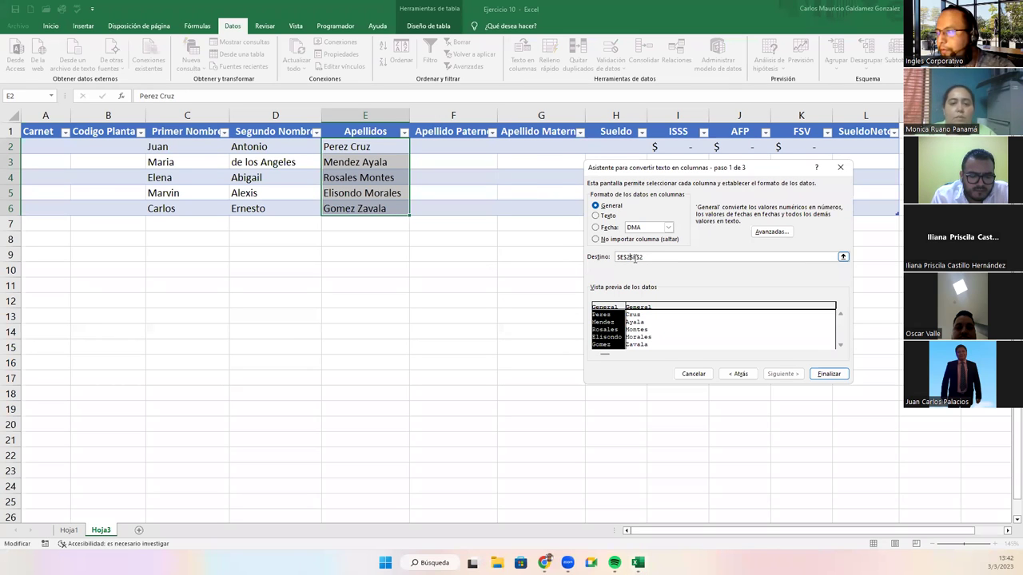
{"action": "left_click", "coordinate": [823, 373]}
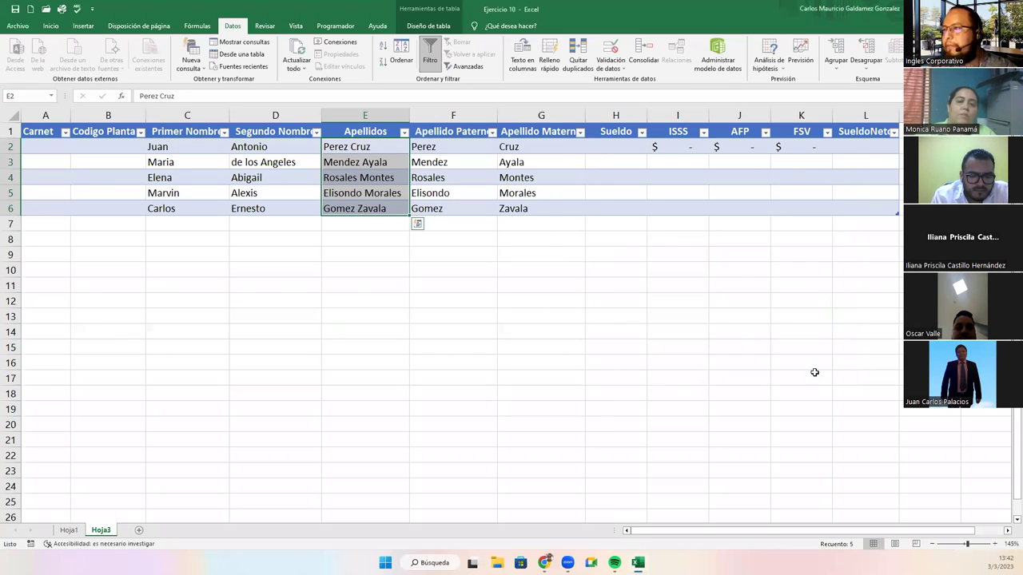
- Delete the original combined Apellidos column E
{"action": "right_click", "coordinate": [348, 116]}
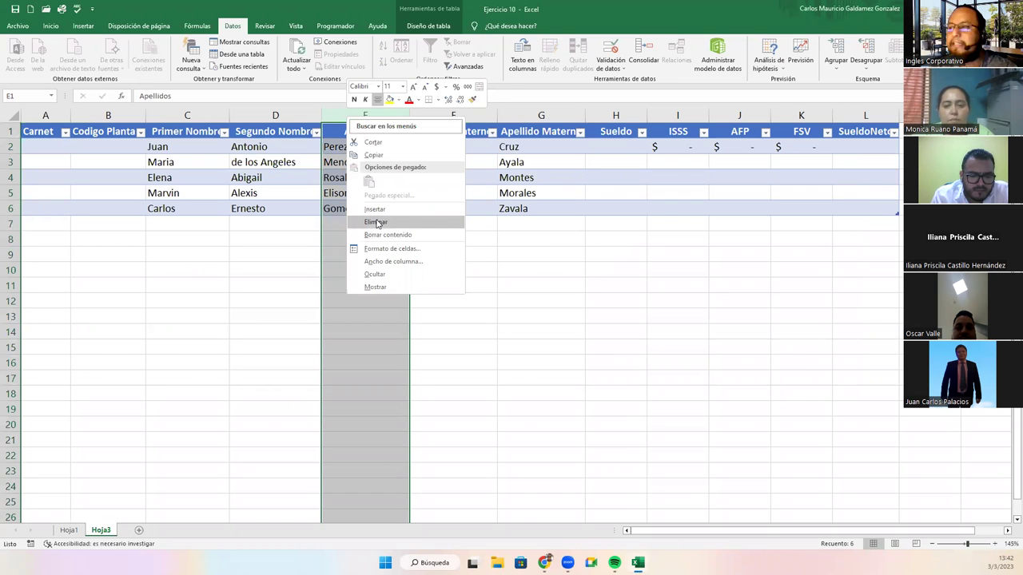
{"action": "left_click", "coordinate": [379, 222]}
{"action": "left_click", "coordinate": [357, 175]}
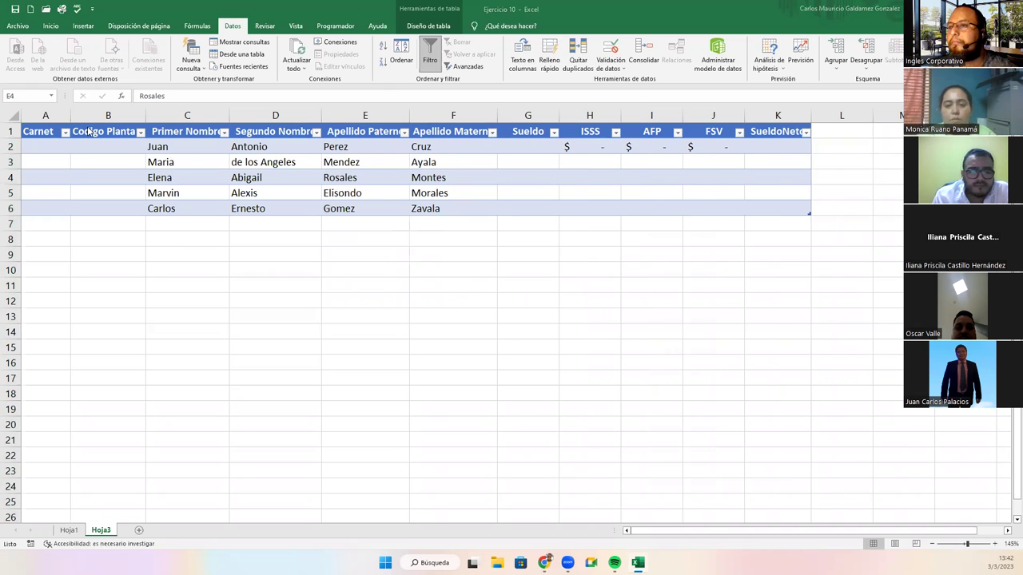
- Widen columns A through F so headings like Primer Nombre and Apellido Paterno show in full
{"action": "left_click_drag", "start_coordinate": [72, 115], "coordinate": [101, 116]}
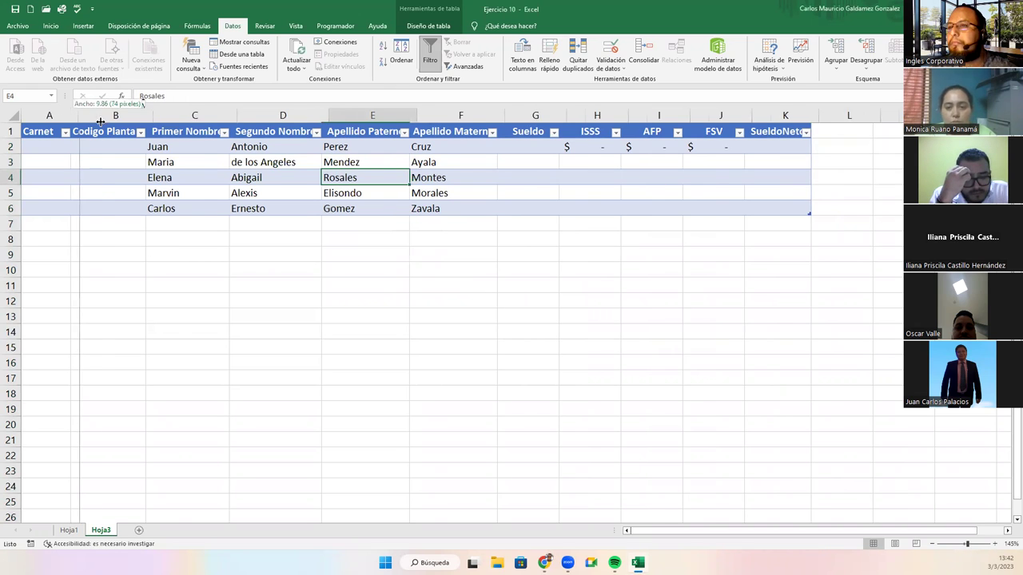
{"action": "left_click_drag", "start_coordinate": [172, 121], "coordinate": [191, 121]}
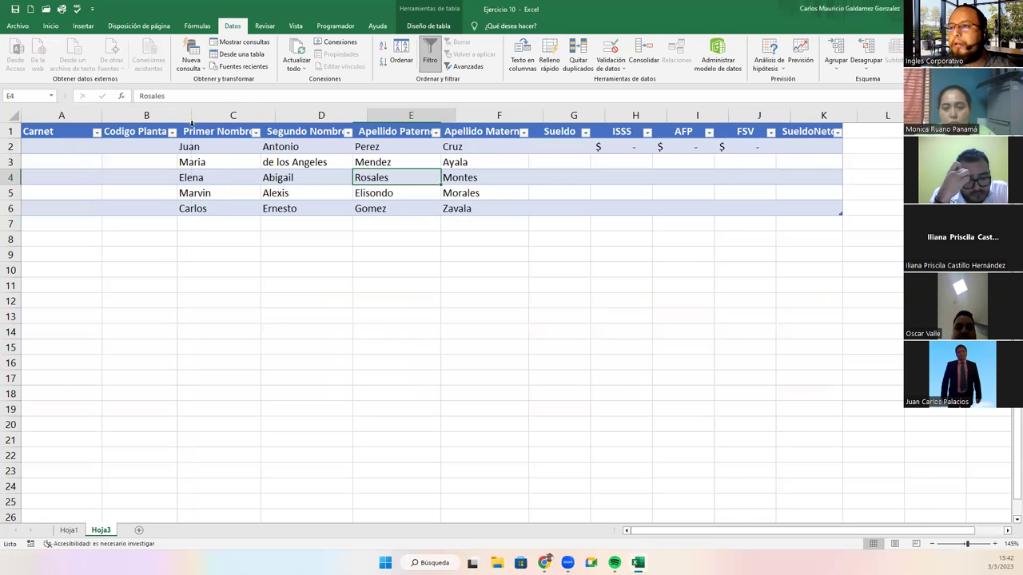
{"action": "left_click_drag", "start_coordinate": [277, 121], "coordinate": [295, 120]}
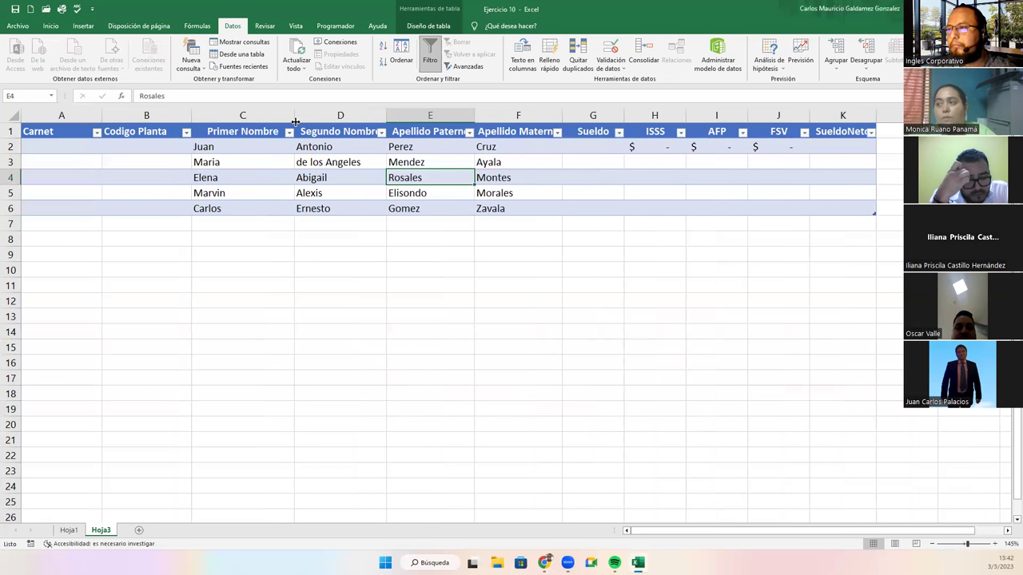
{"action": "left_click_drag", "start_coordinate": [388, 120], "coordinate": [410, 121]}
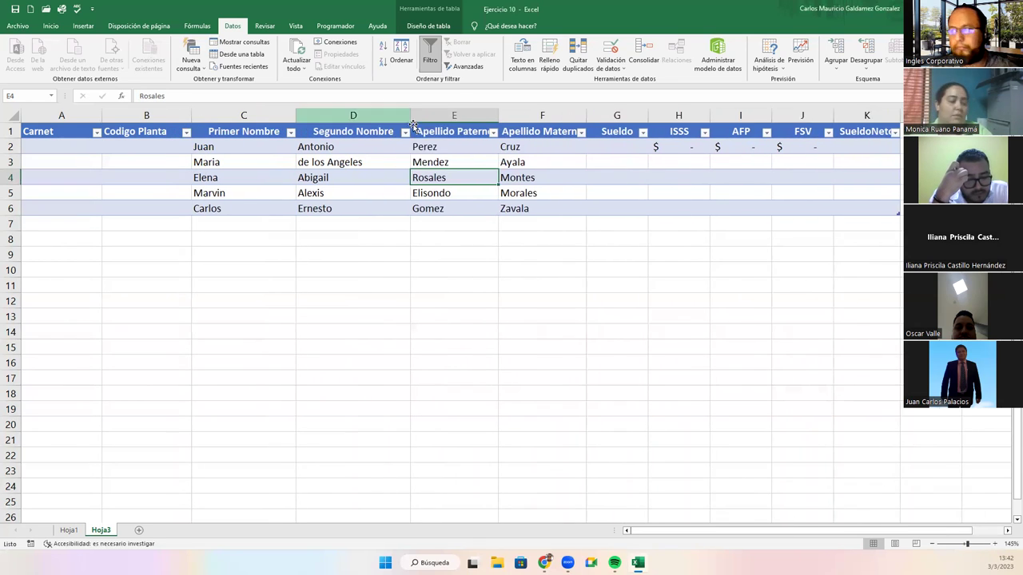
{"action": "left_click_drag", "start_coordinate": [498, 121], "coordinate": [522, 121]}
{"action": "double_click", "coordinate": [610, 115]}
{"action": "left_click", "coordinate": [683, 146]}
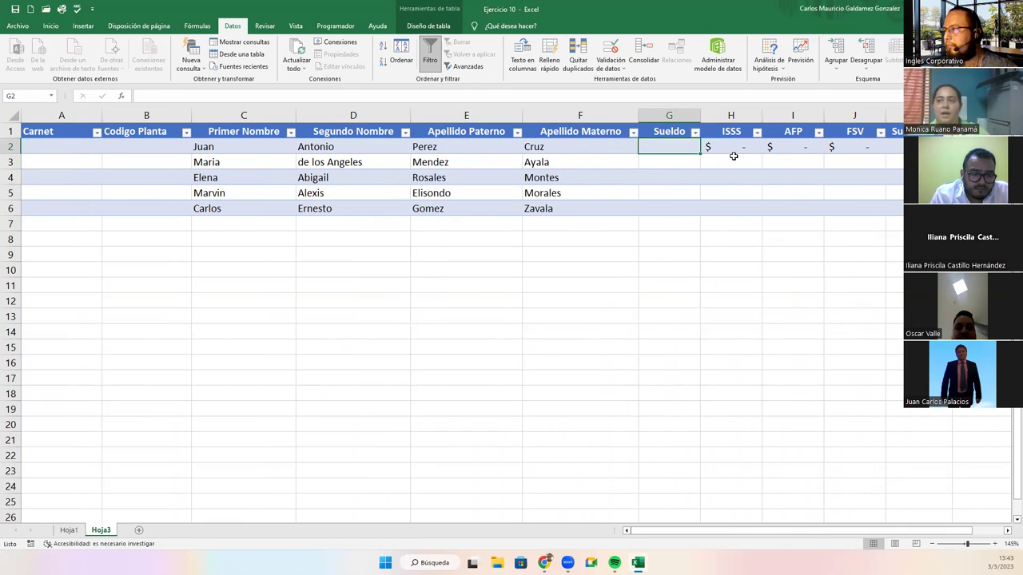
{"action": "left_click_drag", "start_coordinate": [733, 150], "coordinate": [891, 154]}
- In K2, enter Sueldo minus SUMA of the ISSS through FSV cells, auto-filling SueldoNeto for every row
{"action": "left_click", "coordinate": [895, 154]}
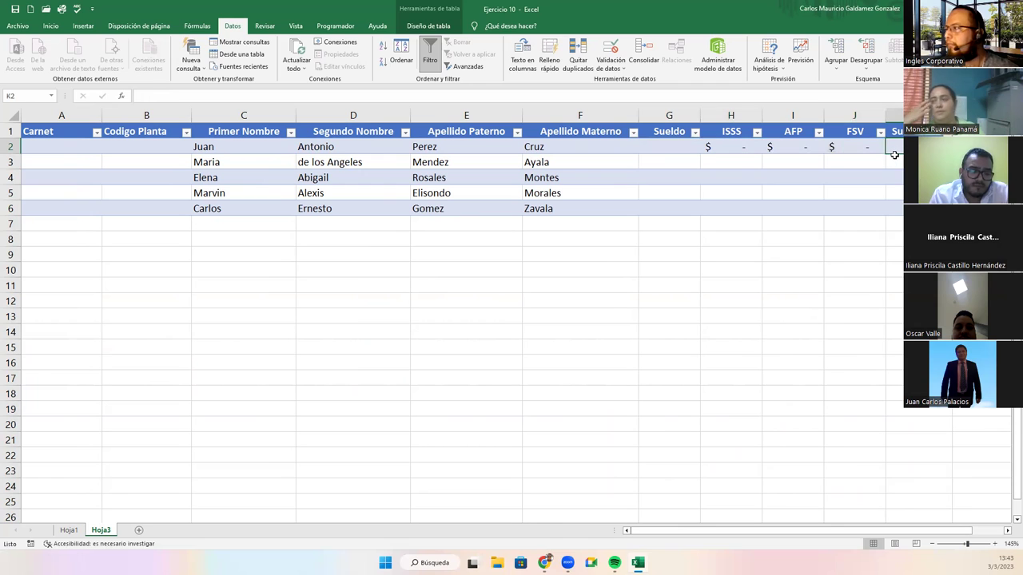
{"action": "type", "text": "="}
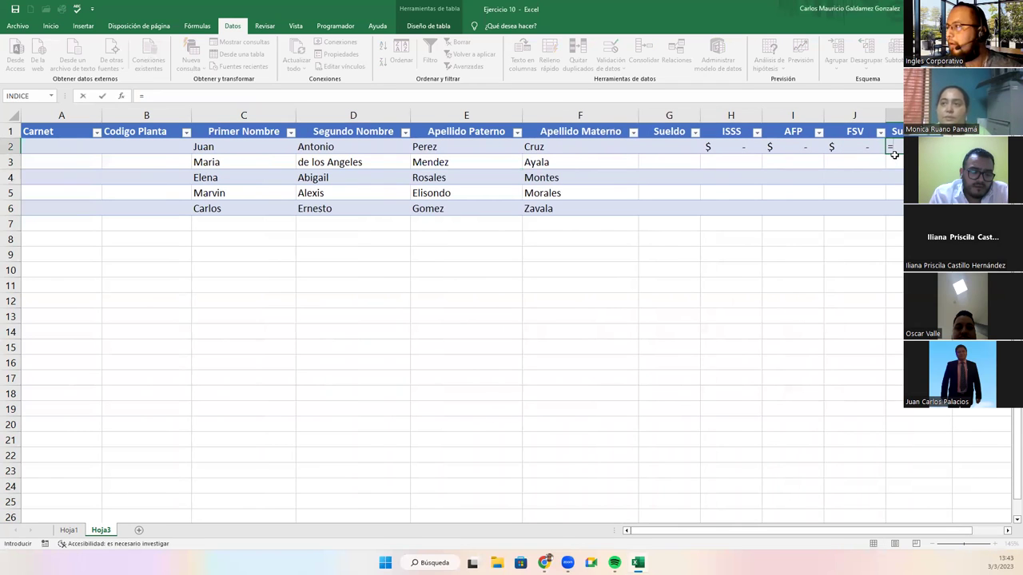
{"action": "key", "text": "Left"}
{"action": "key", "text": "Left"}
{"action": "key", "text": "Left"}
{"action": "key", "text": "Left"}
{"action": "type", "text": "-"}
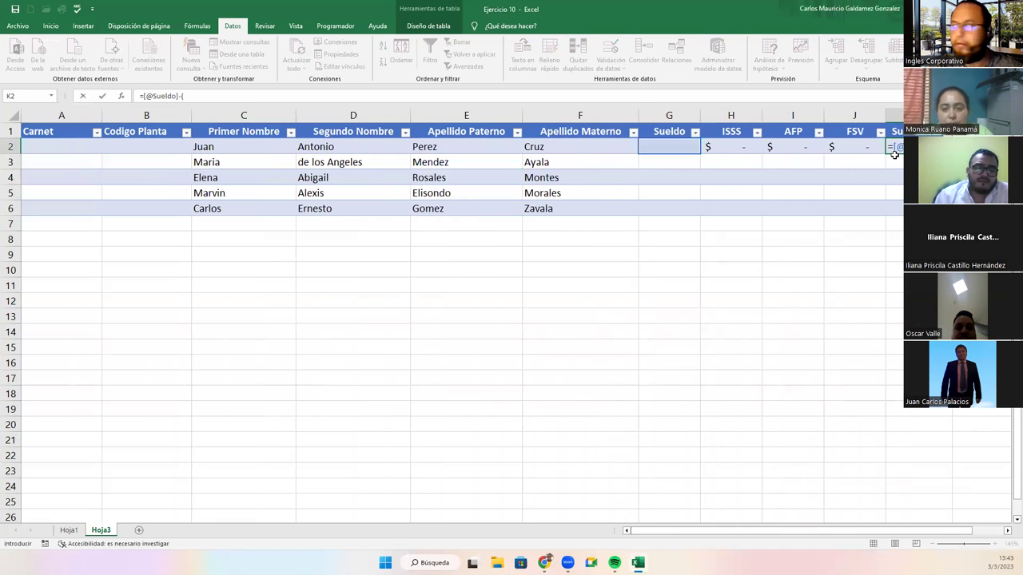
{"action": "type", "text": "suma"}
{"action": "key", "text": "Tab"}
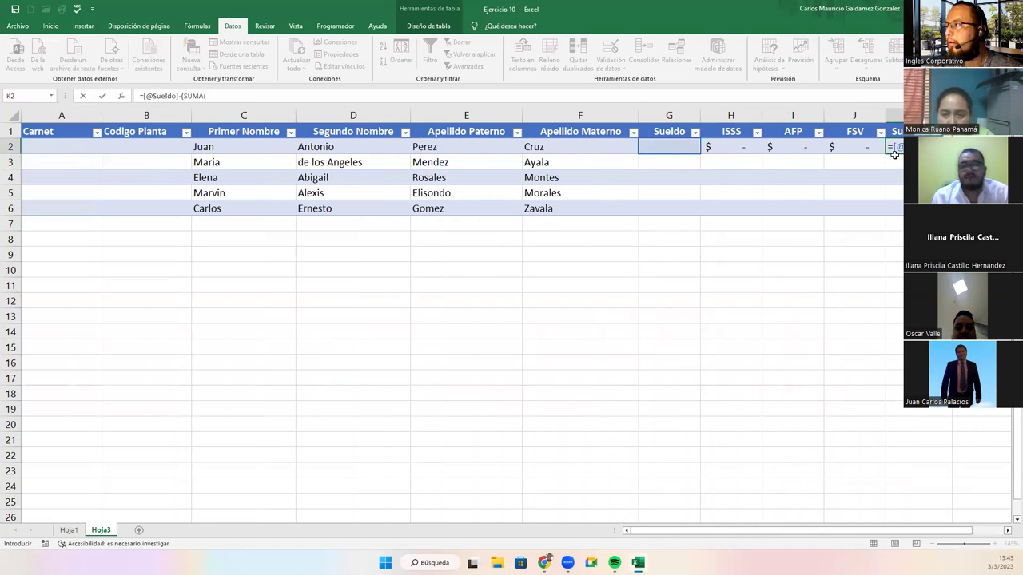
{"action": "left_click_drag", "start_coordinate": [742, 147], "coordinate": [838, 146]}
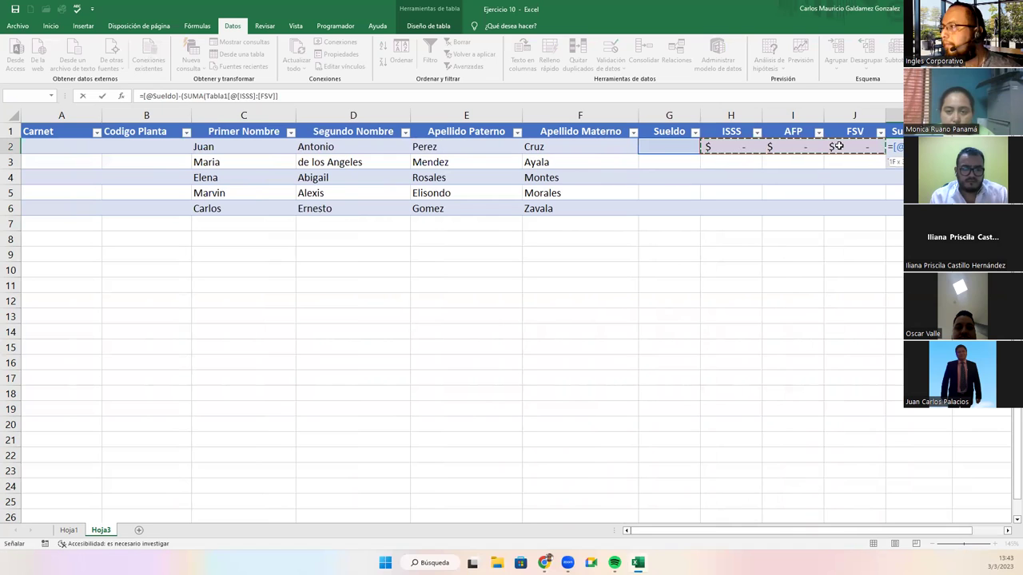
{"action": "type", "text": ")"}
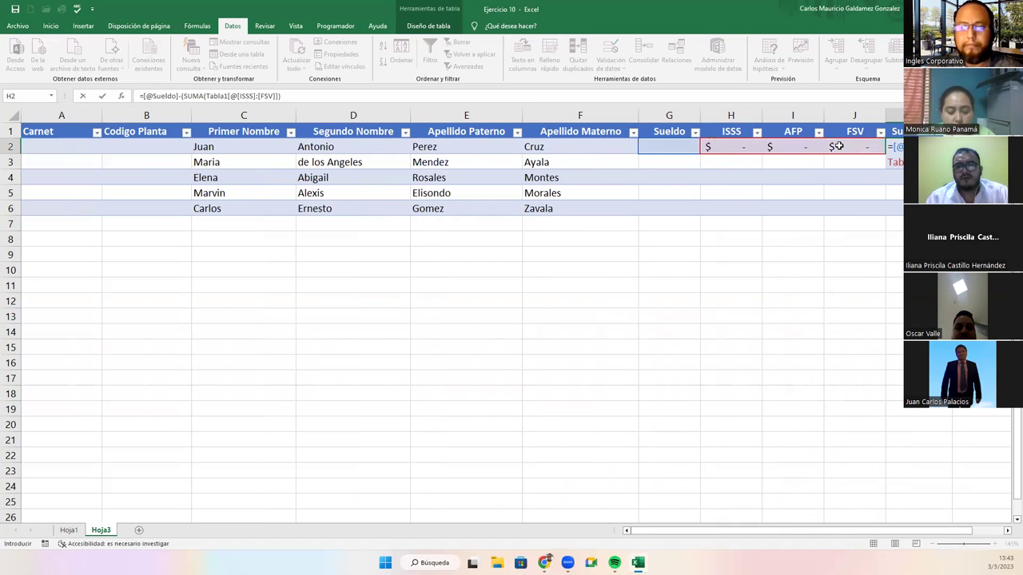
{"action": "key", "text": "Return"}
{"action": "mouse_move", "coordinate": [719, 147]}
{"action": "left_mouse_down"}
{"action": "mouse_move", "coordinate": [879, 156]}
{"action": "mouse_move", "coordinate": [885, 214]}
{"action": "left_mouse_up"}
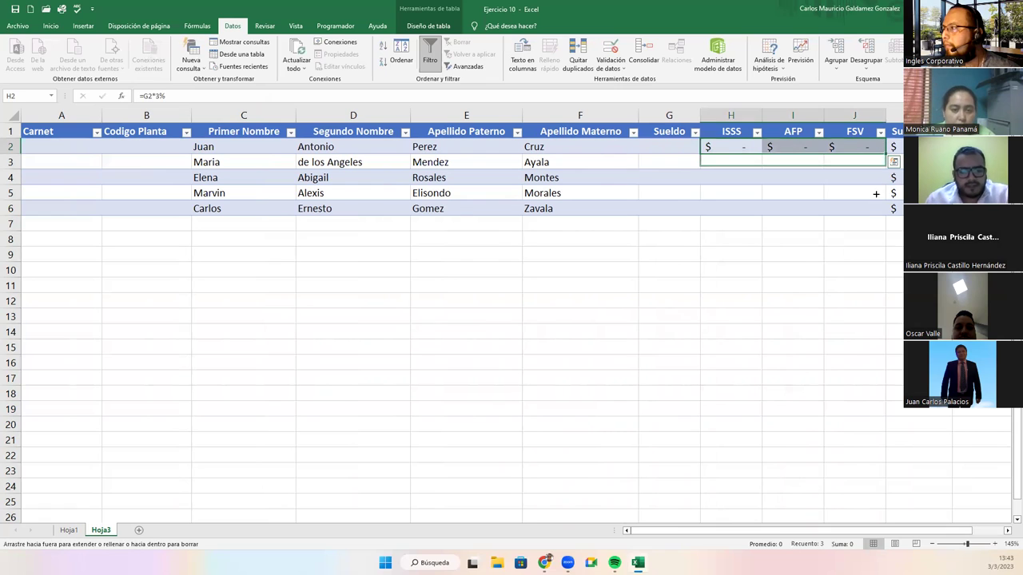
- Select Sueldo cells G2:G6 and confirm on the Inicio tab that they use Contabilidad format
{"action": "left_click", "coordinate": [678, 148]}
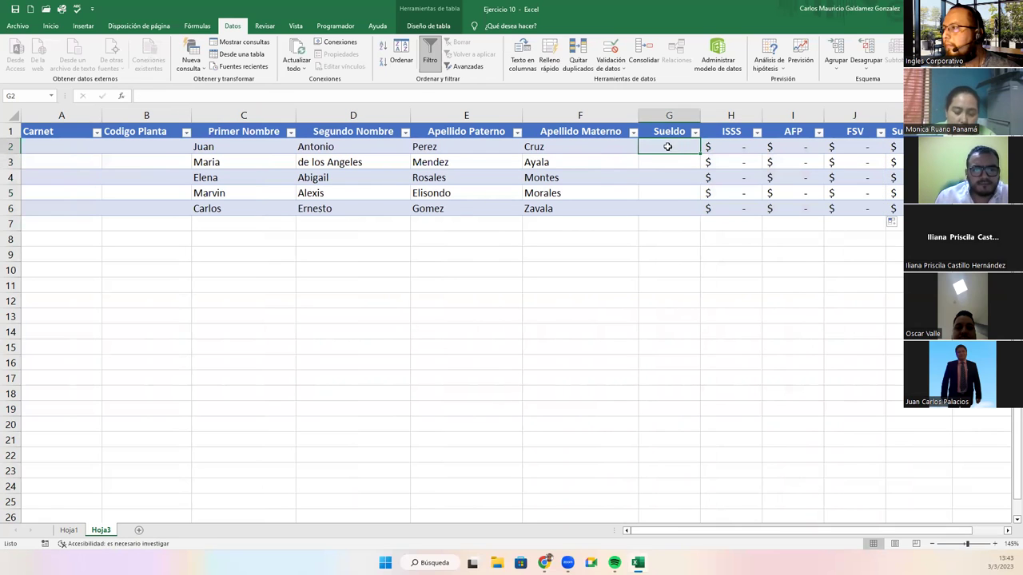
{"action": "left_click", "coordinate": [642, 210], "text": "shift"}
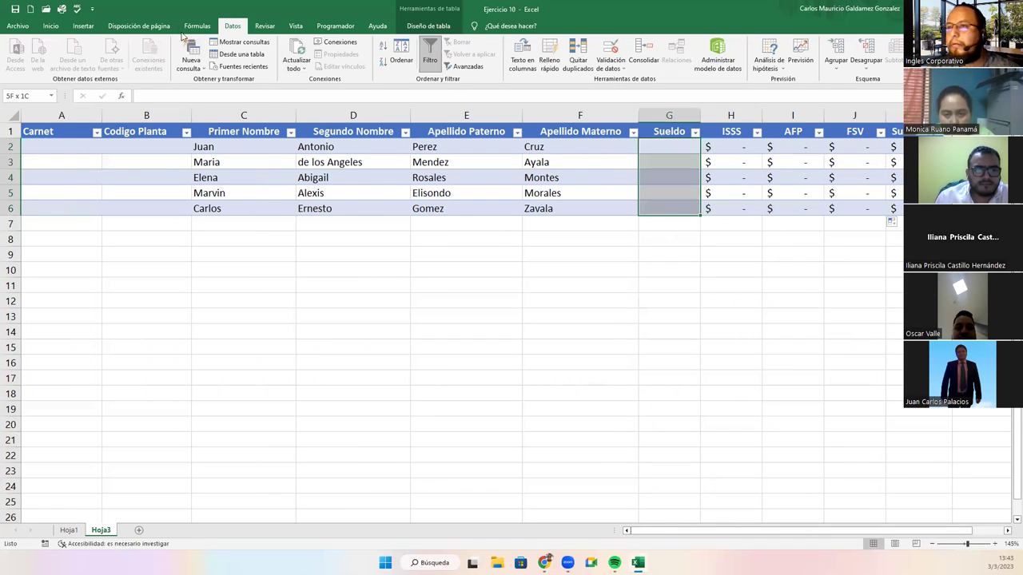
{"action": "left_click", "coordinate": [50, 26]}
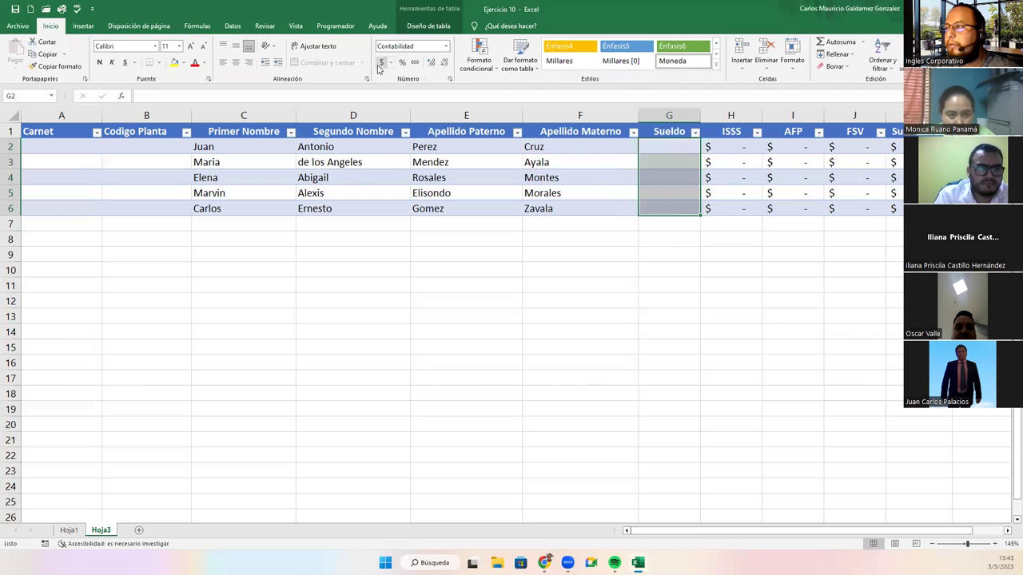
{"action": "left_click", "coordinate": [340, 183]}
{"action": "left_click", "coordinate": [143, 150]}
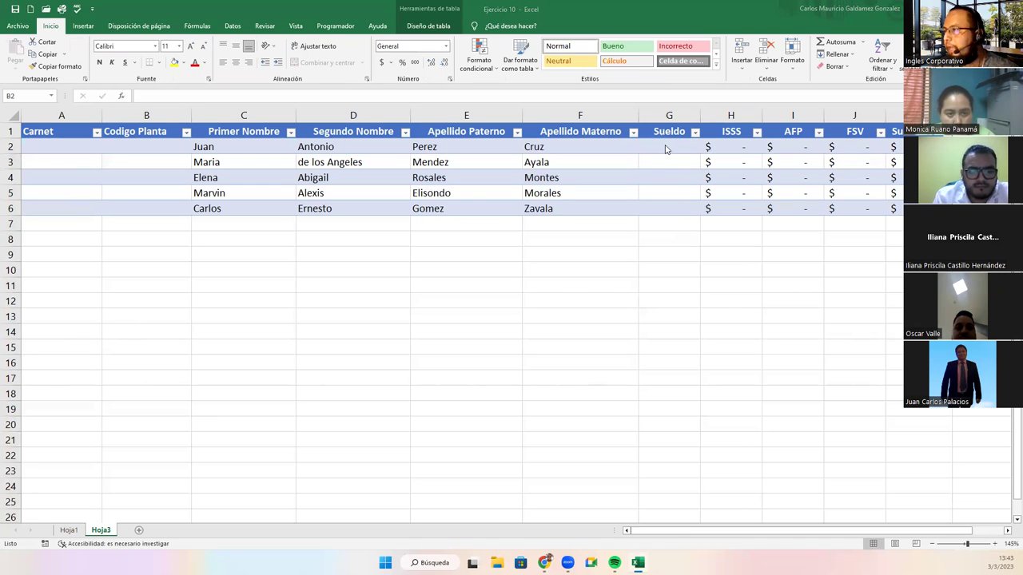
{"action": "left_click_drag", "start_coordinate": [664, 148], "coordinate": [664, 206]}
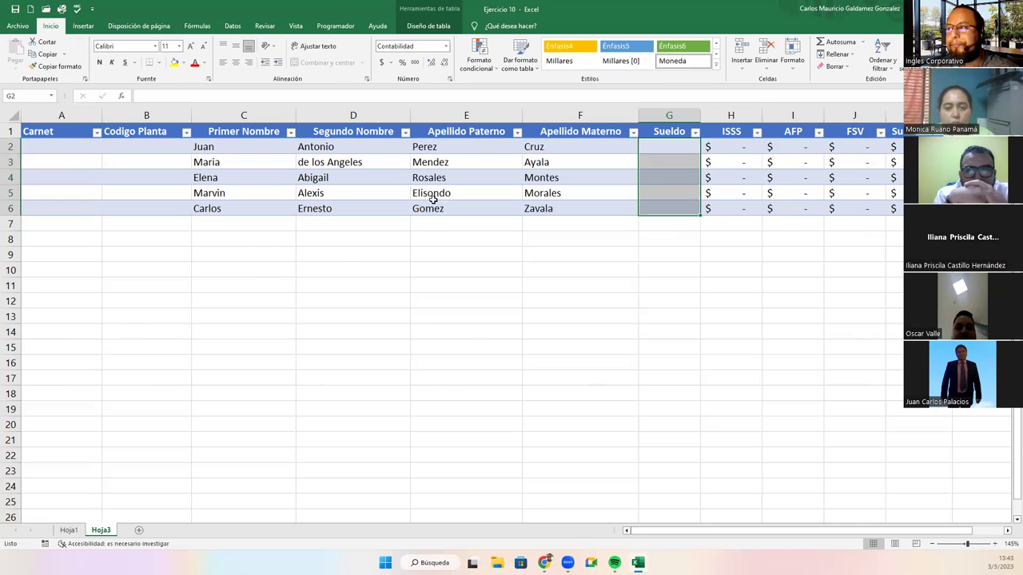
{"action": "left_click", "coordinate": [60, 147]}
{"action": "left_click", "coordinate": [123, 150]}
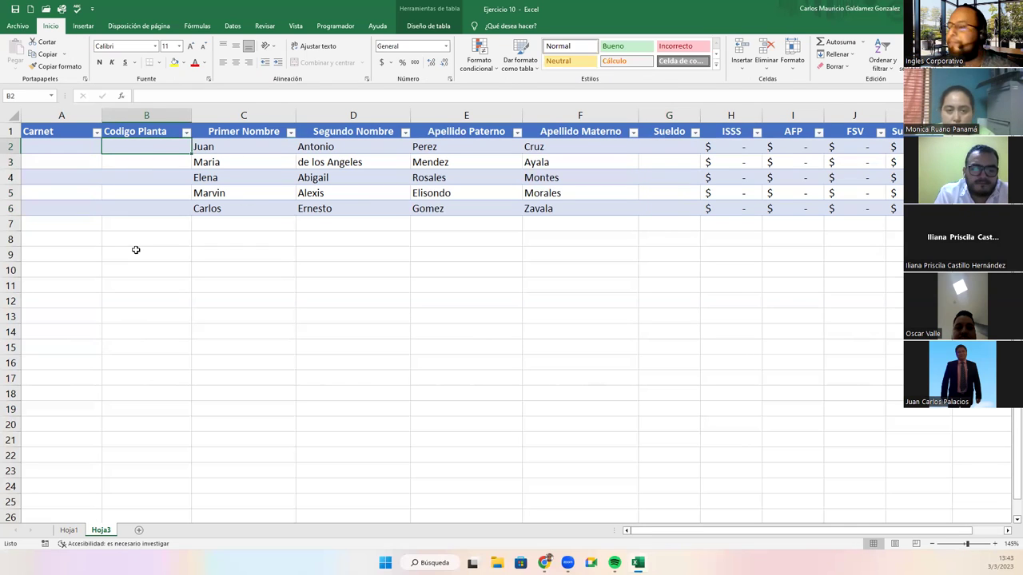
- Enter salaries 450 and 510 in Sueldo cells G2 and G3
{"action": "left_click", "coordinate": [678, 150]}
{"action": "type", "text": "450"}
{"action": "key", "text": "Return"}
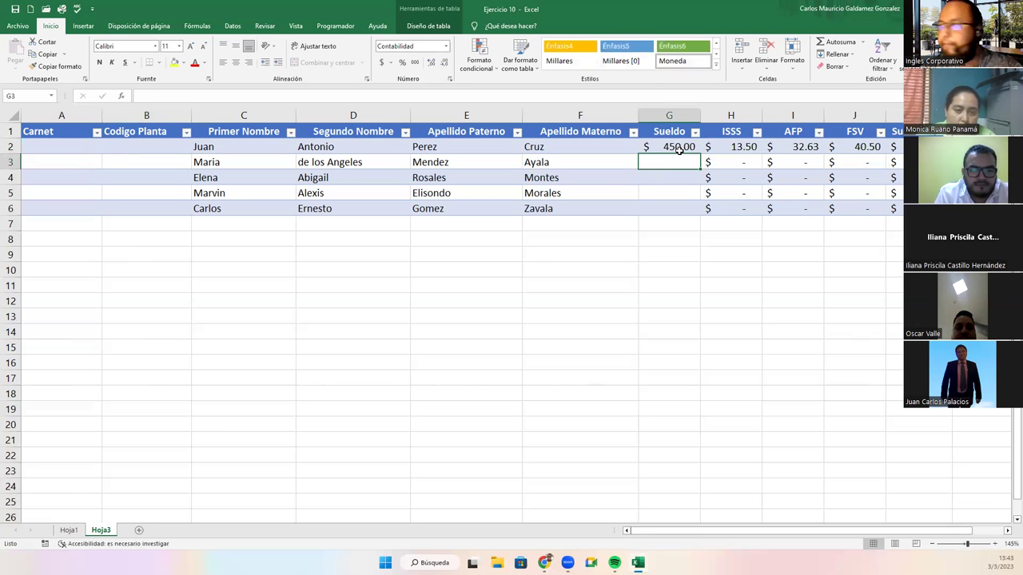
{"action": "type", "text": "510"}
{"action": "key", "text": "BackSpace"}
{"action": "key", "text": "BackSpace"}
{"action": "key", "text": "Return"}
- Enter salaries 490, 486 and 400 for the remaining rows and review the computed deductions
{"action": "type", "text": "490"}
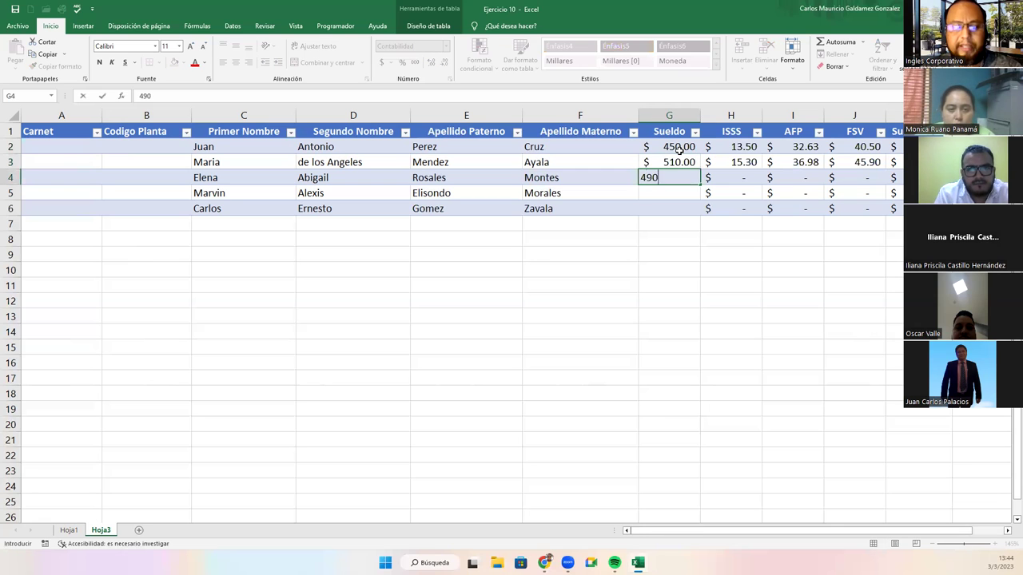
{"action": "key", "text": "Return"}
{"action": "type", "text": "486"}
{"action": "key", "text": "Return"}
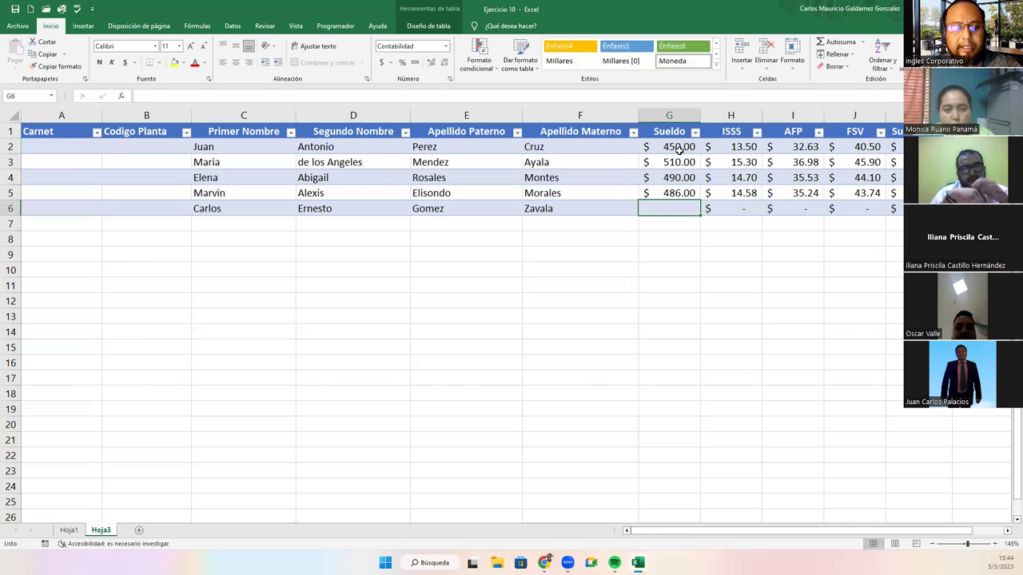
{"action": "type", "text": "4"}
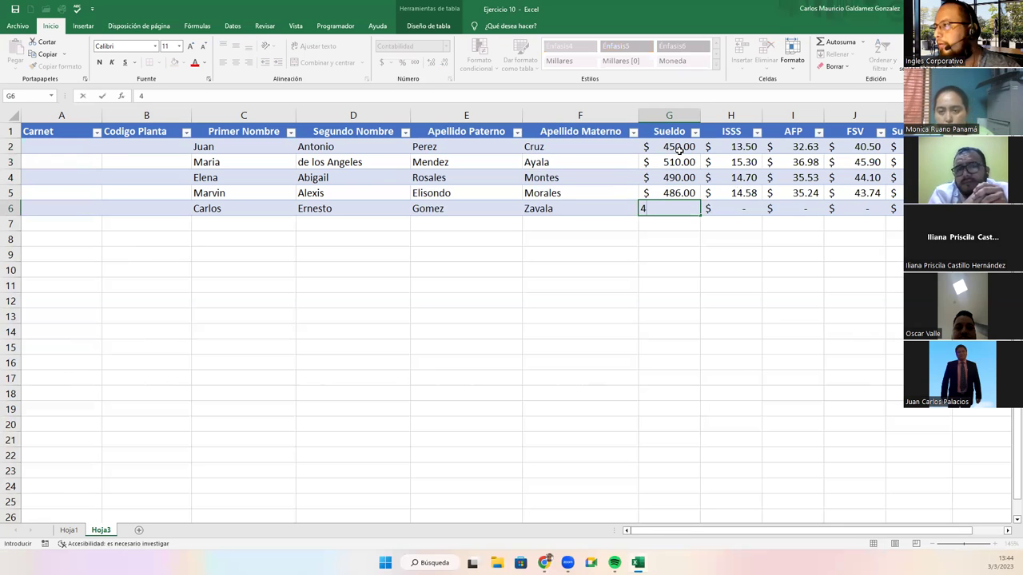
{"action": "type", "text": "0"}
{"action": "key", "text": "Return"}
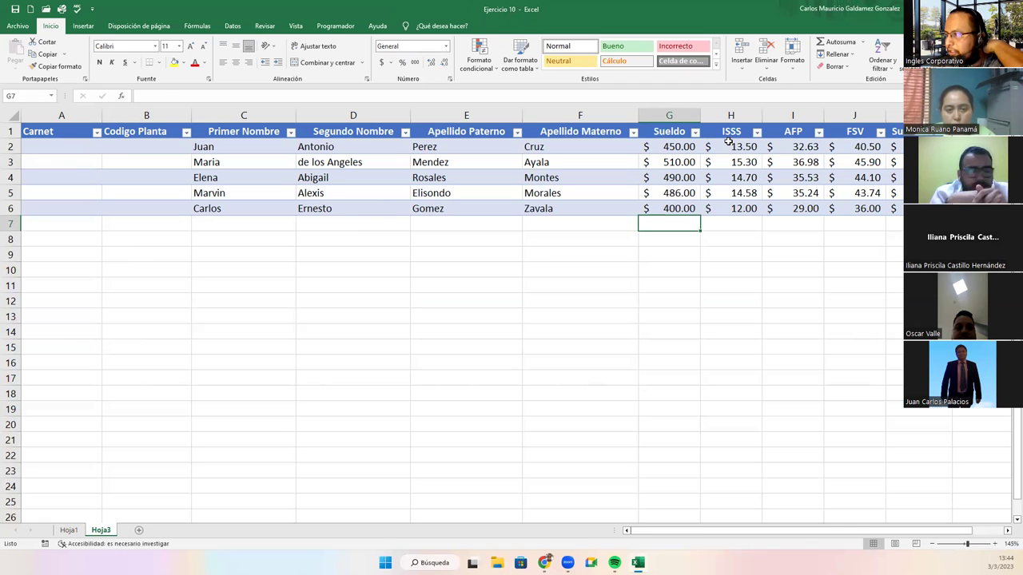
{"action": "left_click_drag", "start_coordinate": [728, 144], "coordinate": [895, 208]}
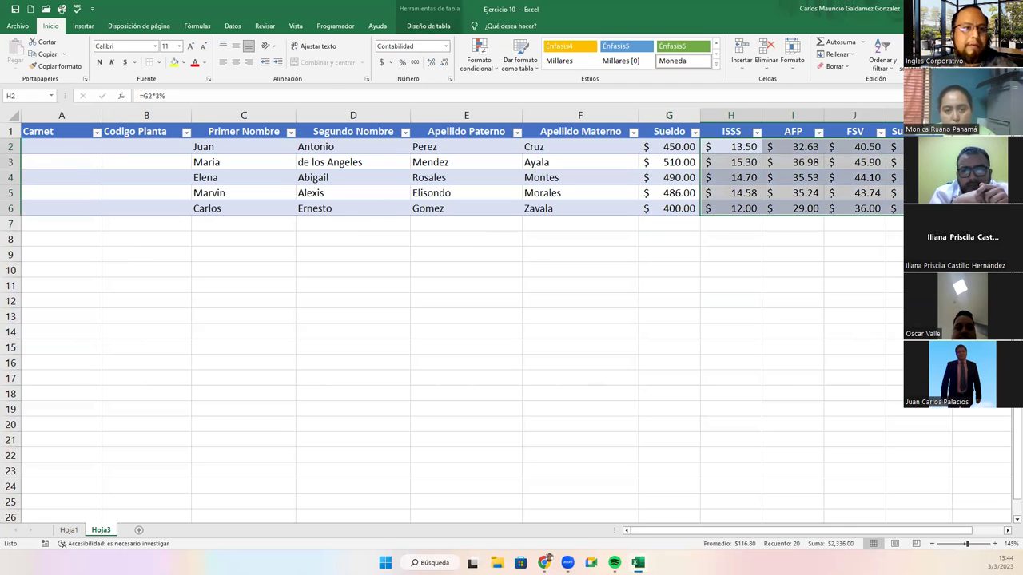
{"action": "left_click", "coordinate": [62, 150]}
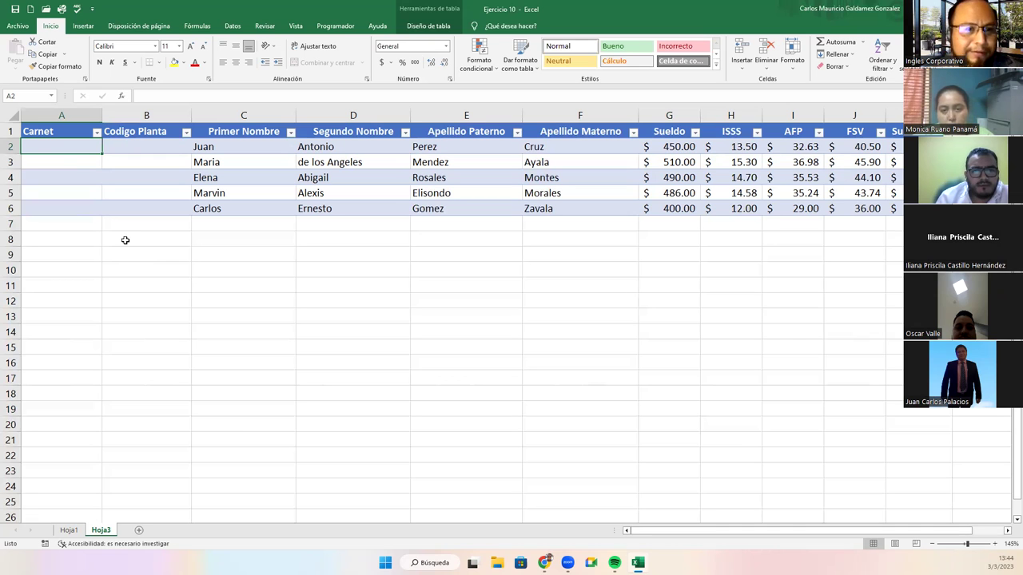
- Type =IZQUIERDA(E2;1) in cell C12 to take the first letter of Apellido Paterno
{"action": "type", "text": "="}
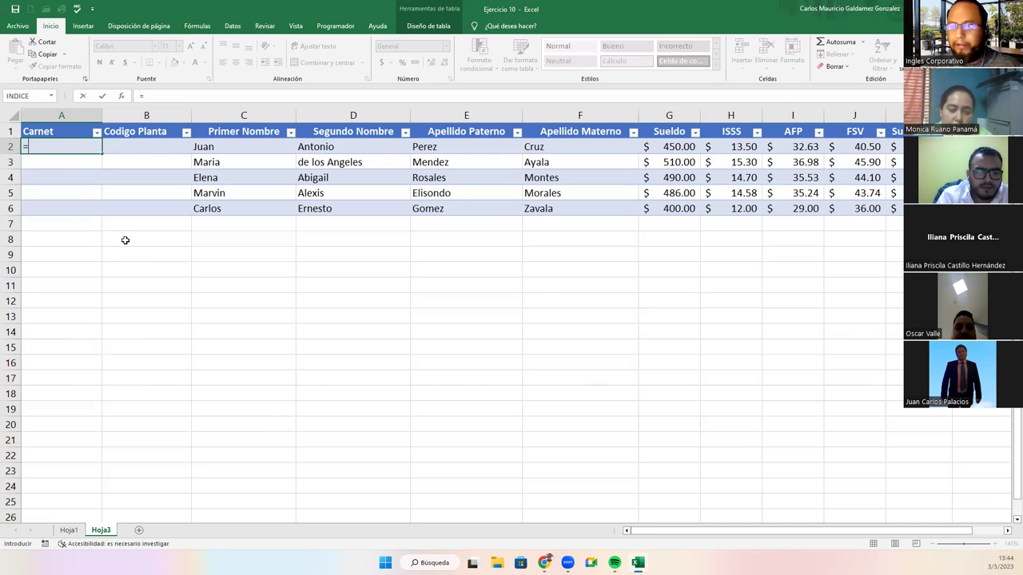
{"action": "key", "text": "Escape"}
{"action": "left_click", "coordinate": [233, 301]}
{"action": "type", "text": "="}
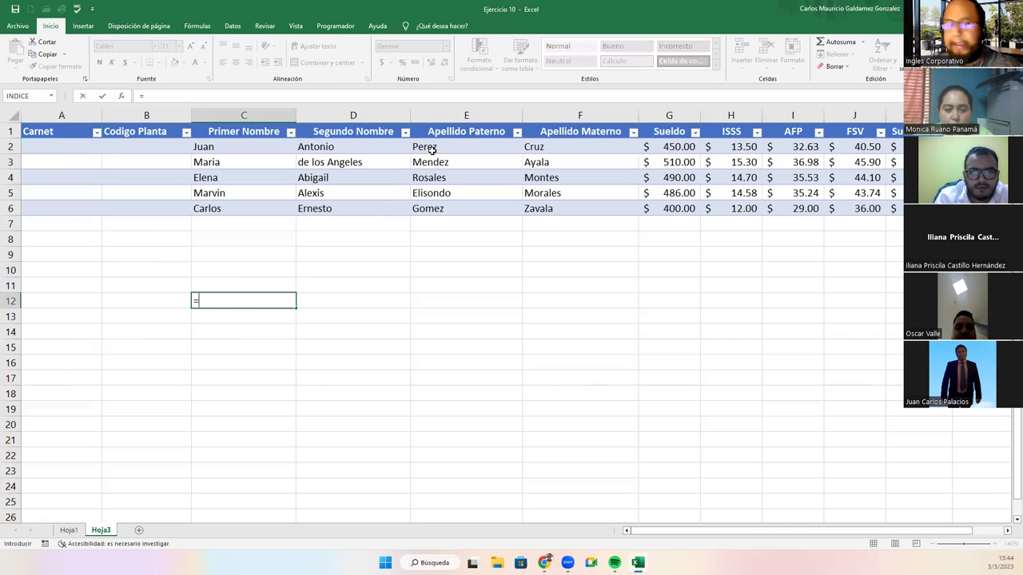
{"action": "type", "text": "izq"}
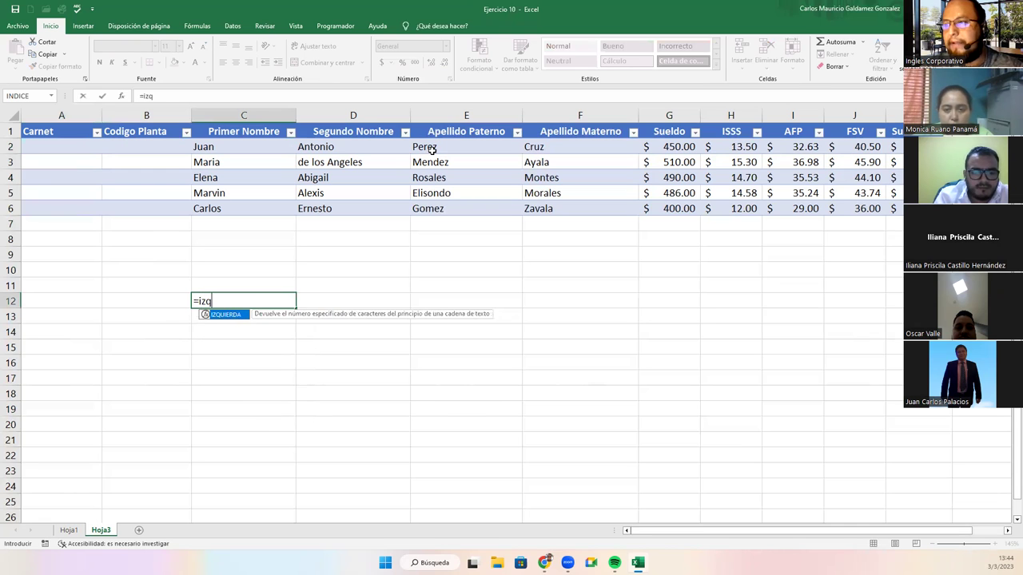
{"action": "key", "text": "Tab"}
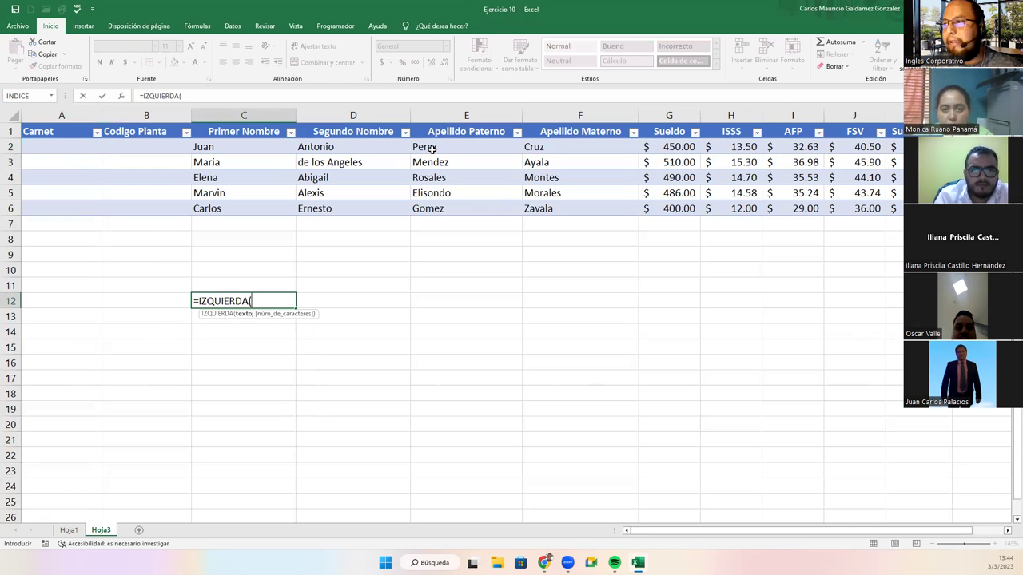
{"action": "left_click", "coordinate": [430, 148]}
{"action": "type", "text": ";1"}
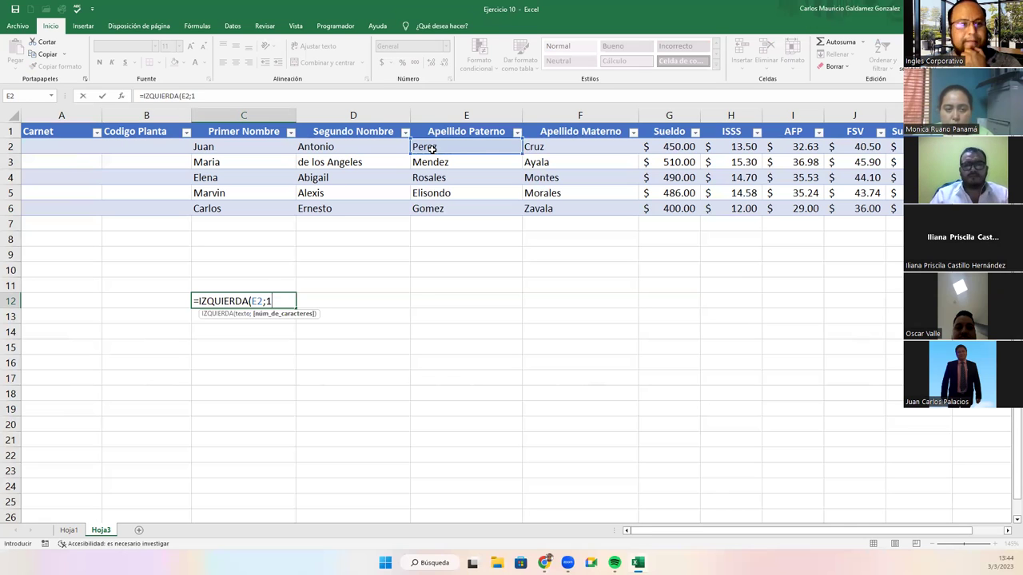
{"action": "type", "text": ")"}
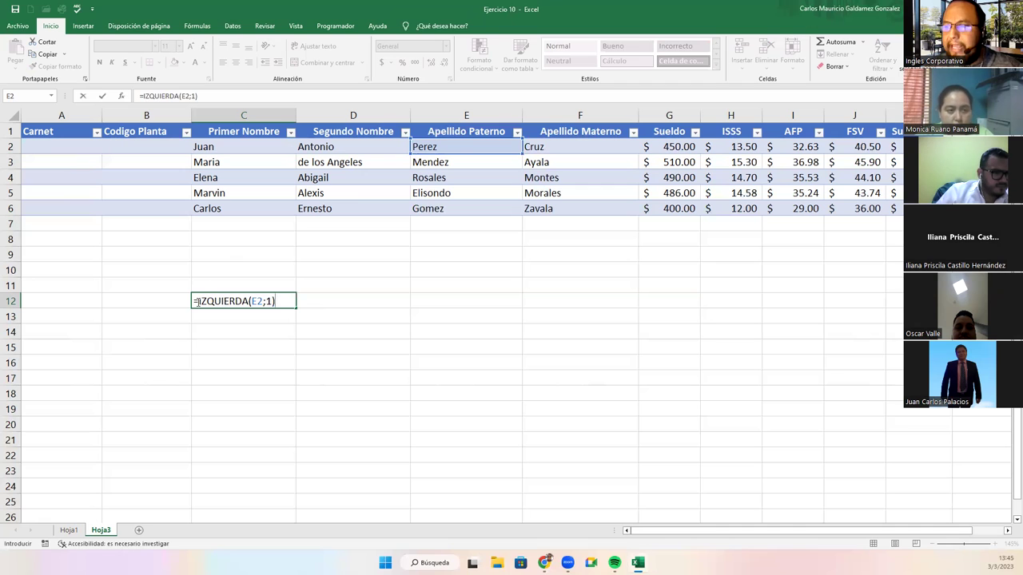
{"action": "left_click_drag", "start_coordinate": [195, 301], "coordinate": [294, 301]}
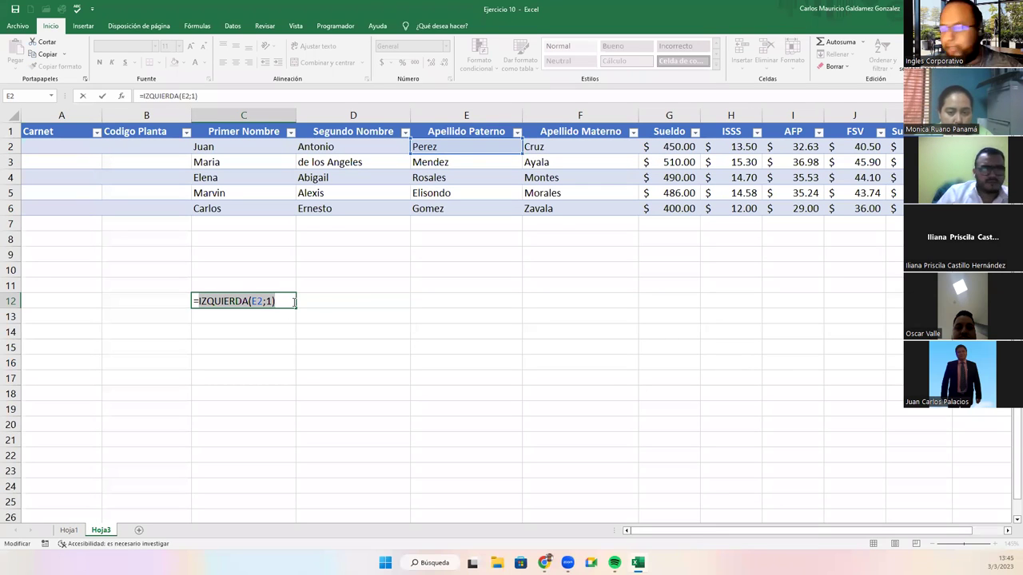
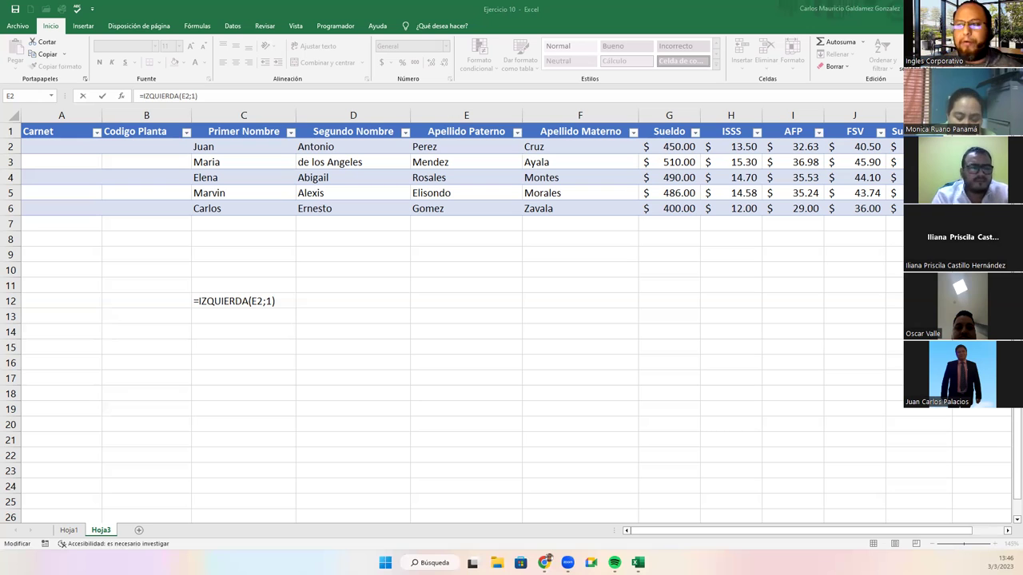
- Wrap the C12 formula's IZQUIERDA(E2;1) inside a new CONCATENAR function
{"action": "double_click", "coordinate": [195, 302]}
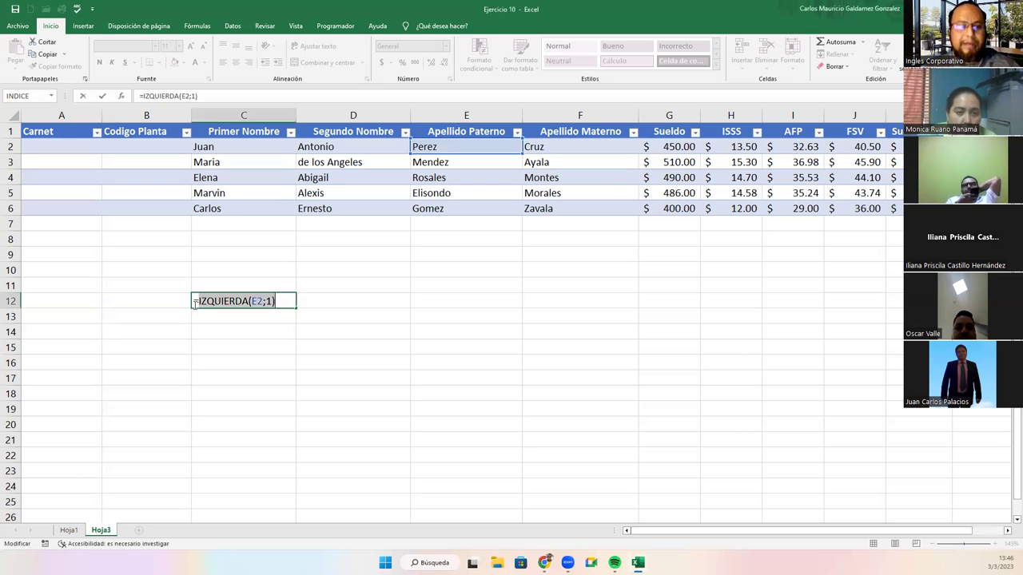
{"action": "key", "text": "BackSpace"}
{"action": "type", "text": "con"}
{"action": "key", "text": "Tab"}
{"action": "type", "text": "IZQUIERDA(E2;1)"}
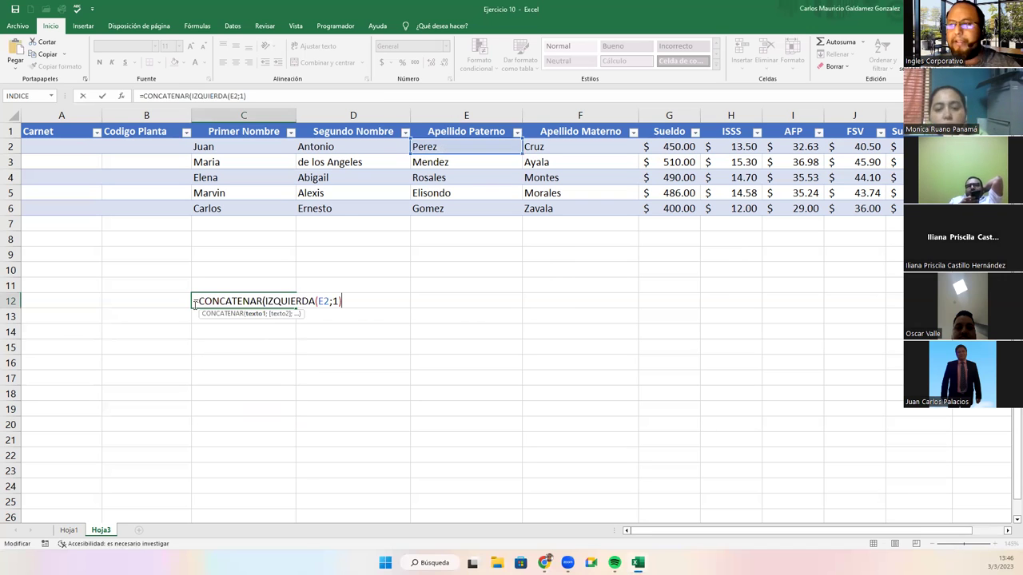
- Add IZQUIERDA(F2;1), the maternal surname initial, as the next CONCATENAR argument
{"action": "left_click", "coordinate": [264, 302]}
{"action": "type", "text": "("}
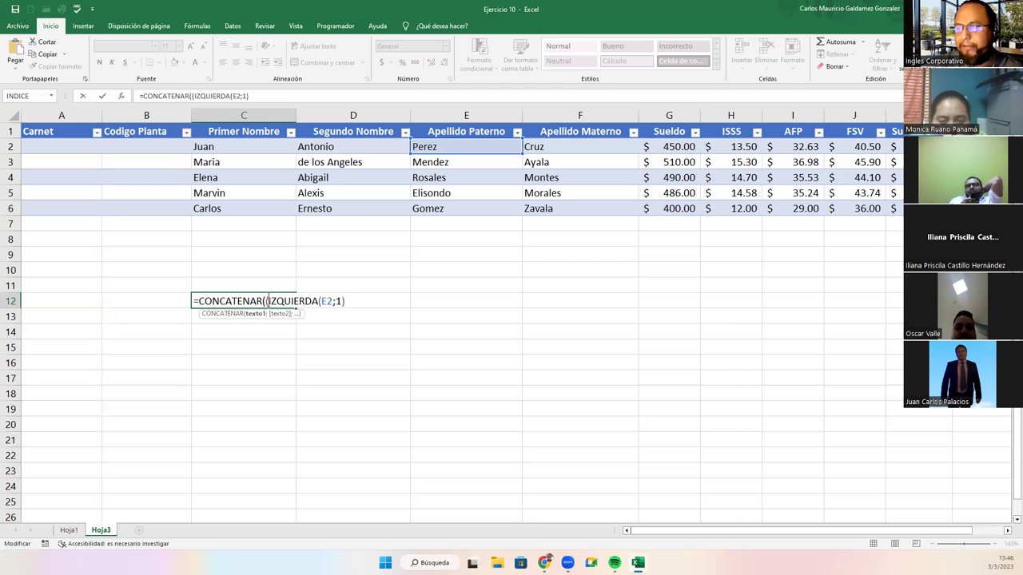
{"action": "type", "text": ")"}
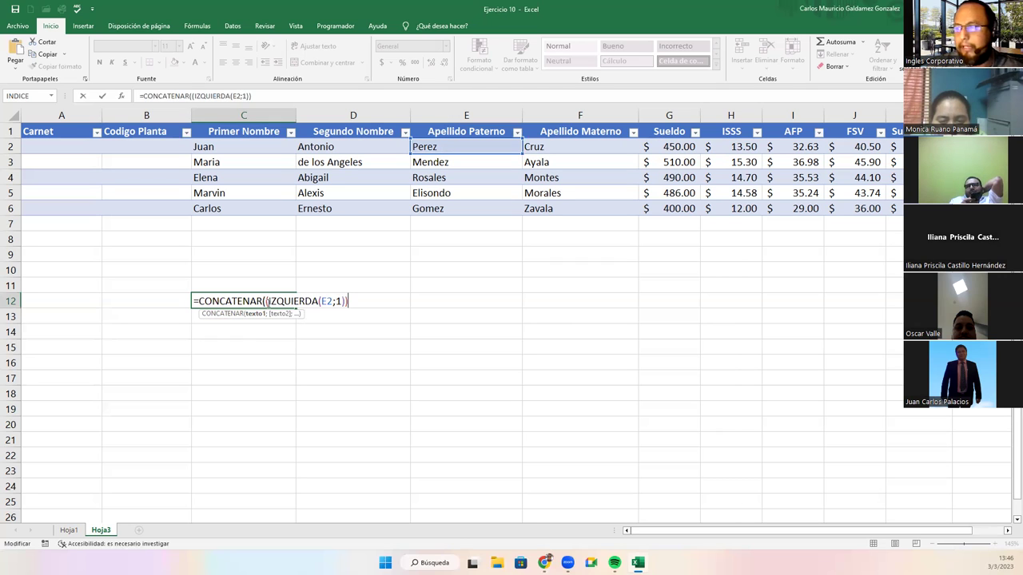
{"action": "type", "text": ";"}
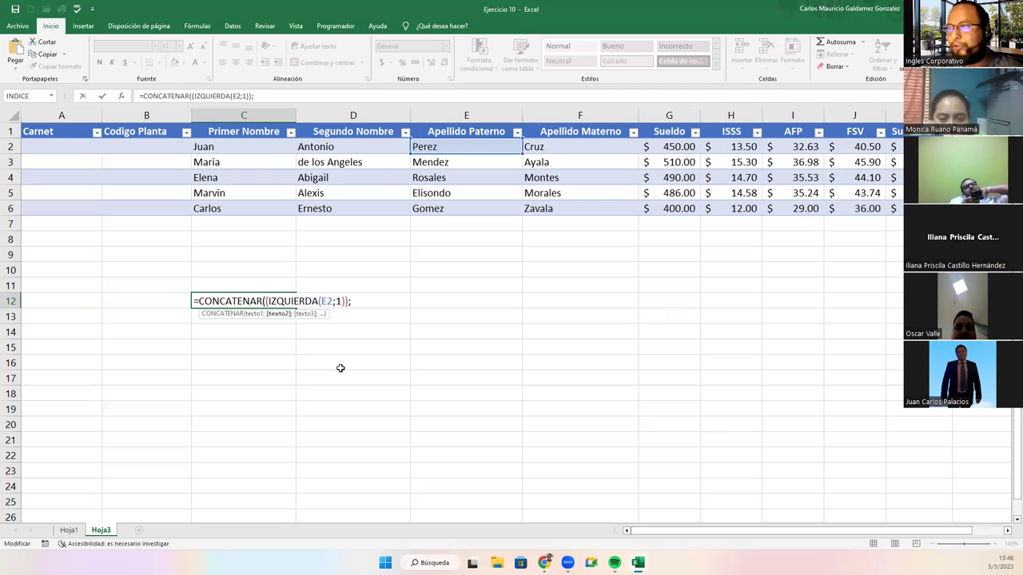
{"action": "type", "text": "("}
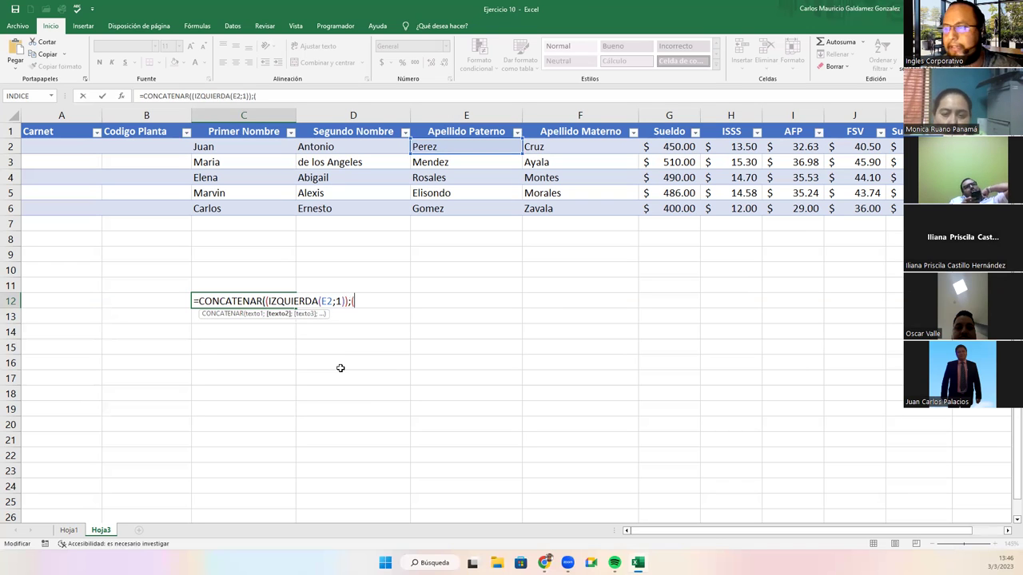
{"action": "type", "text": "(izqui"}
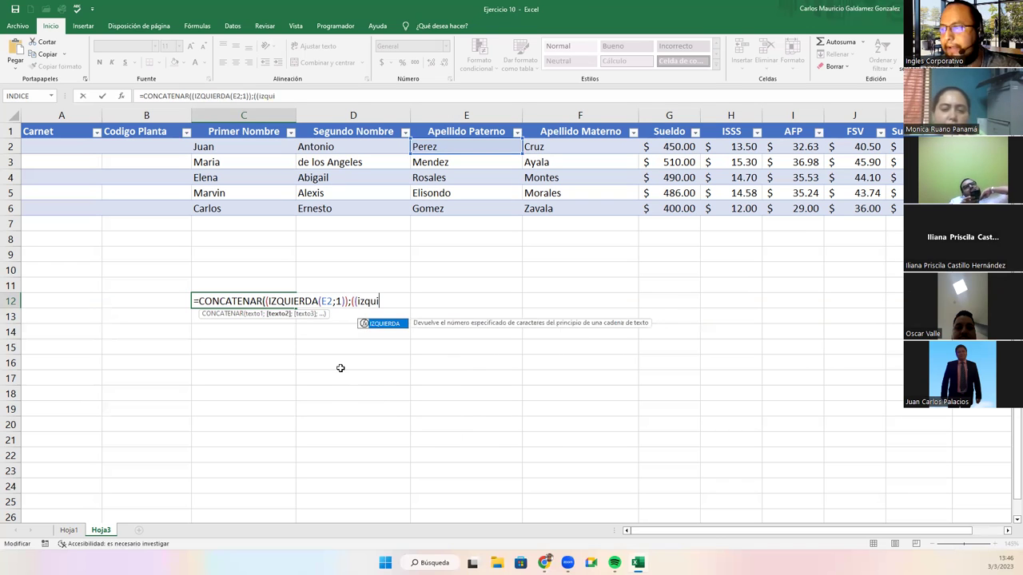
{"action": "key", "text": "Tab"}
{"action": "left_click", "coordinate": [540, 147]}
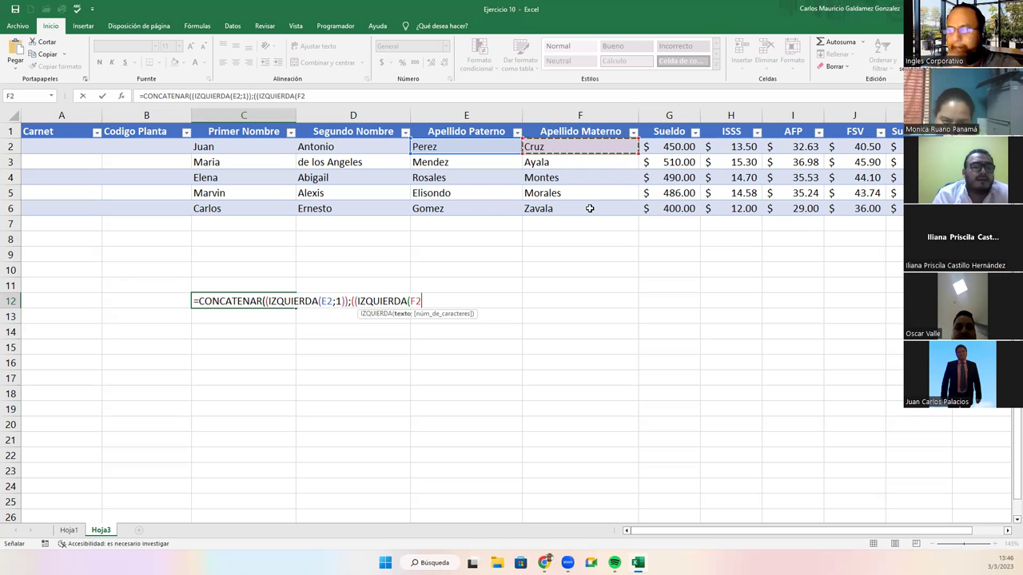
{"action": "type", "text": ";"}
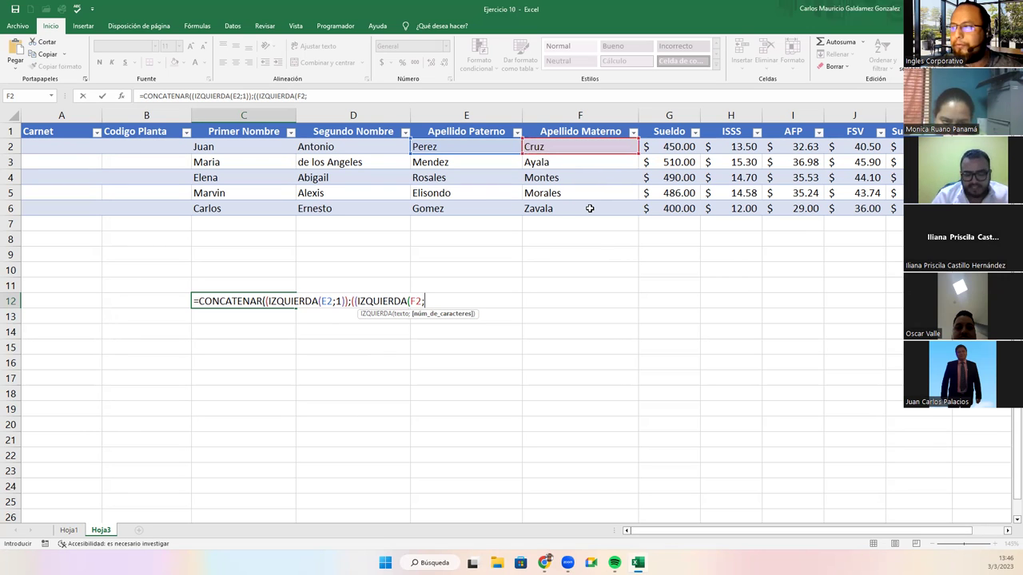
{"action": "type", "text": "1"}
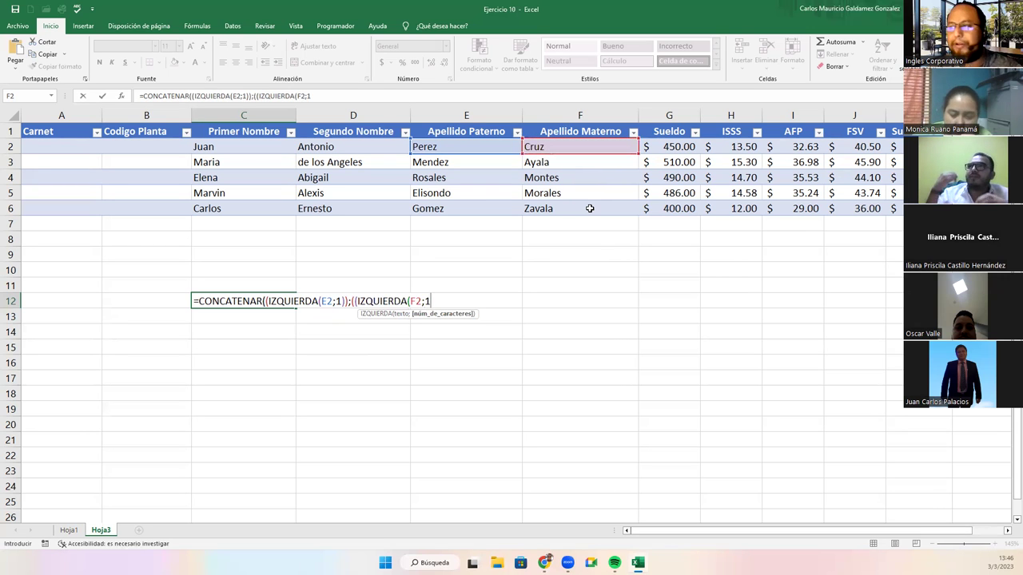
{"action": "type", "text": "))"}
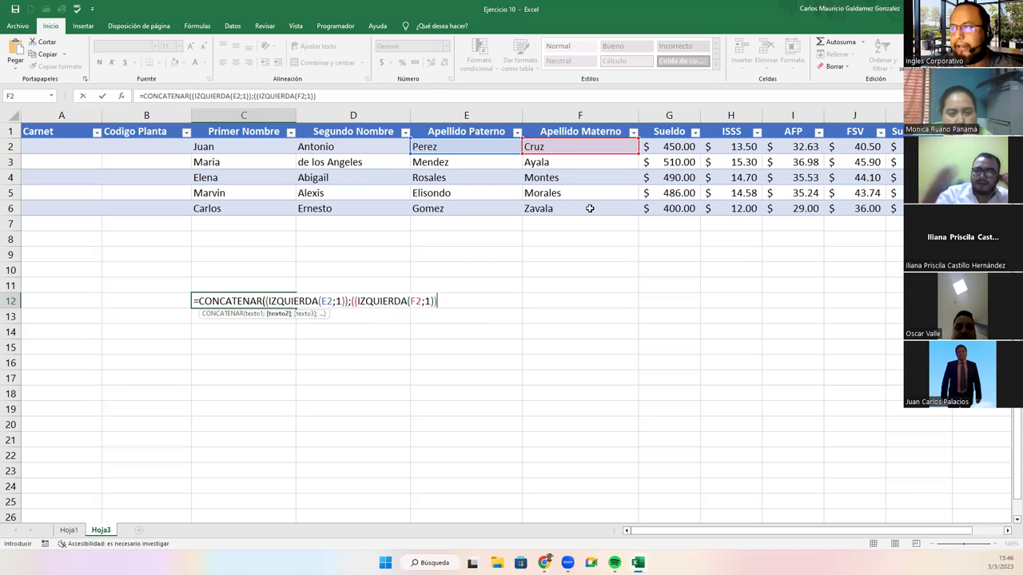
{"action": "type", "text": ";\"-"}
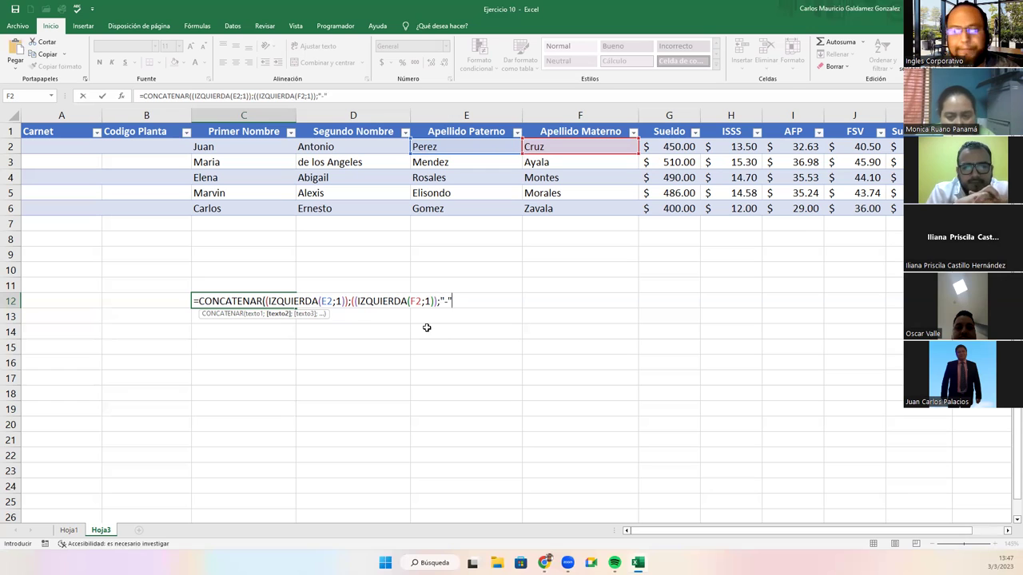
- Append IZQUIERDA(C2;1), the first-name initial, to the C12 formula
{"action": "type", "text": ";"}
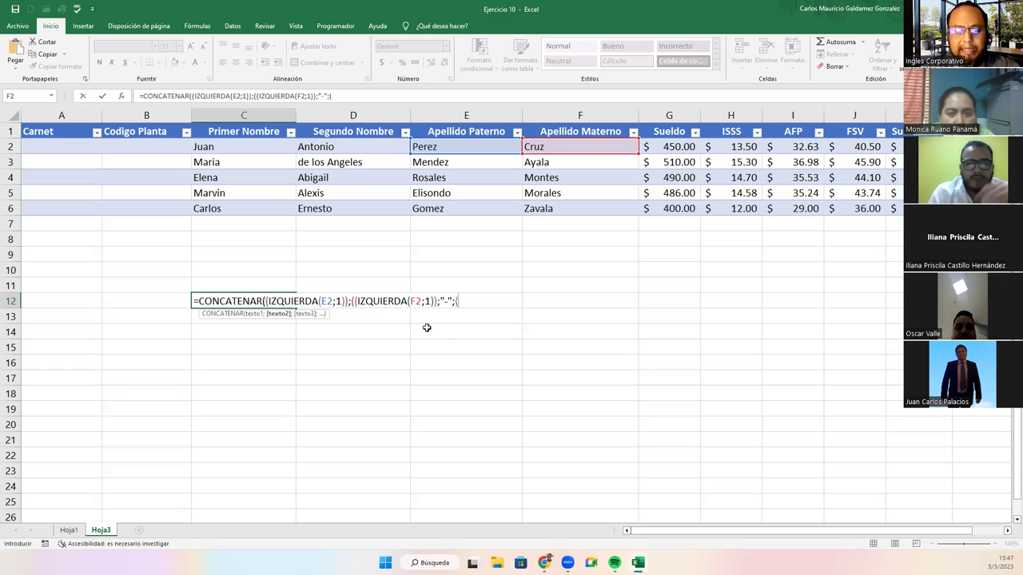
{"action": "type", "text": "(izqu"}
{"action": "key", "text": "Tab"}
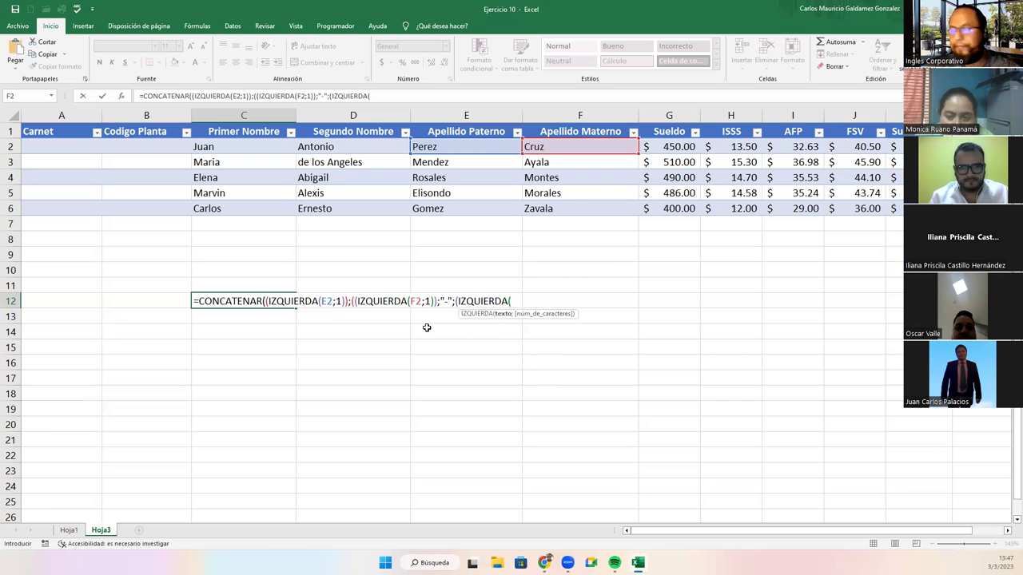
{"action": "left_click", "coordinate": [241, 149]}
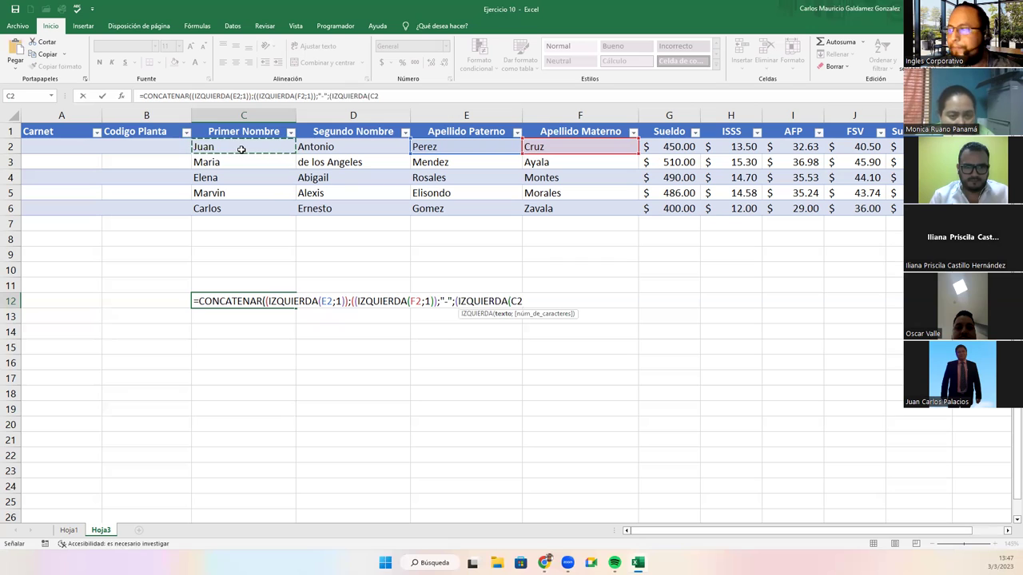
{"action": "type", "text": ";"}
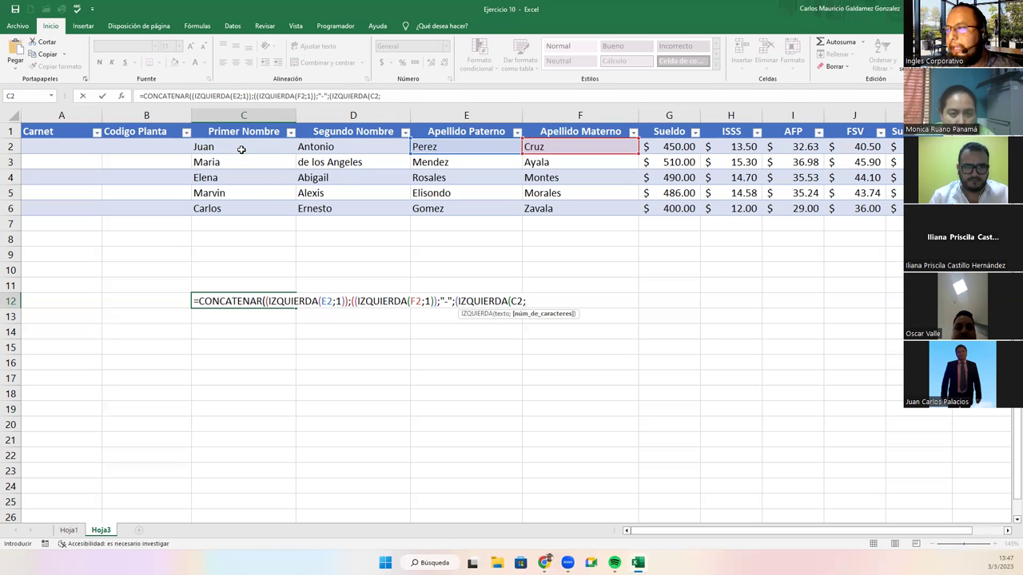
{"action": "type", "text": "1"}
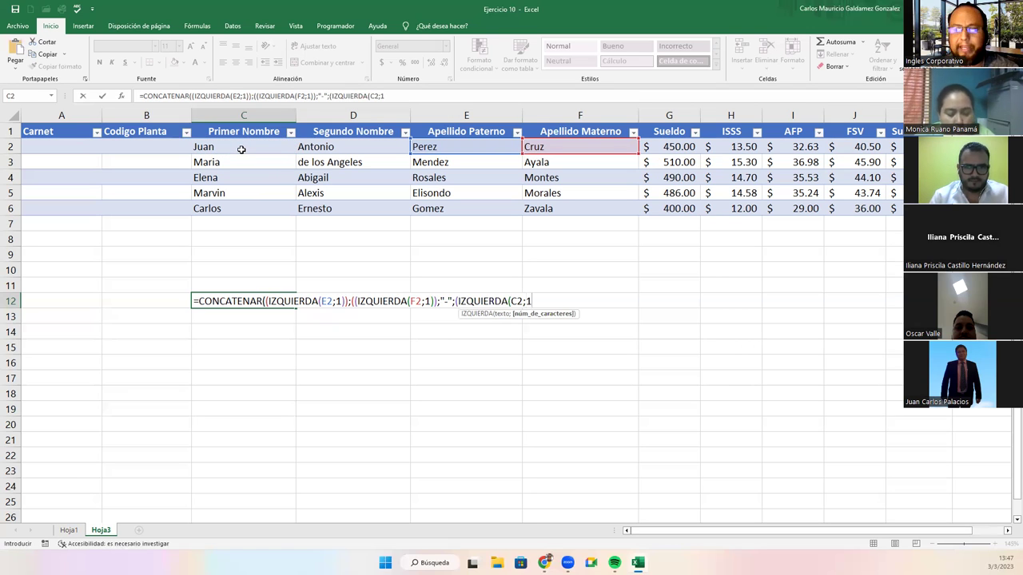
{"action": "type", "text": ")"}
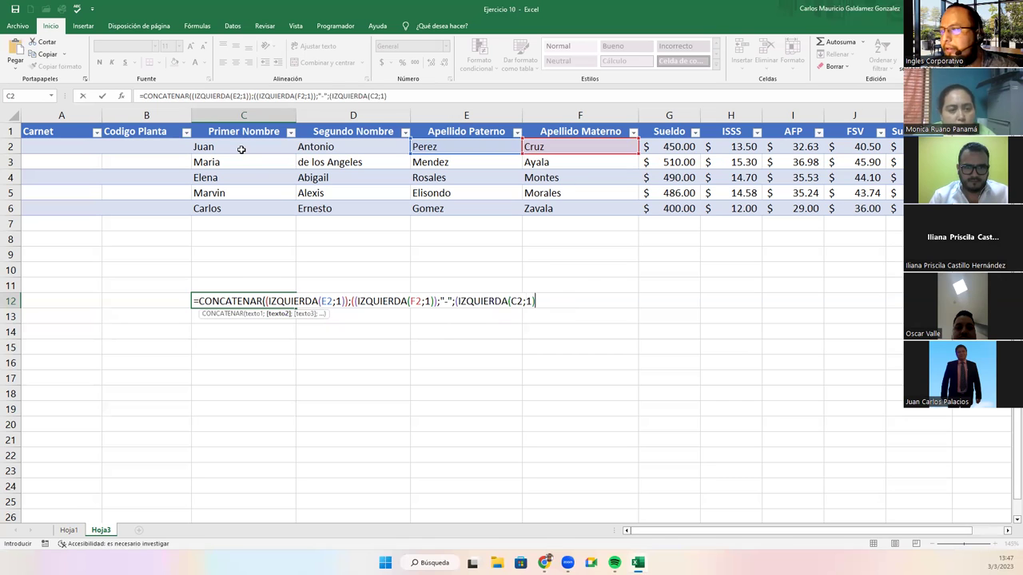
{"action": "type", "text": ")"}
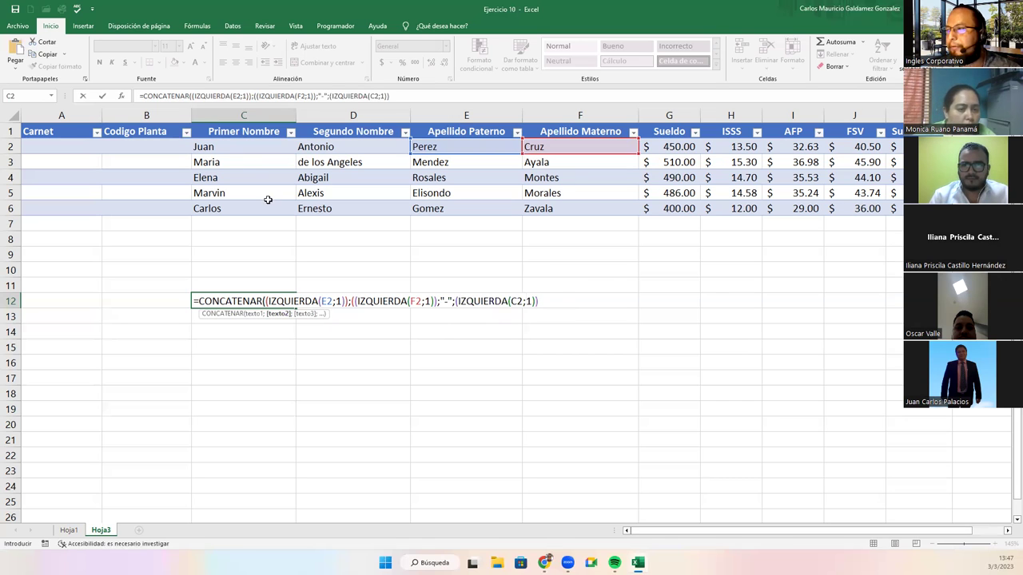
- Add an extra parenthesis before the third IZQUIERDA and append 100 at the end
{"action": "left_click", "coordinate": [454, 301]}
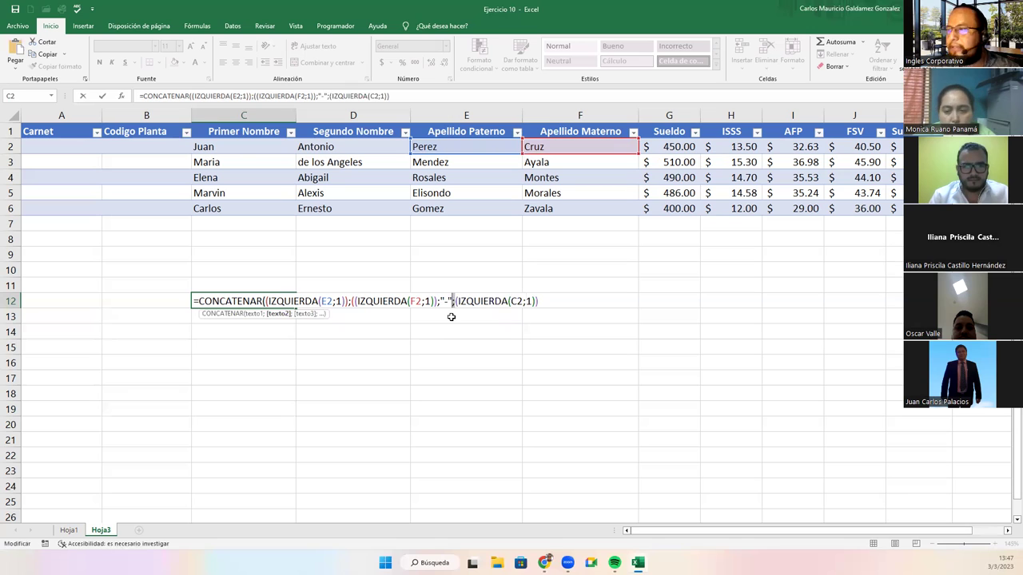
{"action": "type", "text": "("}
{"action": "key", "text": "End"}
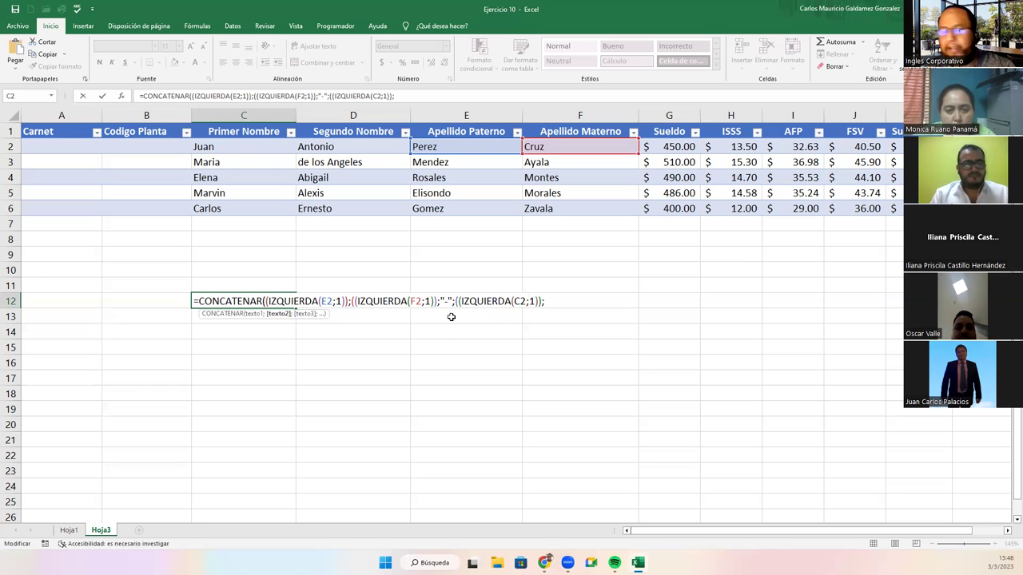
{"action": "type", "text": "1"}
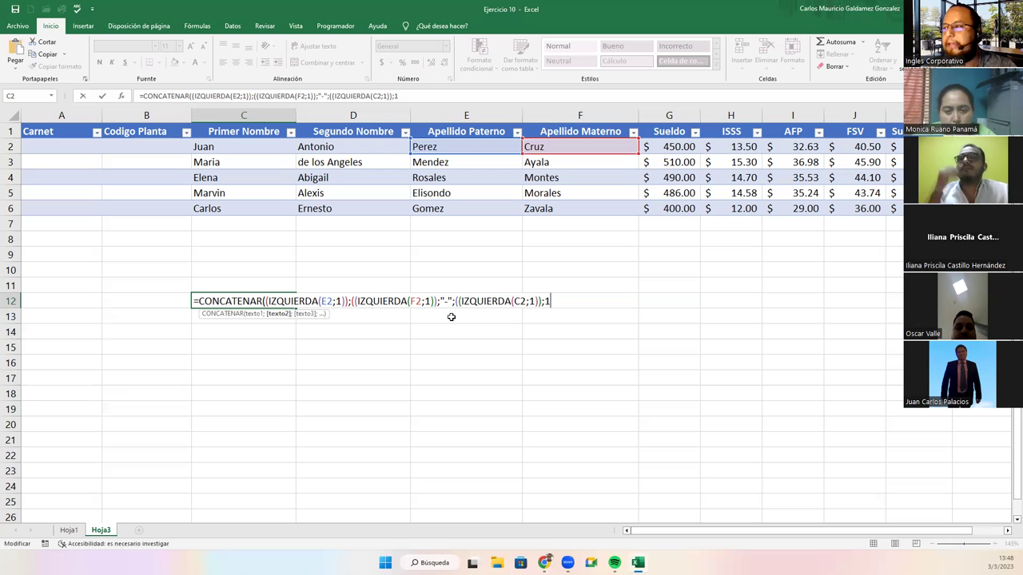
{"action": "type", "text": "00"}
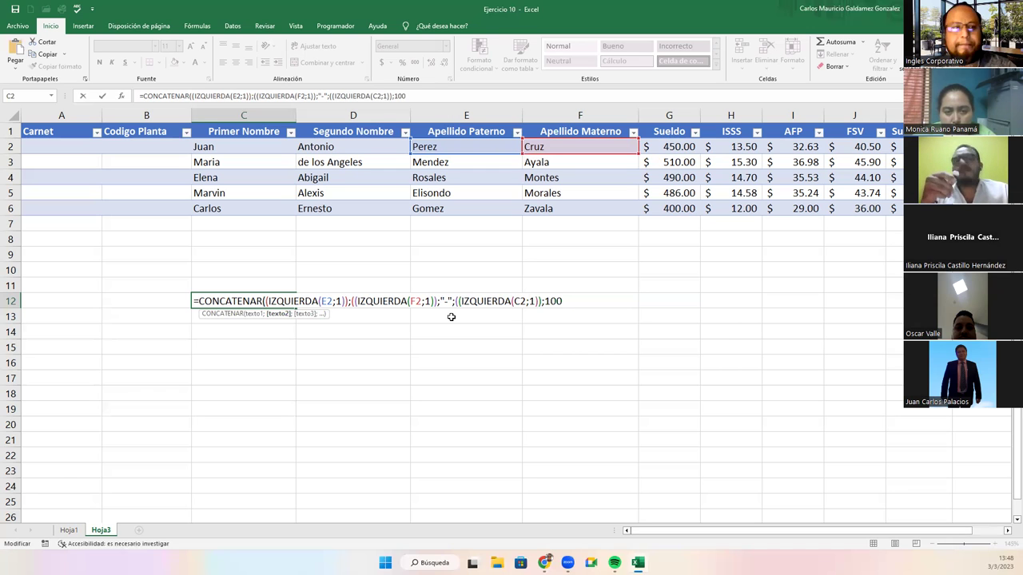
{"action": "type", "text": ")"}
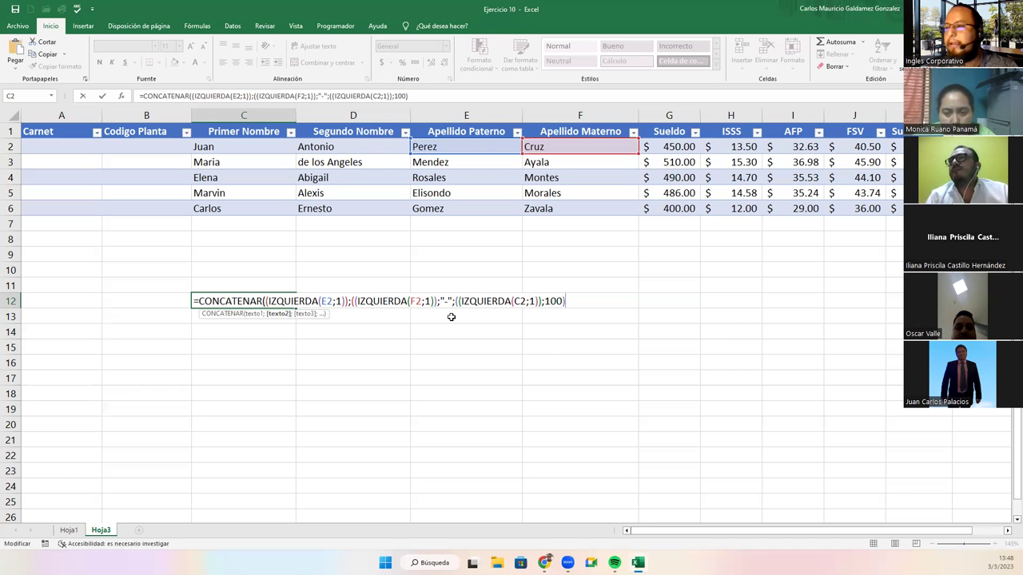
{"action": "type", "text": ")"}
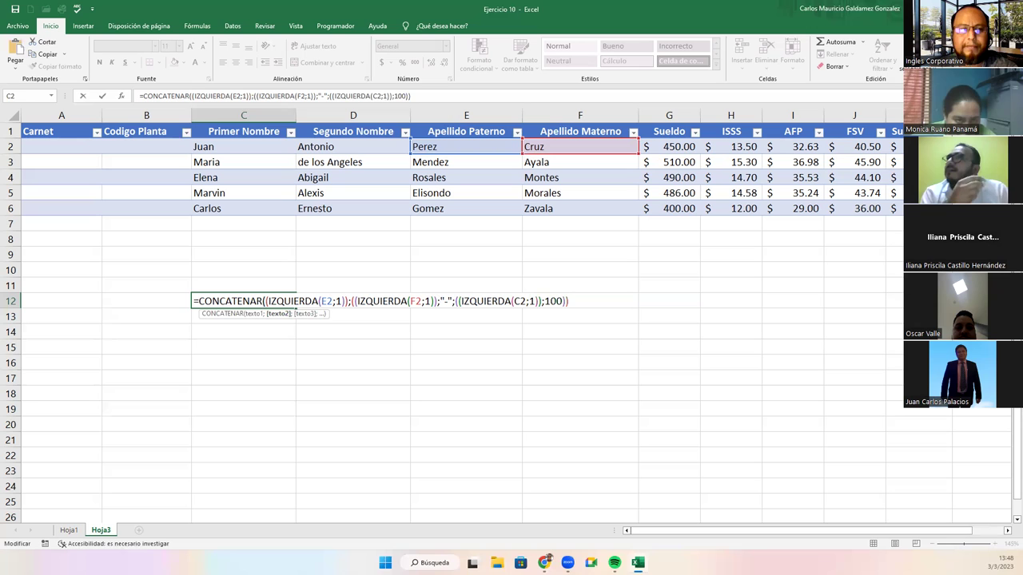
- Clear the formula error and strip the extra parentheses around IZQUIERDA(E2;1)
{"action": "key", "text": "Return"}
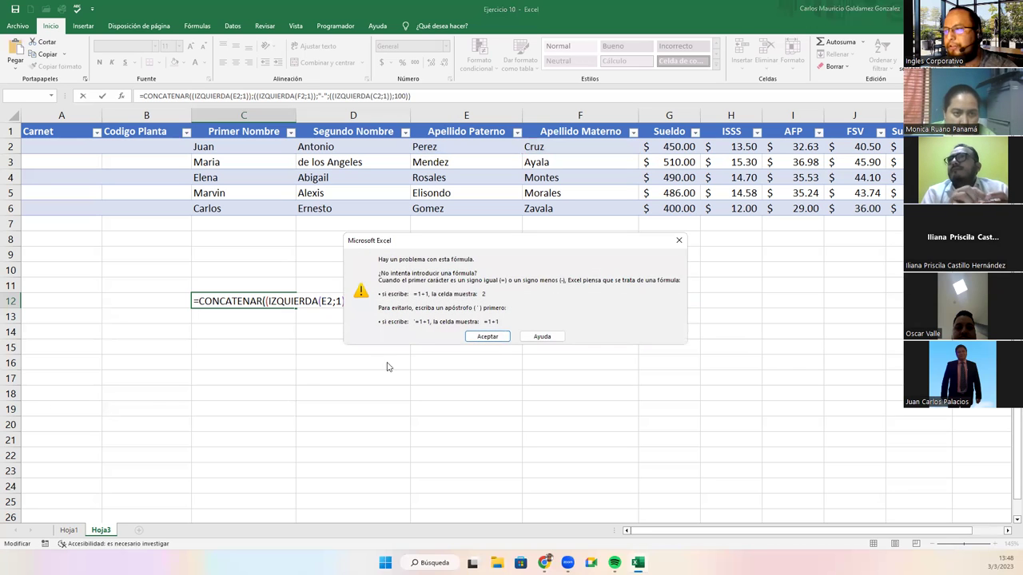
{"action": "left_click", "coordinate": [489, 336]}
{"action": "left_click", "coordinate": [269, 301]}
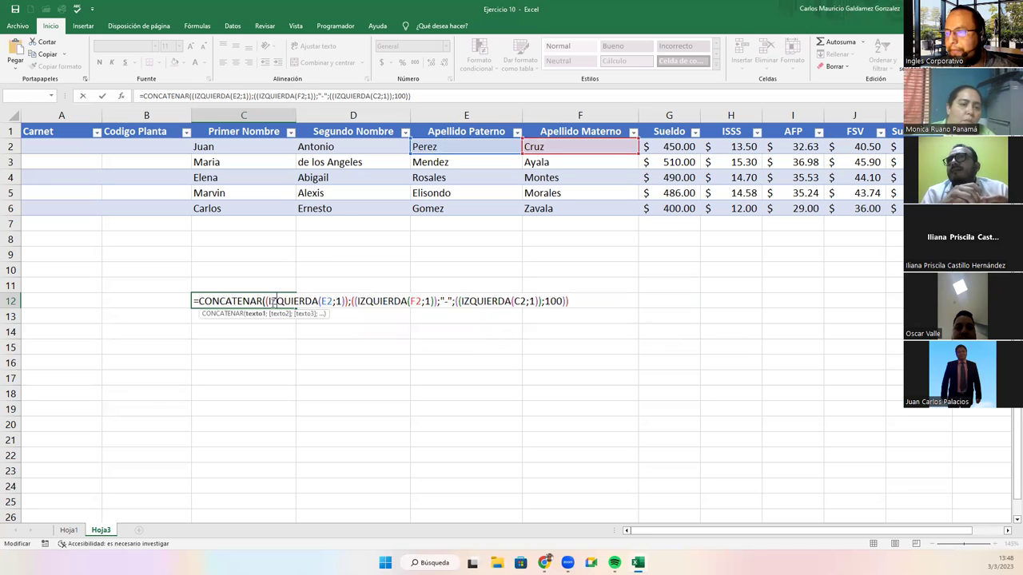
{"action": "left_click_drag", "start_coordinate": [269, 302], "coordinate": [380, 301]}
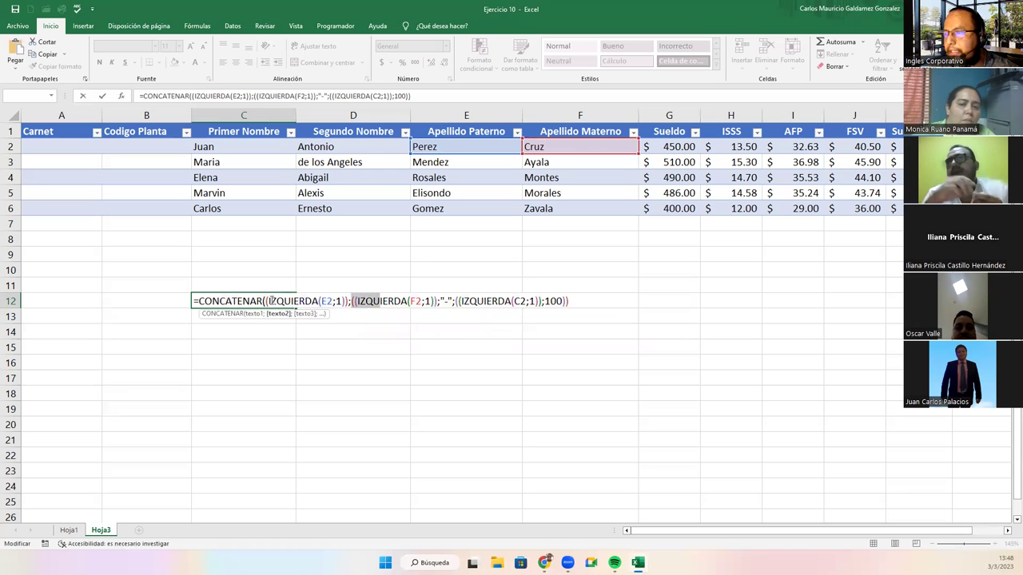
{"action": "left_click", "coordinate": [266, 301]}
{"action": "key", "text": "BackSpace"}
{"action": "left_click", "coordinate": [343, 302]}
{"action": "key", "text": "BackSpace"}
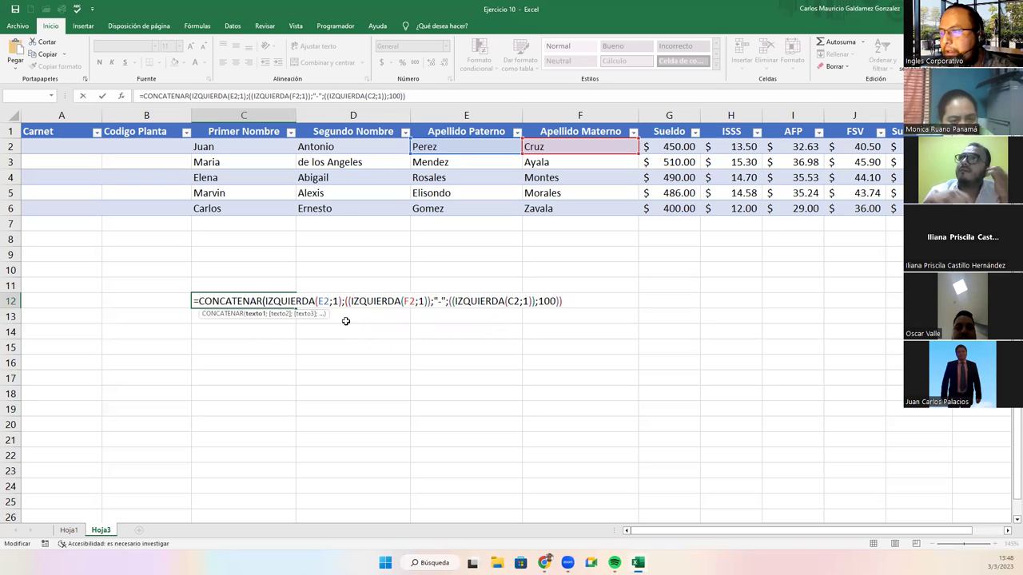
{"action": "left_click_drag", "start_coordinate": [265, 301], "coordinate": [342, 301]}
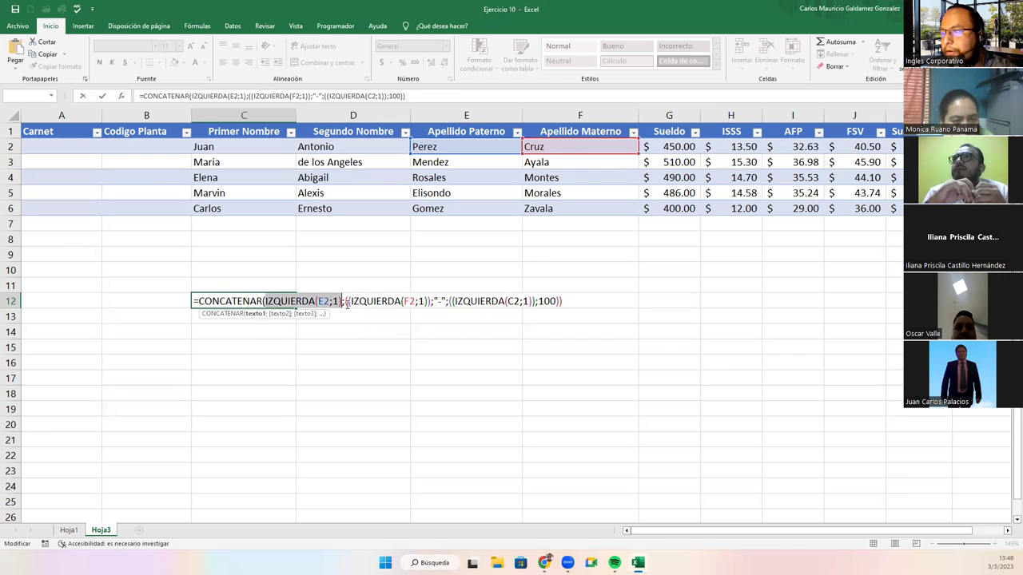
- Remove the stray parentheses around IZQUIERDA(F2;1) and IZQUIERDA(C2;1), then re-enter the formula
{"action": "left_click", "coordinate": [346, 301]}
{"action": "key", "text": "BackSpace"}
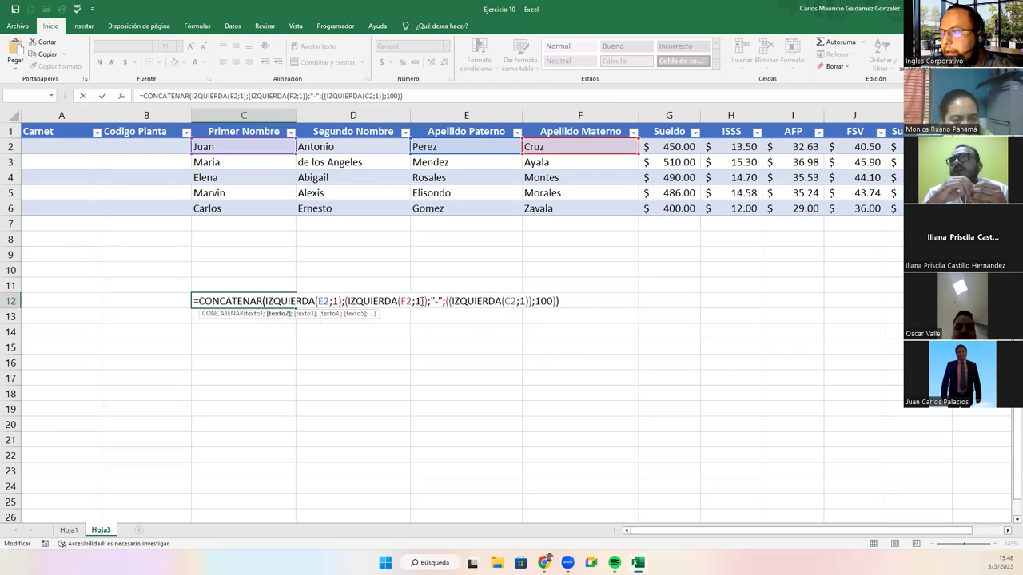
{"action": "left_click", "coordinate": [423, 302]}
{"action": "key", "text": "BackSpace"}
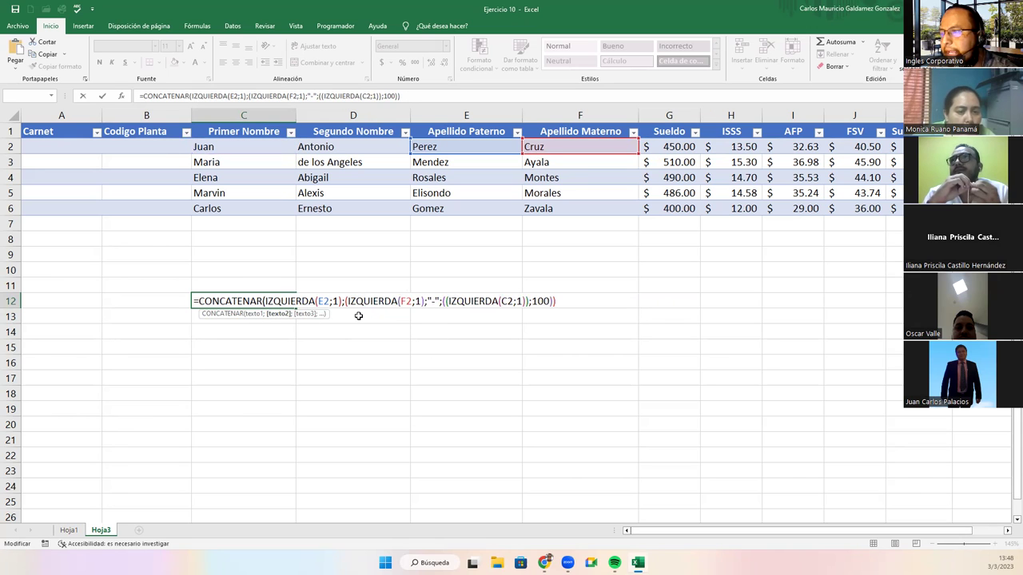
{"action": "left_click_drag", "start_coordinate": [430, 302], "coordinate": [438, 301]}
{"action": "left_click", "coordinate": [446, 302]}
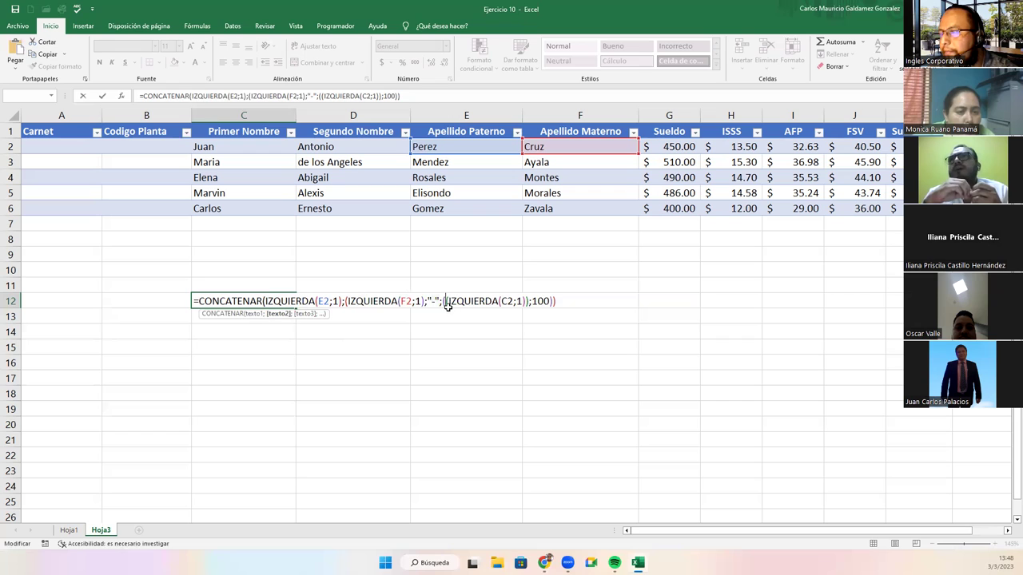
{"action": "key", "text": "BackSpace"}
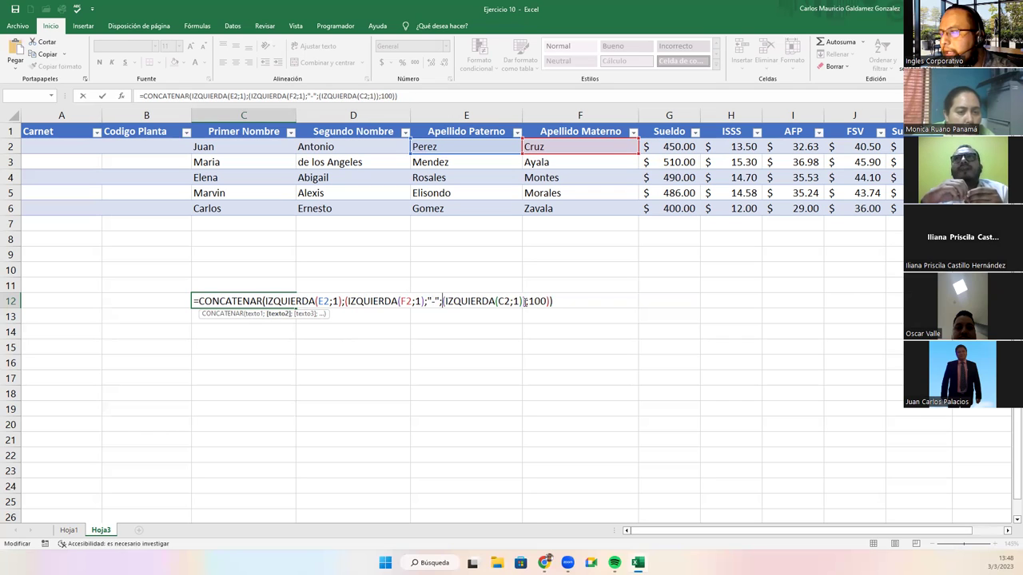
{"action": "key", "text": "BackSpace"}
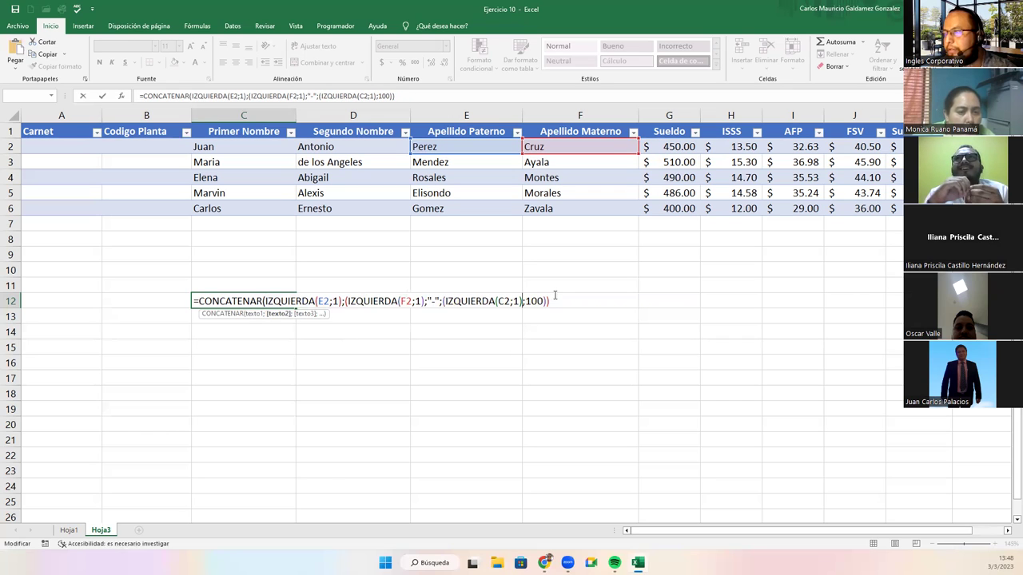
{"action": "key", "text": "BackSpace"}
{"action": "key", "text": "BackSpace"}
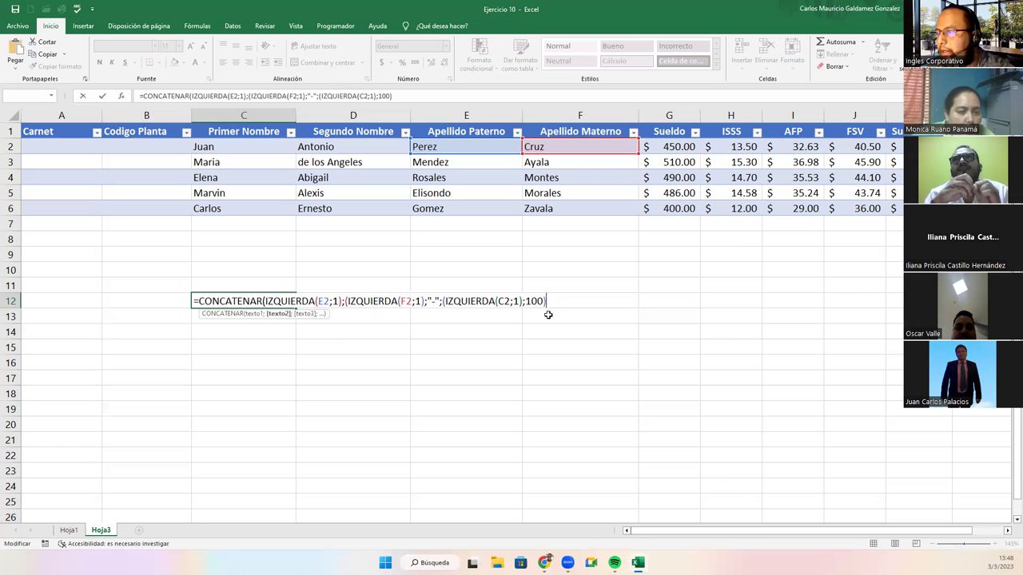
{"action": "type", "text": ")"}
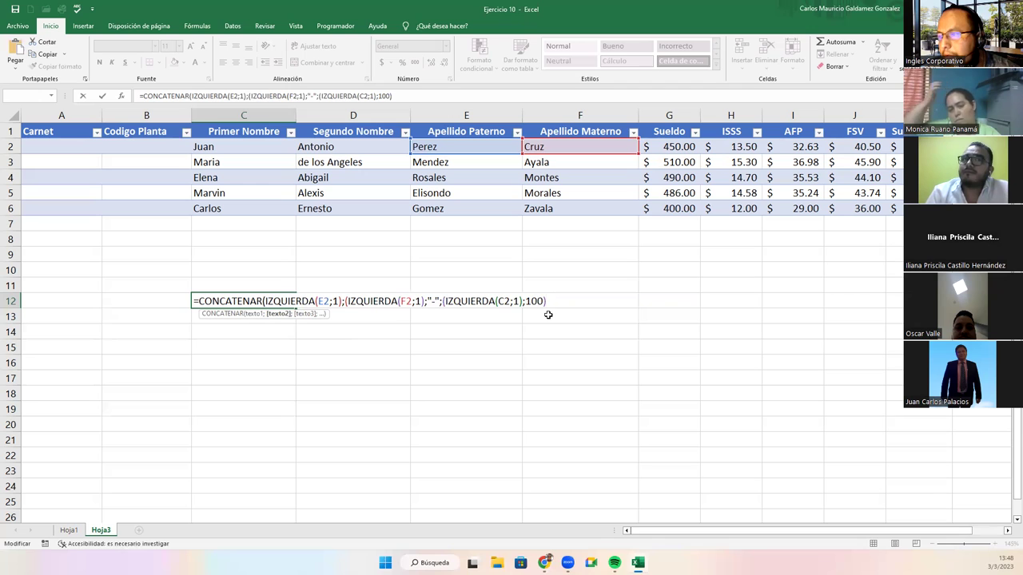
{"action": "type", "text": ")"}
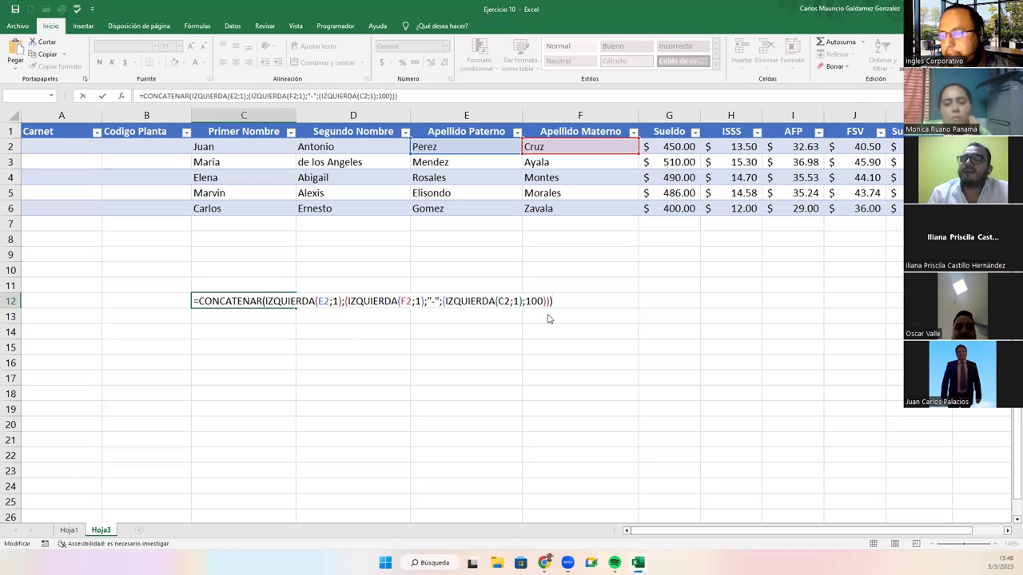
{"action": "key", "text": "Return"}
{"action": "key", "text": "Return"}
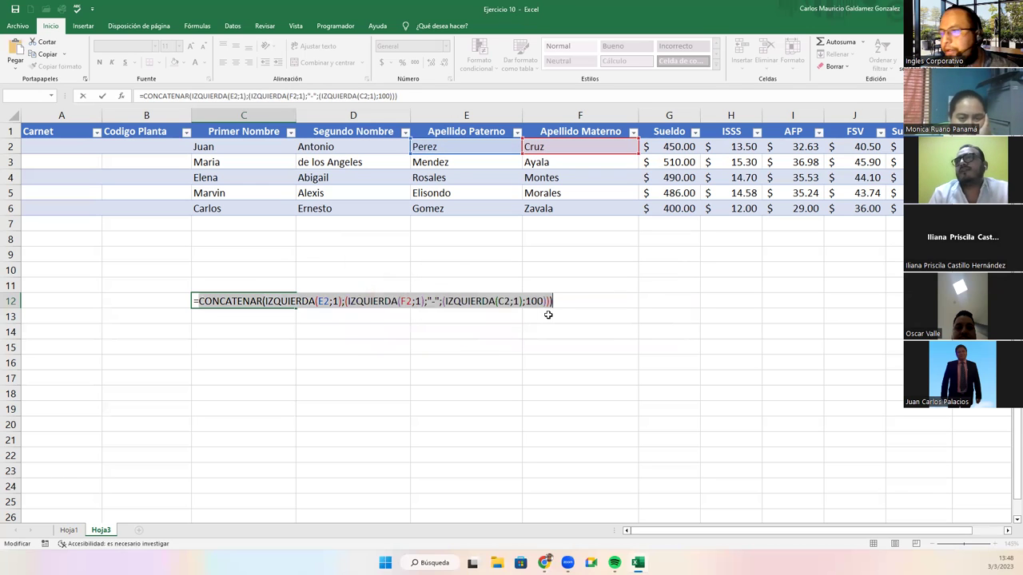
- Cut the hyphen, first-name and 100 arguments, leaving =CONCATENAR(IZQUIERDA(E2;1);IZQUIERDA(F2;1)) showing PC
{"action": "left_click", "coordinate": [289, 302]}
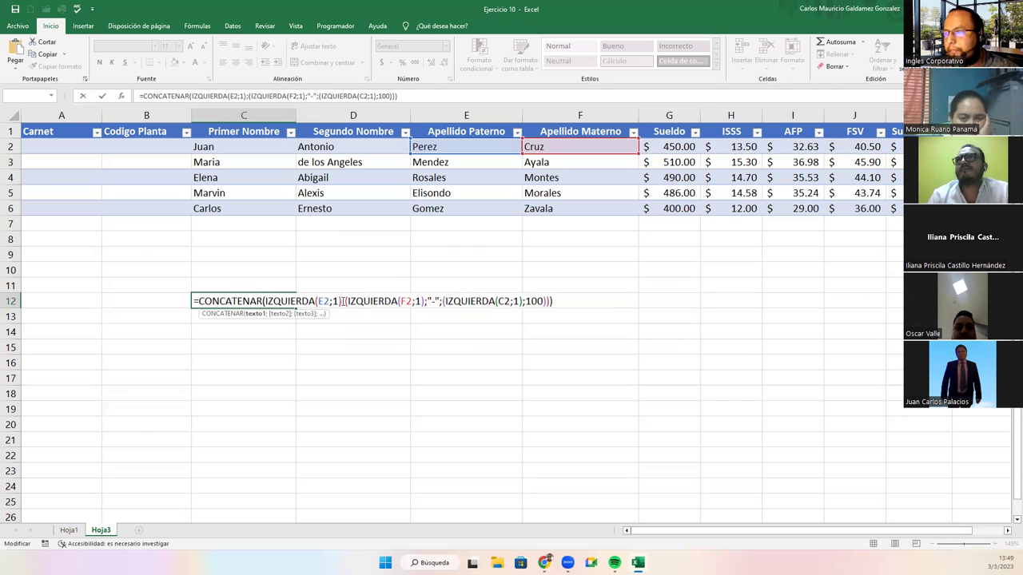
{"action": "left_click", "coordinate": [344, 301]}
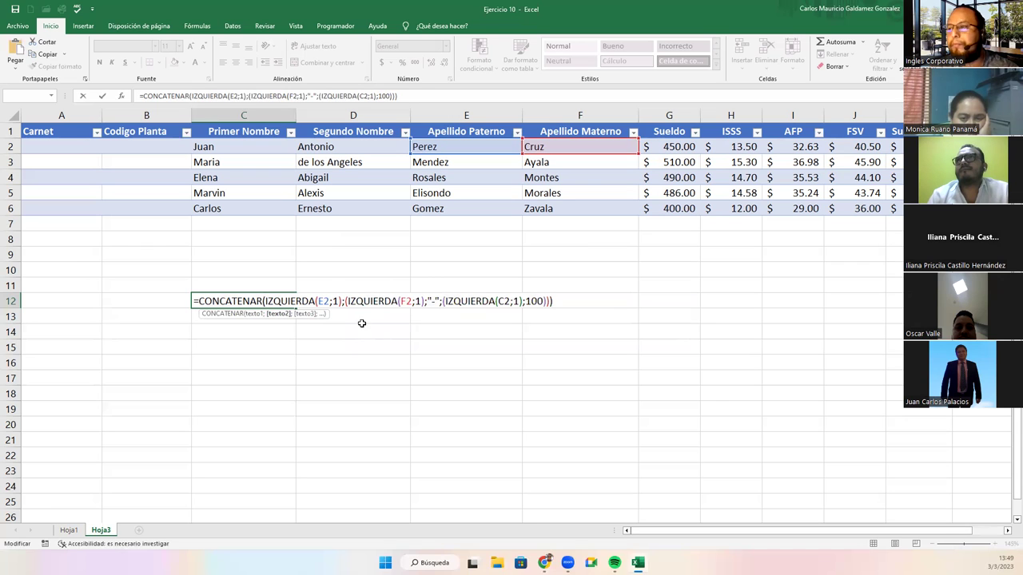
{"action": "left_click_drag", "start_coordinate": [424, 302], "coordinate": [548, 301]}
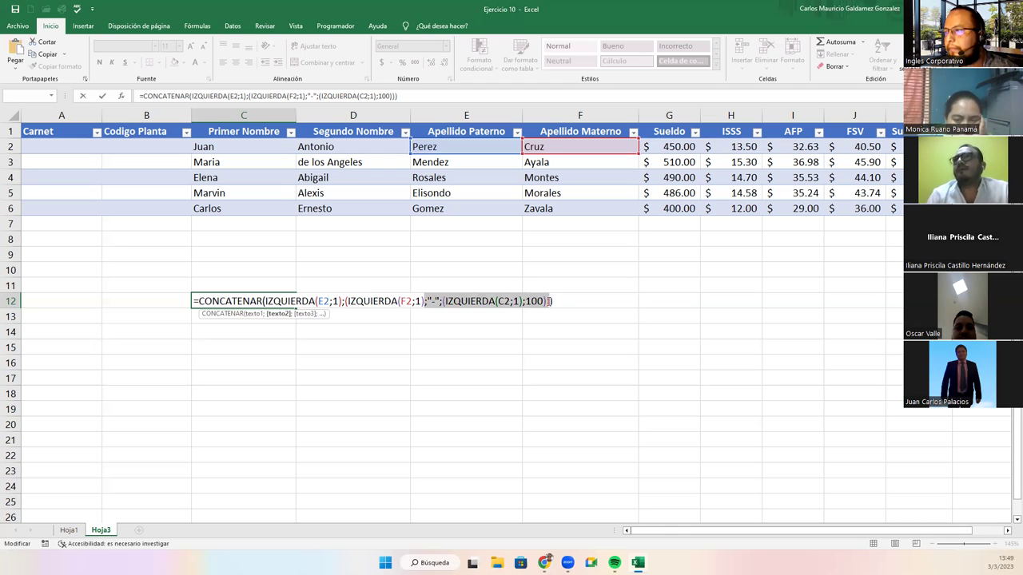
{"action": "key", "text": "BackSpace"}
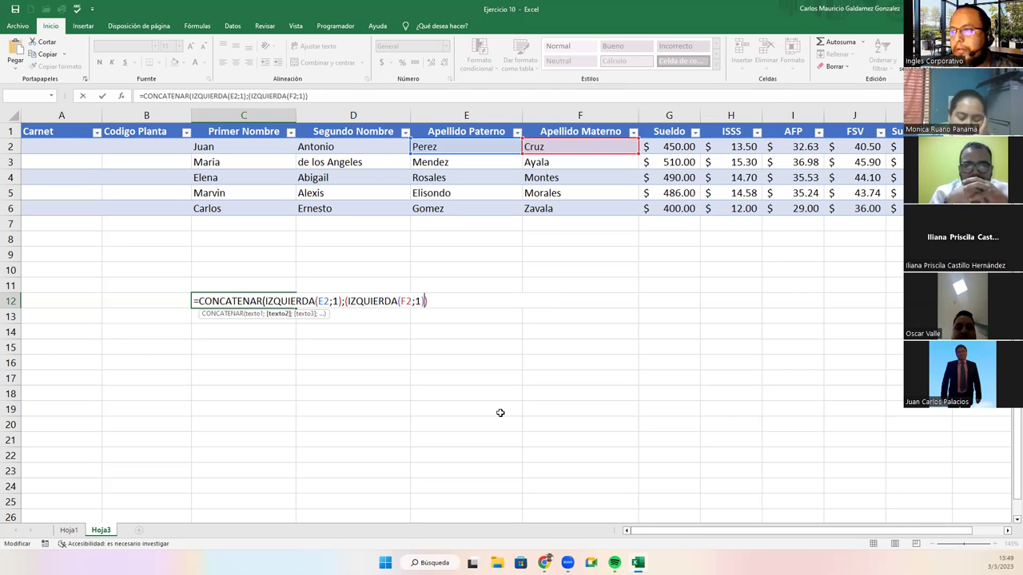
{"action": "key", "text": "Return"}
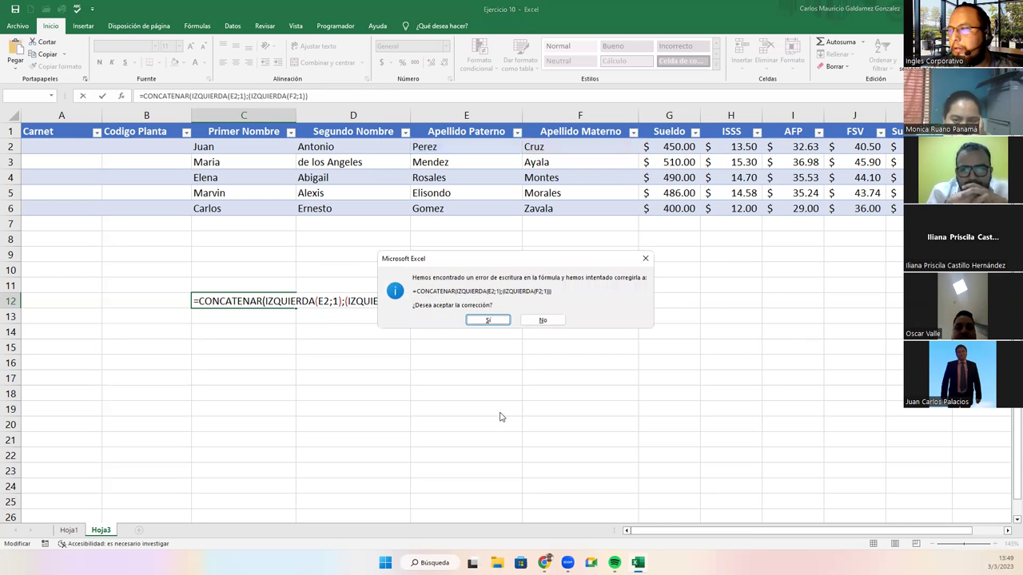
{"action": "key", "text": "Return"}
{"action": "key", "text": "Up"}
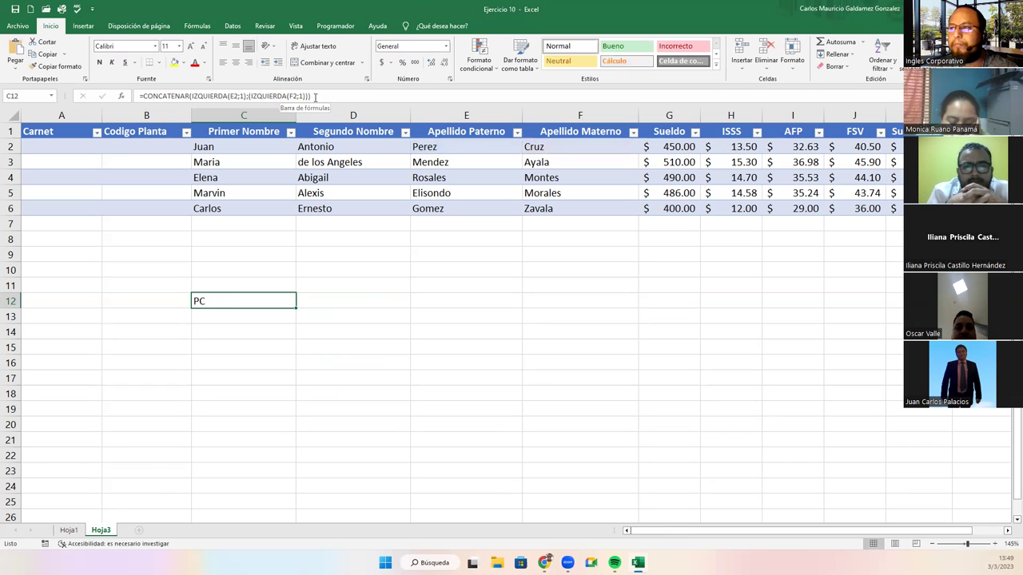
{"action": "key", "text": "F2"}
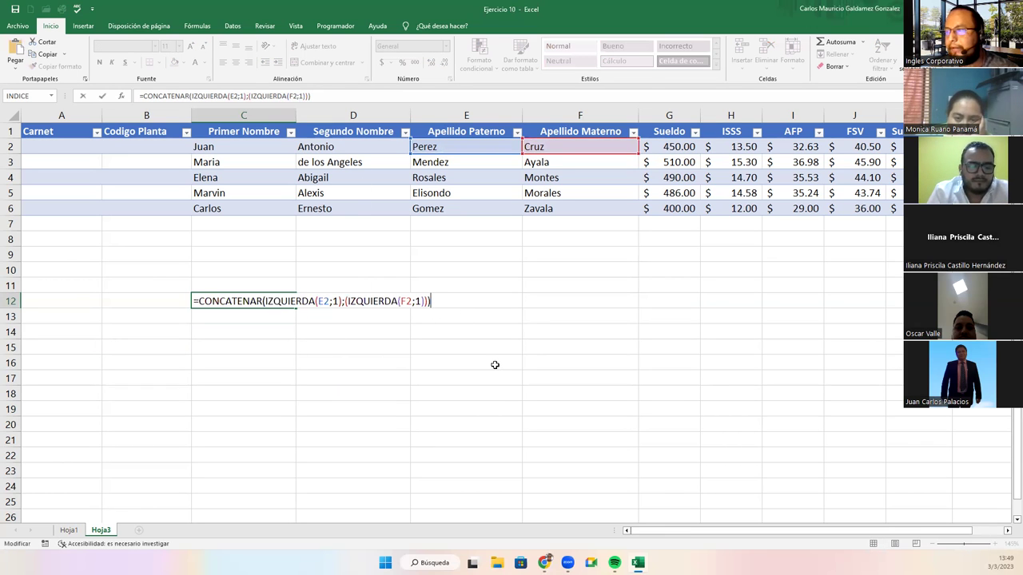
- Paste the hyphen, IZQUIERDA(C2;1) and 100 arguments back into the C12 formula
{"action": "key", "text": "Left"}
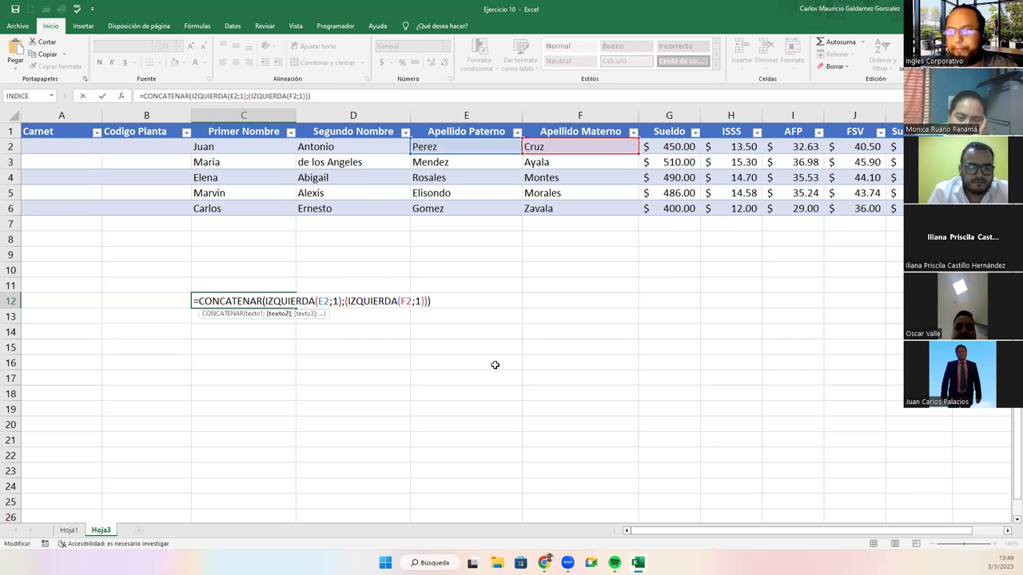
{"action": "type", "text": ";"}
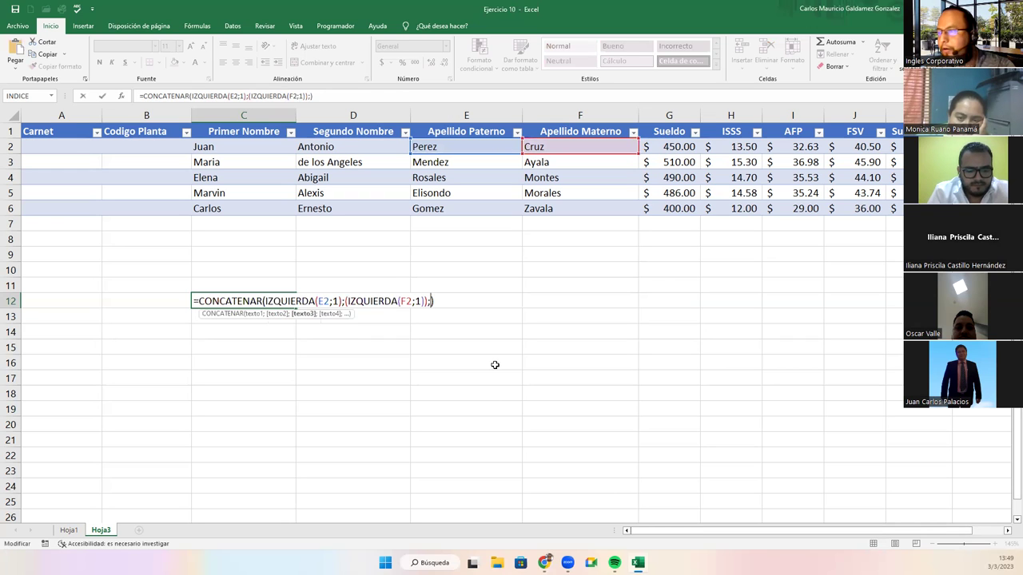
{"action": "type", "text": ";\"-\";(IZQUIERDA(C2;1);100))"}
{"action": "key", "text": "Left"}
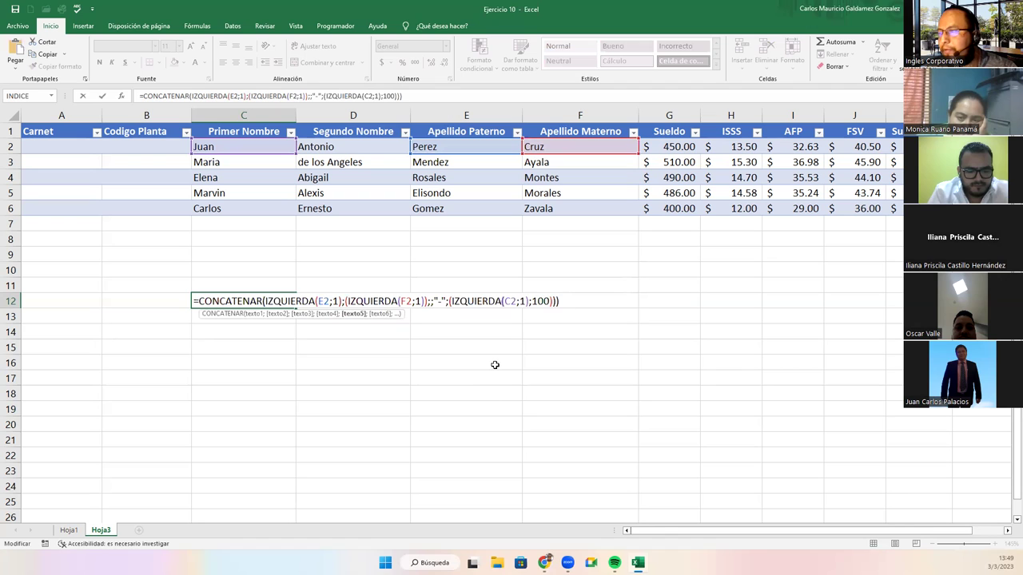
{"action": "key", "text": "Left"}
{"action": "key", "text": "Left"}
{"action": "key", "text": "Left"}
{"action": "key", "text": "BackSpace"}
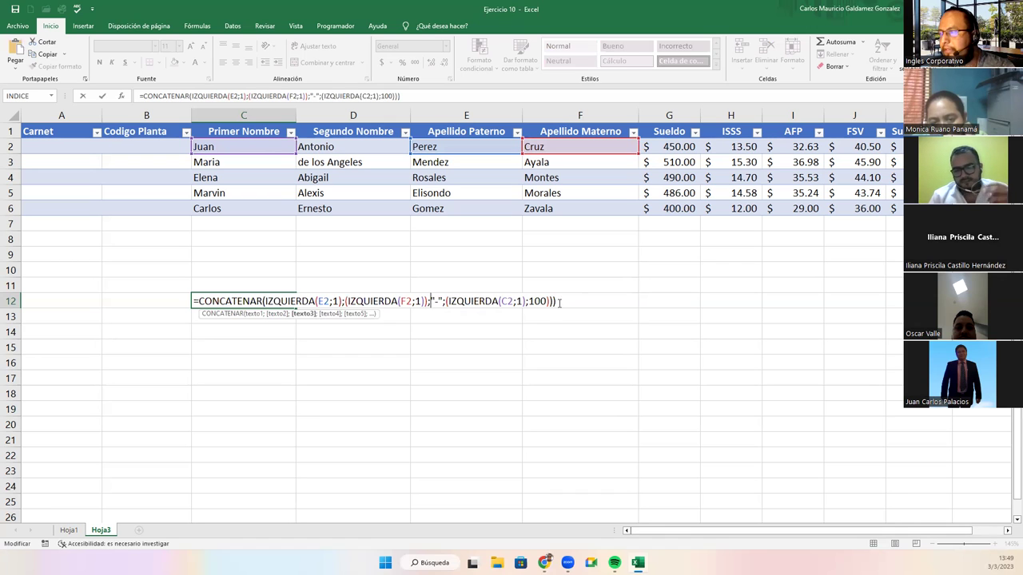
{"action": "left_click", "coordinate": [559, 302]}
{"action": "key", "text": "BackSpace"}
{"action": "key", "text": "BackSpace"}
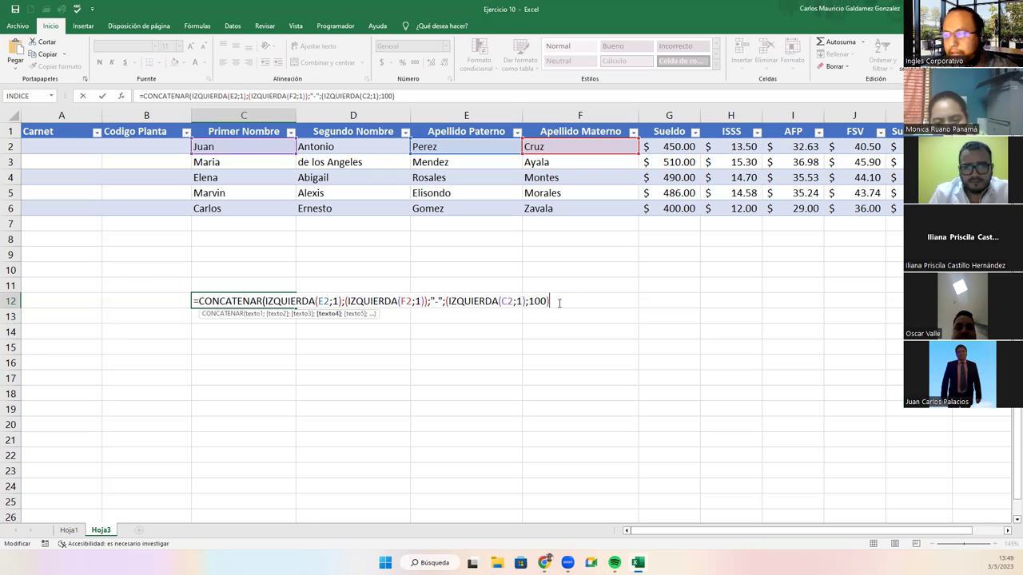
{"action": "type", "text": ")"}
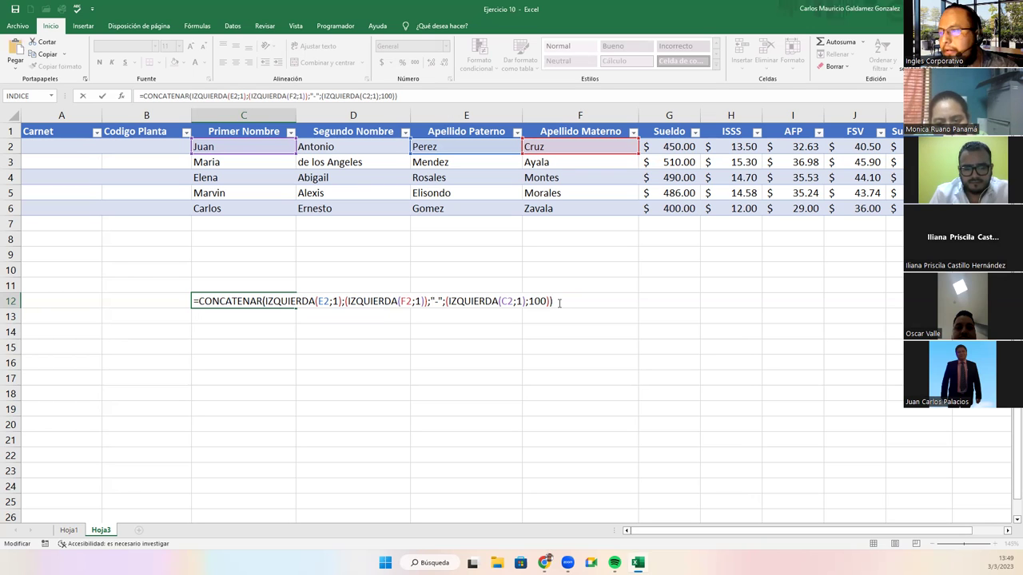
{"action": "key", "text": "Return"}
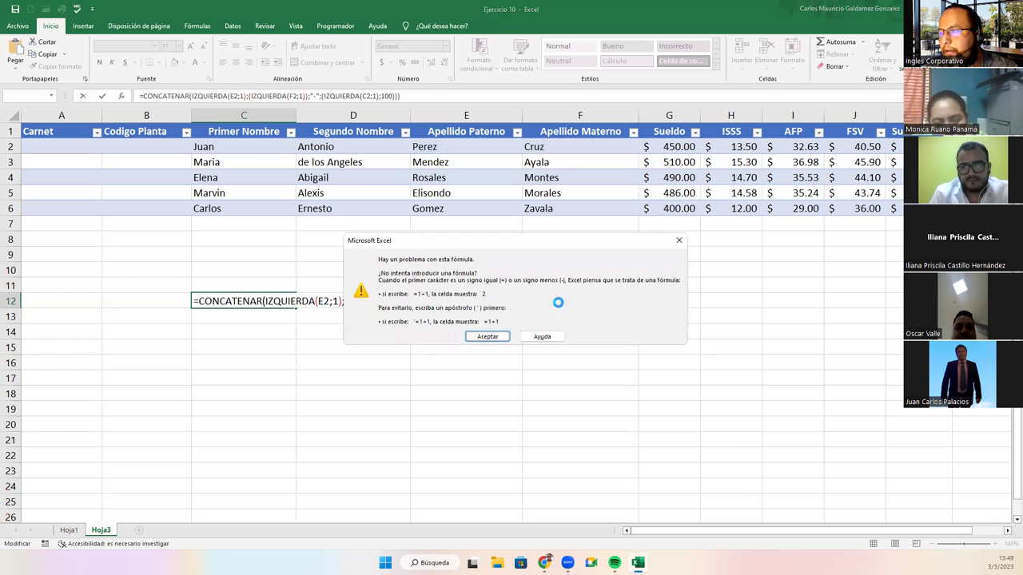
{"action": "key", "text": "Return"}
- Remove the remaining stray parentheses so C12 displays PC-J100
{"action": "left_click", "coordinate": [560, 302]}
{"action": "key", "text": "BackSpace"}
{"action": "key", "text": "Return"}
{"action": "key", "text": "Return"}
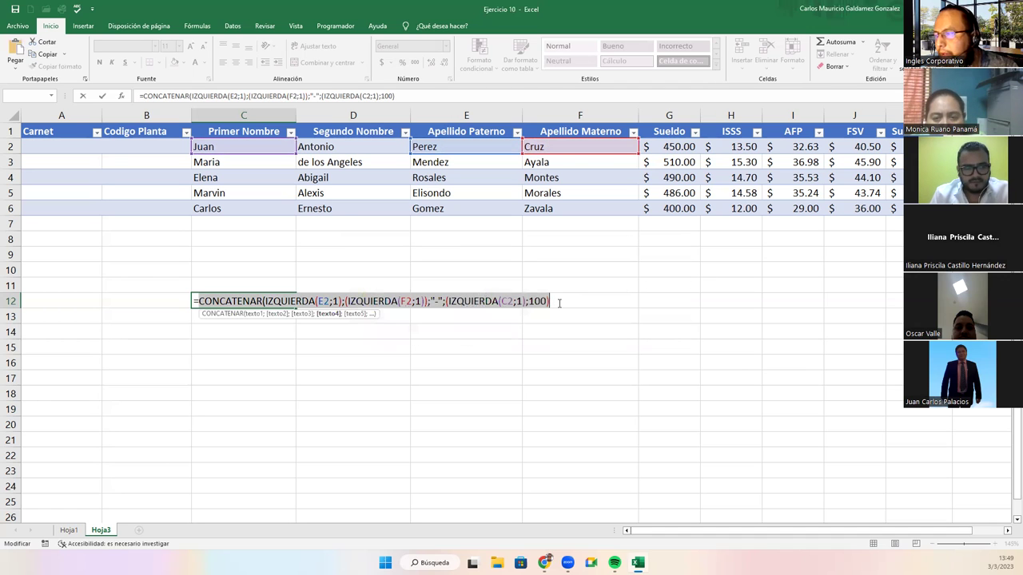
{"action": "left_click", "coordinate": [449, 302]}
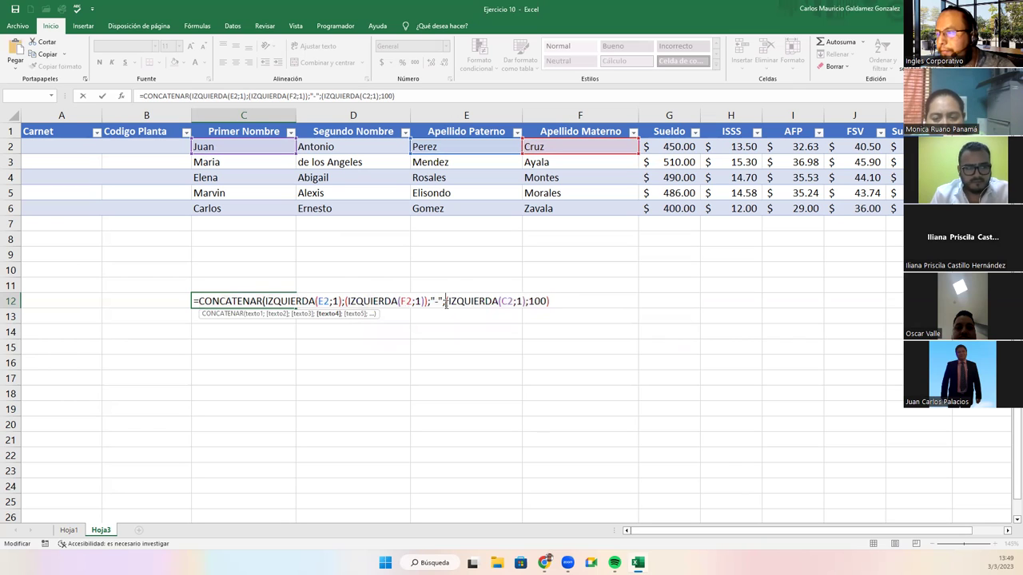
{"action": "key", "text": "BackSpace"}
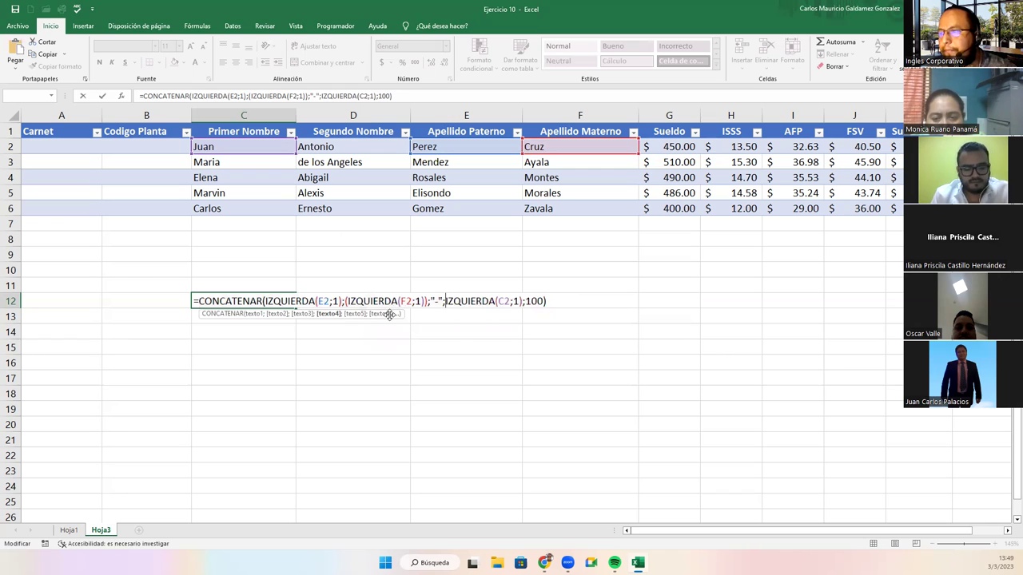
{"action": "left_click", "coordinate": [349, 300]}
{"action": "key", "text": "BackSpace"}
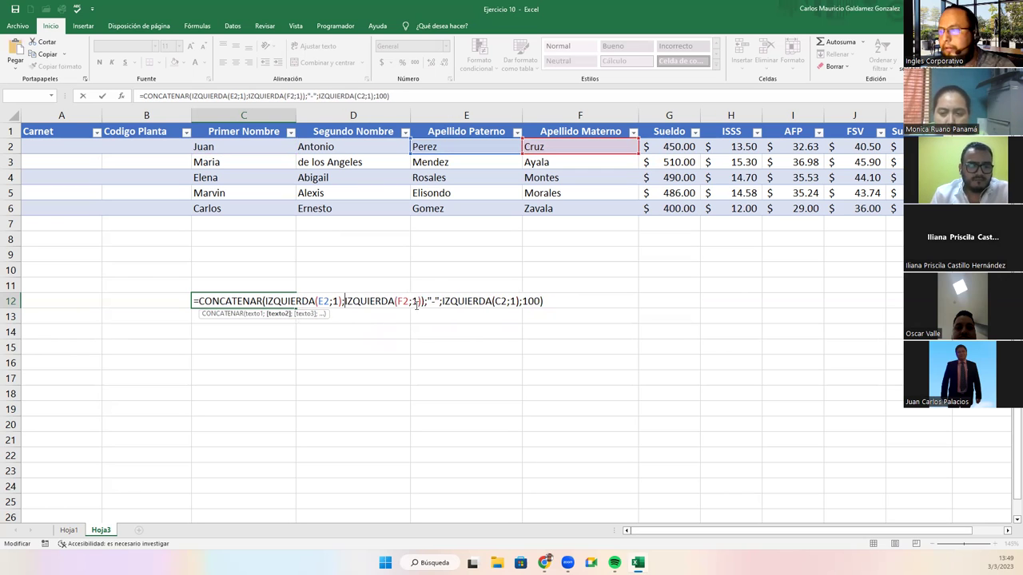
{"action": "left_click", "coordinate": [423, 301]}
{"action": "key", "text": "BackSpace"}
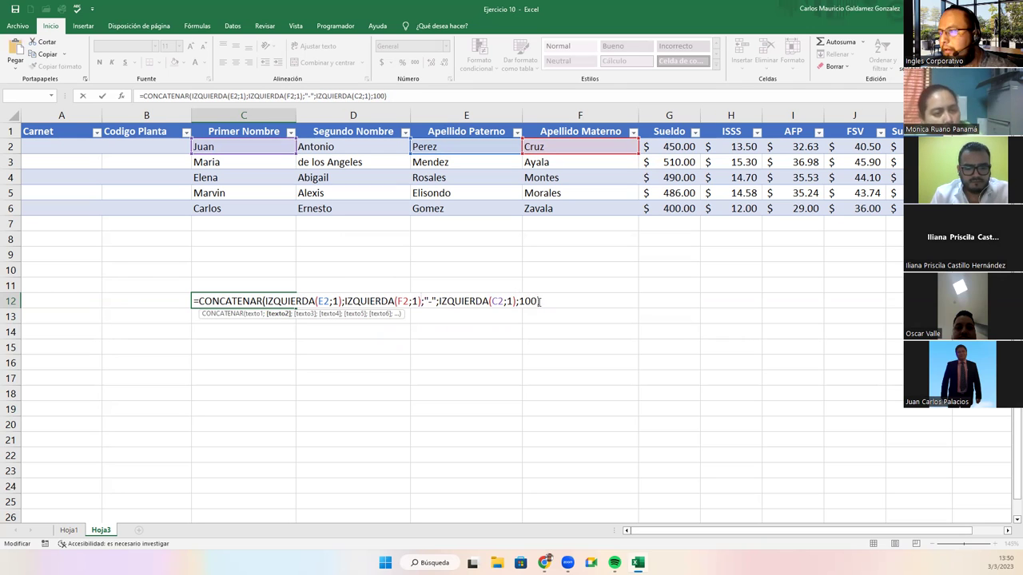
{"action": "key", "text": "Return"}
{"action": "left_click", "coordinate": [228, 302]}
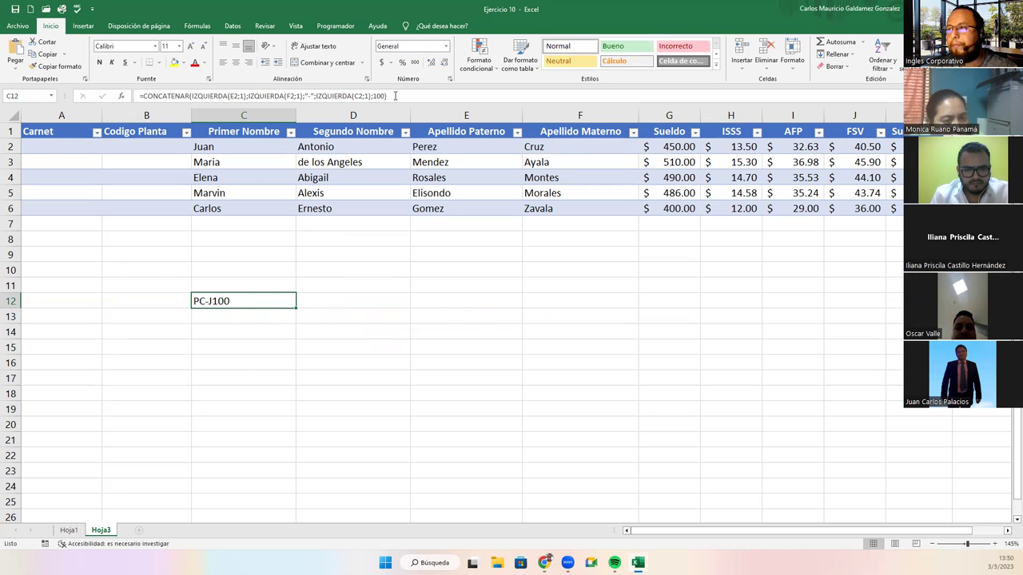
{"action": "key", "text": "F2"}
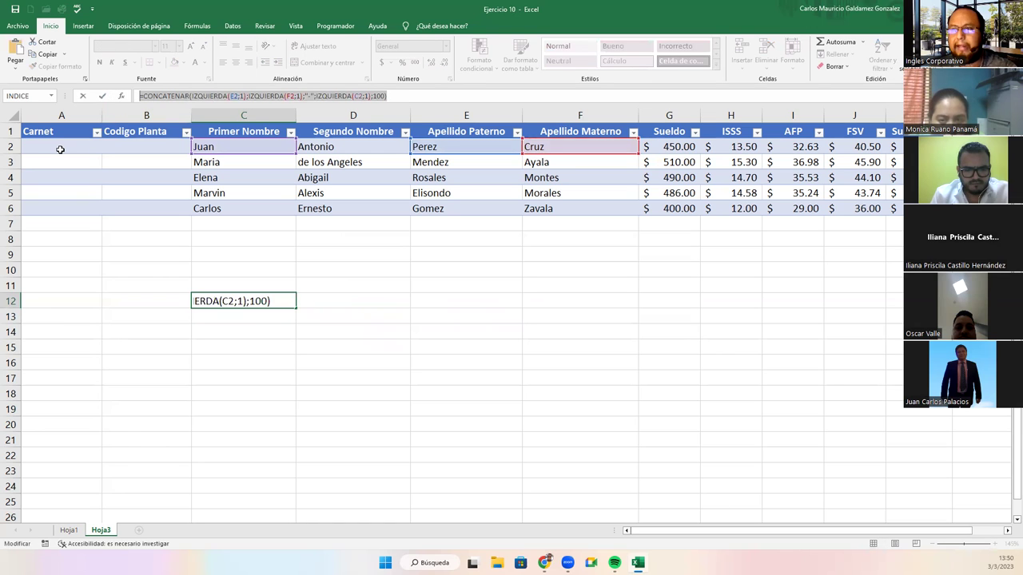
- Paste the CONCATENAR formula into the Carnet column from A2 and clear the C12 test cell
{"action": "left_click", "coordinate": [60, 150]}
{"action": "key", "text": "Escape"}
{"action": "left_click", "coordinate": [60, 149]}
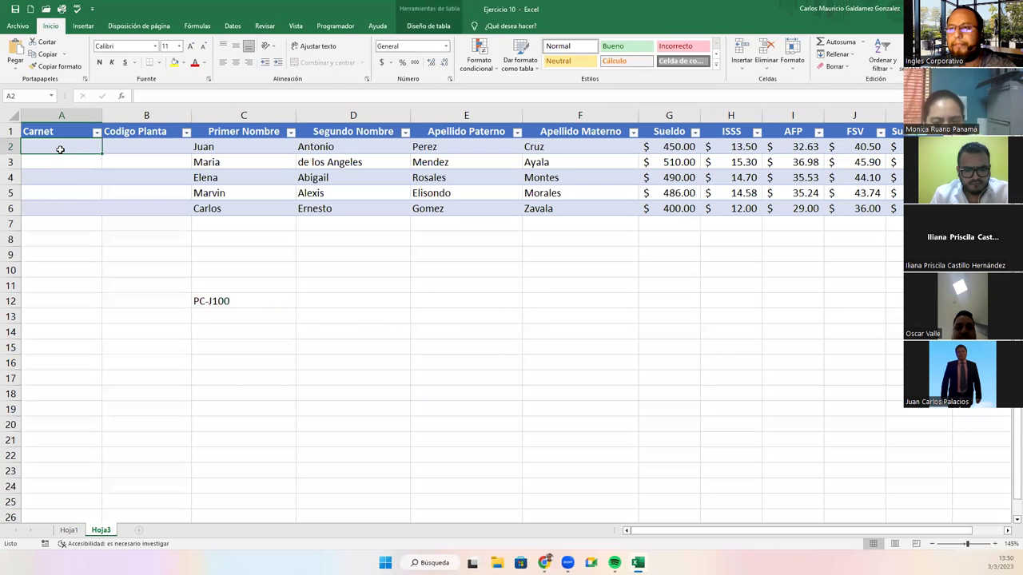
{"action": "type", "text": "=CONCATENAR(IZQUIERDA(E2;1);IZQUIERDA(F2;1);\"-\";IZQUIERDA(C2;1);100)"}
{"action": "key", "text": "Return"}
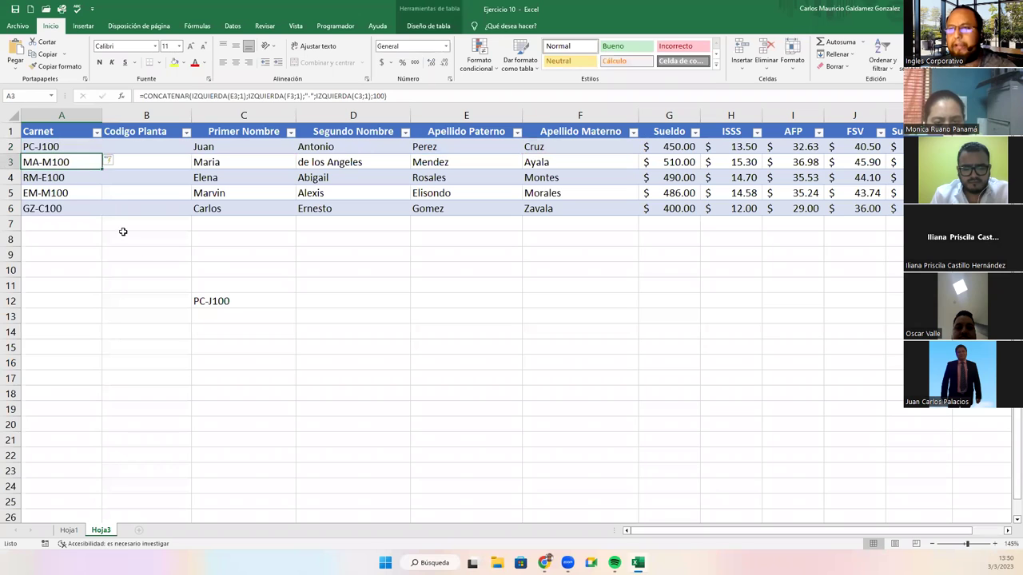
{"action": "left_click", "coordinate": [218, 300]}
{"action": "key", "text": "Delete"}
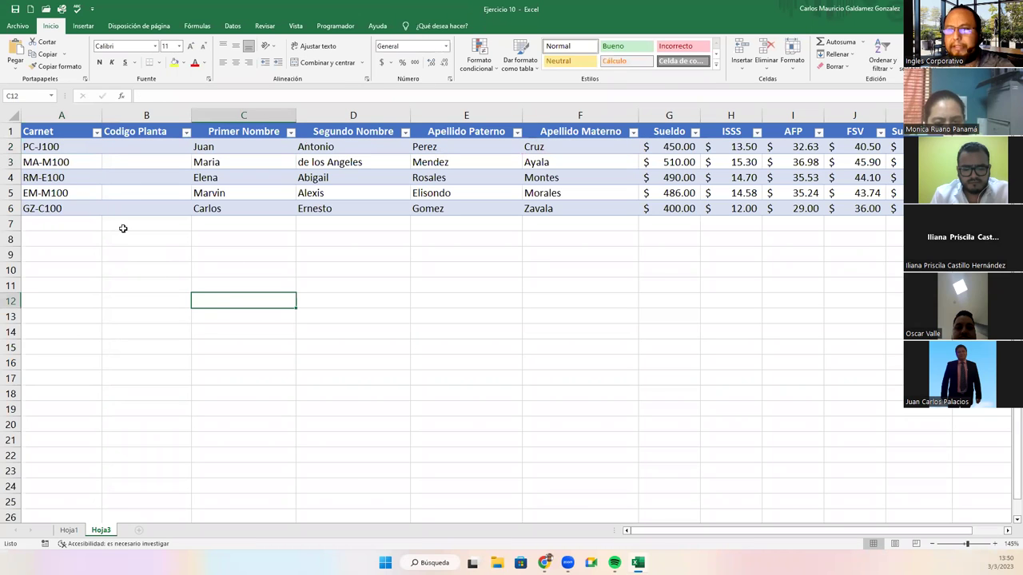
- Center the Carnet codes in A2:A6 and autofit column A
{"action": "left_click_drag", "start_coordinate": [63, 146], "coordinate": [69, 206]}
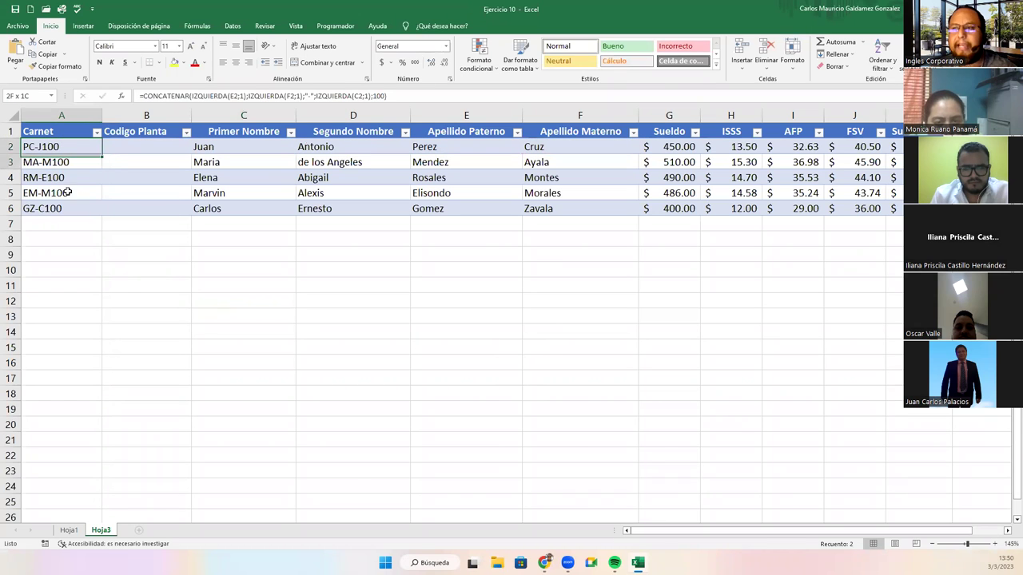
{"action": "left_click", "coordinate": [76, 152]}
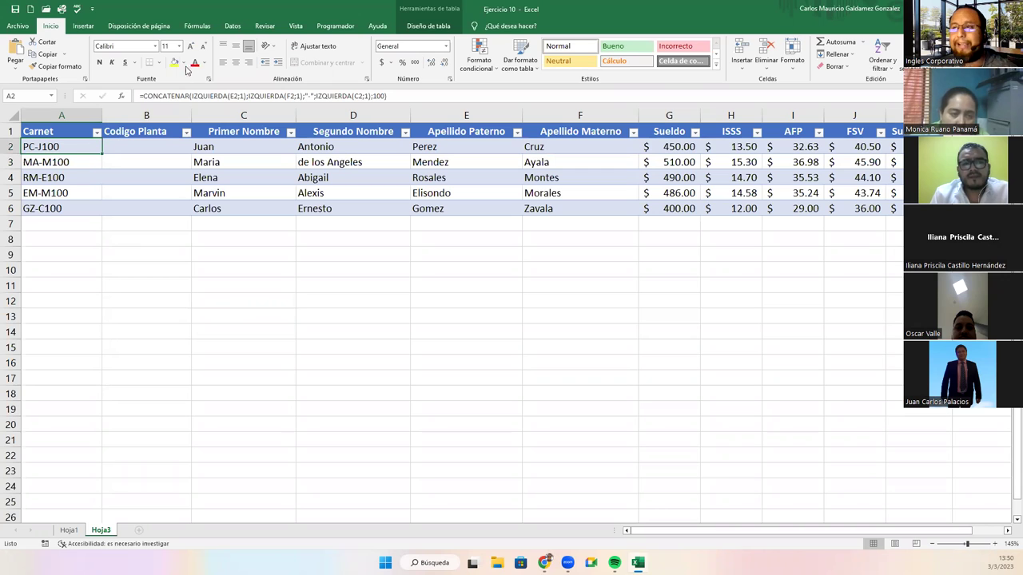
{"action": "left_click", "coordinate": [236, 64]}
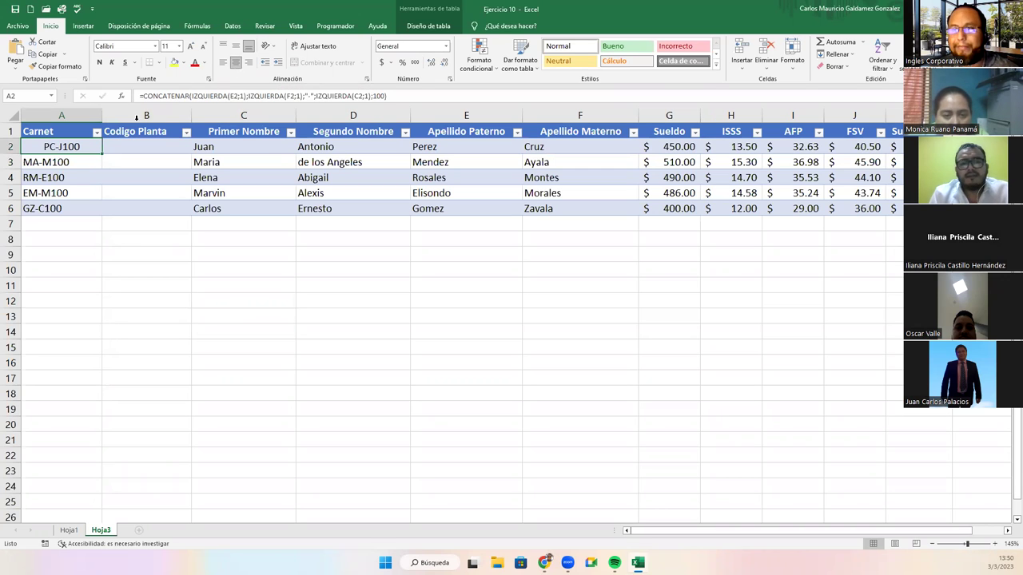
{"action": "left_click_drag", "start_coordinate": [48, 152], "coordinate": [56, 224]}
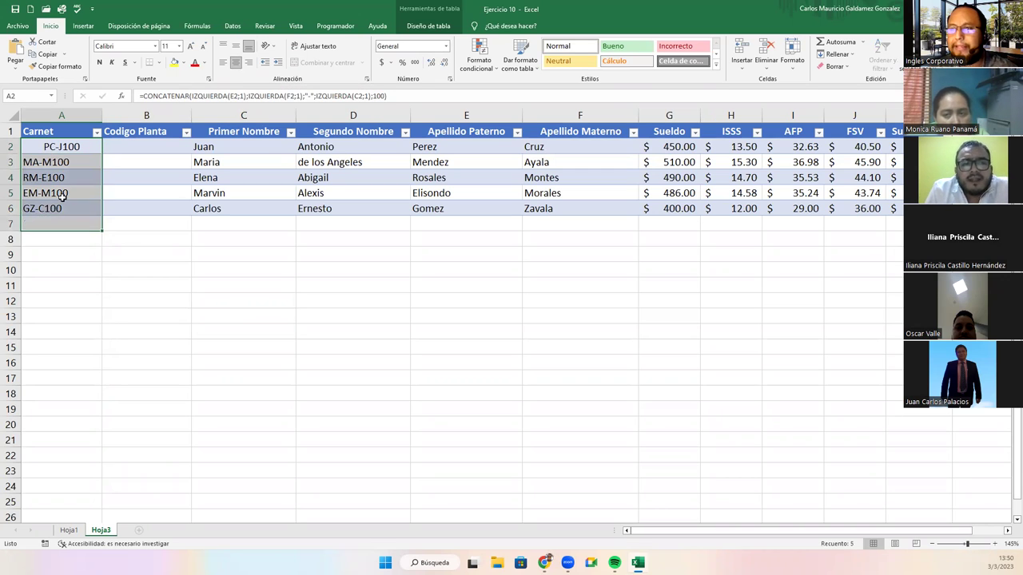
{"action": "double_click", "coordinate": [101, 112]}
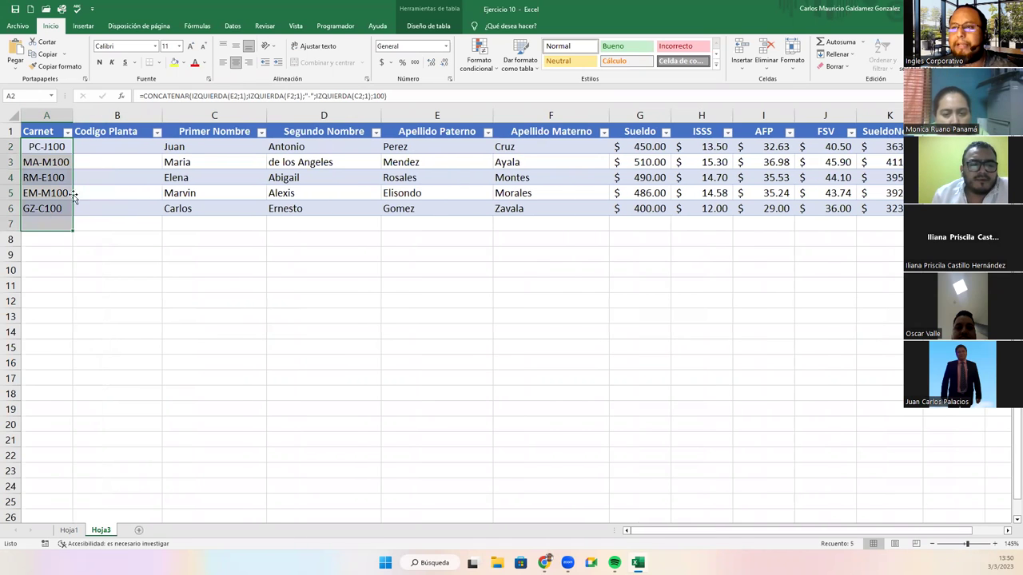
{"action": "left_click_drag", "start_coordinate": [40, 150], "coordinate": [44, 209]}
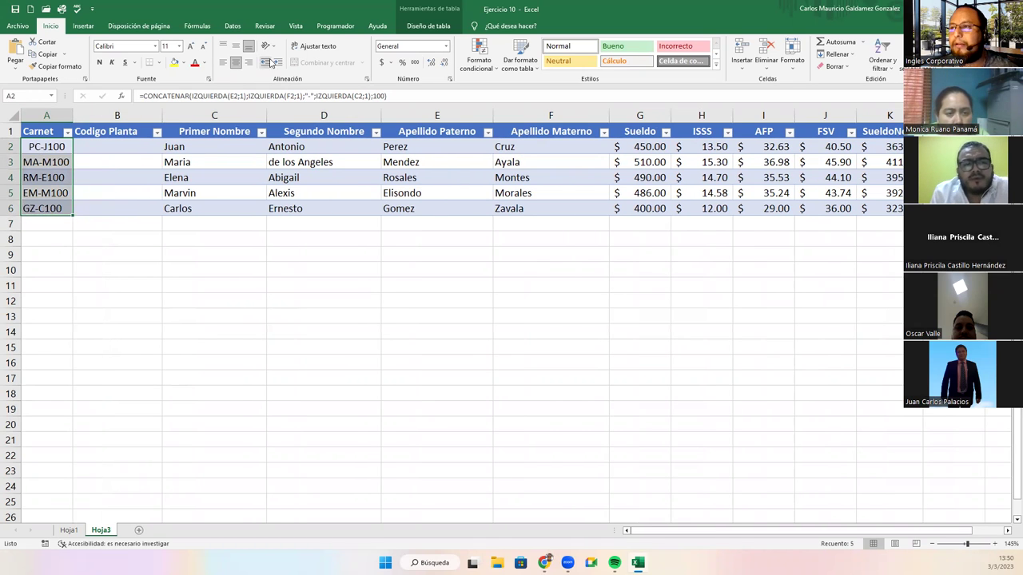
{"action": "left_click", "coordinate": [236, 62]}
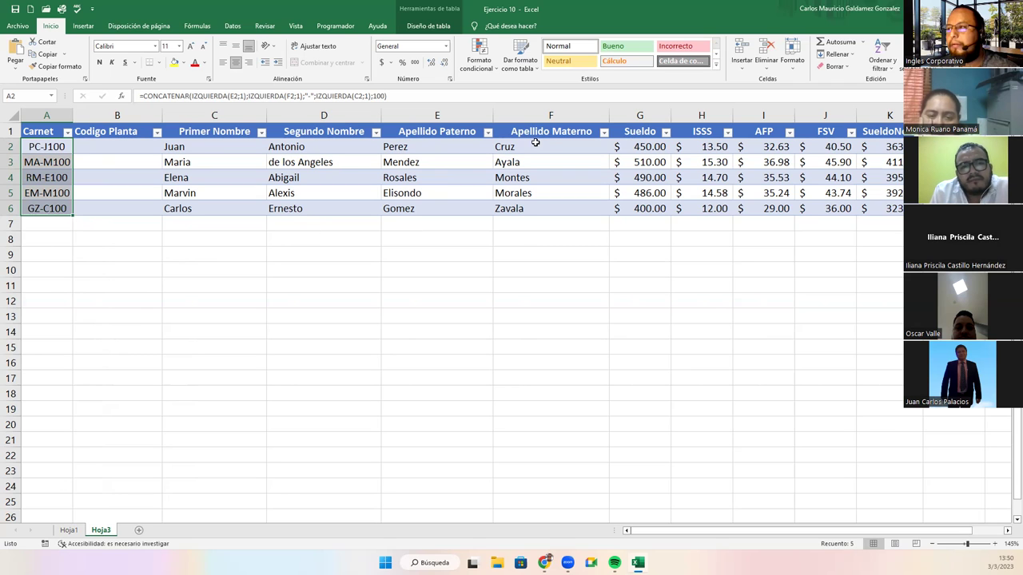
- Left-align the Carnet codes in A2:A6, leaving the A2 formula unchanged
{"action": "left_click", "coordinate": [116, 148]}
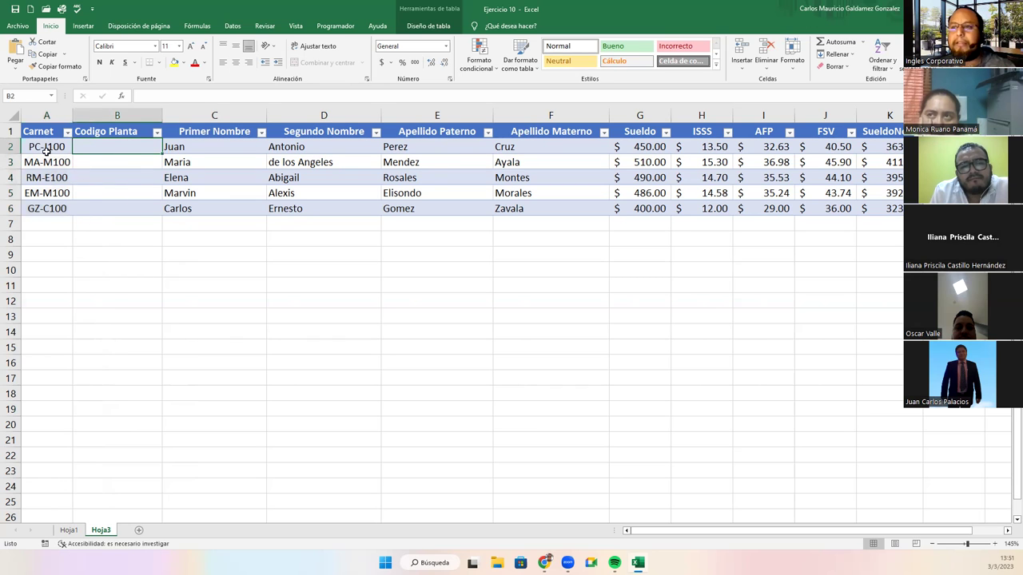
{"action": "left_click_drag", "start_coordinate": [40, 142], "coordinate": [44, 212]}
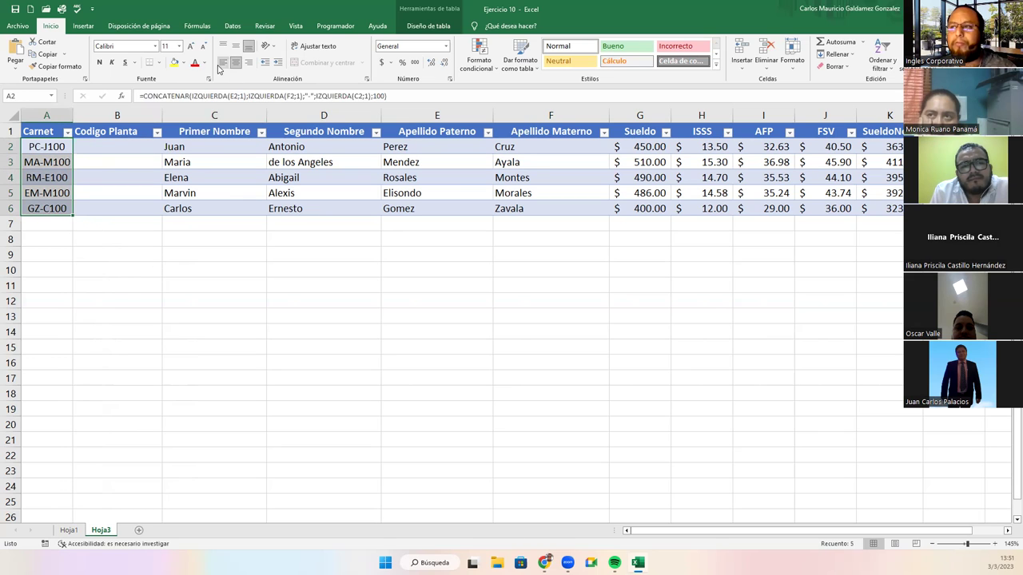
{"action": "left_click", "coordinate": [223, 62]}
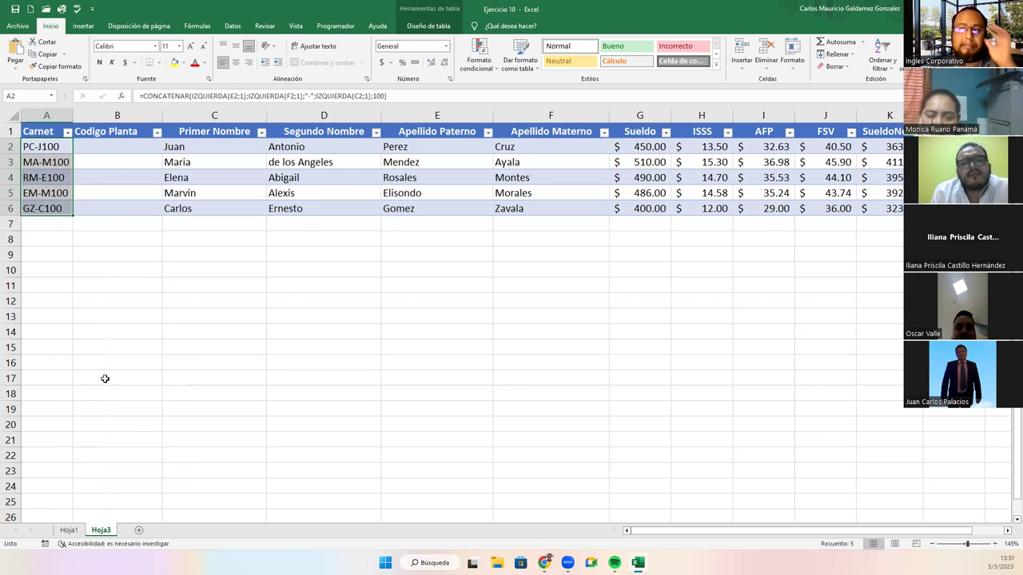
{"action": "left_click", "coordinate": [177, 96]}
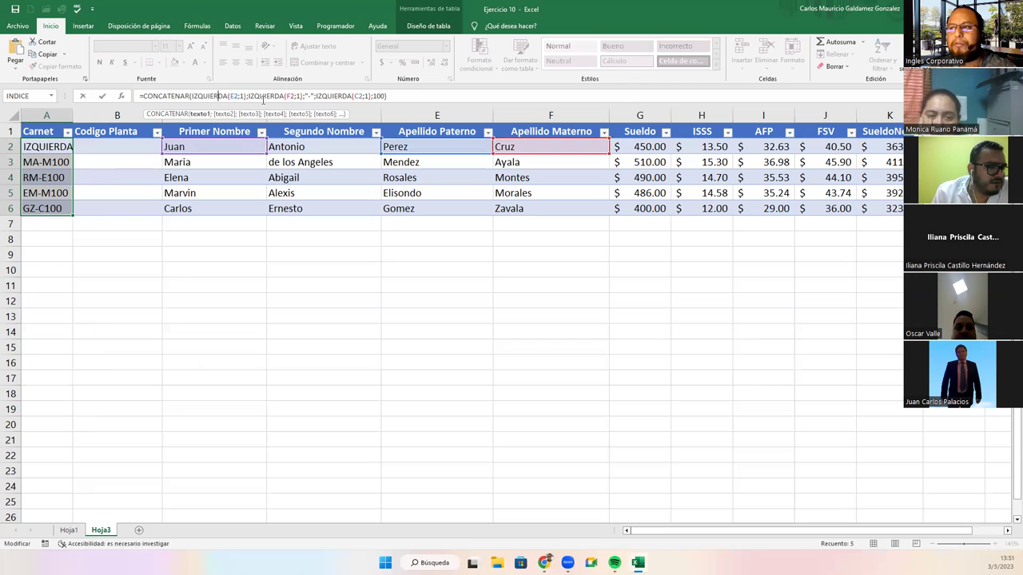
{"action": "left_click", "coordinate": [315, 96]}
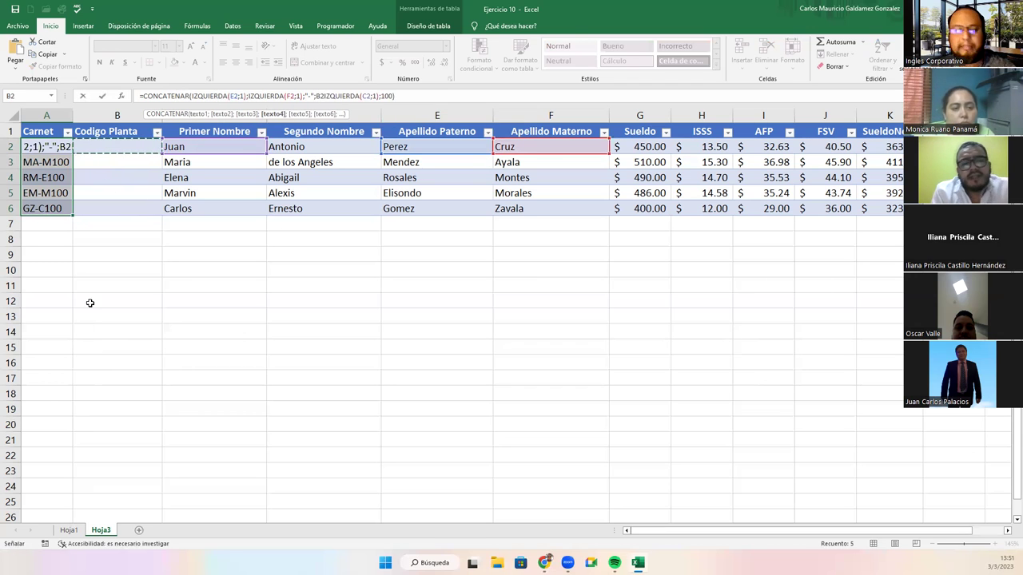
{"action": "key", "text": "ctrl+Return"}
{"action": "left_click", "coordinate": [37, 146]}
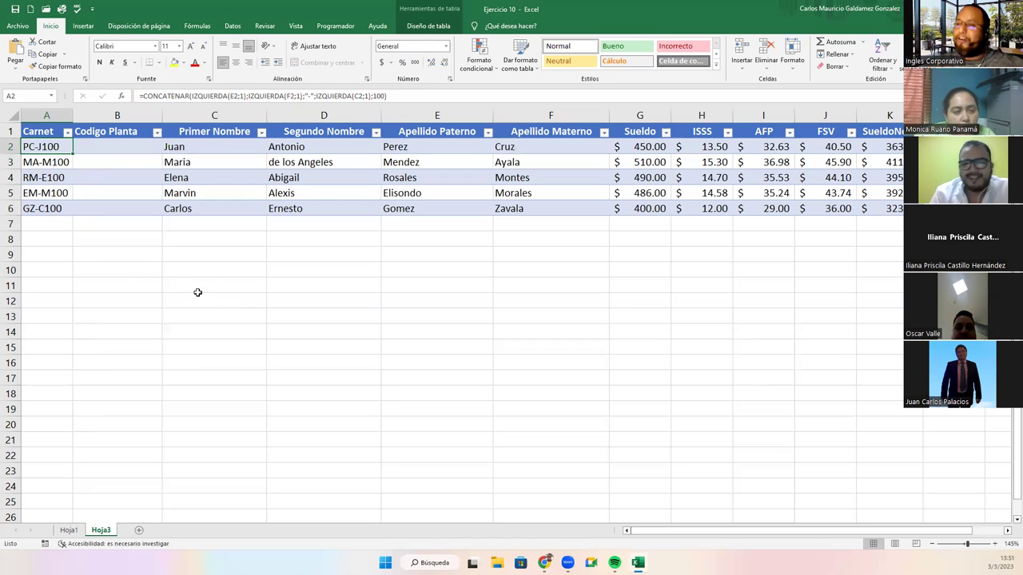
- Copy the names in C2:F6 down to B10:E14
{"action": "left_click", "coordinate": [197, 291]}
{"action": "left_click_drag", "start_coordinate": [195, 148], "coordinate": [524, 210]}
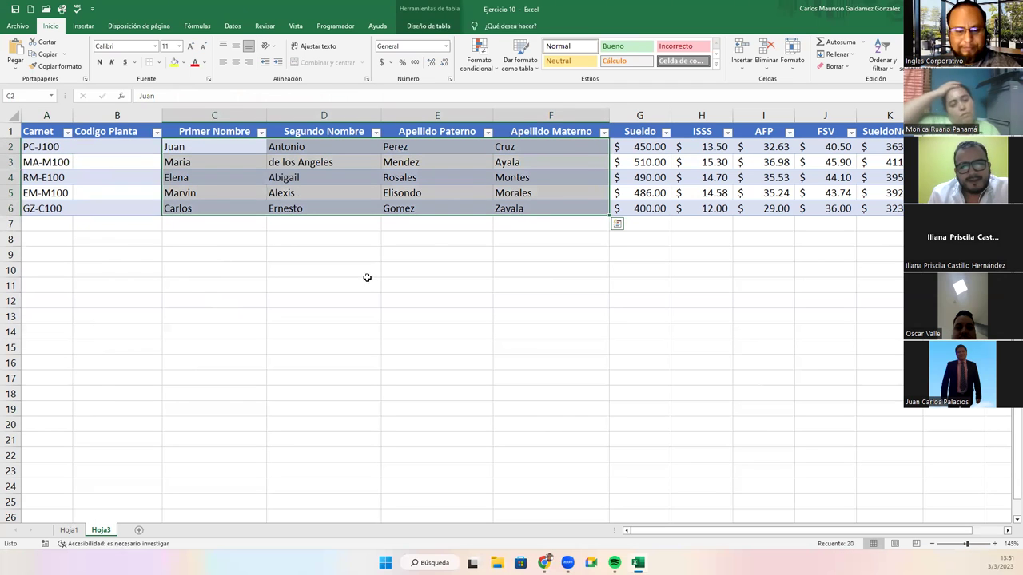
{"action": "key", "text": "ctrl+c"}
{"action": "left_click", "coordinate": [128, 270]}
{"action": "key", "text": "ctrl+v"}
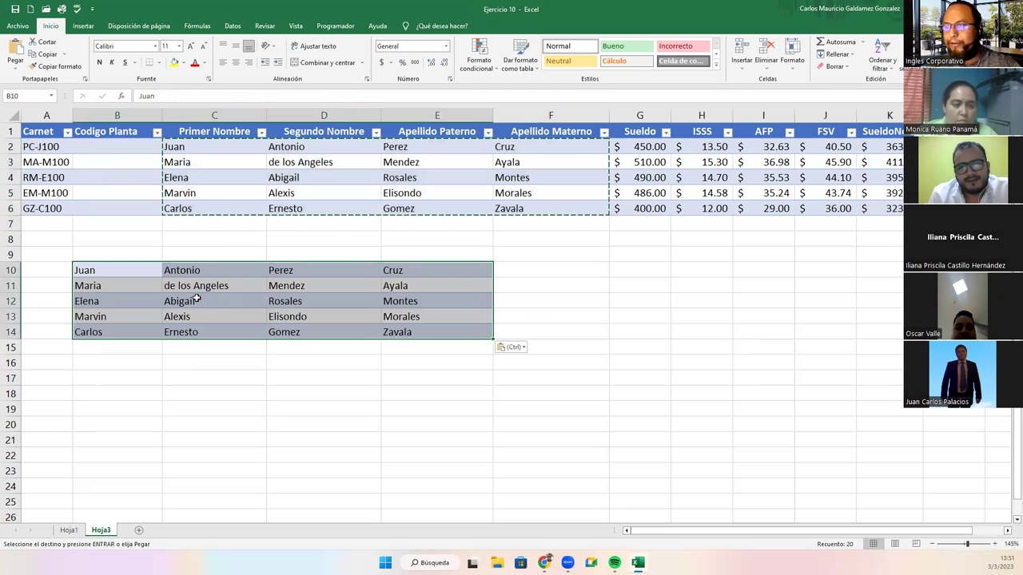
- Copy the four name headings from C1:F1 into B9:E9
{"action": "left_click_drag", "start_coordinate": [205, 131], "coordinate": [515, 133]}
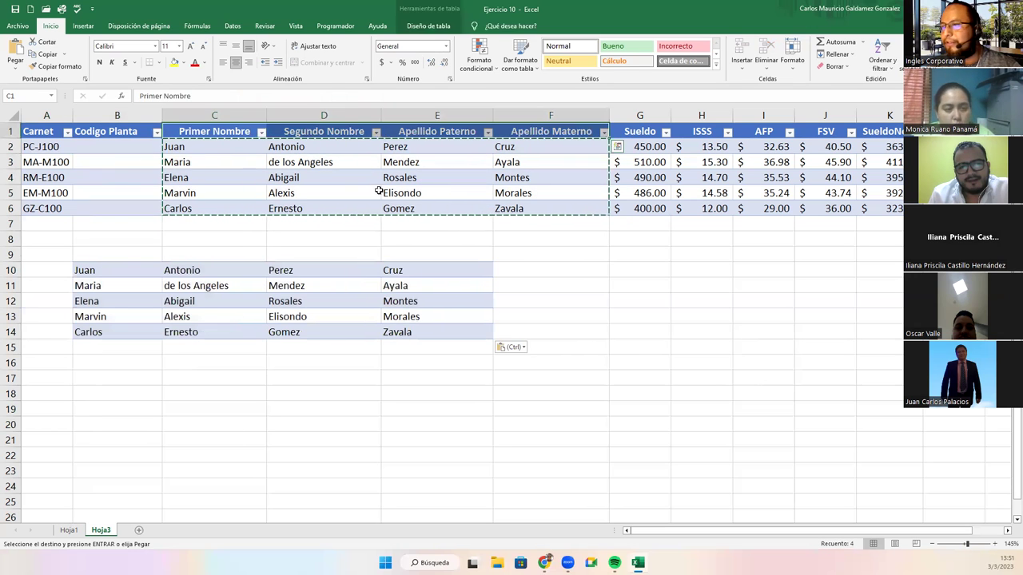
{"action": "key", "text": "ctrl+c"}
{"action": "left_click", "coordinate": [125, 254]}
{"action": "key", "text": "ctrl+v"}
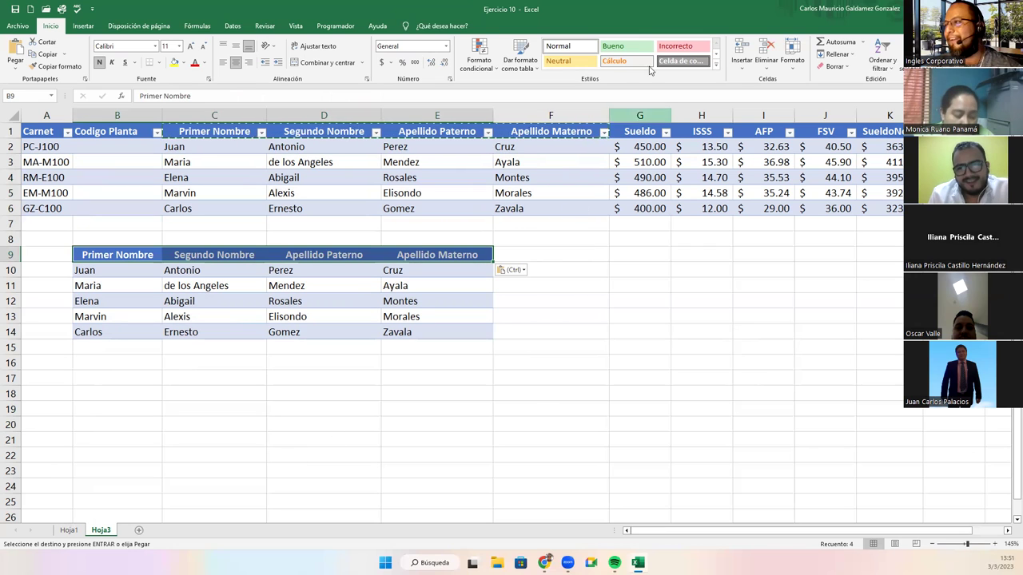
- Add the 'Correo Electronico' heading in F9
{"action": "left_click", "coordinate": [553, 260]}
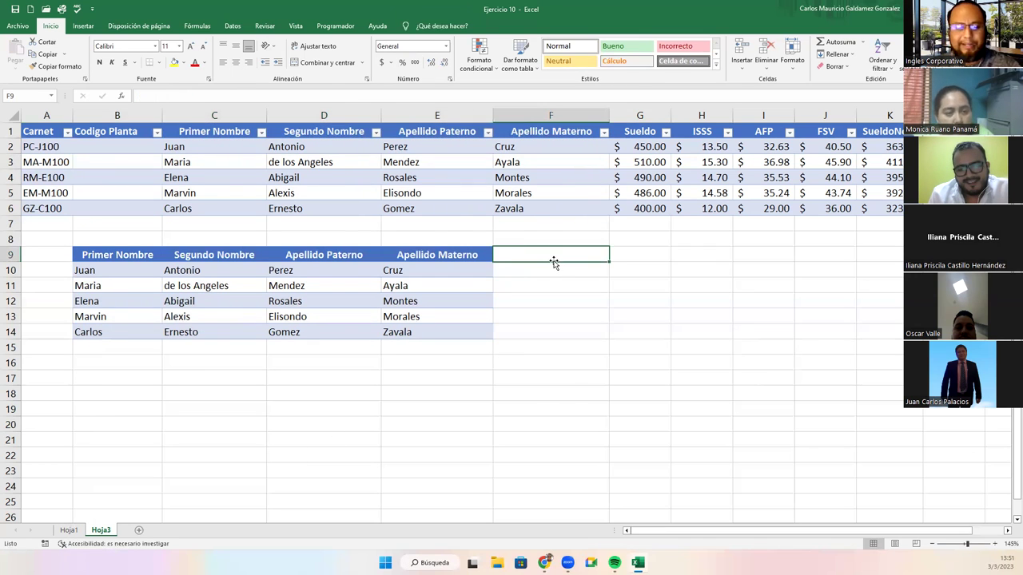
{"action": "type", "text": "Co"}
{"action": "key", "text": "BackSpace"}
{"action": "key", "text": "BackSpace"}
{"action": "key", "text": "BackSpace"}
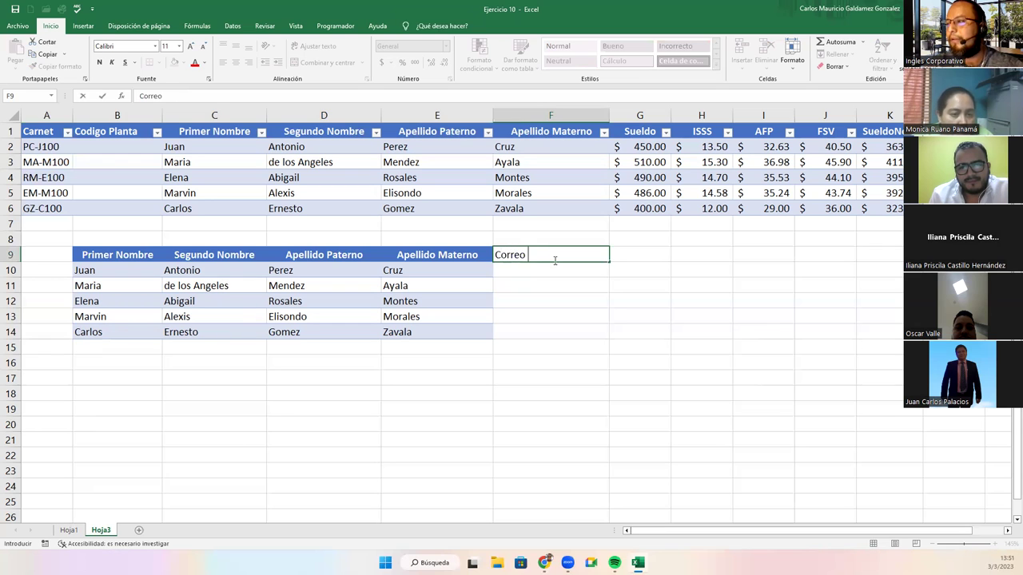
{"action": "type", "text": "Electronico"}
{"action": "key", "text": "Return"}
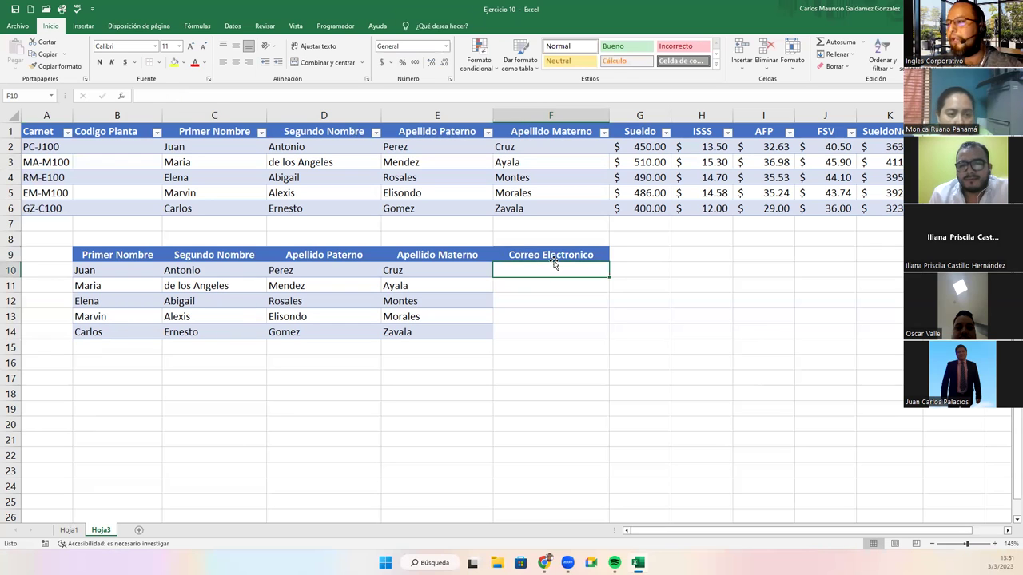
- Begin the F10 formula =MINUSC(CONCATENAR(D10;E10 joining both surnames in lowercase
{"action": "type", "text": "="}
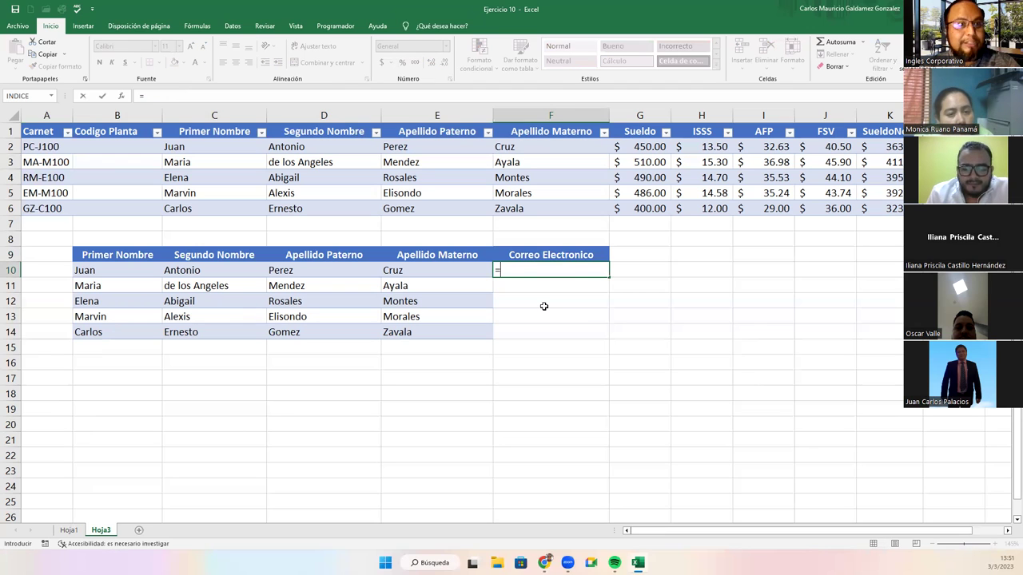
{"action": "type", "text": "min"}
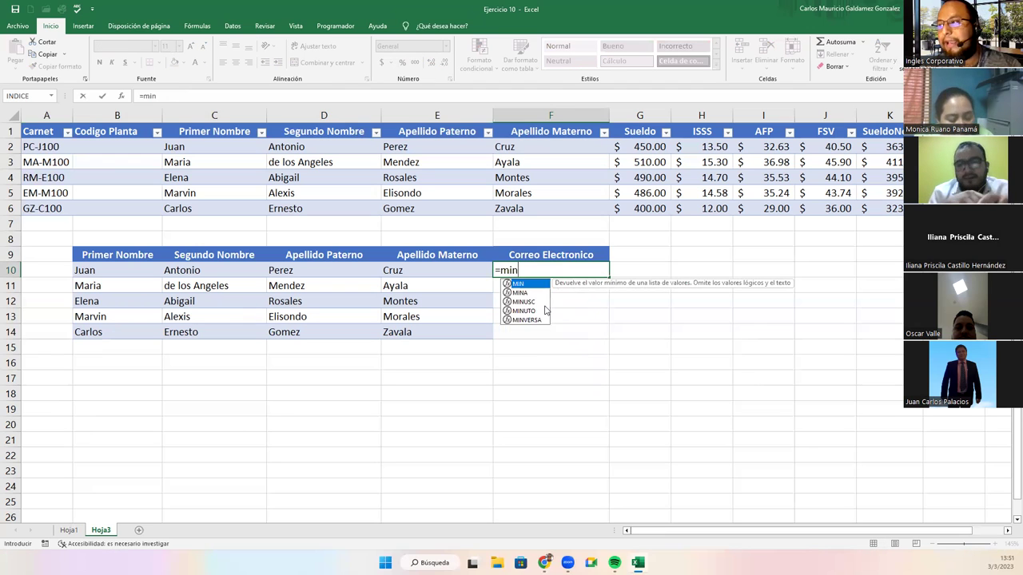
{"action": "type", "text": "i"}
{"action": "key", "text": "BackSpace"}
{"action": "type", "text": "u"}
{"action": "key", "text": "Tab"}
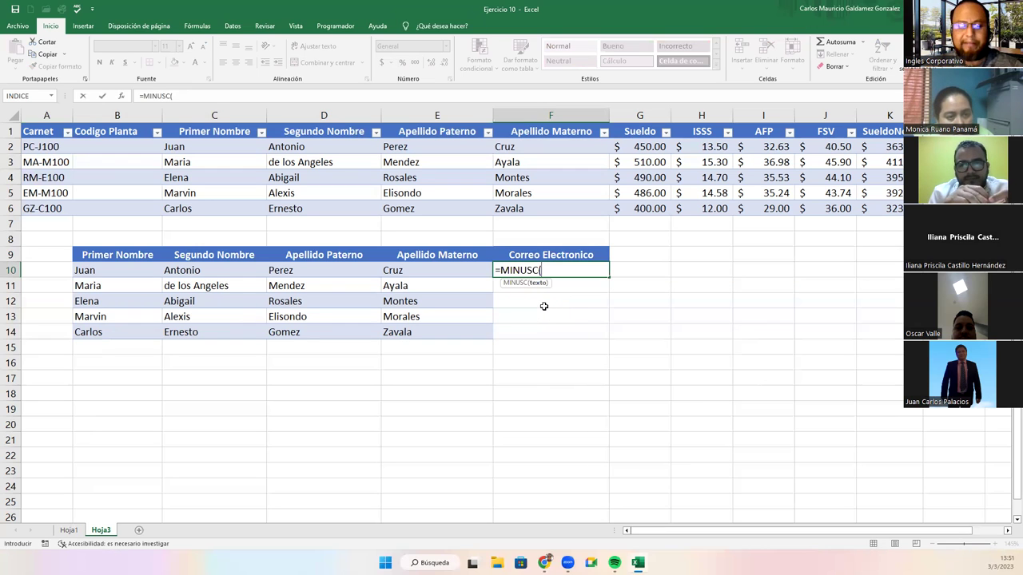
{"action": "type", "text": "cont"}
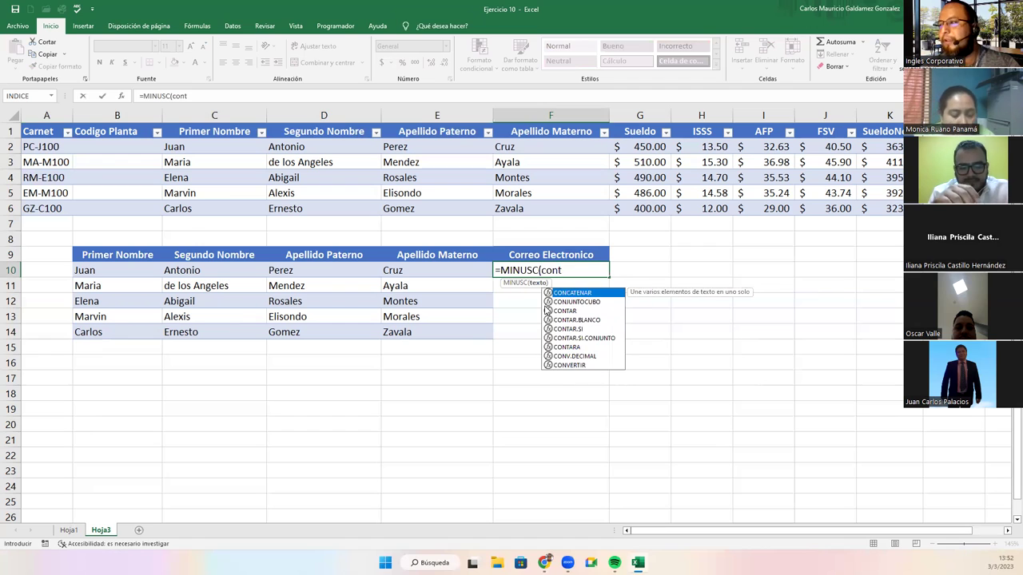
{"action": "key", "text": "Tab"}
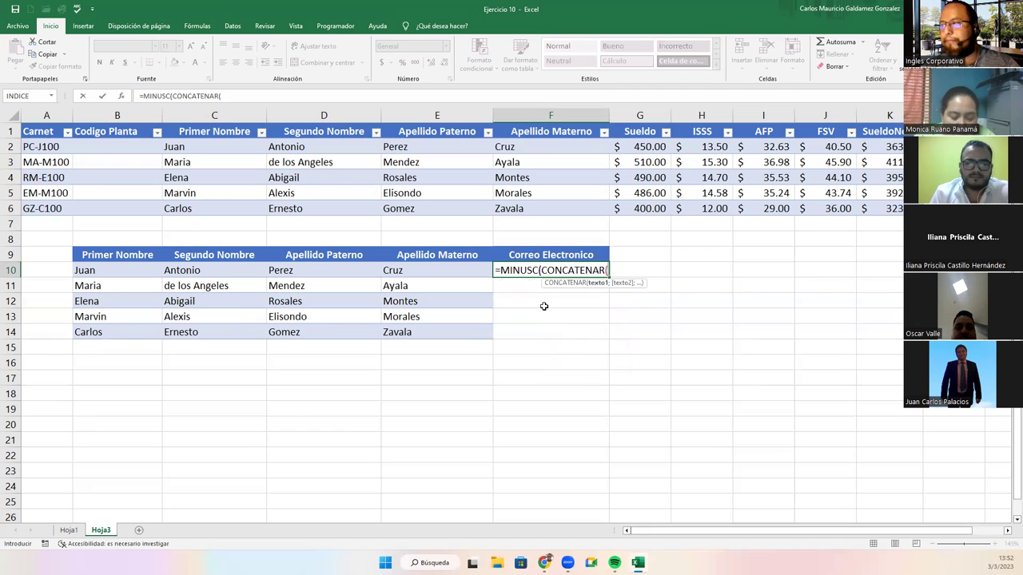
{"action": "left_click", "coordinate": [320, 273]}
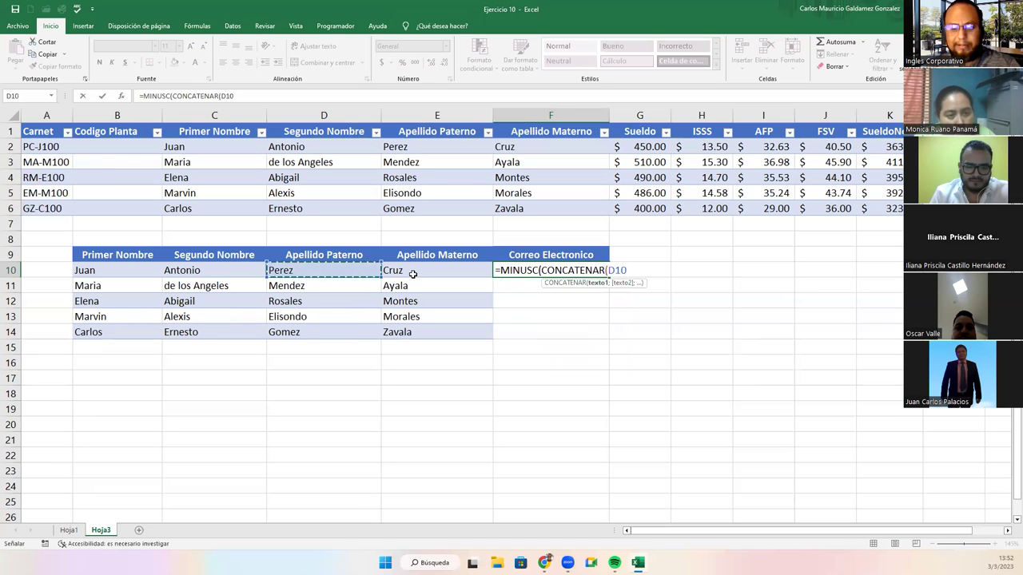
{"action": "type", "text": ";"}
{"action": "left_click", "coordinate": [413, 274]}
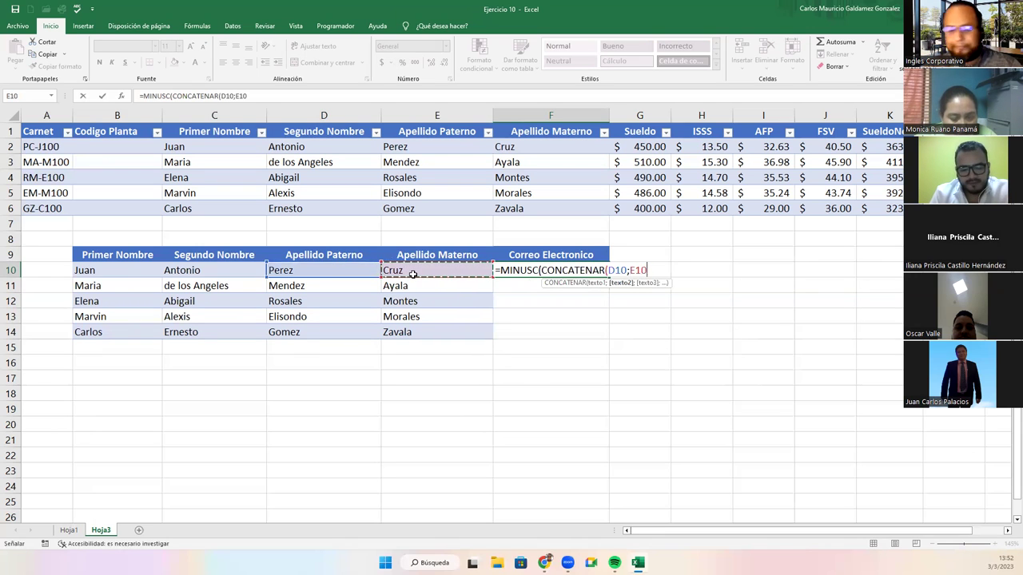
{"action": "type", "text": ";\""}
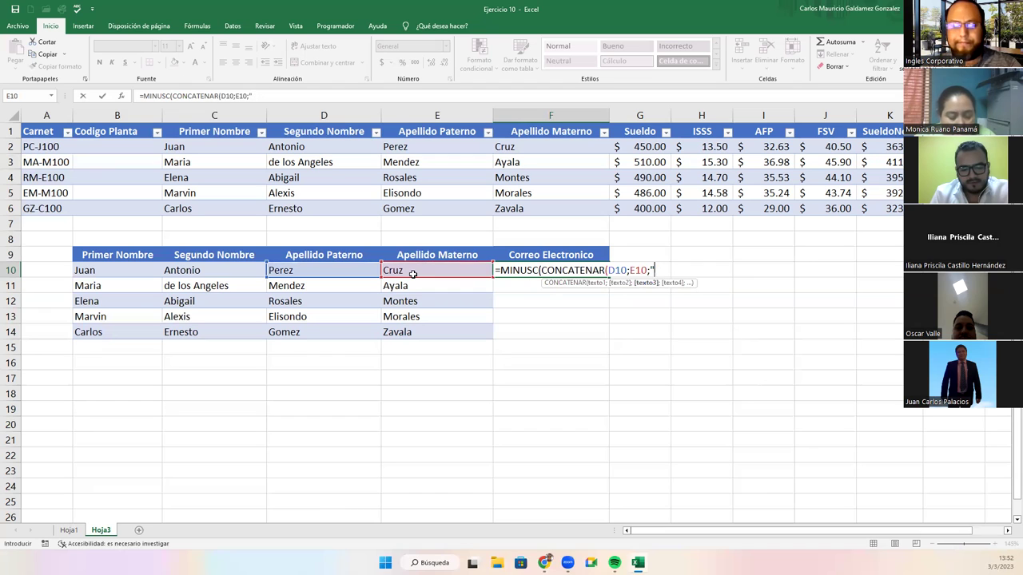
{"action": "type", "text": "@"}
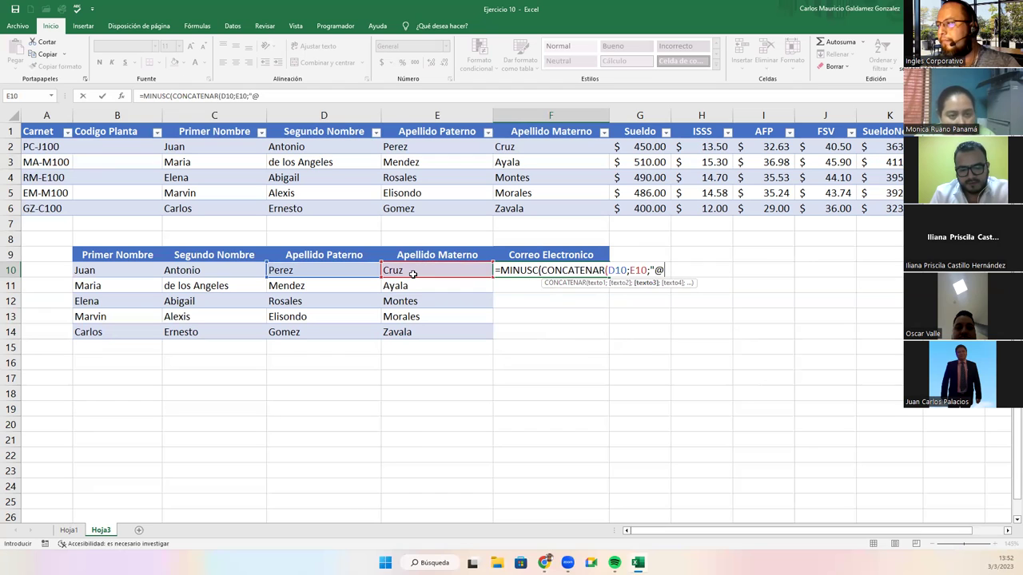
{"action": "type", "text": "\";"}
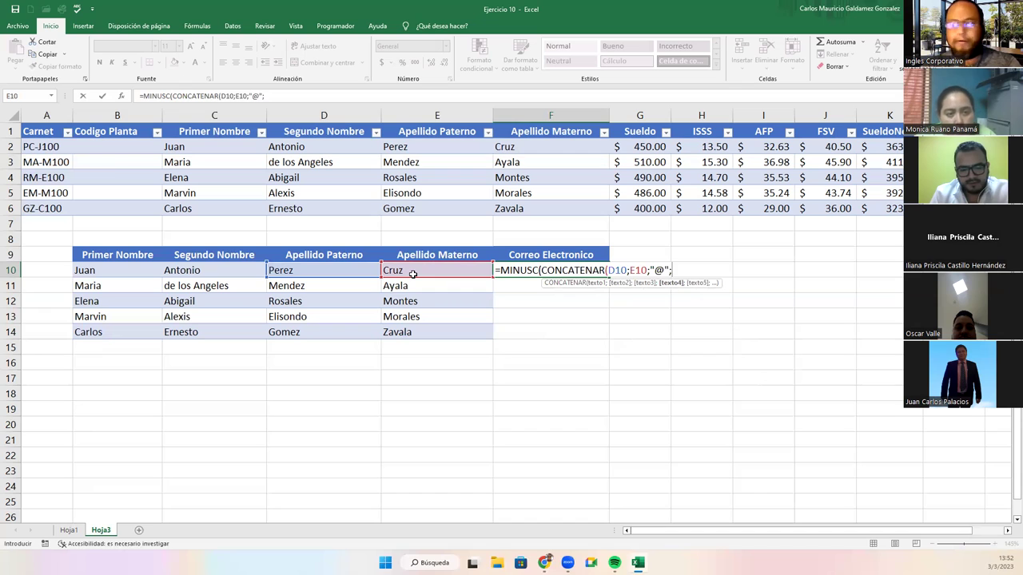
{"action": "key", "text": "BackSpace"}
{"action": "key", "text": "BackSpace"}
{"action": "type", "text": "mis"}
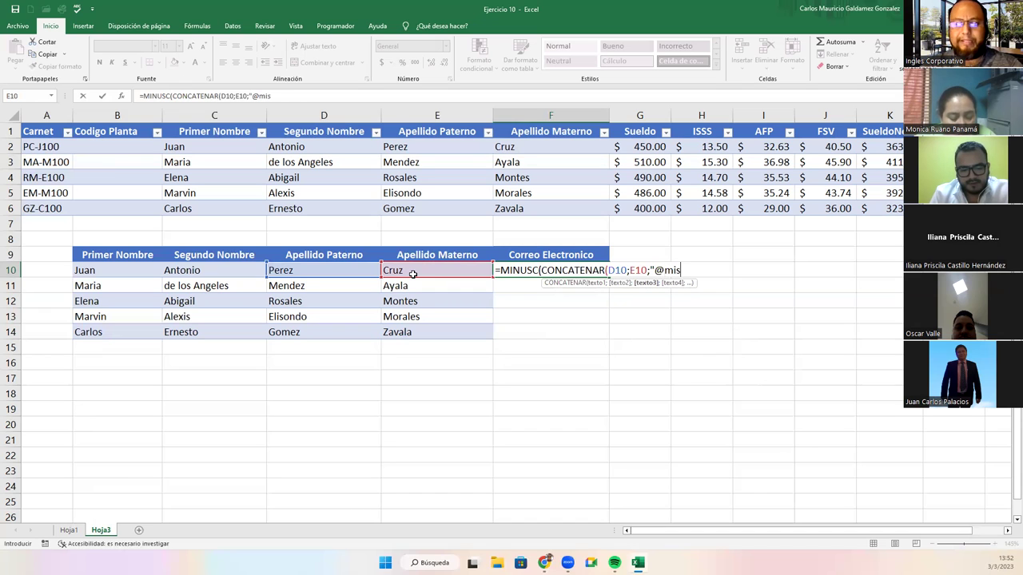
{"action": "type", "text": "itioweb.com"}
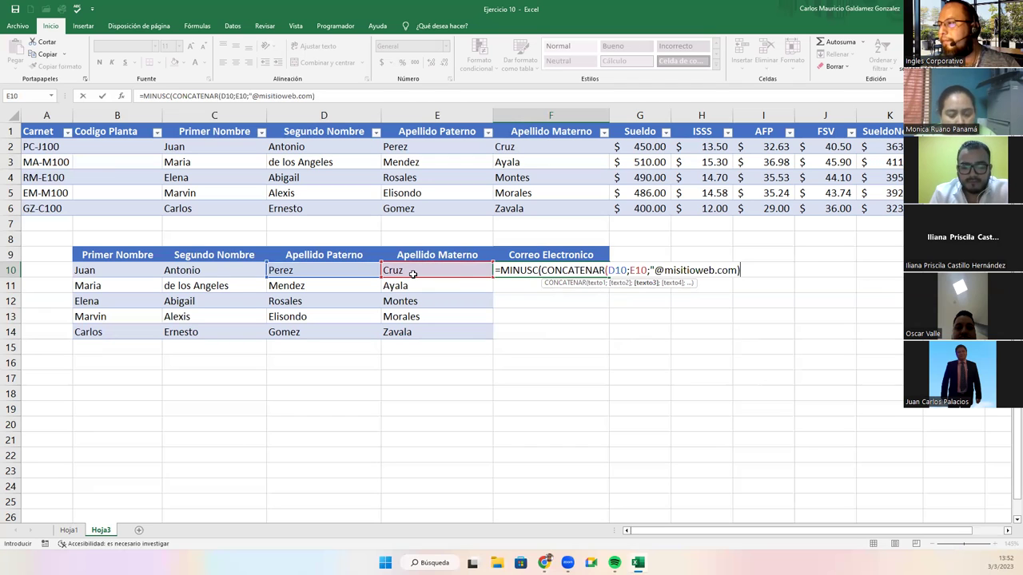
{"action": "type", "text": ")"}
{"action": "key", "text": "Return"}
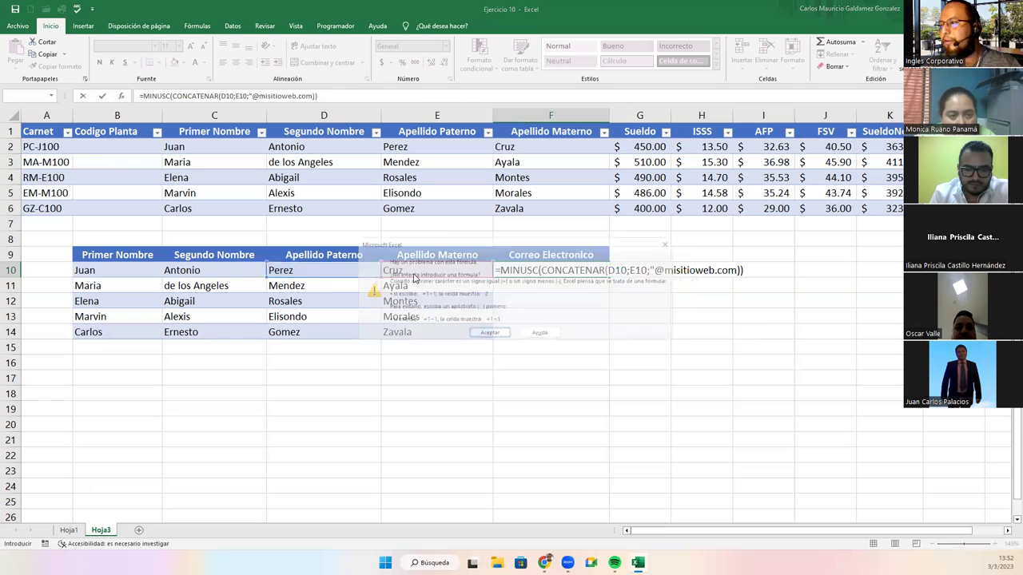
{"action": "key", "text": "Return"}
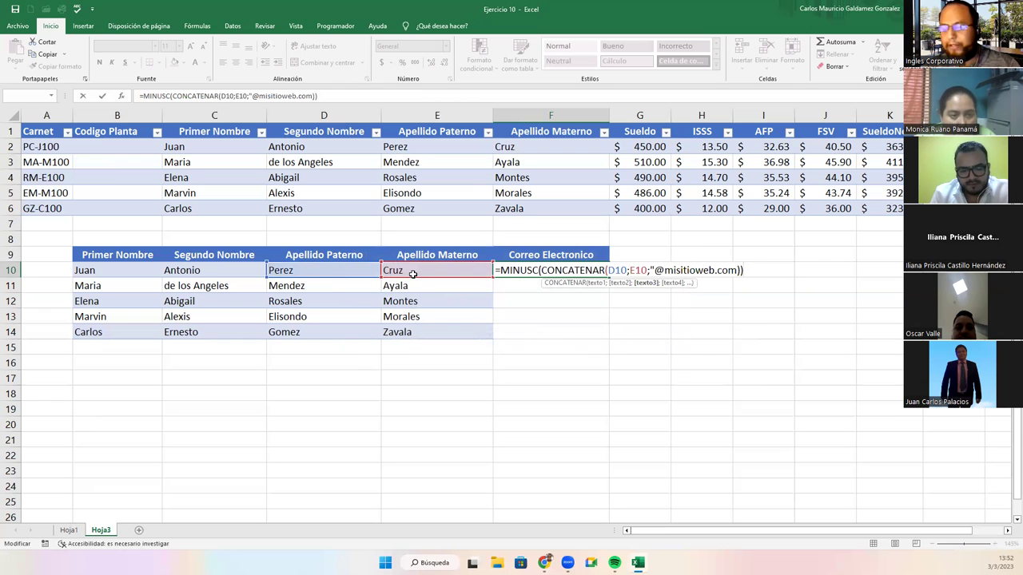
{"action": "type", "text": "\""}
{"action": "key", "text": "Return"}
{"action": "key", "text": "Up"}
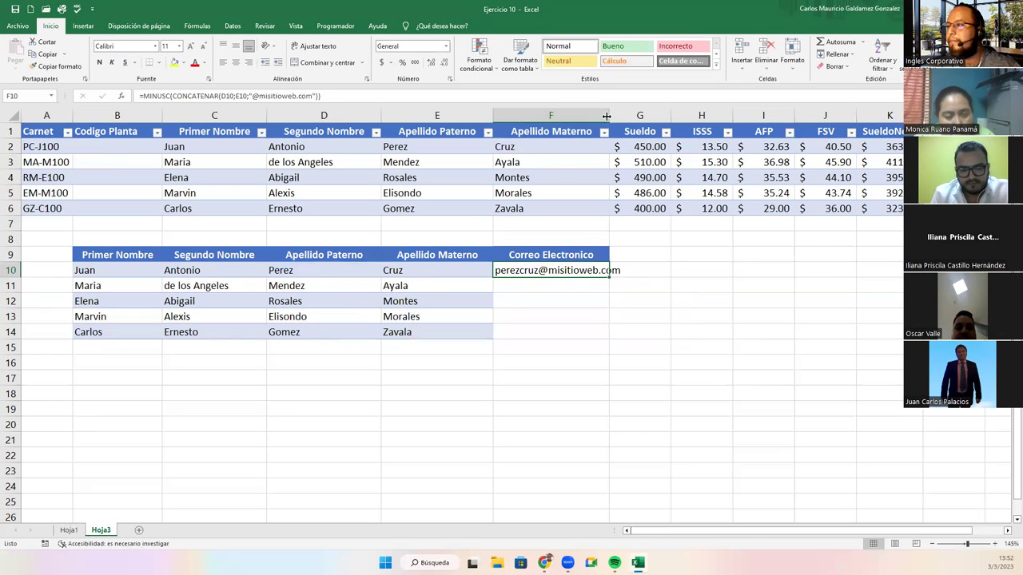
- Autofit column F and copy the email formula down to F11:F14
{"action": "double_click", "coordinate": [608, 115]}
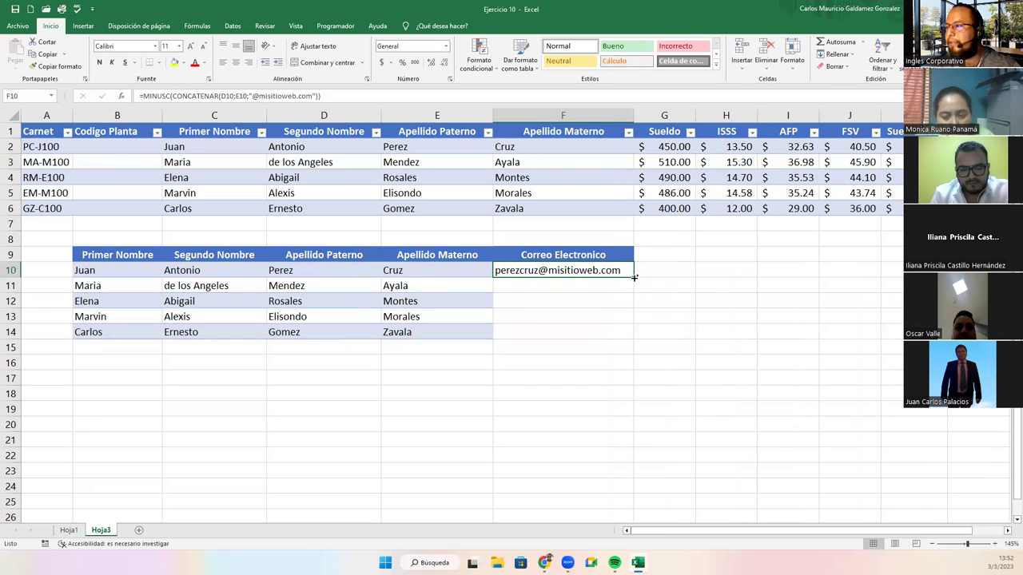
{"action": "double_click", "coordinate": [634, 278]}
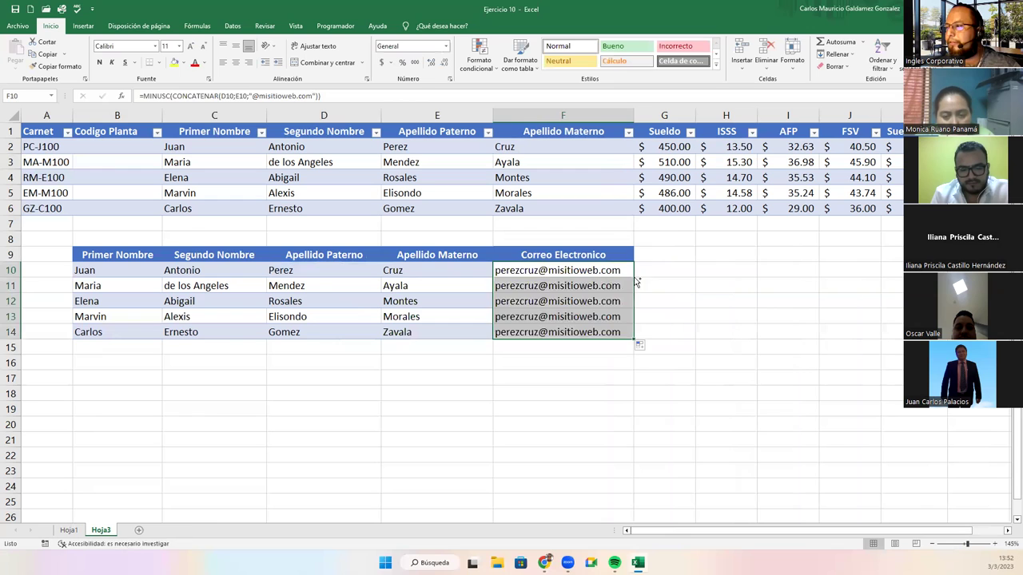
{"action": "double_click", "coordinate": [636, 112]}
{"action": "left_click", "coordinate": [596, 270]}
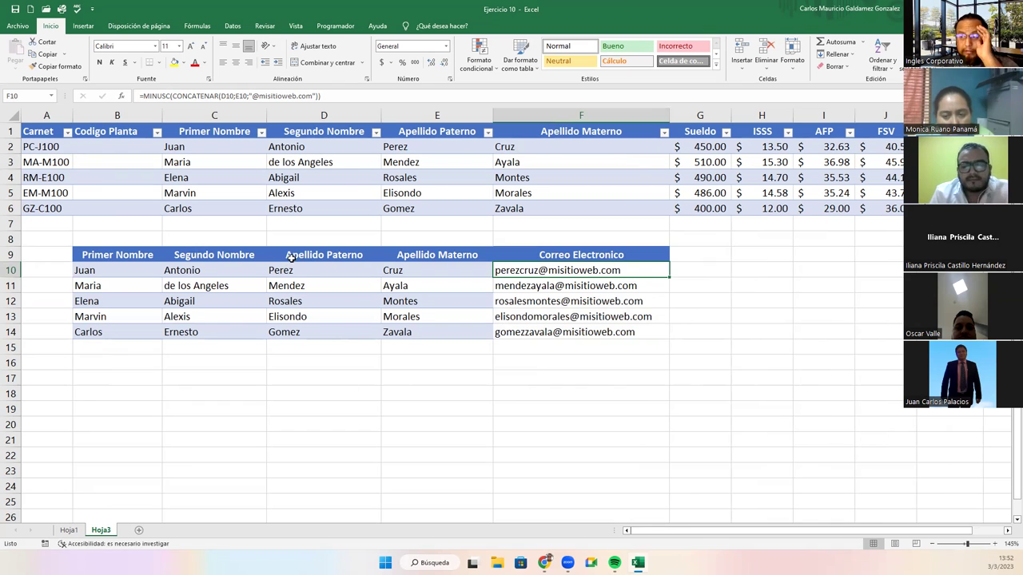
{"action": "left_click_drag", "start_coordinate": [333, 270], "coordinate": [431, 332]}
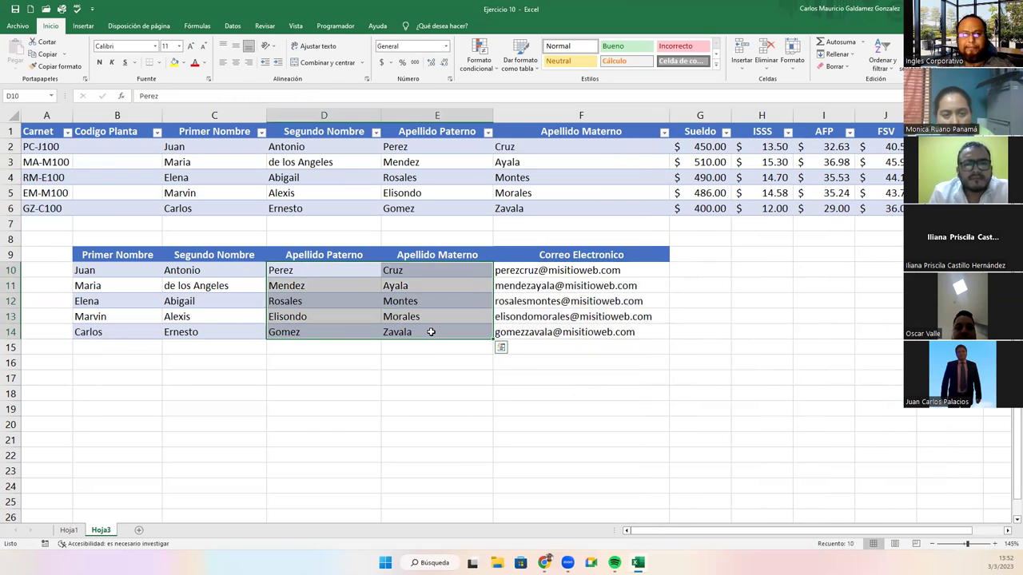
{"action": "left_click", "coordinate": [537, 269]}
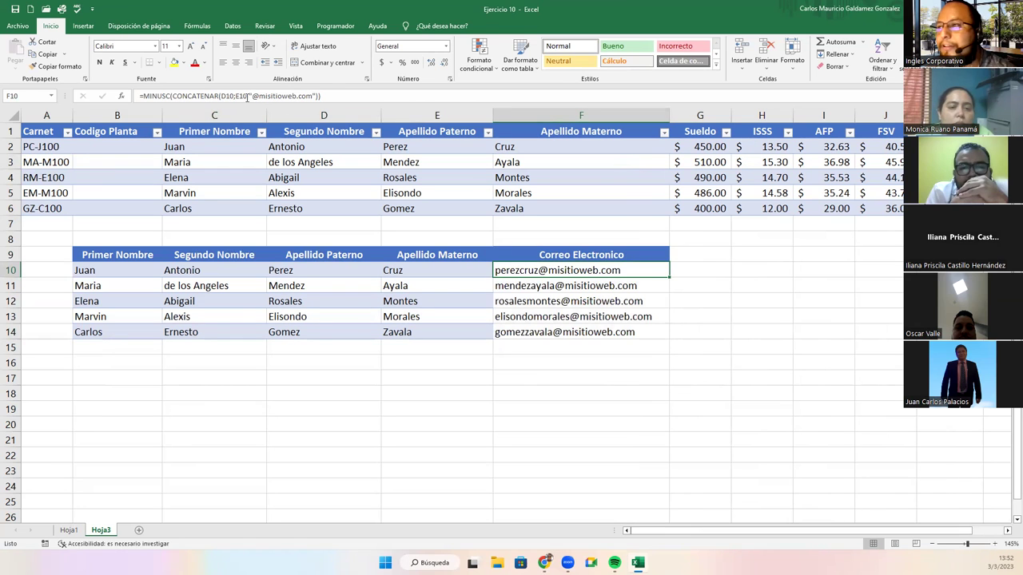
- Add IZQUIERDA(B10;1), the first-name initial, after the surnames in the F10 email formula
{"action": "left_click", "coordinate": [248, 96]}
{"action": "type", "text": ";"}
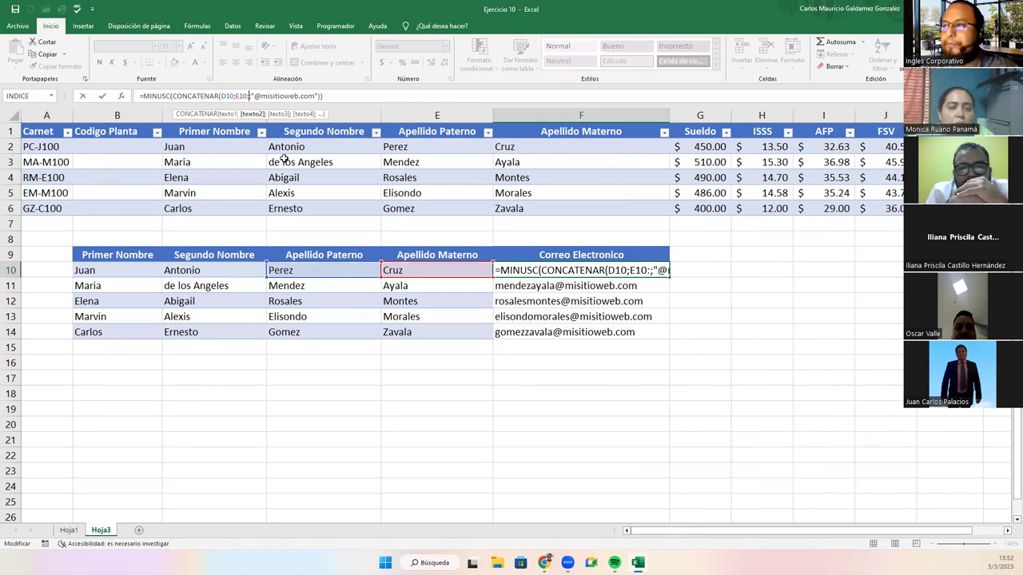
{"action": "type", "text": ";"}
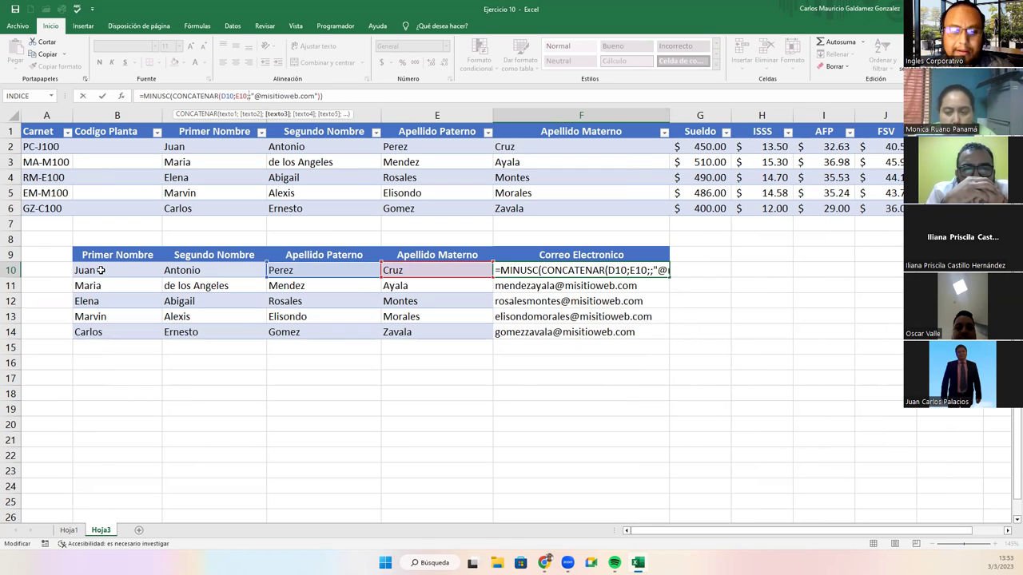
{"action": "type", "text": "iz"}
{"action": "key", "text": "Tab"}
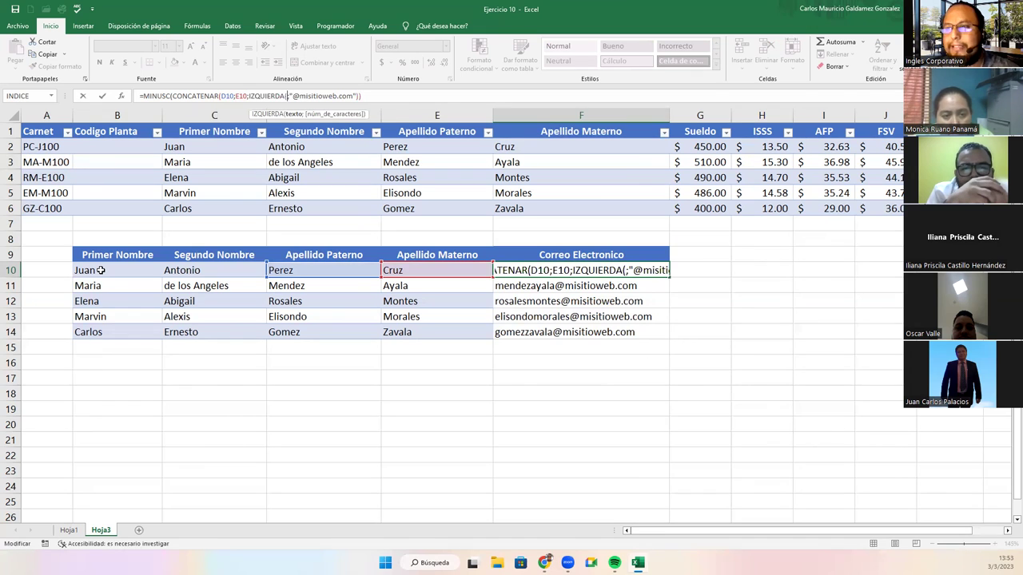
{"action": "left_click", "coordinate": [100, 270]}
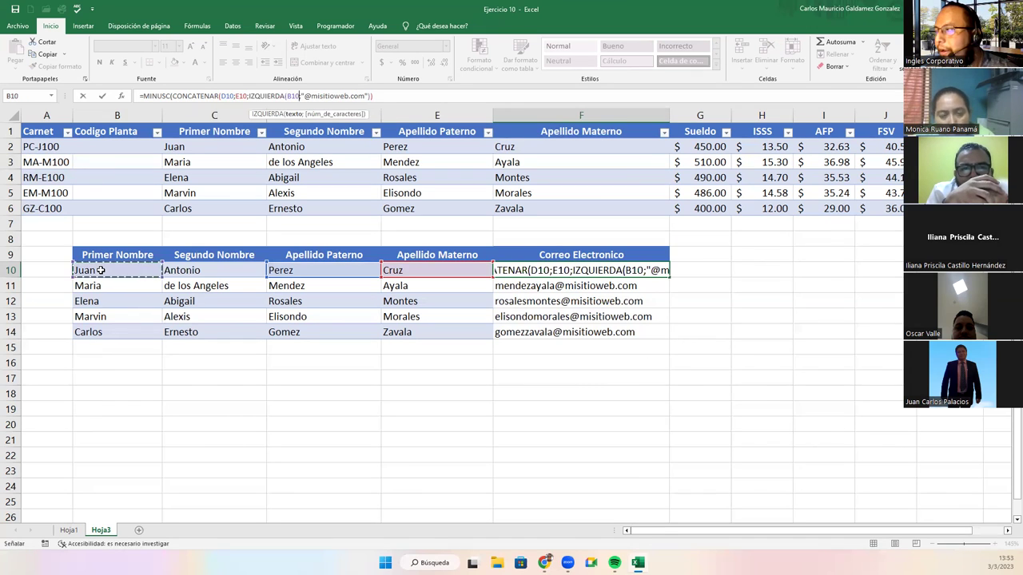
{"action": "type", "text": ";1);"}
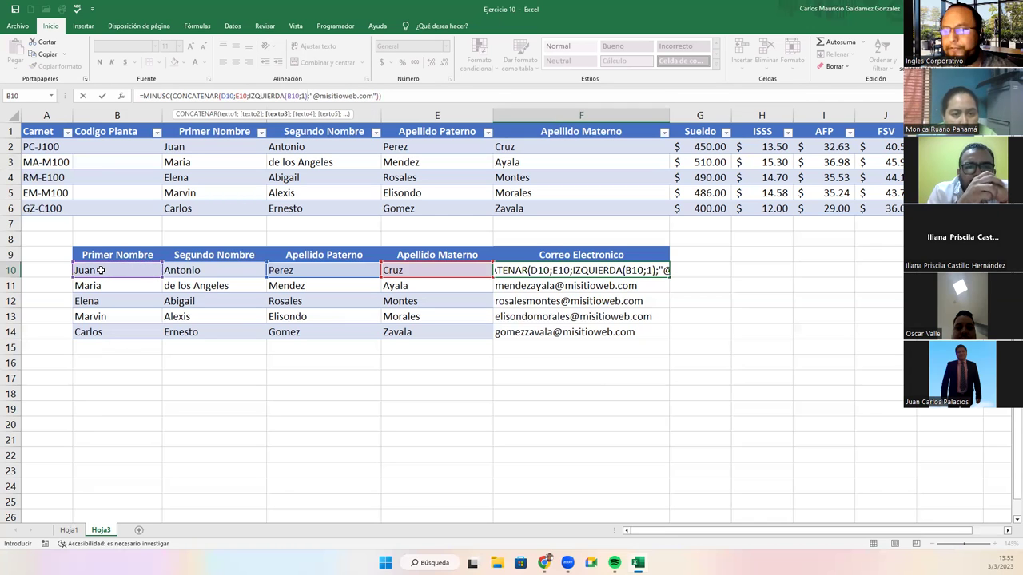
{"action": "key", "text": "ctrl+Return"}
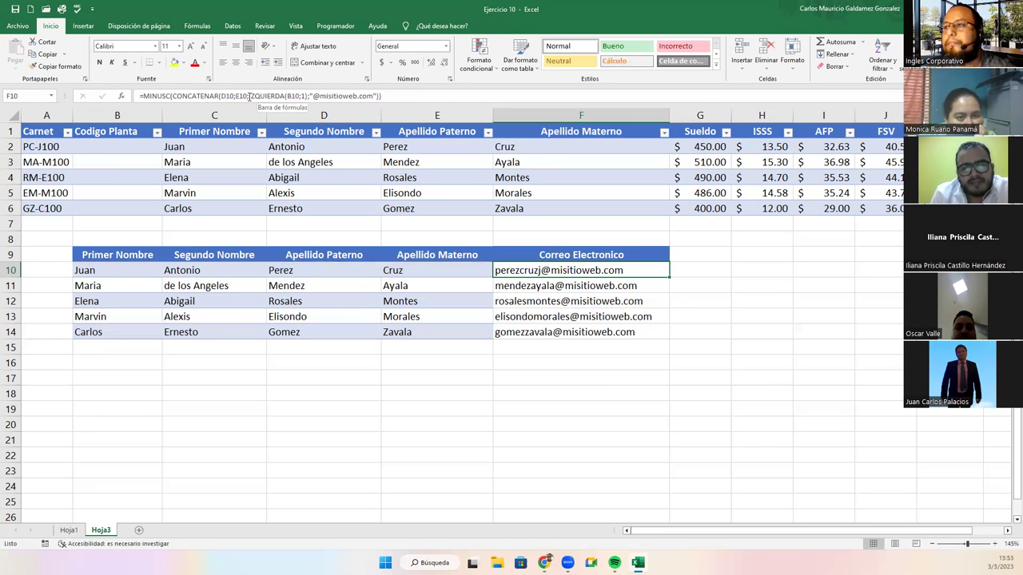
- Insert a '.' separator before the initial and fill the formula down to F14
{"action": "left_click", "coordinate": [250, 96]}
{"action": "type", "text": ";"}
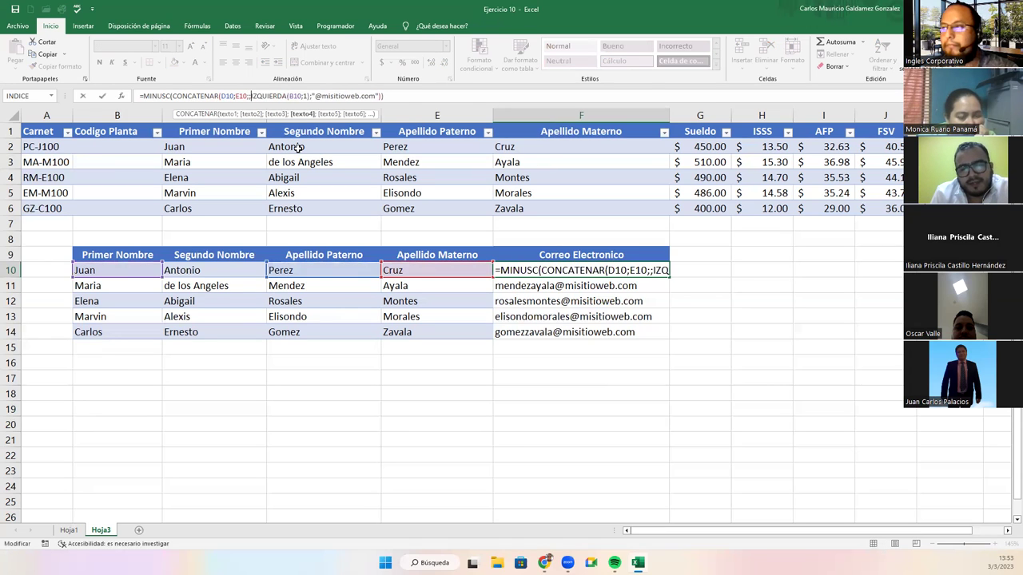
{"action": "type", "text": "\".\""}
{"action": "key", "text": "Return"}
{"action": "key", "text": "Up"}
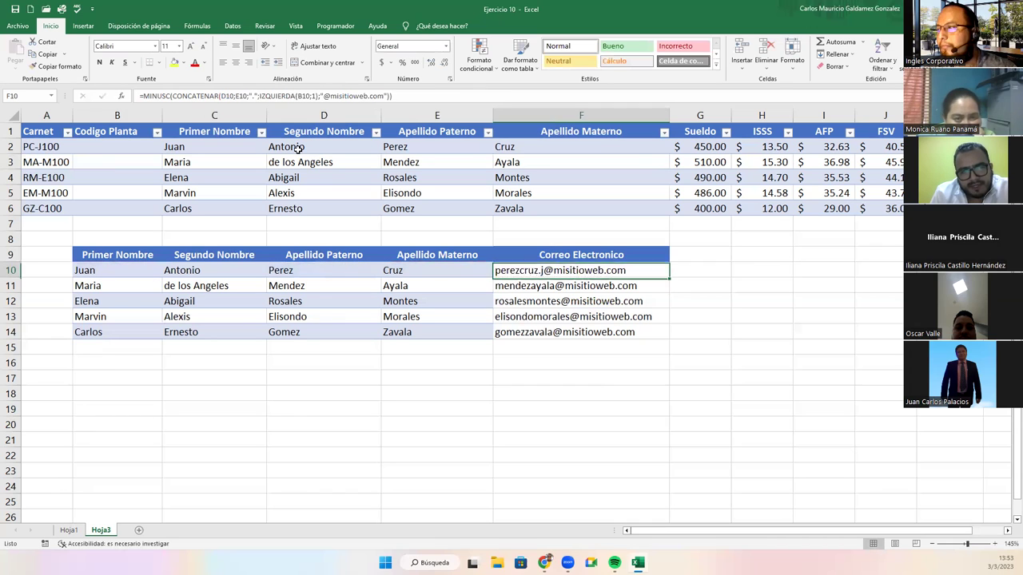
{"action": "double_click", "coordinate": [668, 277]}
{"action": "left_click", "coordinate": [607, 320]}
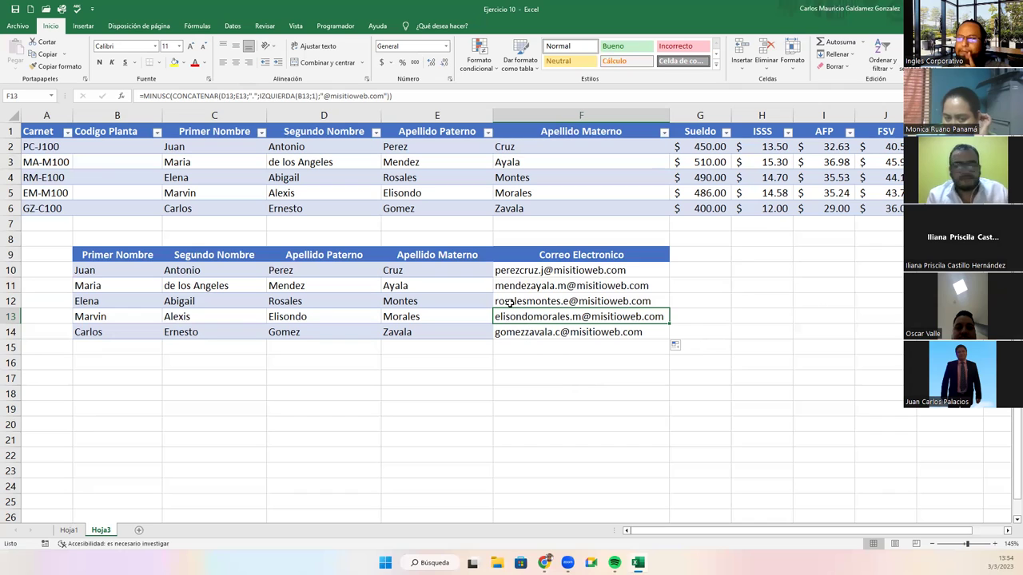
{"action": "left_click", "coordinate": [518, 271]}
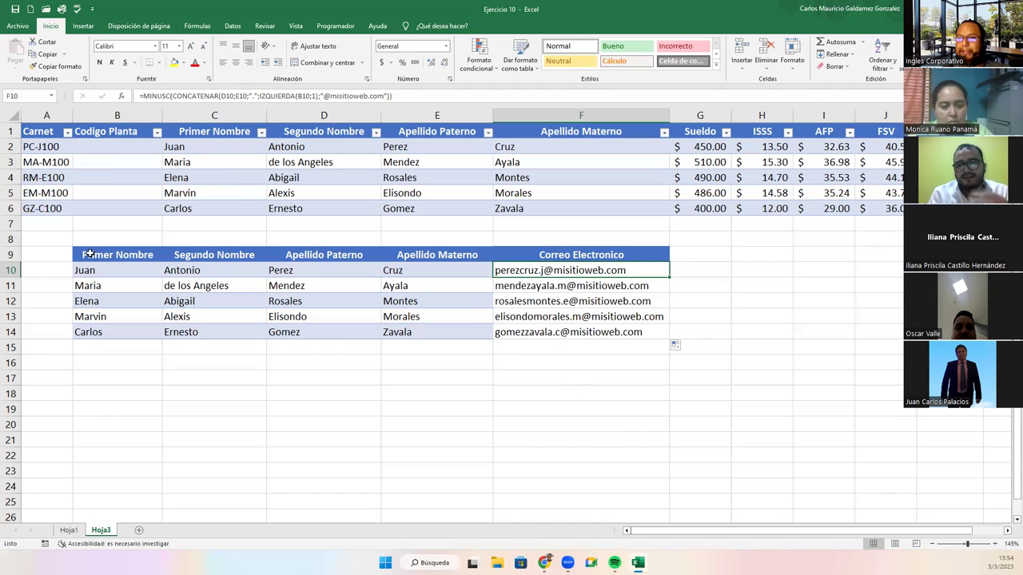
- Paste the upper Carnet column A1:A6 into A9 and compare formulas in A11 and A3
{"action": "left_click_drag", "start_coordinate": [35, 132], "coordinate": [40, 210]}
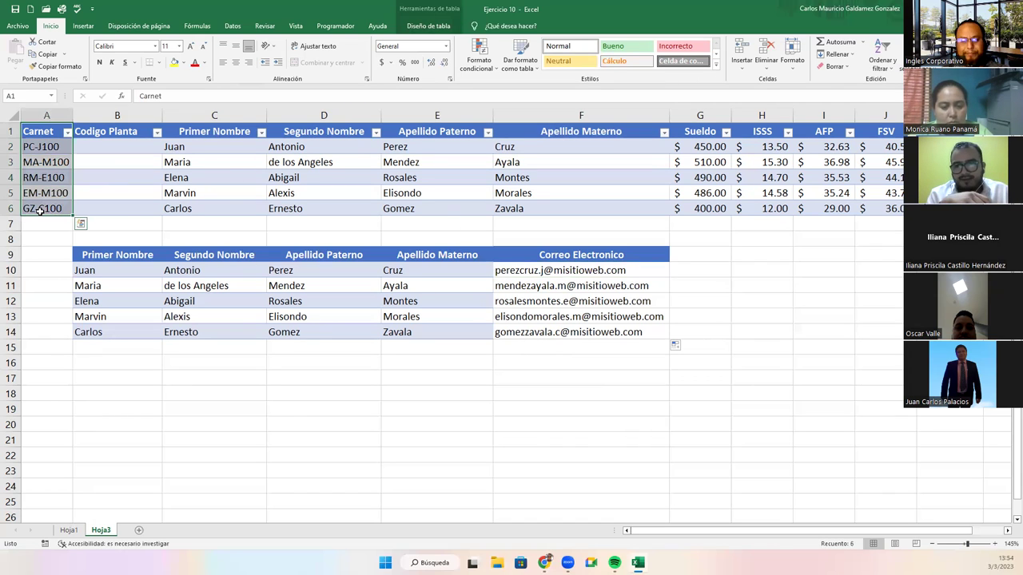
{"action": "key", "text": "ctrl+c"}
{"action": "left_click", "coordinate": [47, 254]}
{"action": "key", "text": "ctrl+v"}
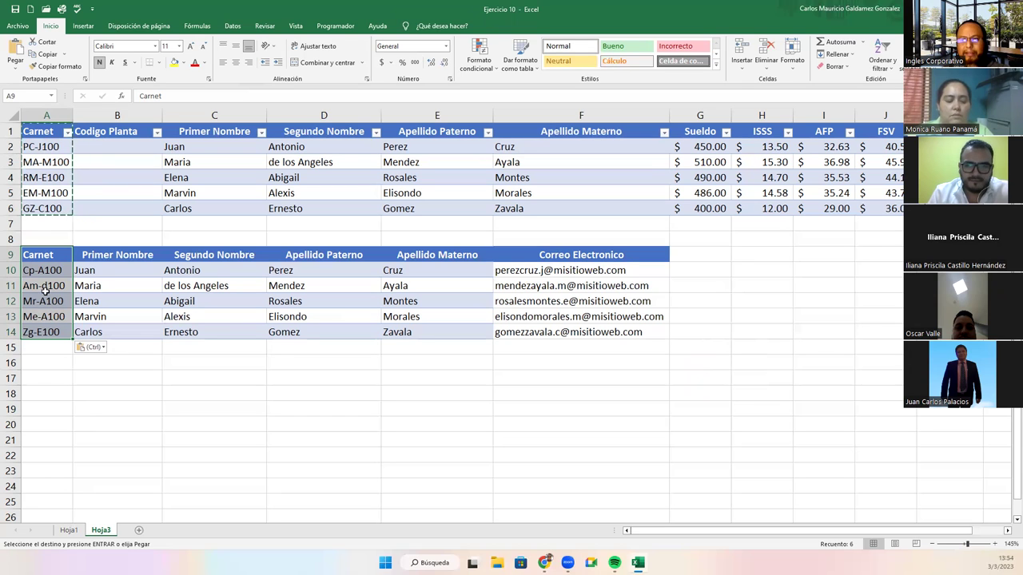
{"action": "left_click", "coordinate": [43, 285]}
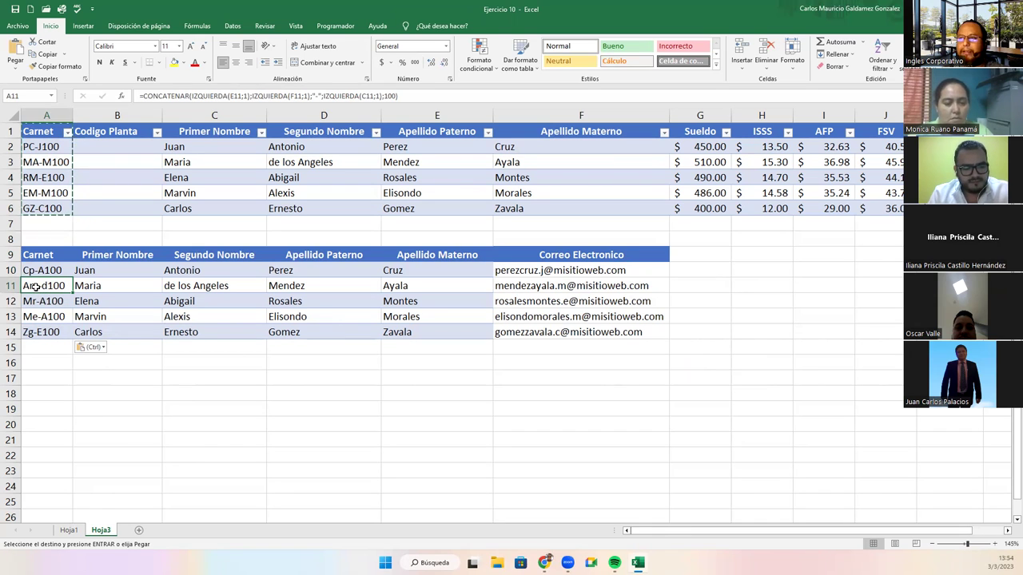
{"action": "left_click", "coordinate": [35, 165]}
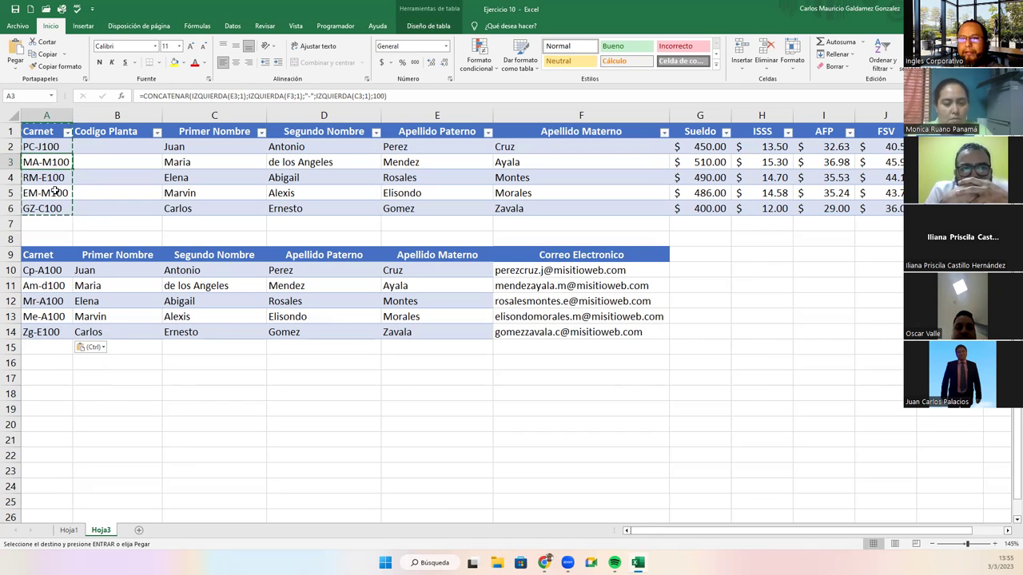
- Paste the Carnet codes A2:A6 into A10:A14 and open A10's formula to check it
{"action": "left_click_drag", "start_coordinate": [48, 147], "coordinate": [48, 208]}
{"action": "key", "text": "ctrl+v"}
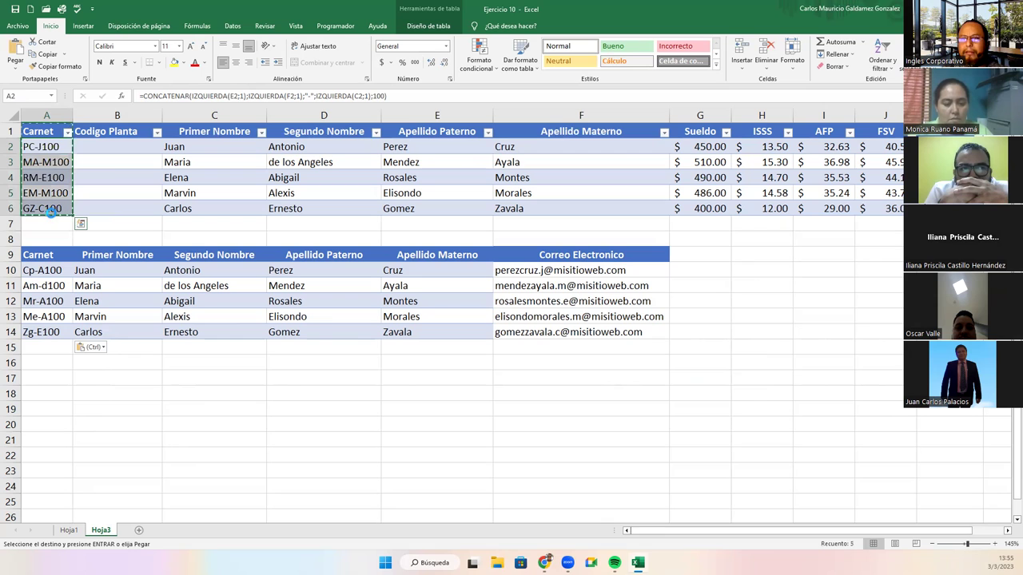
{"action": "left_click", "coordinate": [44, 270]}
{"action": "key", "text": "ctrl+v"}
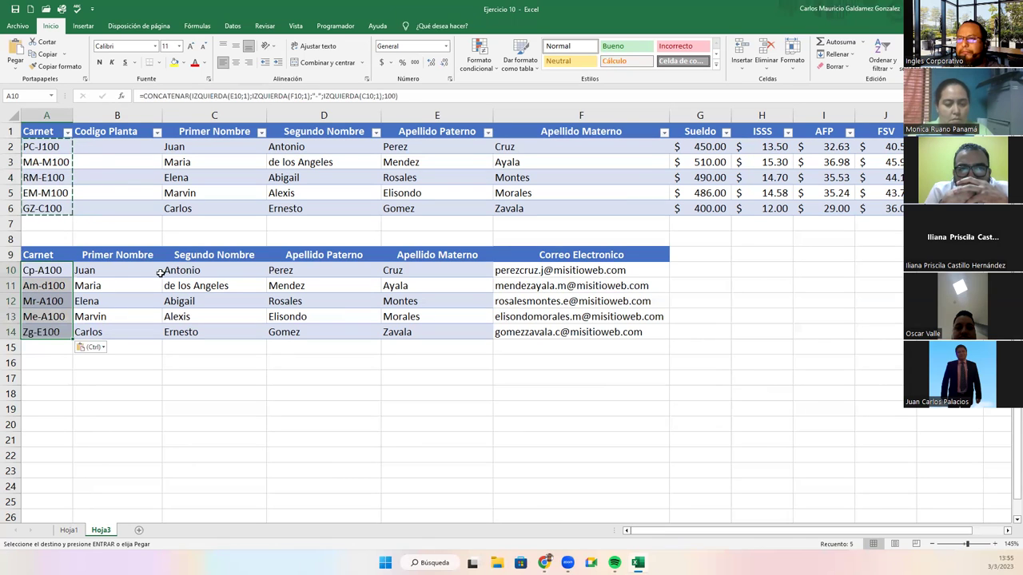
{"action": "double_click", "coordinate": [62, 273]}
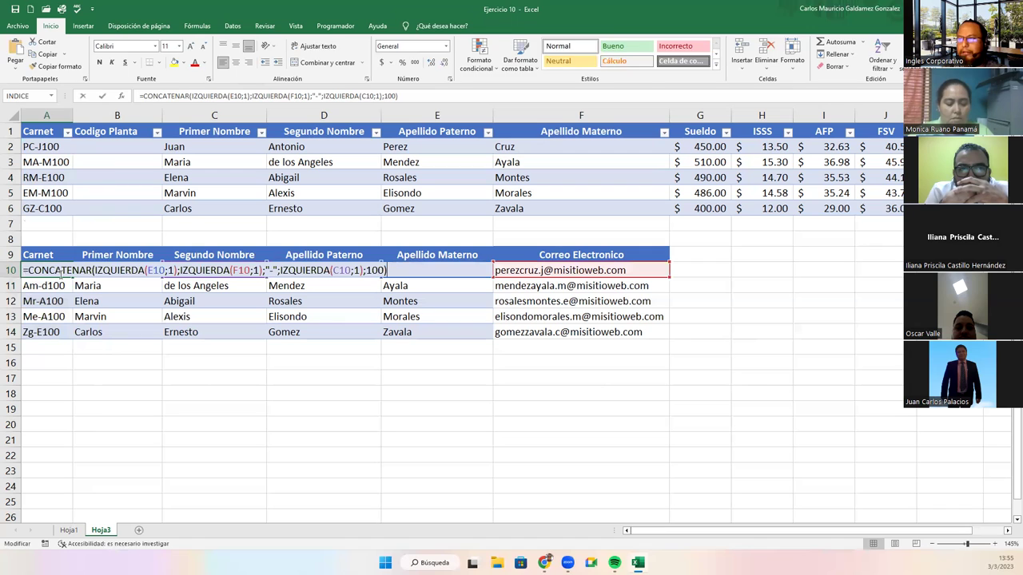
- Undo the pasted Carnet column so A9:A14 is empty again, then select the F10 email
{"action": "key", "text": "Escape"}
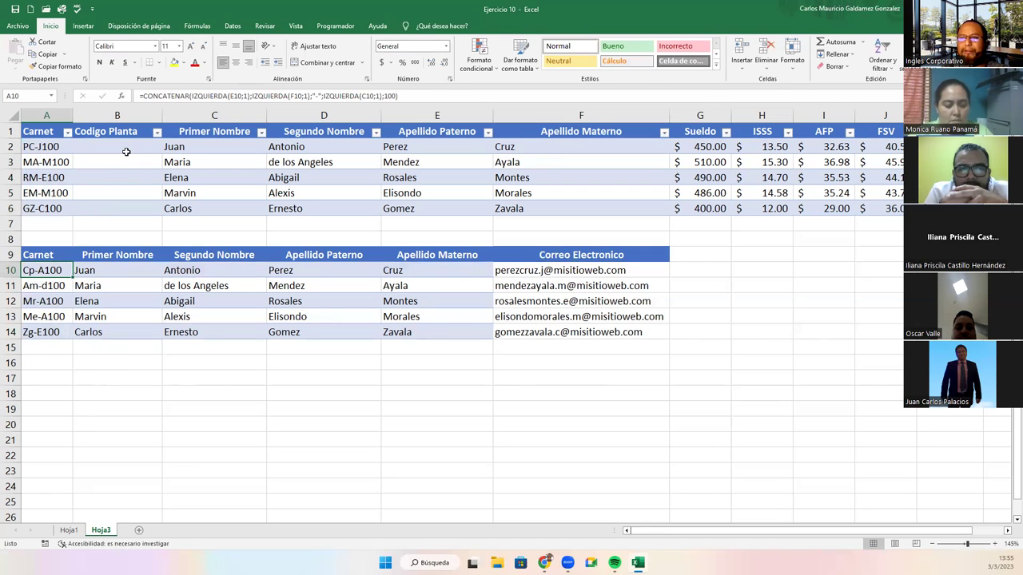
{"action": "left_click_drag", "start_coordinate": [124, 148], "coordinate": [120, 209]}
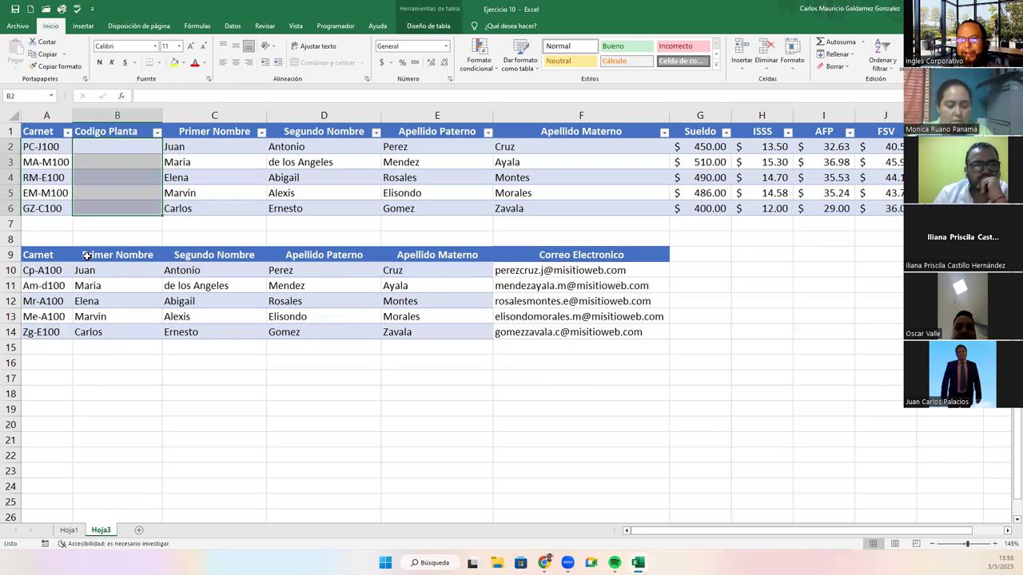
{"action": "key", "text": "ctrl+z"}
{"action": "key", "text": "ctrl+z"}
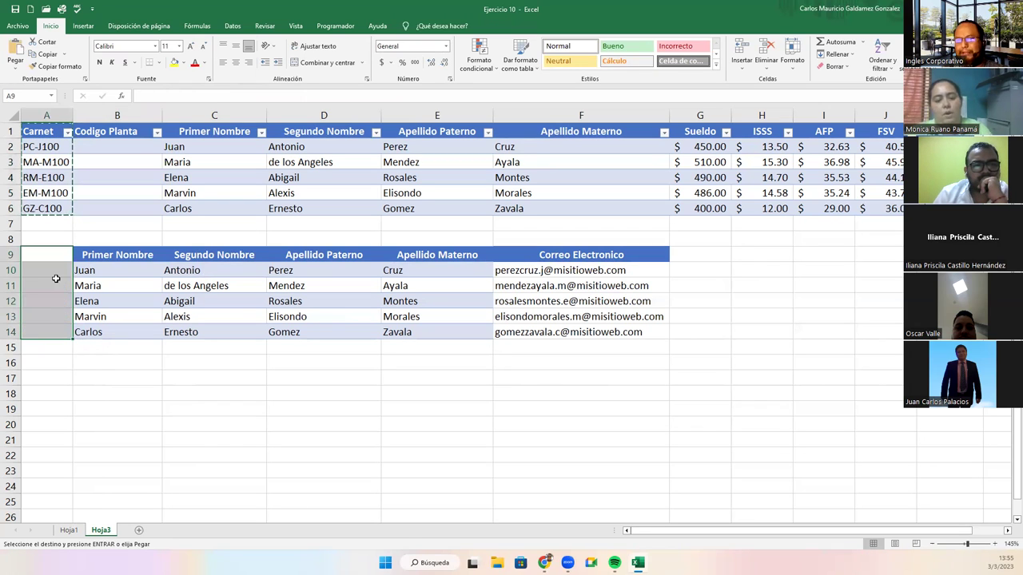
{"action": "left_click", "coordinate": [444, 340]}
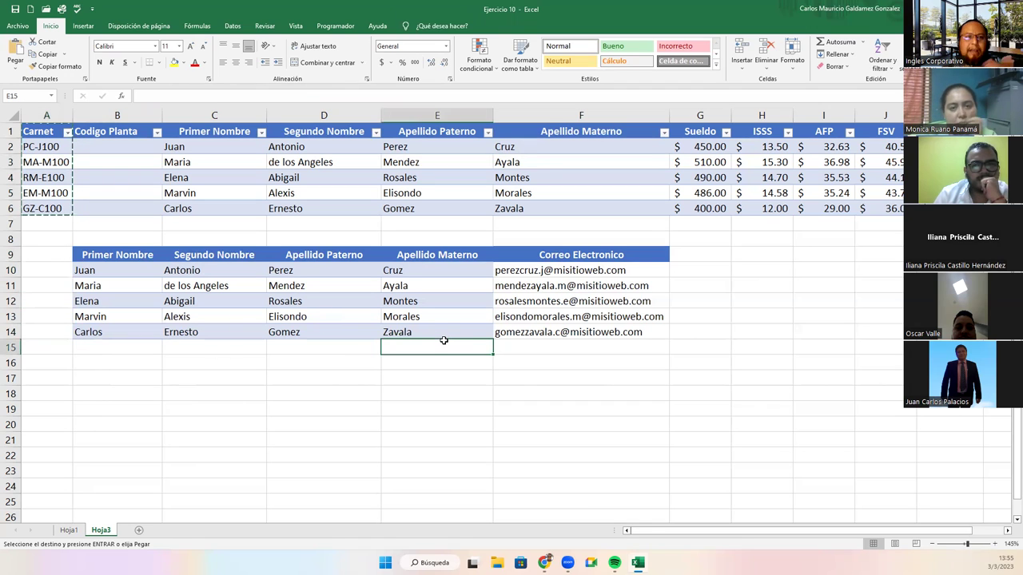
{"action": "left_click", "coordinate": [540, 271]}
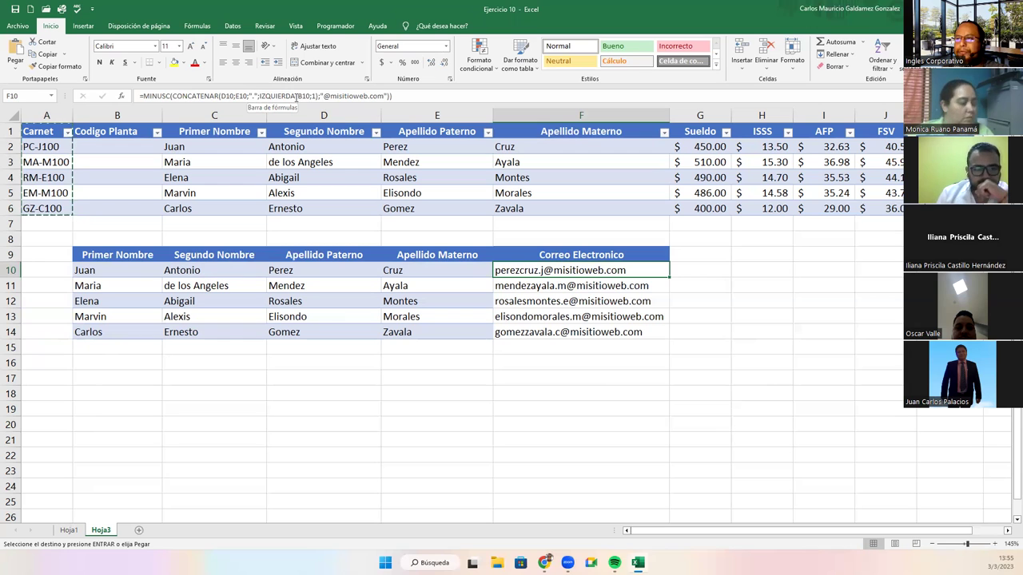
- Add ALEATORIO.ENTRE(1;9) to the F10 CONCATENAR email formula and fill it down to F14
{"action": "left_click", "coordinate": [321, 95]}
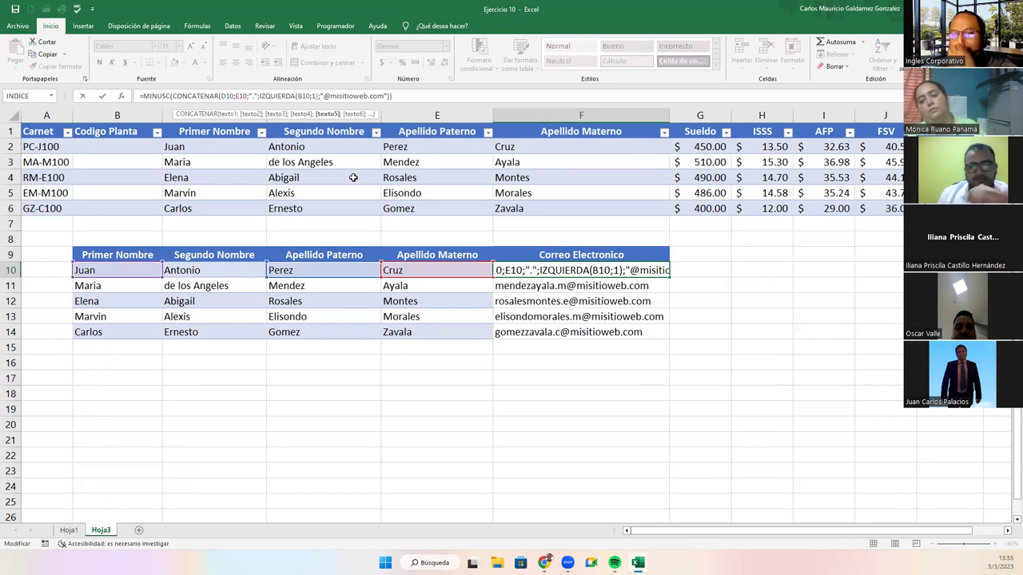
{"action": "type", "text": ";"}
{"action": "key", "text": "BackSpace"}
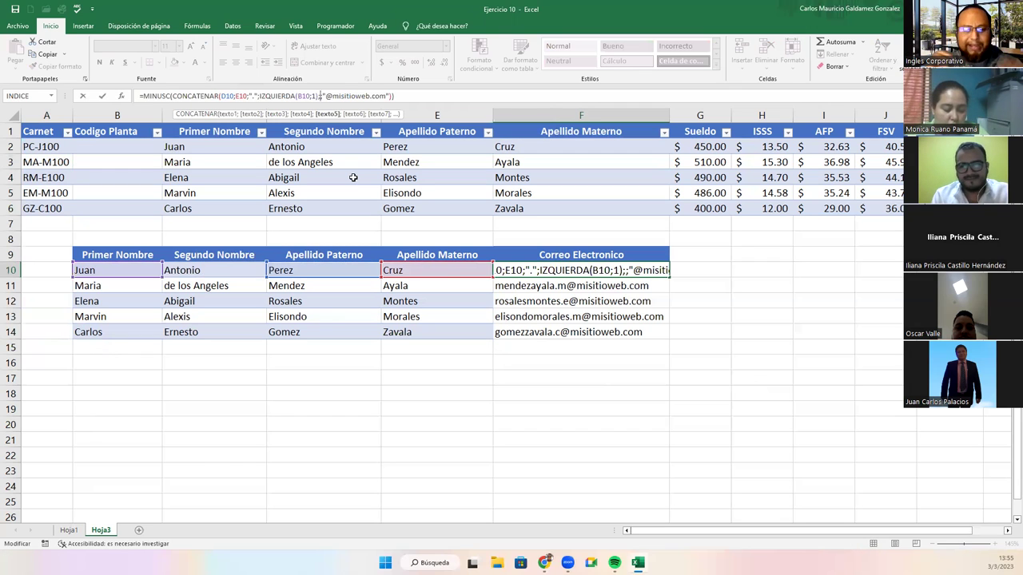
{"action": "type", "text": "a"}
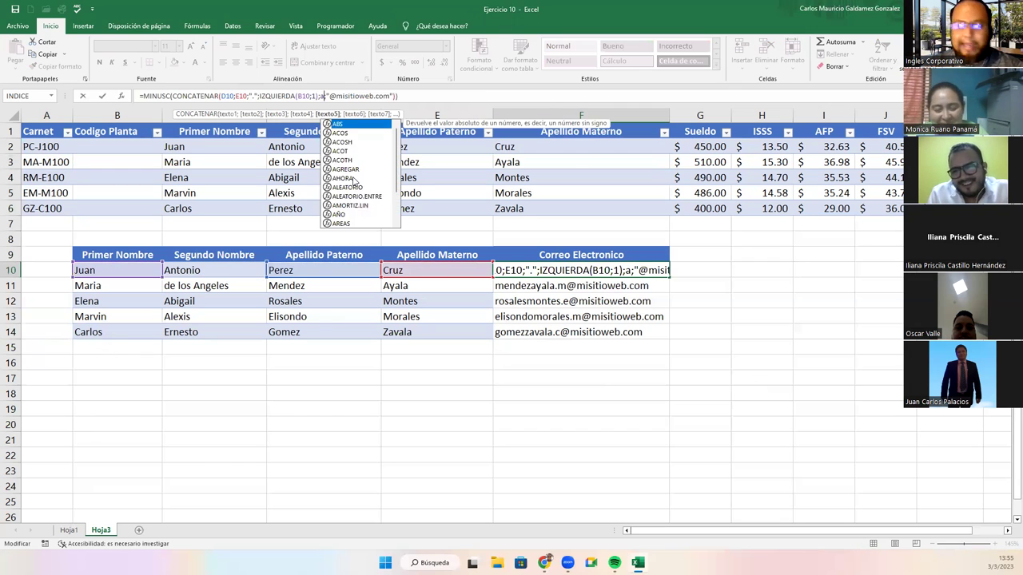
{"action": "type", "text": "le"}
{"action": "key", "text": "Down"}
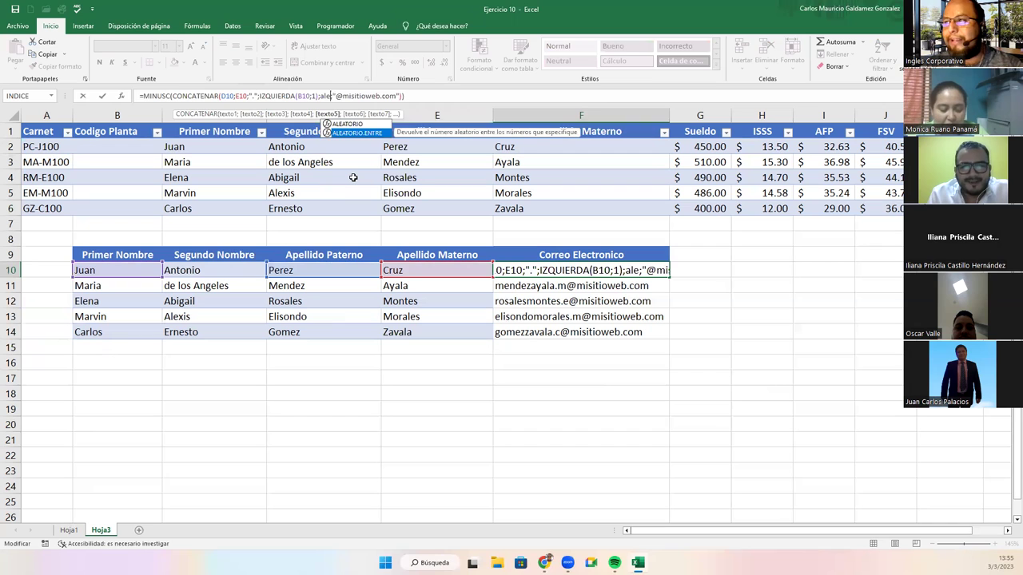
{"action": "key", "text": "Tab"}
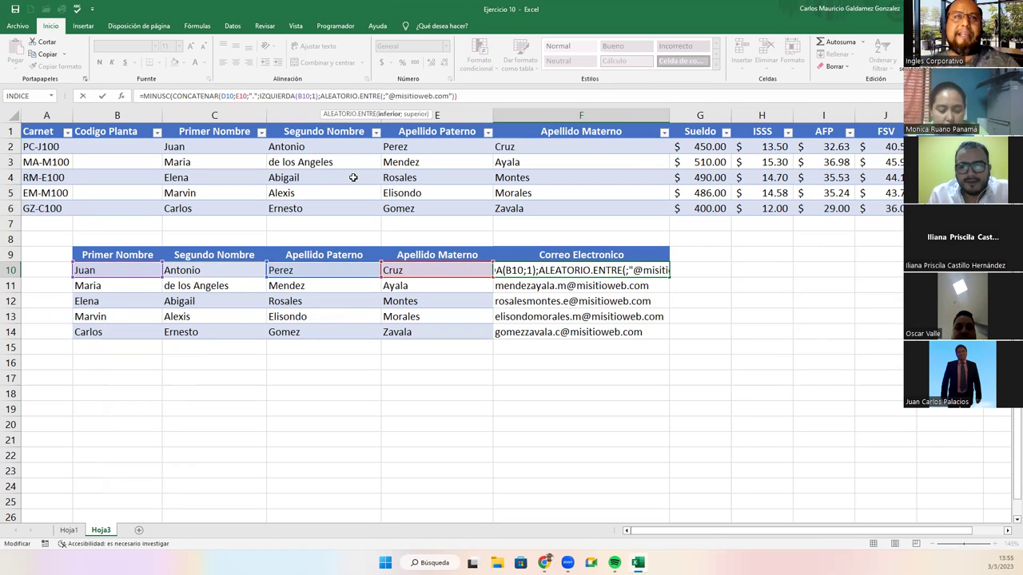
{"action": "type", "text": "1"}
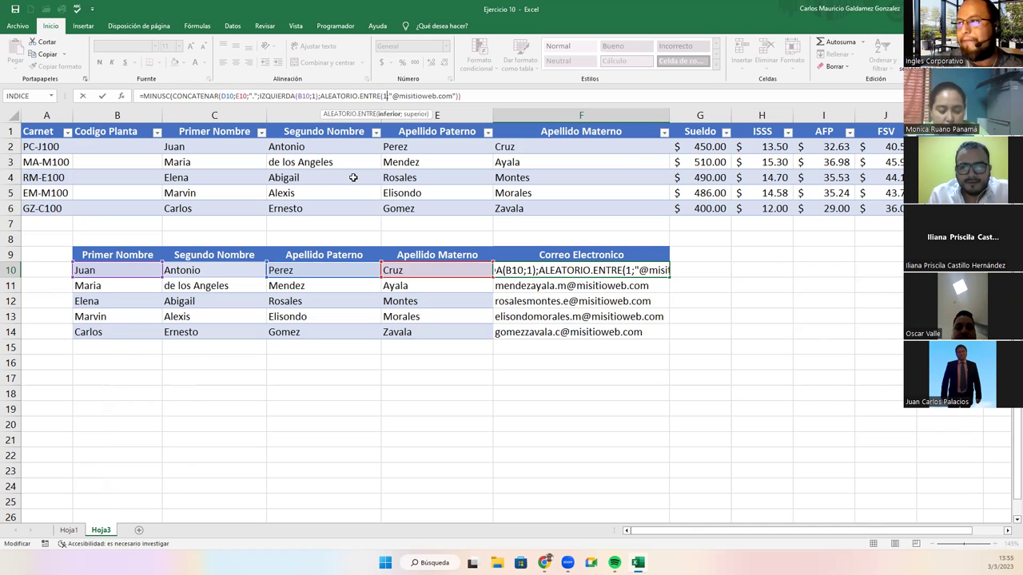
{"action": "type", "text": ";9);"}
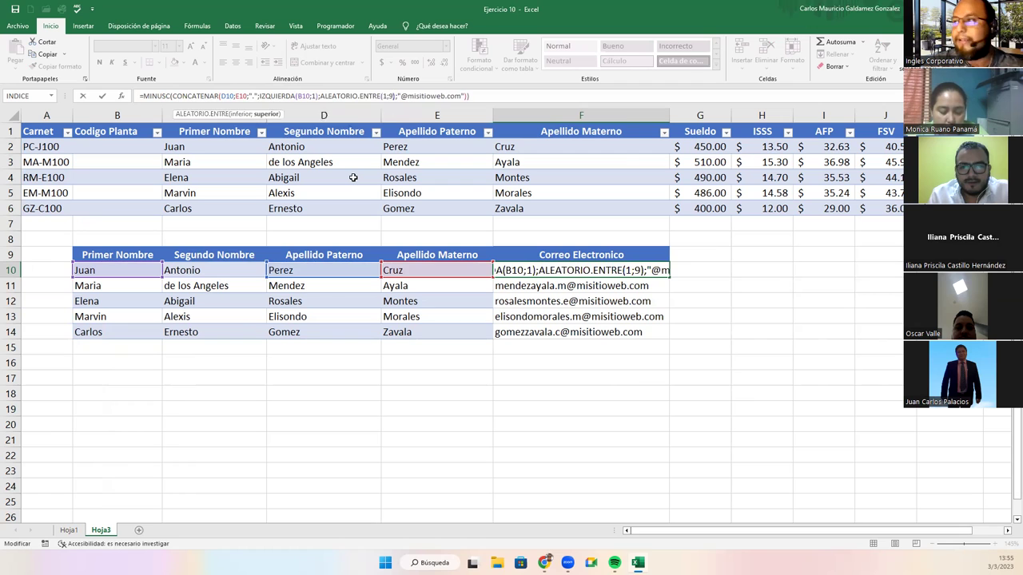
{"action": "key", "text": "ctrl+Return"}
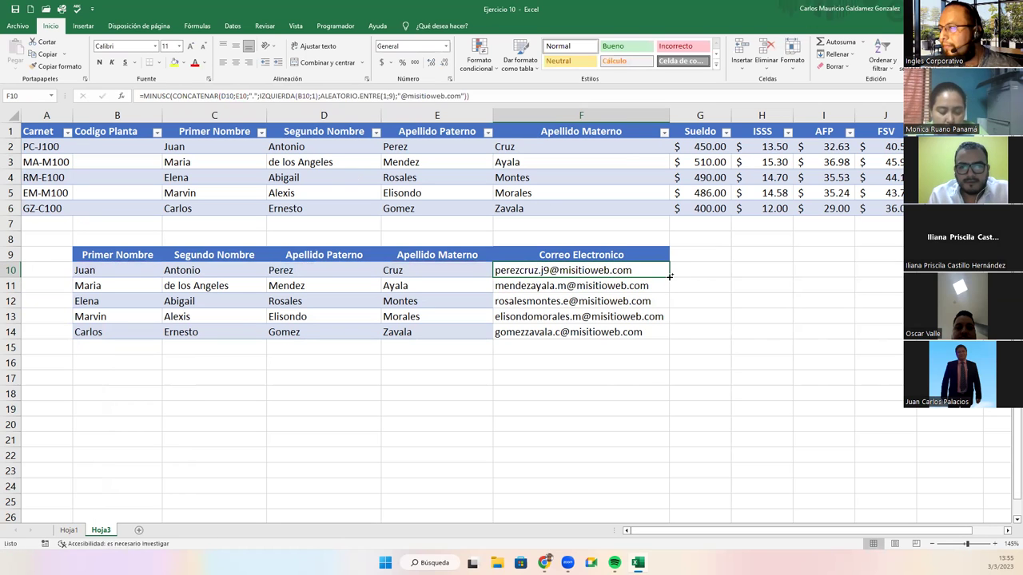
{"action": "left_click_drag", "start_coordinate": [670, 276], "coordinate": [669, 328]}
{"action": "left_click", "coordinate": [633, 328]}
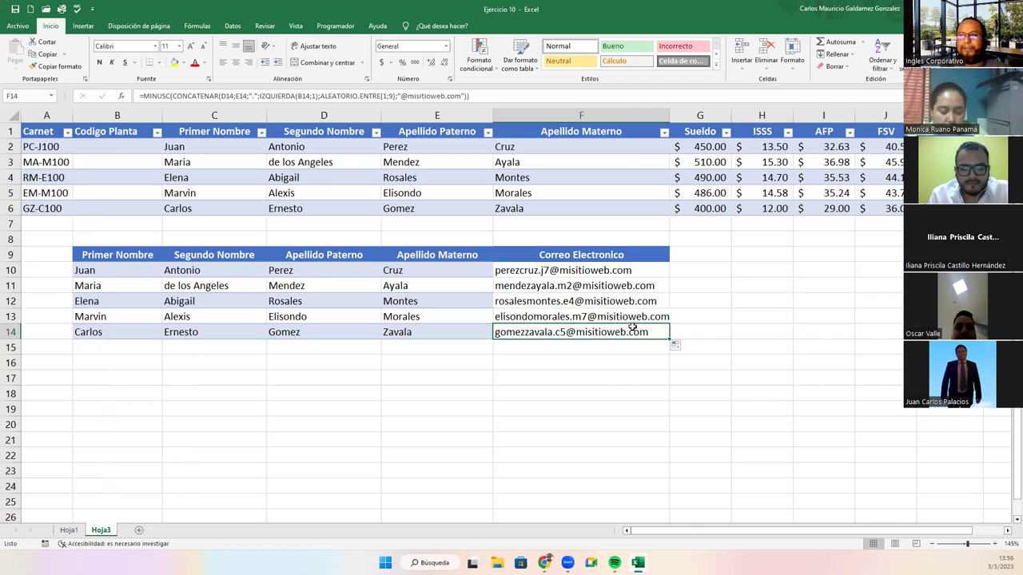
- Change F14's random range to ALEATORIO.ENTRE(10;99) and fill the formula up to F10
{"action": "left_click", "coordinate": [390, 96]}
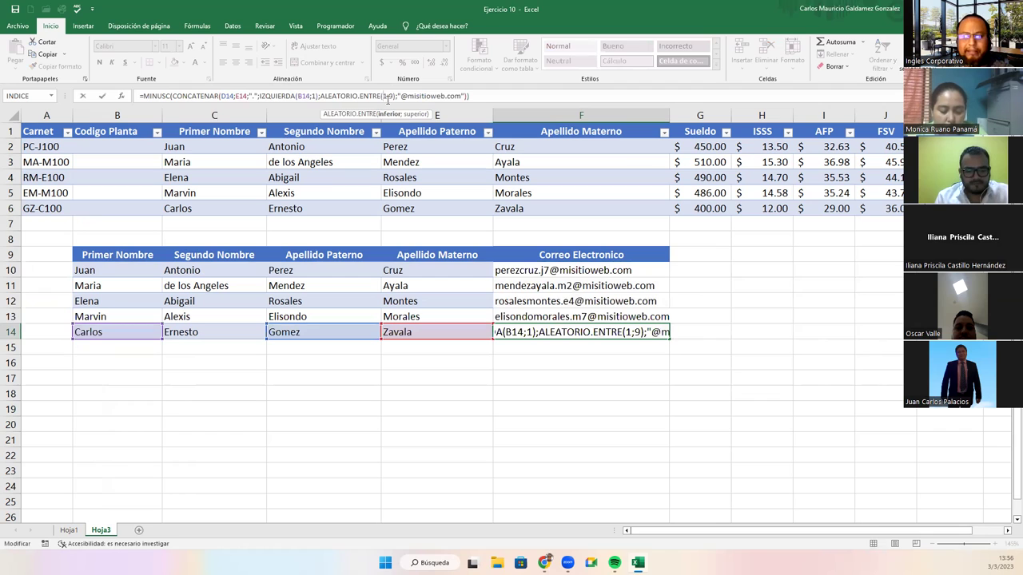
{"action": "type", "text": "0"}
{"action": "key", "text": "Right"}
{"action": "type", "text": "9"}
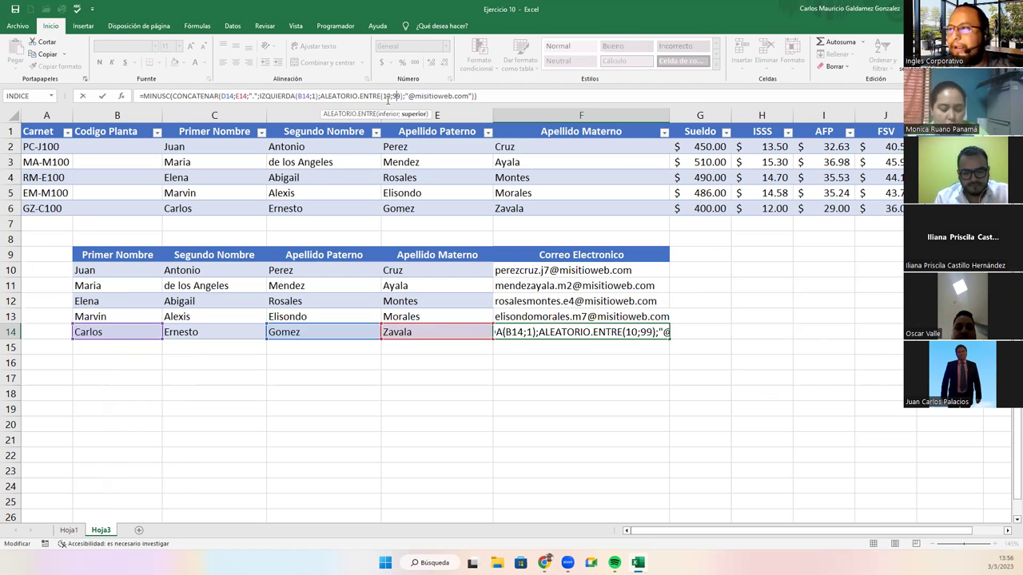
{"action": "key", "text": "Return"}
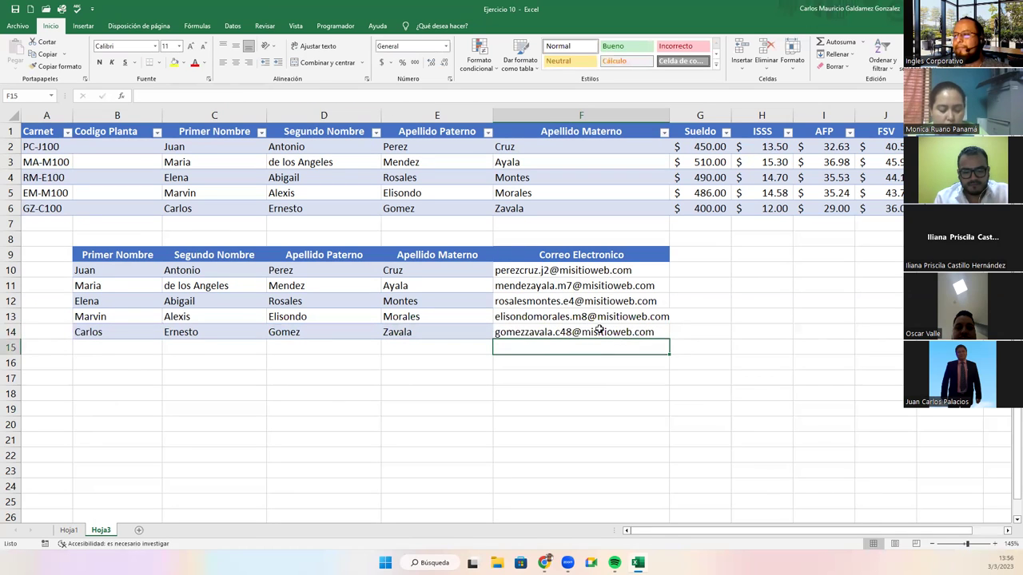
{"action": "left_click", "coordinate": [599, 331]}
{"action": "left_click_drag", "start_coordinate": [667, 338], "coordinate": [665, 270]}
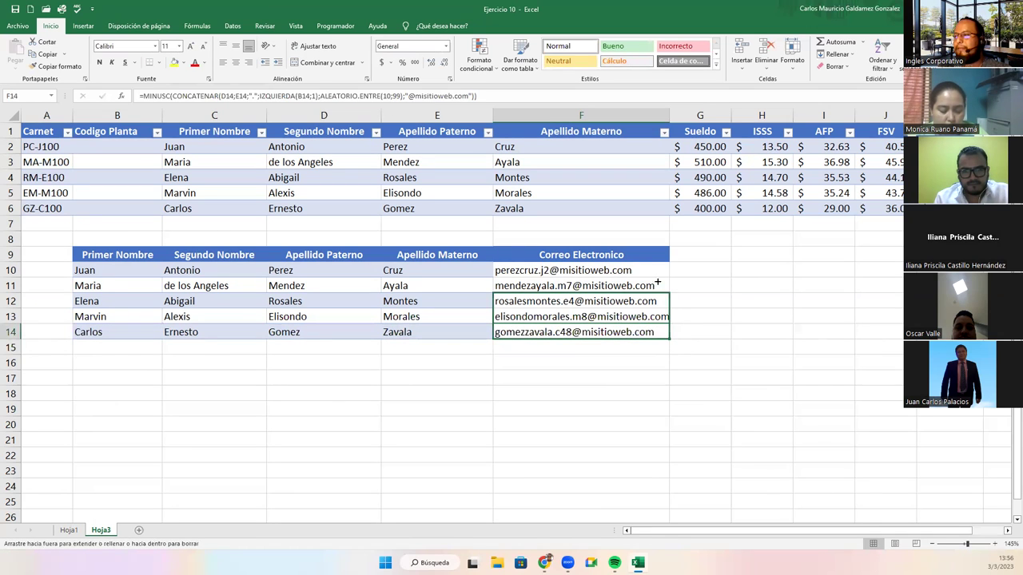
{"action": "left_click", "coordinate": [613, 301]}
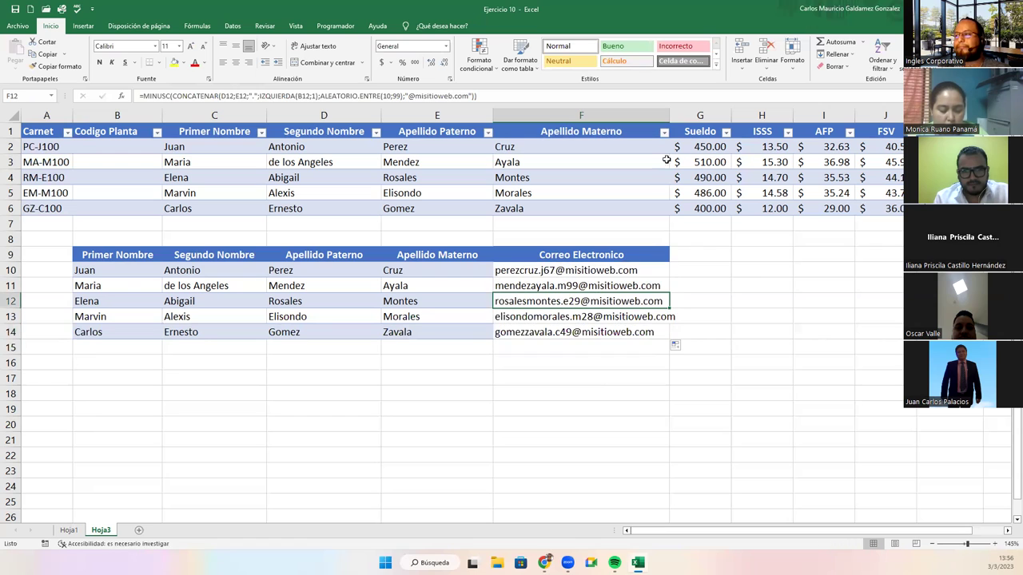
- Review the email formulas in F13 and F10, then leave editing by selecting C12 and D12
{"action": "left_click", "coordinate": [602, 315]}
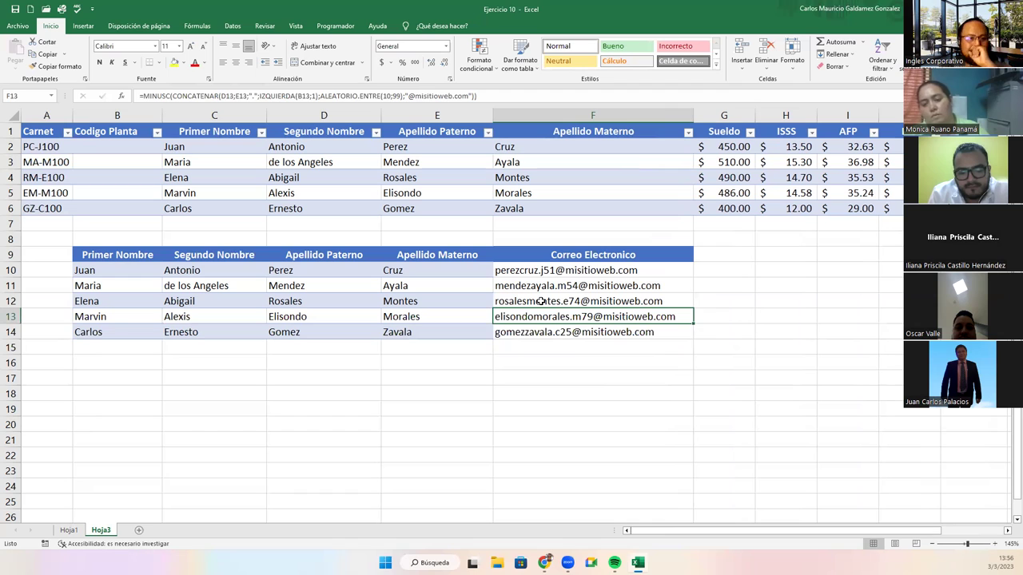
{"action": "left_click", "coordinate": [581, 271]}
{"action": "double_click", "coordinate": [581, 272]}
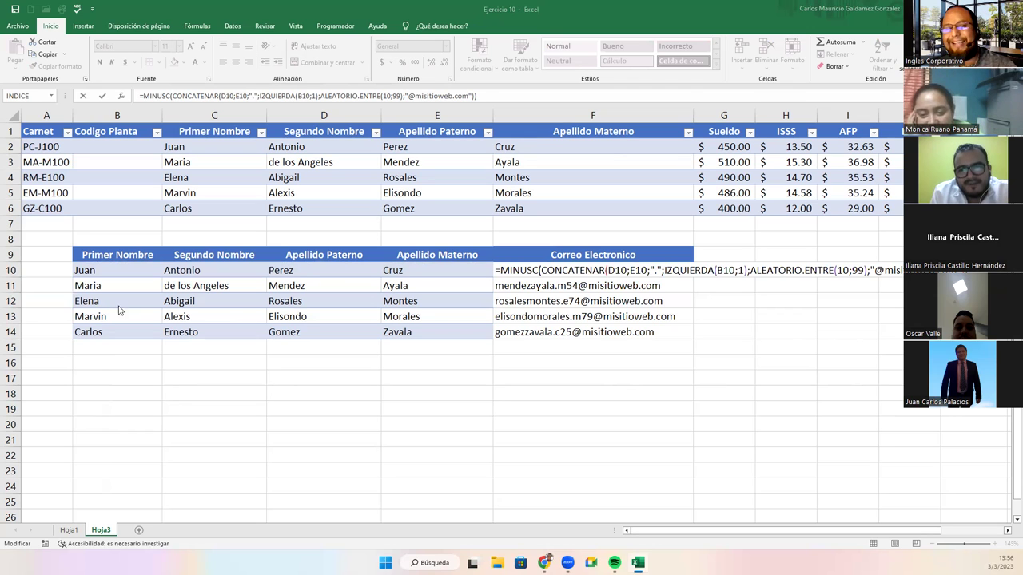
{"action": "left_click", "coordinate": [221, 306]}
{"action": "left_click", "coordinate": [221, 306]}
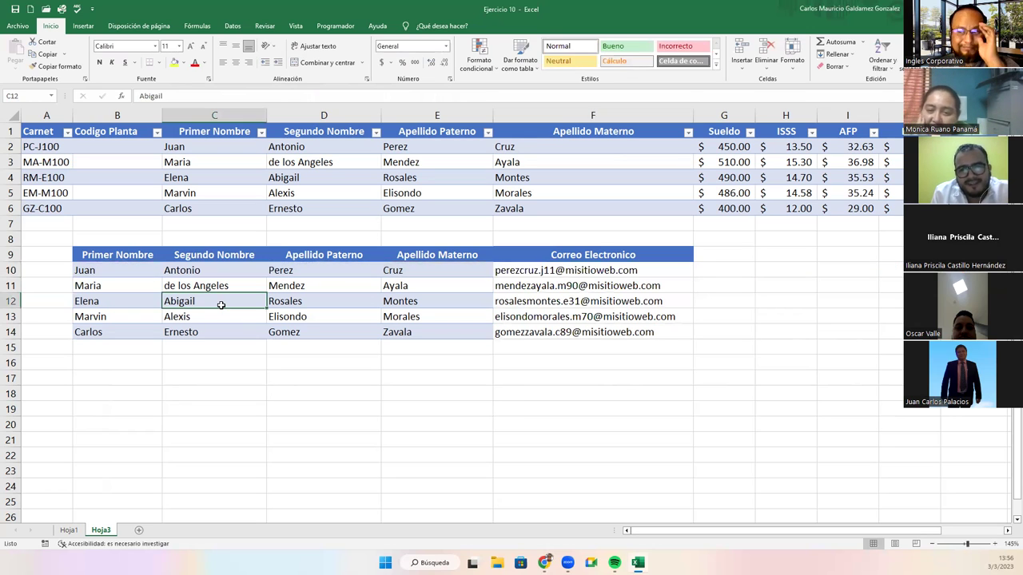
{"action": "left_click", "coordinate": [277, 301]}
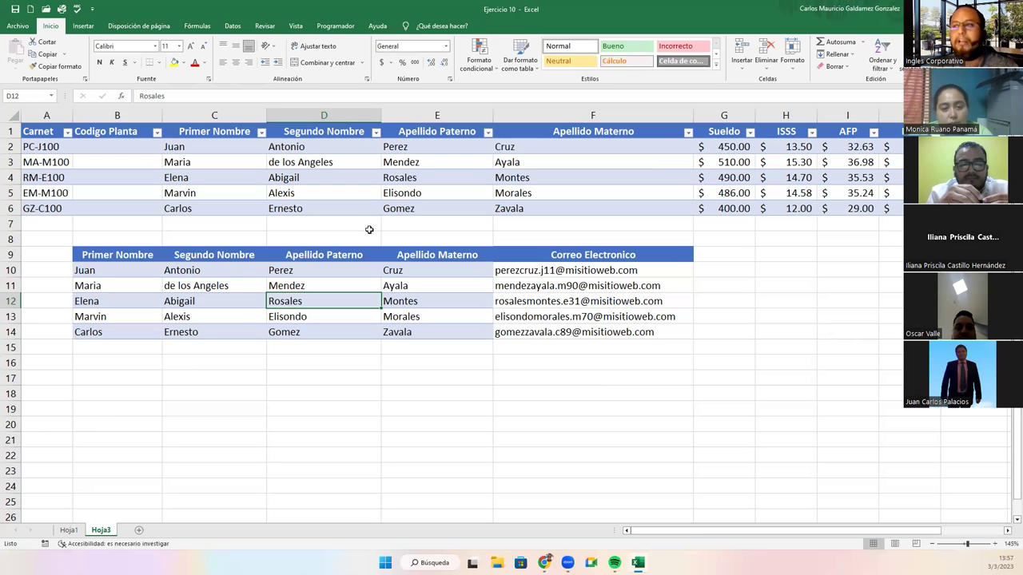
{"action": "left_click", "coordinate": [68, 531]}
{"action": "left_click", "coordinate": [101, 530]}
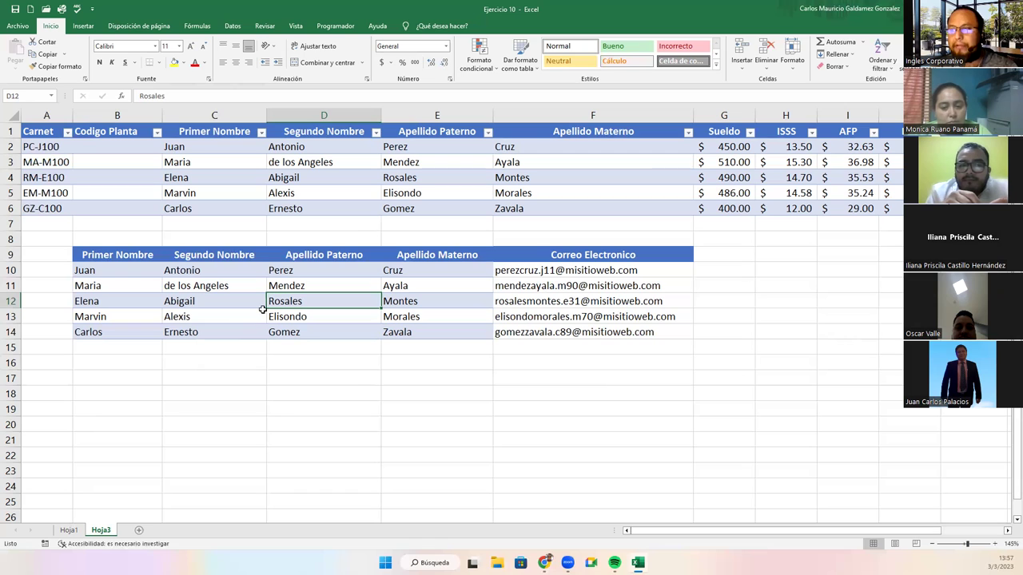
{"action": "left_click", "coordinate": [262, 314]}
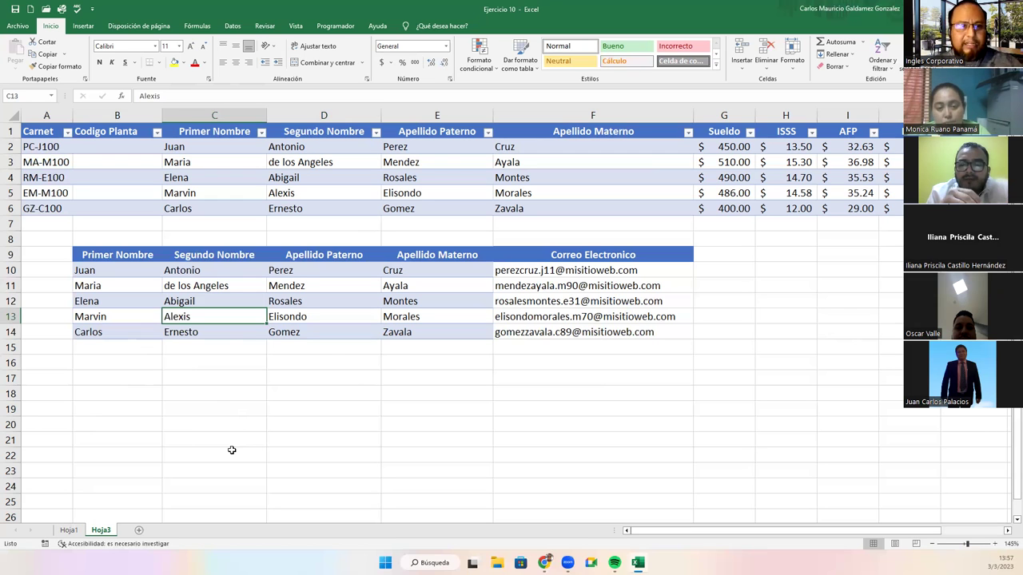
{"action": "left_click", "coordinate": [69, 531]}
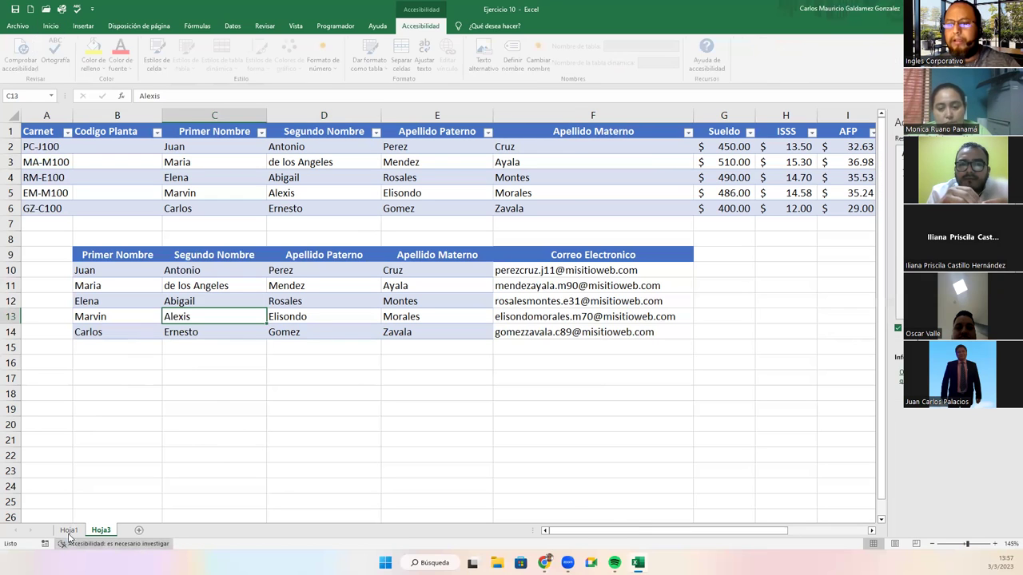
{"action": "scroll", "coordinate": [160, 408], "scroll_direction": "up", "scroll_amount": 6}
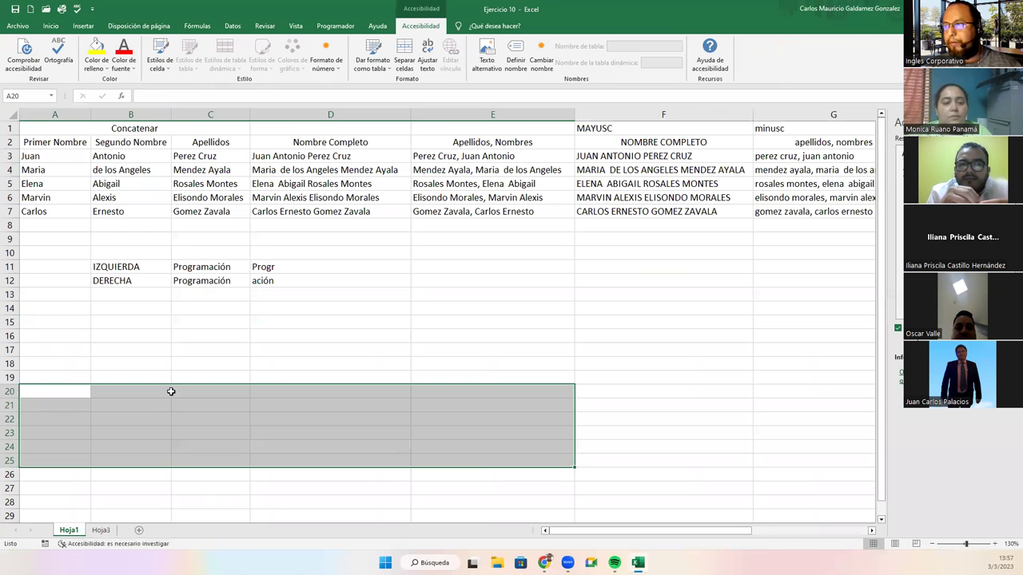
{"action": "left_click", "coordinate": [170, 392]}
{"action": "left_click", "coordinate": [98, 532]}
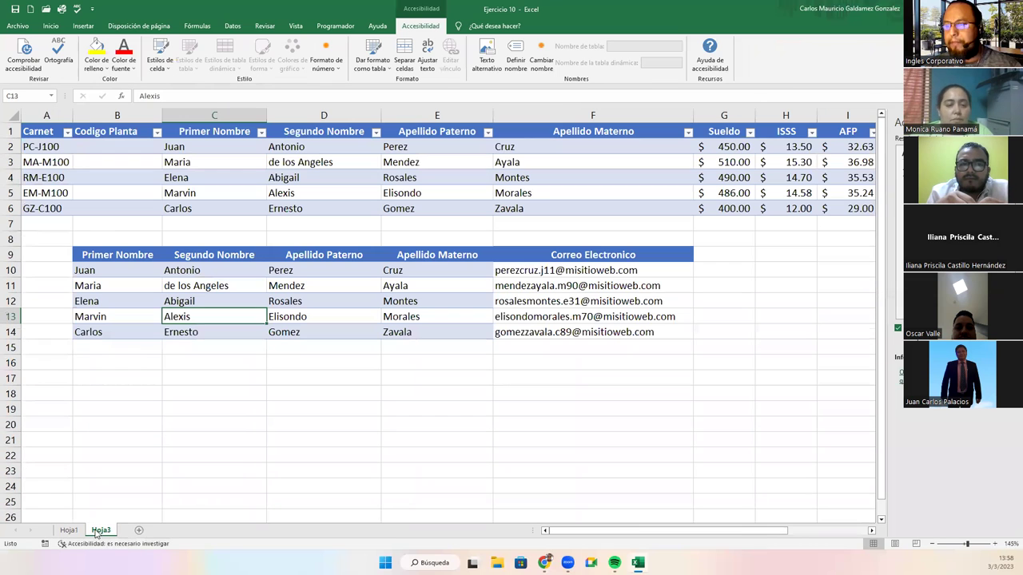
{"action": "left_click", "coordinate": [323, 364]}
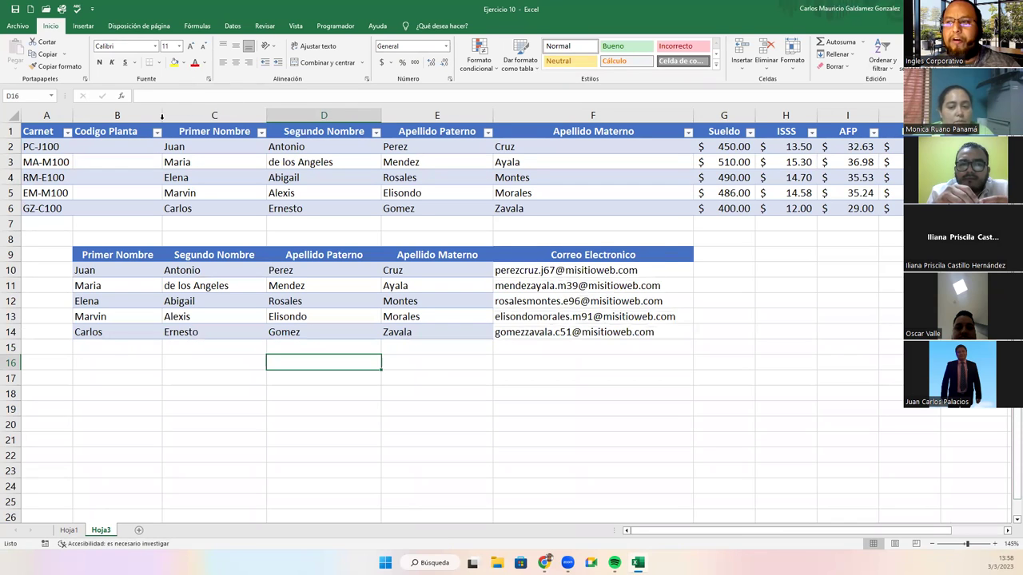
- Narrow the Codigo Planta column slightly, review the A2 Carnet formula, and save the workbook
{"action": "left_click_drag", "start_coordinate": [162, 115], "coordinate": [157, 115]}
{"action": "left_click_drag", "start_coordinate": [136, 149], "coordinate": [126, 205]}
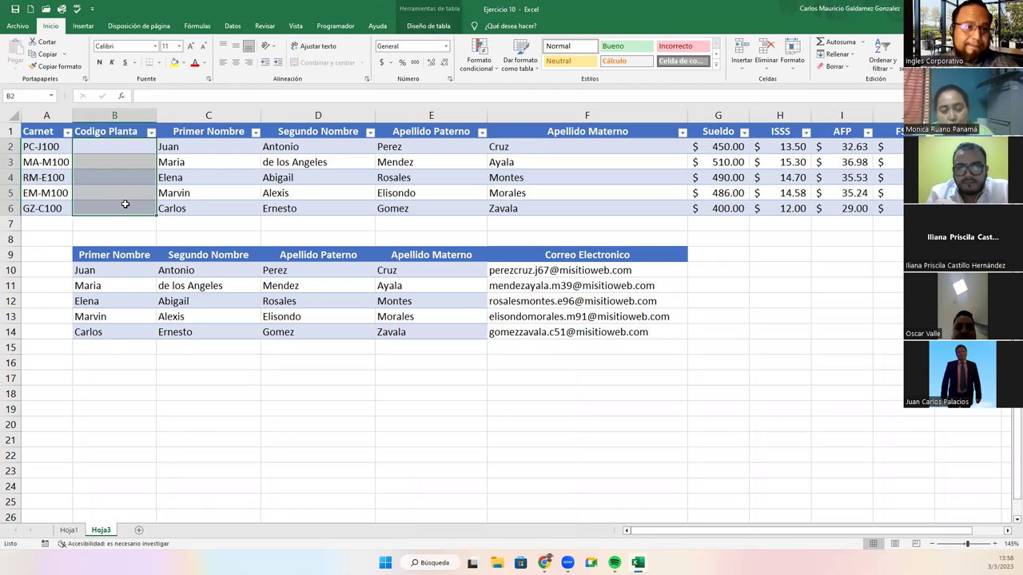
{"action": "left_click_drag", "start_coordinate": [46, 148], "coordinate": [49, 206]}
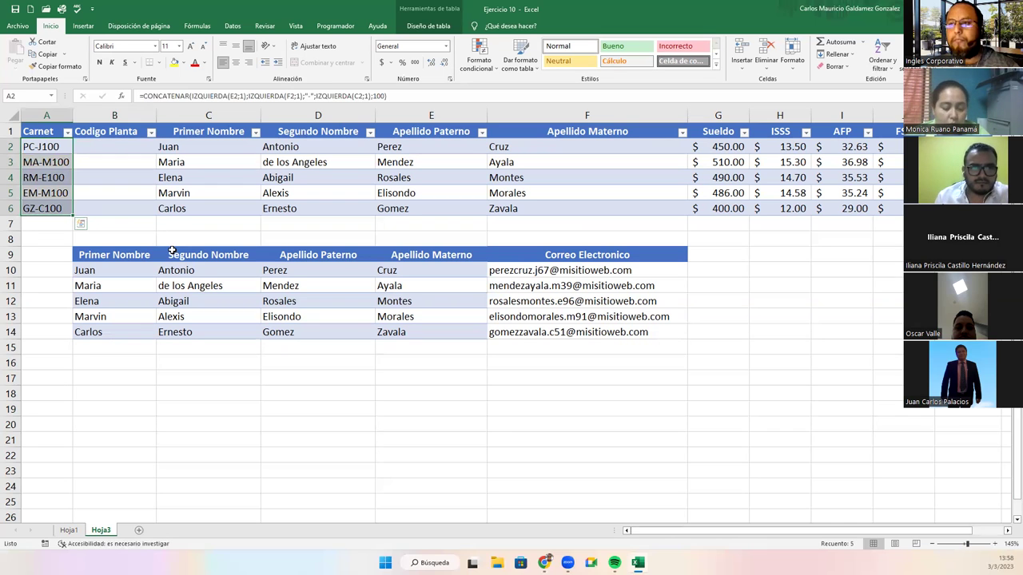
{"action": "left_click", "coordinate": [54, 146]}
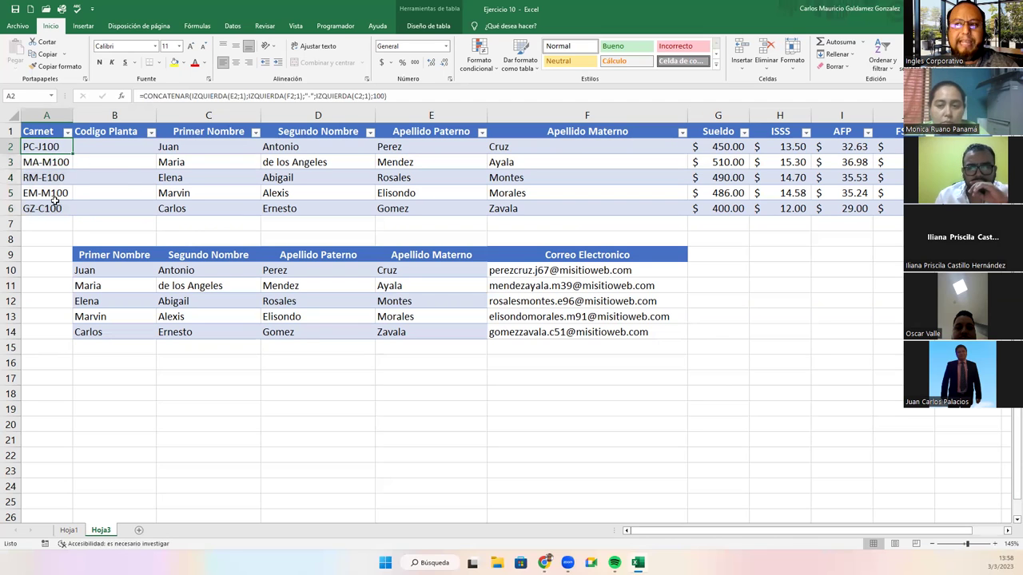
{"action": "left_click_drag", "start_coordinate": [54, 146], "coordinate": [53, 206]}
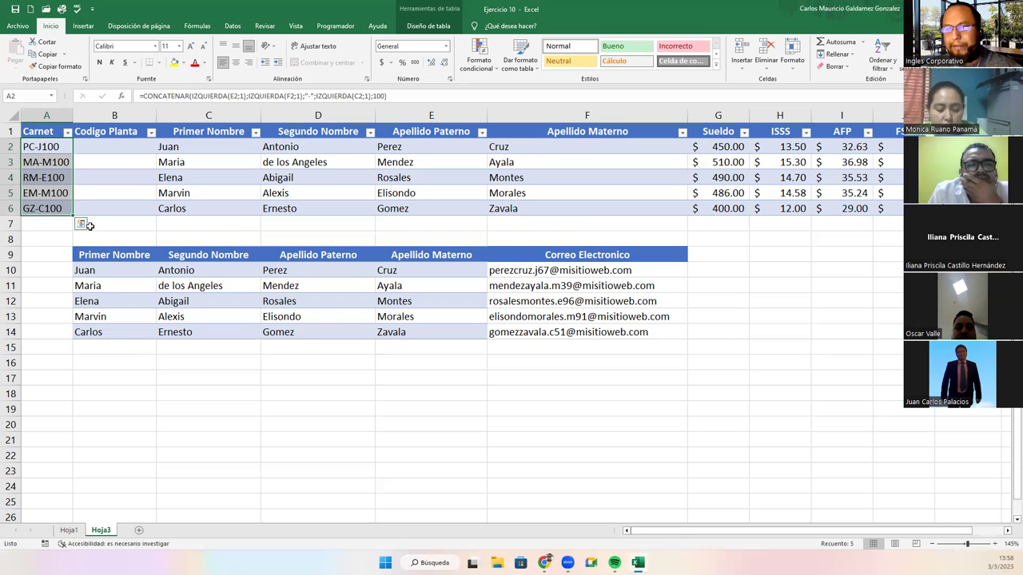
{"action": "left_click", "coordinate": [114, 155]}
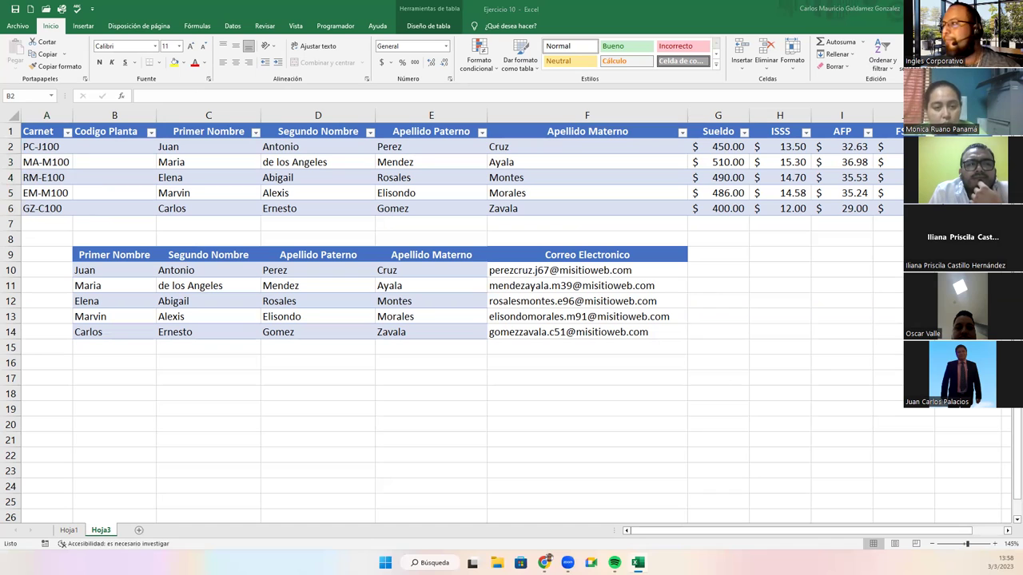
{"action": "left_click", "coordinate": [16, 13]}
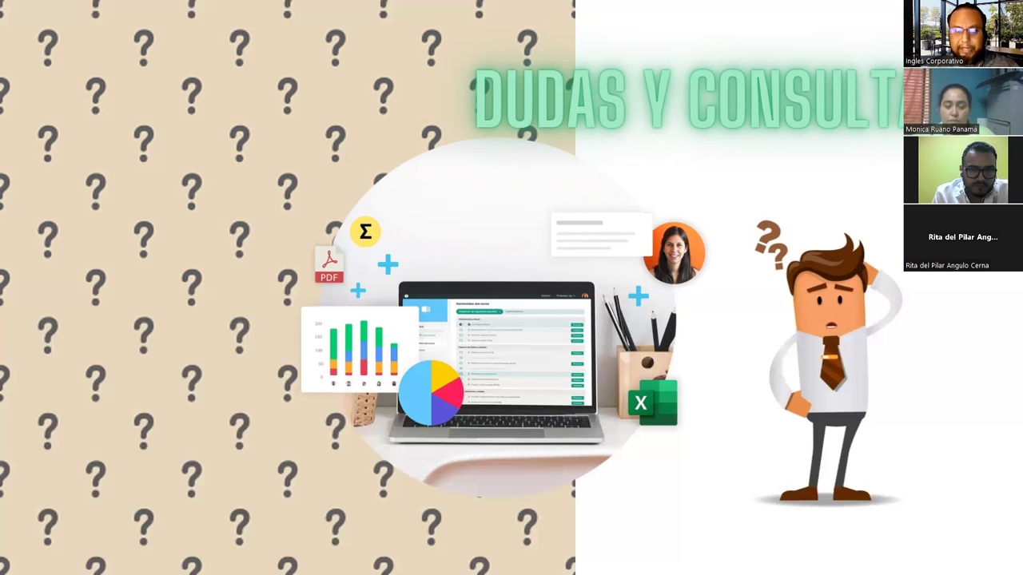
- Advance the slide show to the '¡Muchas gracias!' closing slide
{"action": "left_click", "coordinate": [868, 305]}
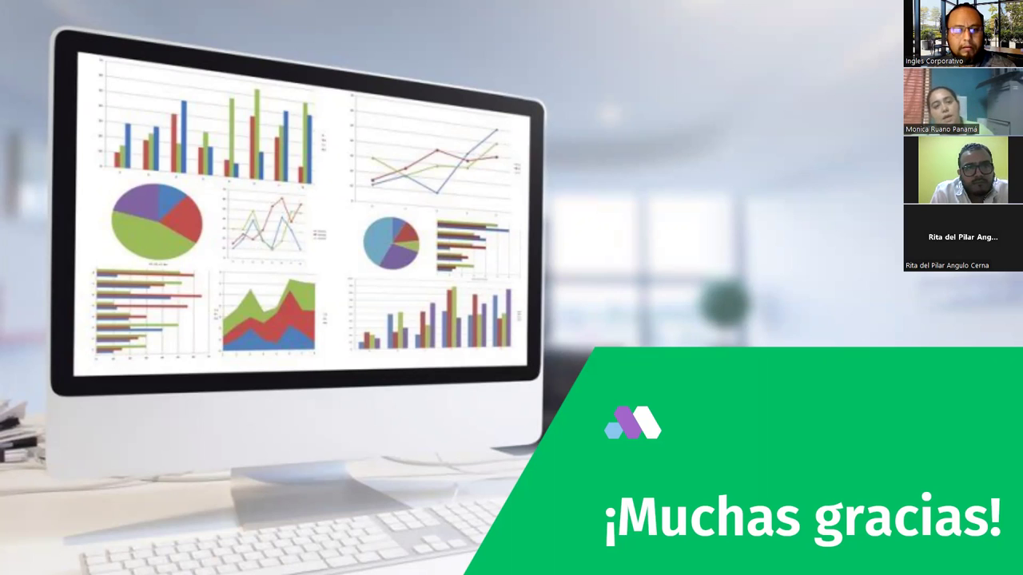
{"action": "mouse_move", "coordinate": [510, 40]}
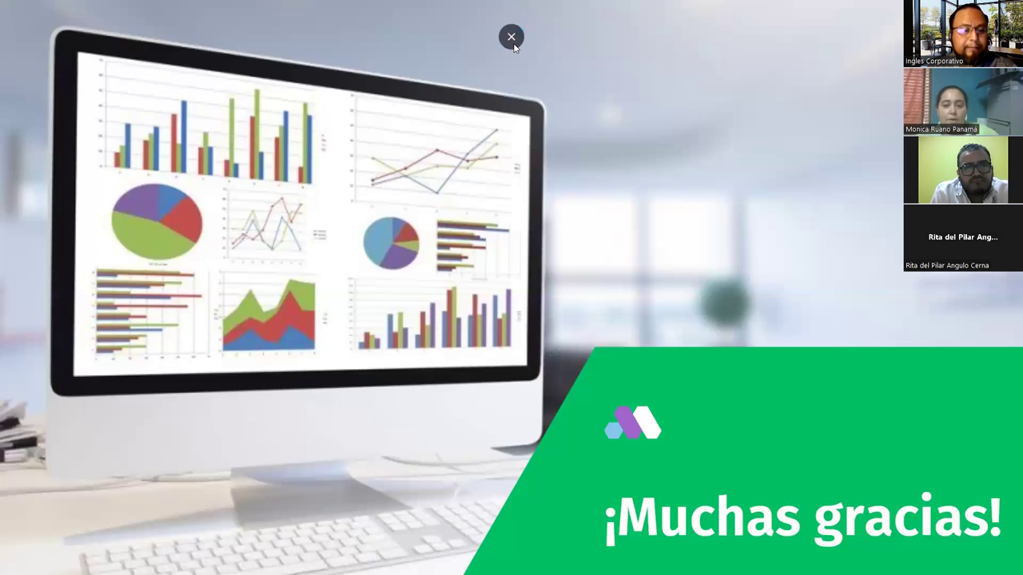
{"action": "left_click", "coordinate": [514, 45]}
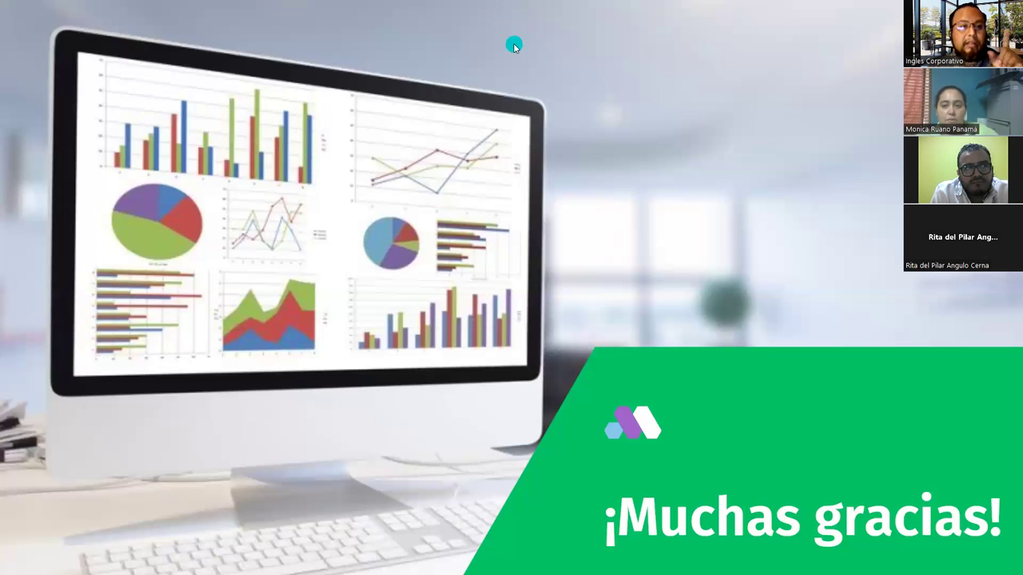